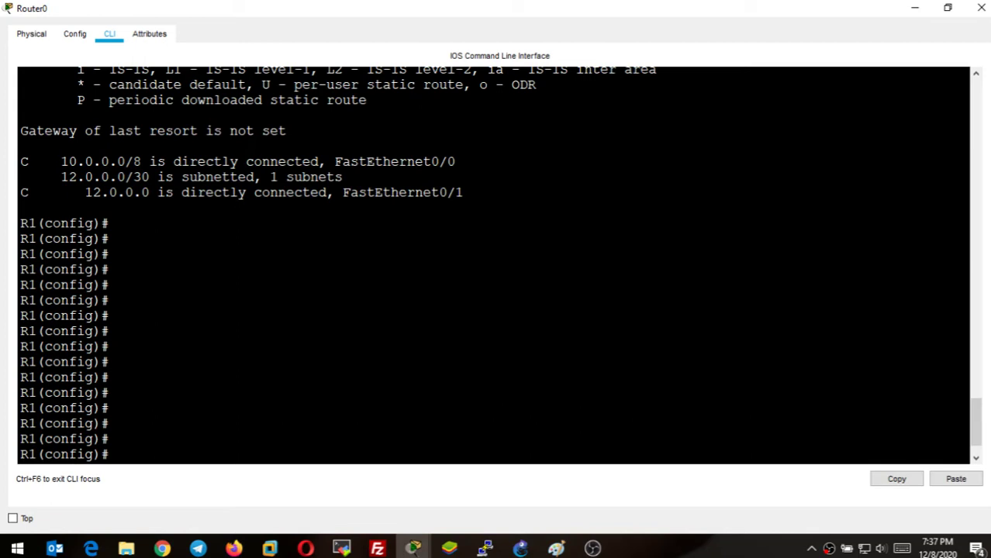
key(Return)
key(Return)
key(Return)
key(Return)
key(Return)
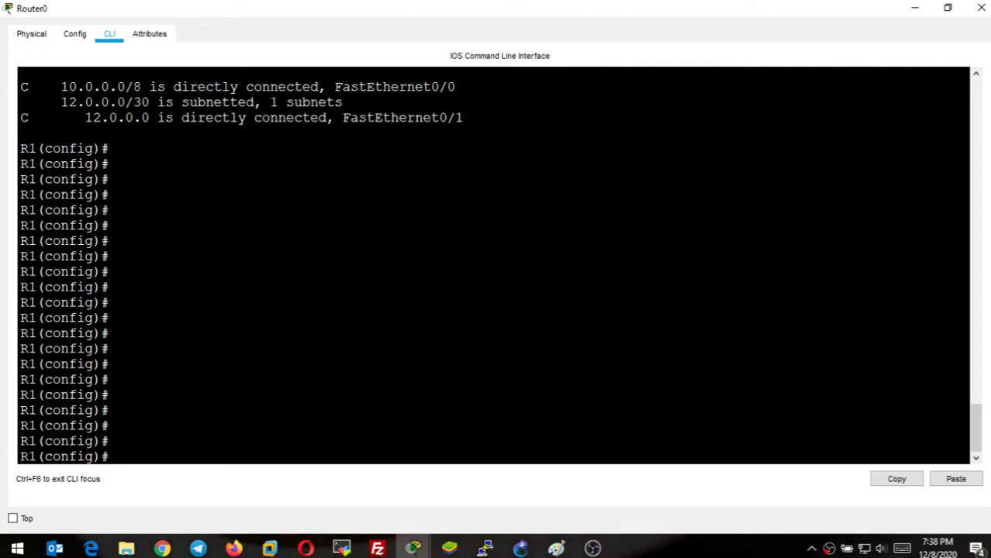
key(Return)
key(Return)
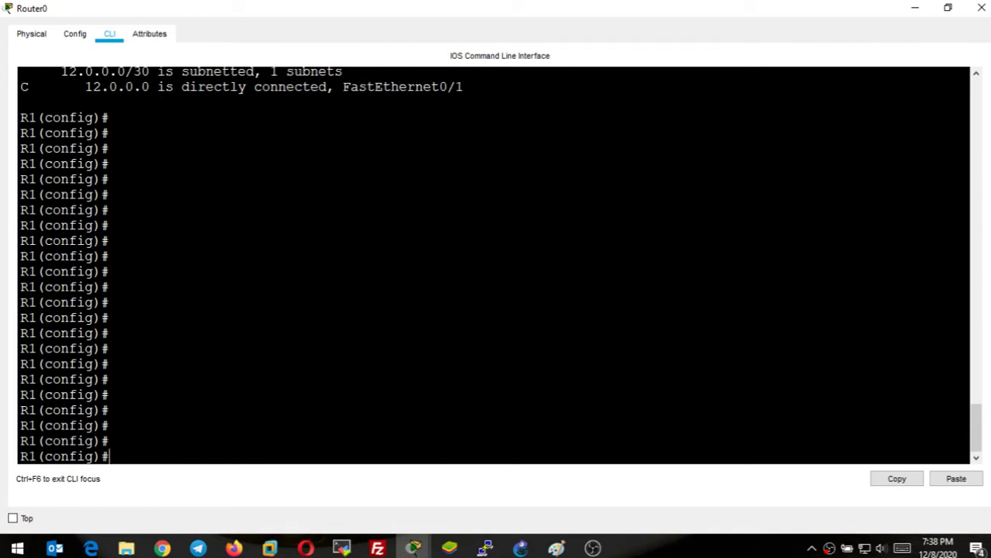
Exit global configuration mode on R1 to return to privileged EXEC mode.
text(ext)
key(Return)
text(e)
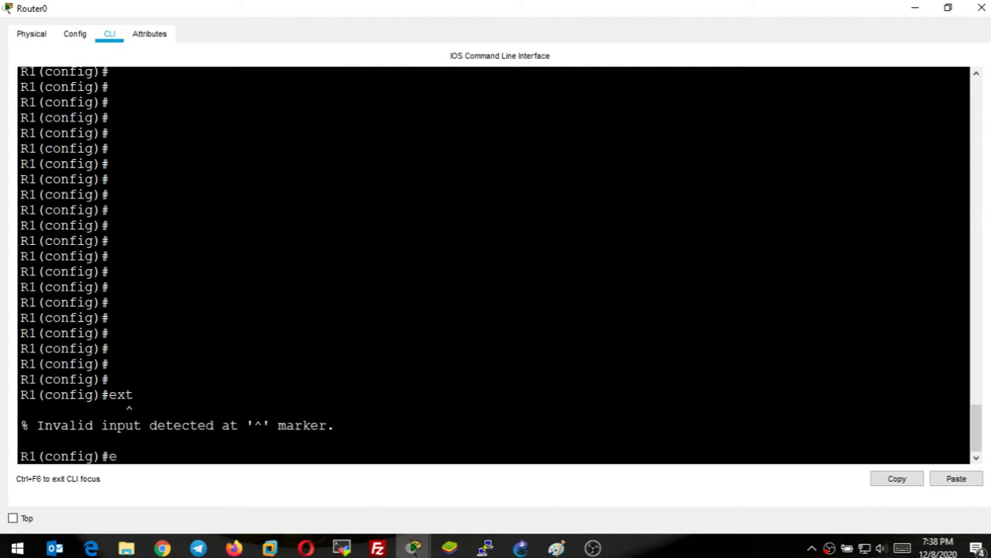
text(xit)
key(Return)
key(Return)
key(Return)
Check R1's active routing protocols with show ip protocols, running the command twice.
text(sh)
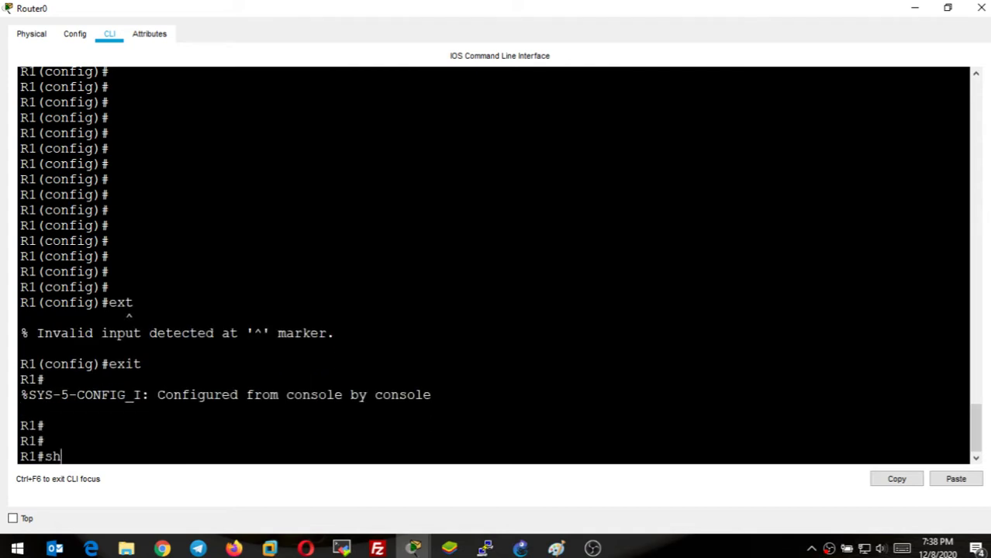
key(Tab)
text(pro)
key(Tab)
key(BackSpace)
key(BackSpace)
key(BackSpace)
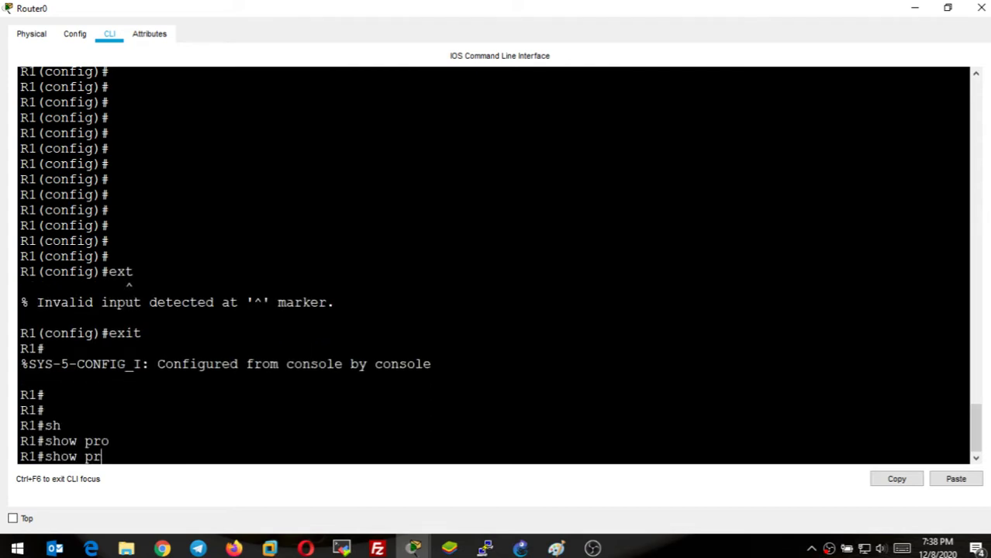
text(ip pro)
key(Tab)
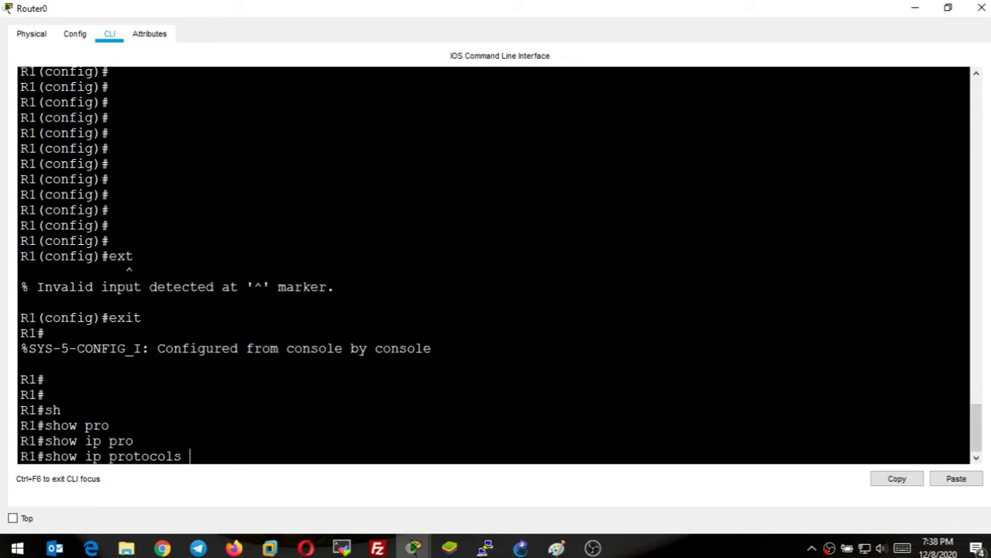
key(Return)
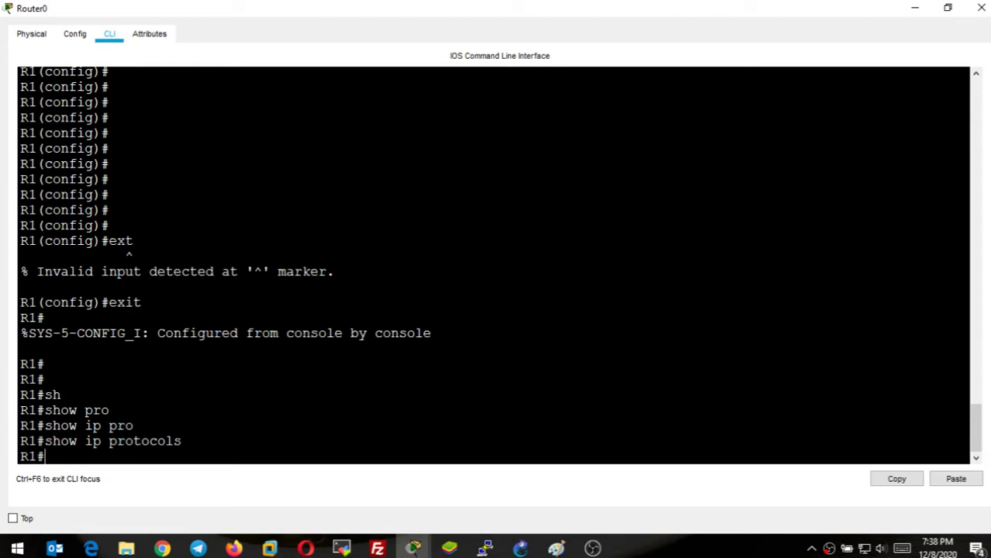
key(Up)
key(Return)
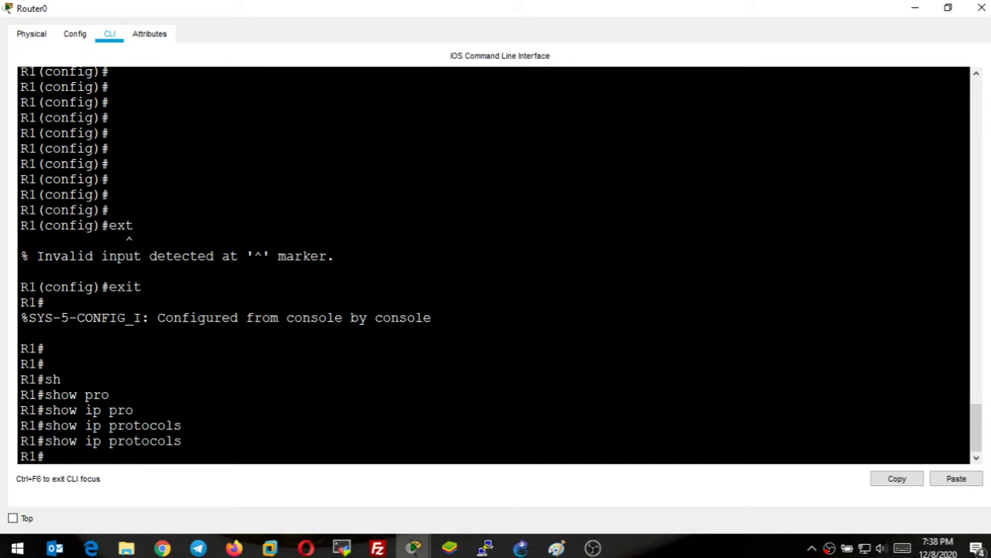
Enter global configuration mode on R1 with conf t.
key(Return)
key(Return)
key(Return)
key(Return)
key(Return)
key(Return)
key(Return)
key(Return)
key(Return)
key(Return)
key(Return)
key(Return)
key(Return)
text(conft)
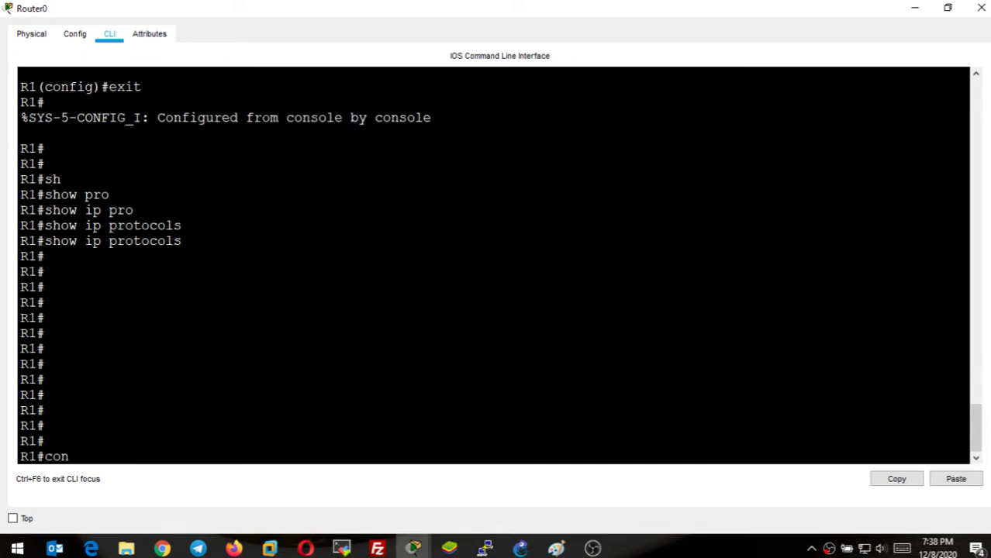
key(BackSpace)
text(t)
key(Return)
key(Return)
key(Return)
key(Return)
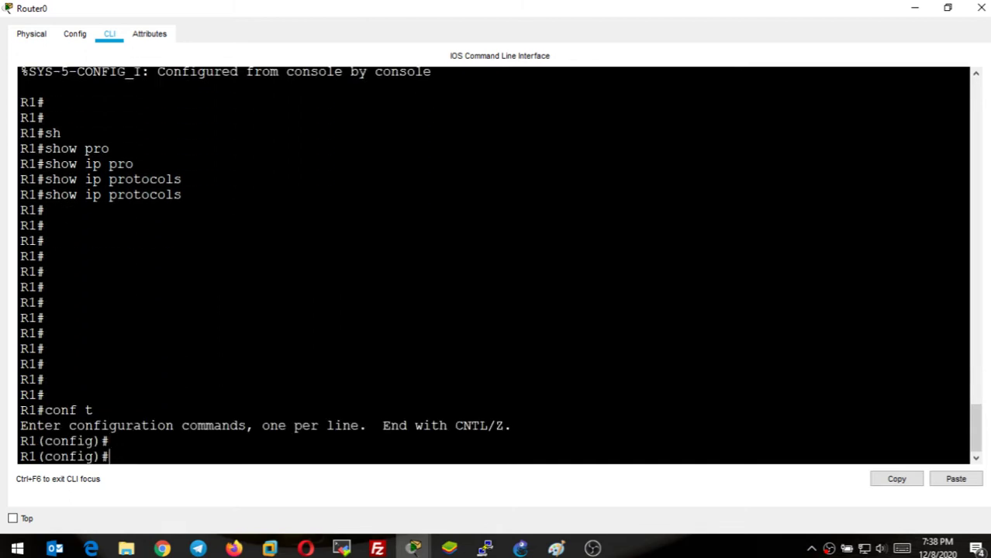
List the routing protocols available for the router command in global configuration mode.
key(Return)
key(Return)
key(Return)
key(Return)
key(Return)
key(Return)
key(Return)
key(Return)
key(Return)
key(Return)
key(Return)
key(Return)
key(Return)
key(Return)
text(router)
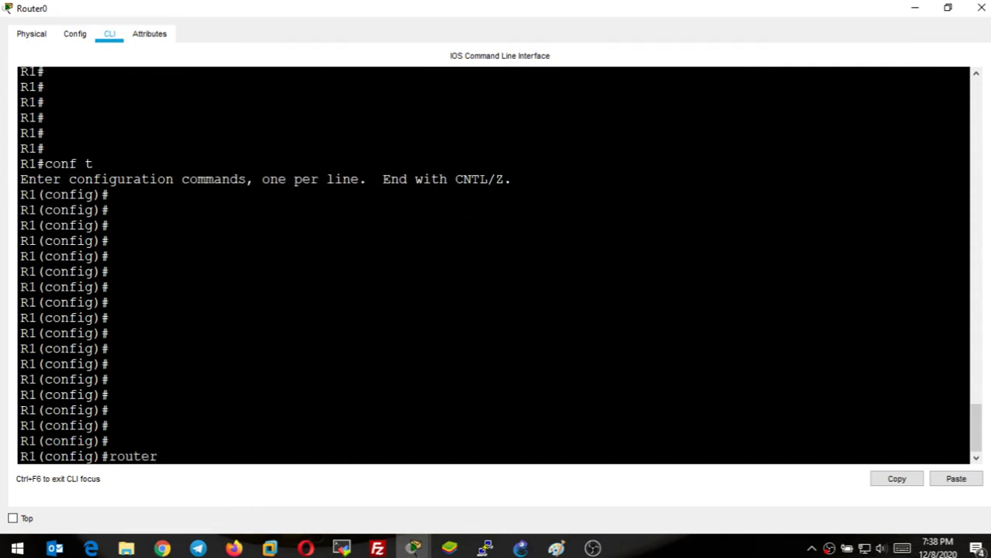
text( ?)
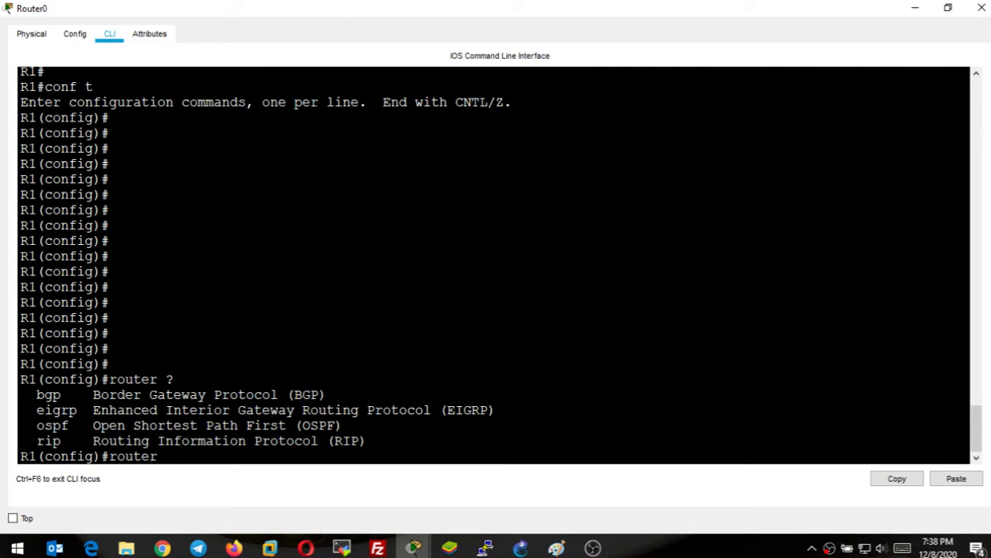
Check the options of router rip and enter RIP router configuration mode on R1.
text(rip)
key(Tab)
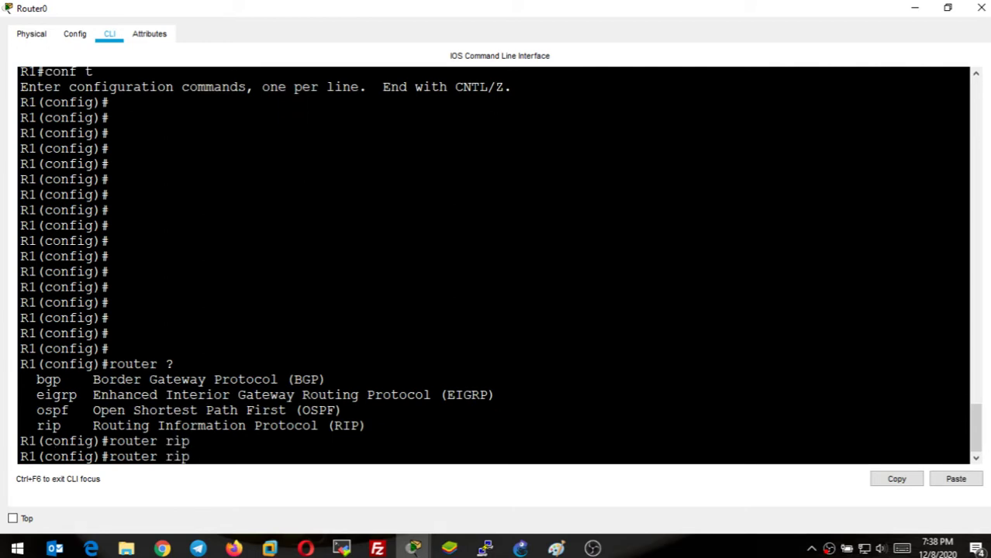
text(?)
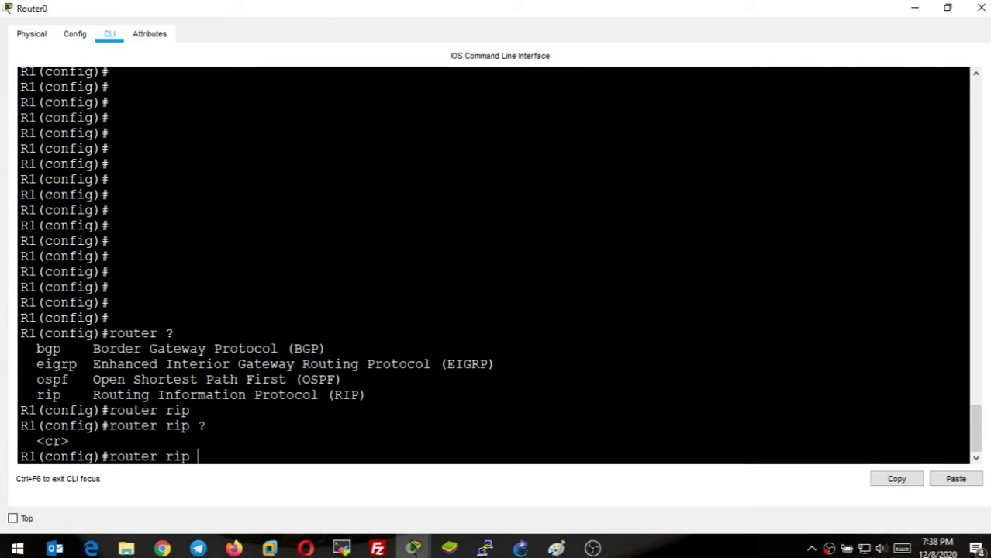
key(Return)
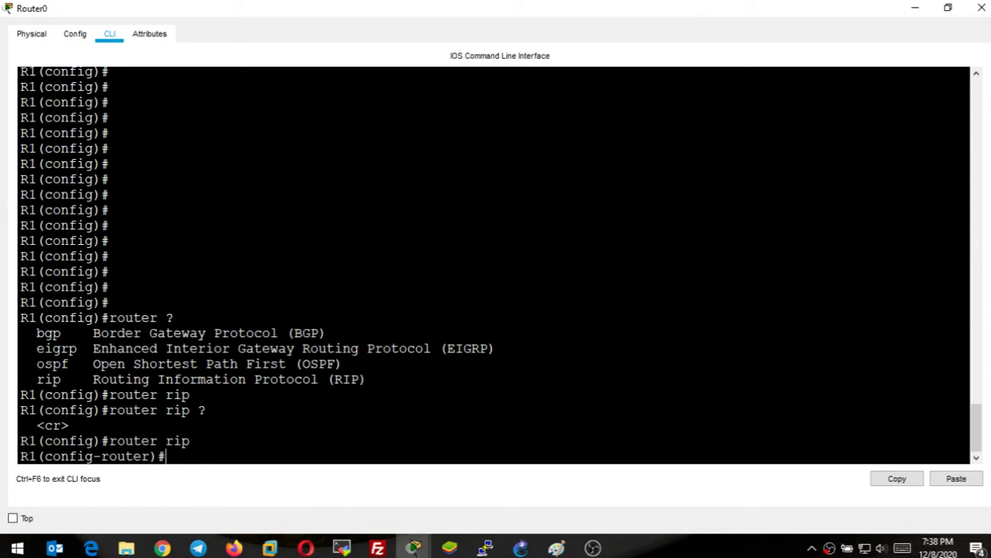
key(Return)
key(Return)
key(Return)
key(Return)
key(Return)
key(Return)
key(Return)
key(Return)
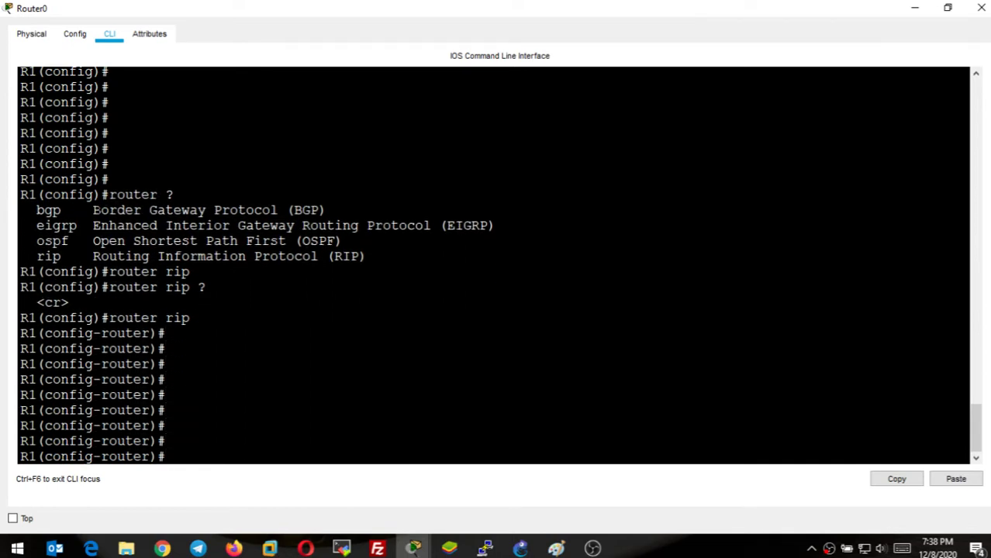
Return to global configuration mode and check the active routing protocols with do sh ip proto.
text(exit)
key(Return)
key(Return)
key(Return)
text(do sh i)
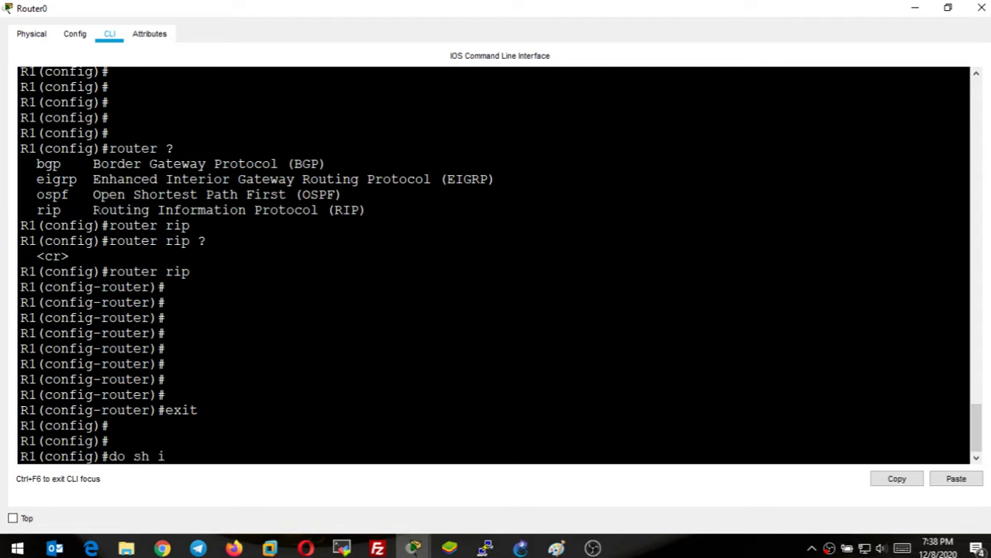
text(p pro)
key(Tab)
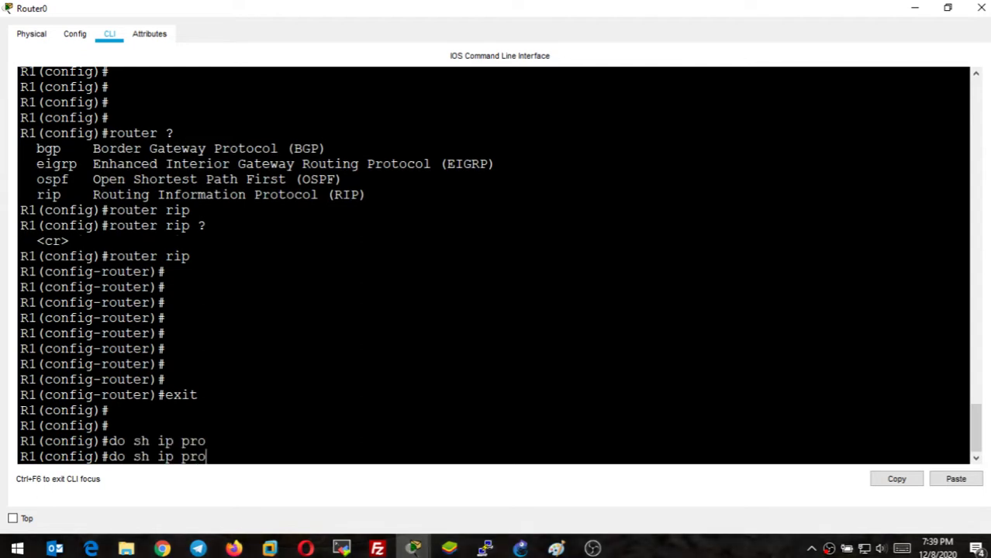
text(to)
key(Return)
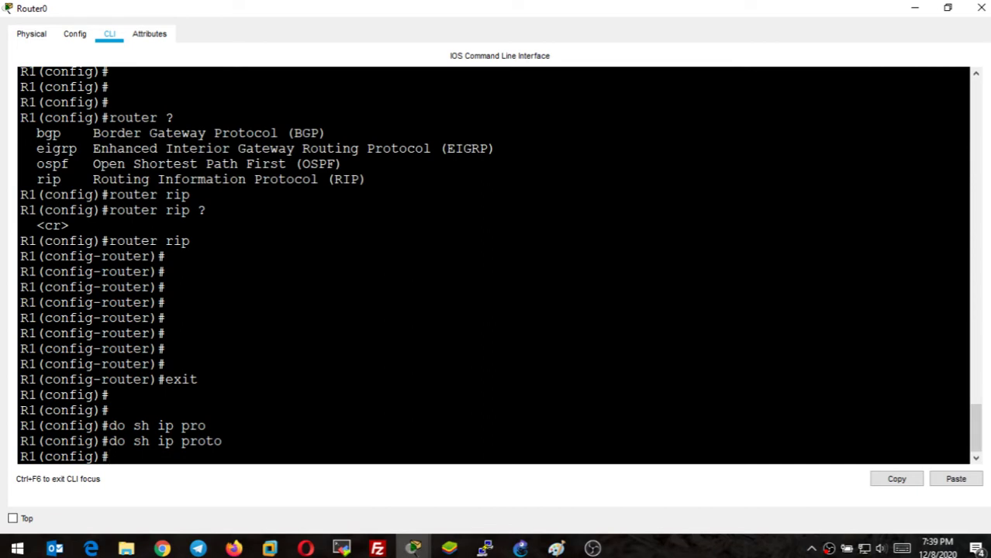
Re-enter RIP router configuration mode on R1 with router rip.
key(Return)
key(Return)
key(Return)
key(Return)
key(Return)
key(Return)
key(Return)
key(Return)
key(Return)
key(Return)
key(Return)
key(Return)
key(Return)
key(Return)
key(Return)
key(Return)
key(Return)
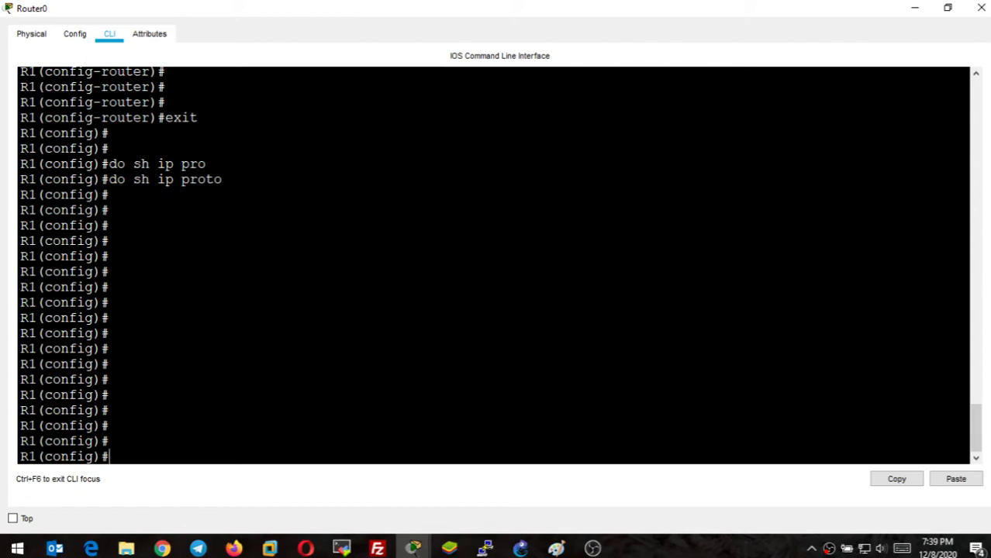
text(router rip)
key(Return)
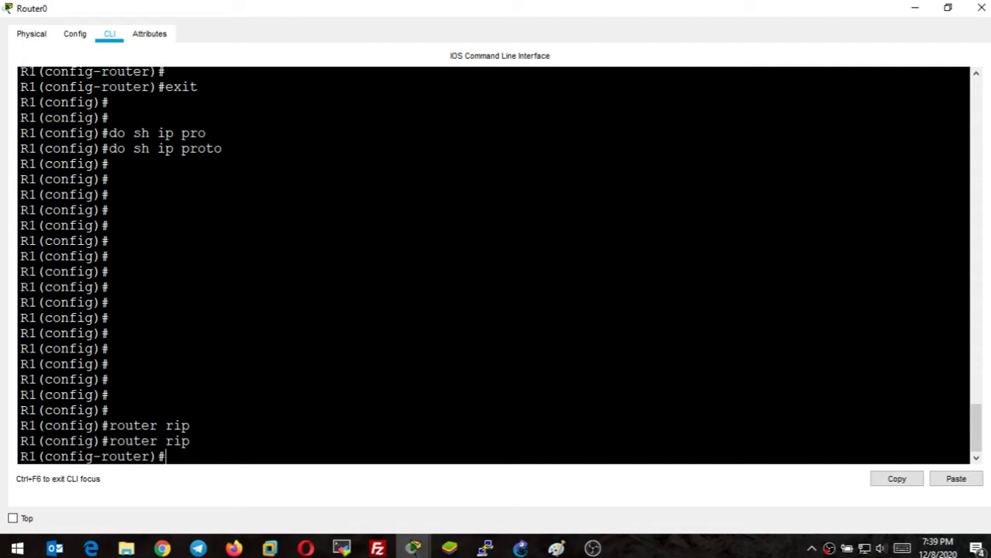
List the commands available in RIP router configuration mode and highlight the network command.
key(Return)
key(Return)
key(Return)
key(Return)
key(Return)
key(Return)
key(Return)
key(Return)
key(Return)
key(Return)
key(Return)
key(Return)
key(Return)
key(Return)
key(Return)
key(Return)
key(Return)
key(Return)
key(Return)
text(?)
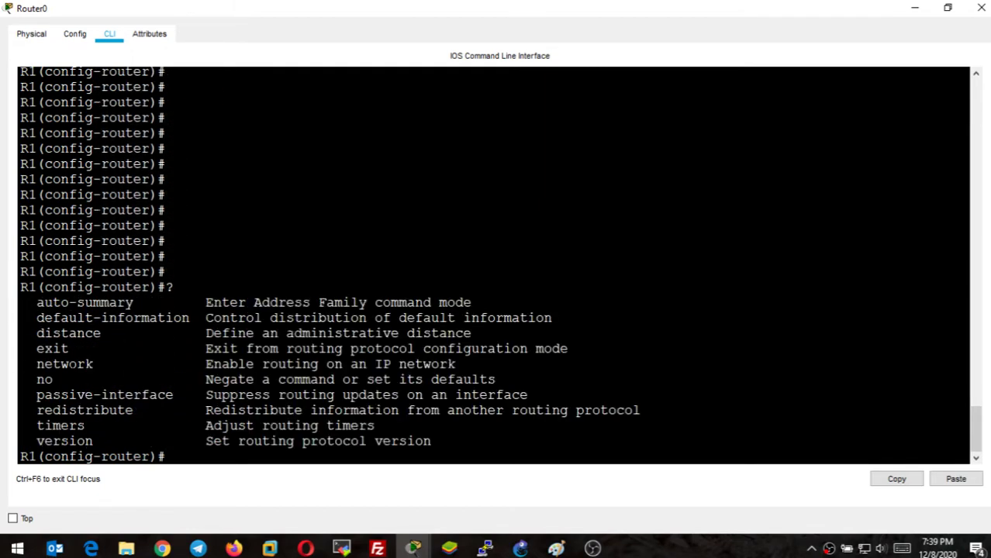
double_click(67, 364)
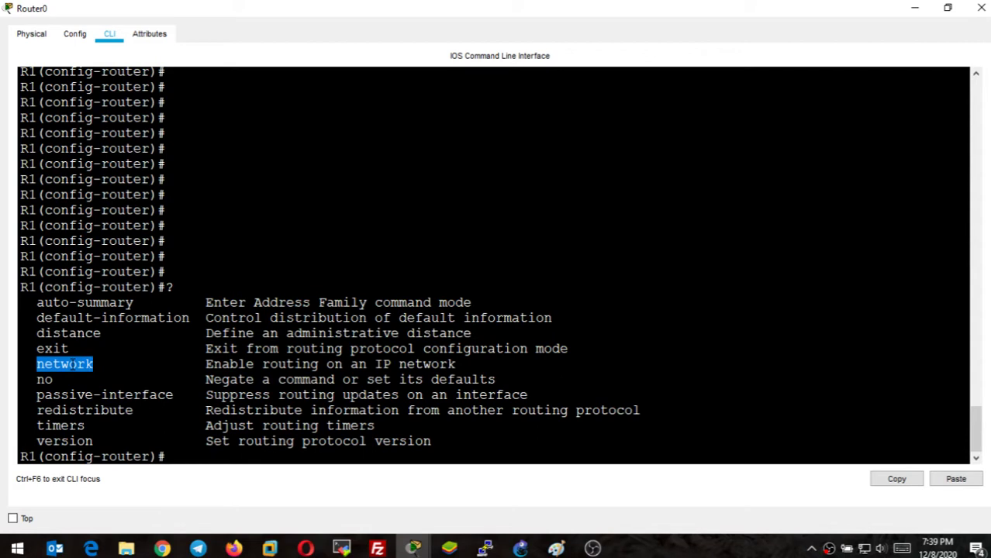
key(Return)
key(Return)
key(Return)
key(Return)
key(Return)
text(net)
key(Tab)
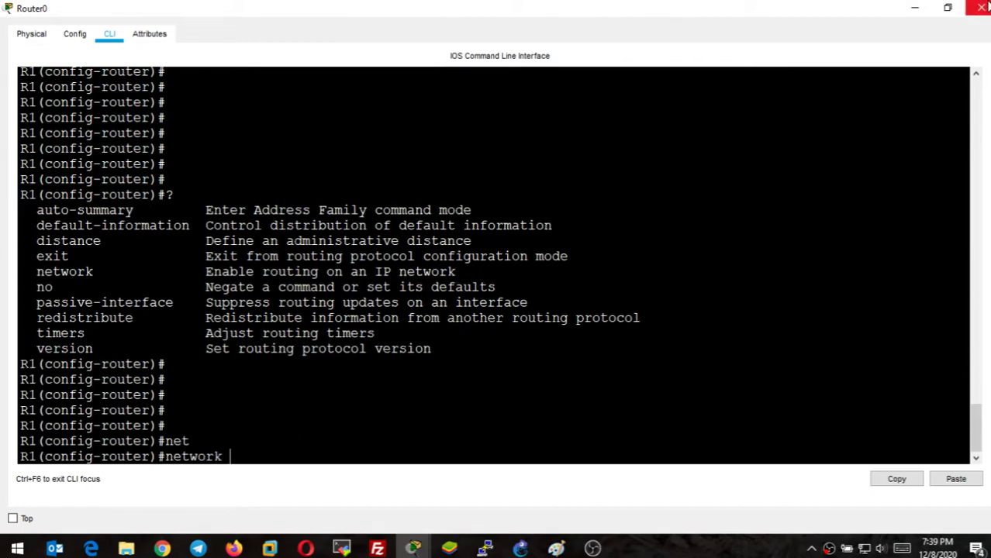
Look at the links of Router0 in the network topology and reopen its command line in a maximized window.
click(981, 7)
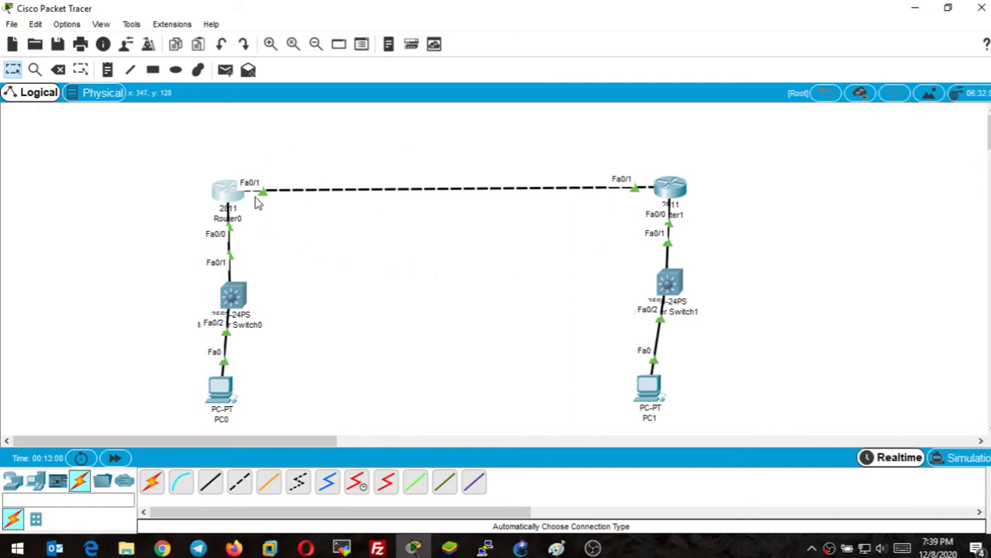
click(228, 192)
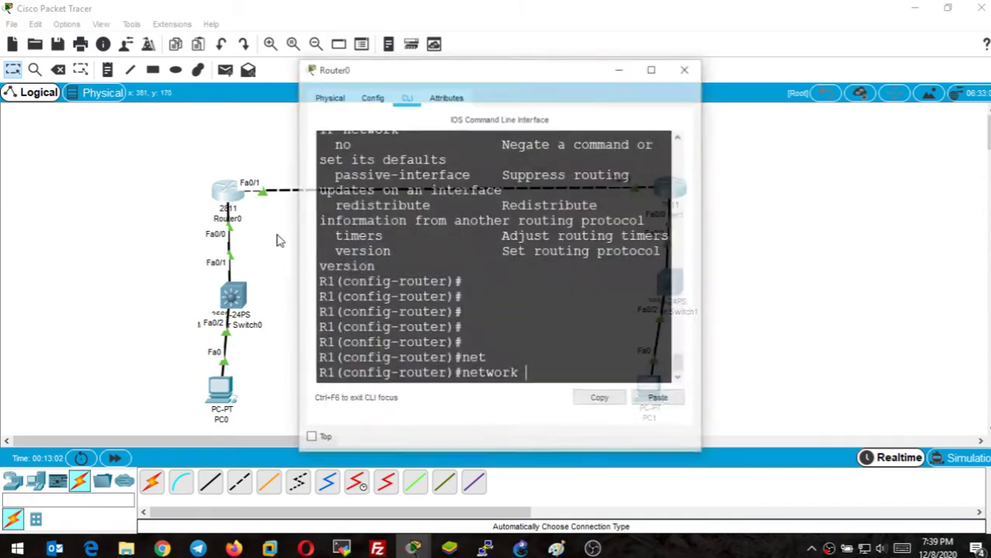
click(665, 68)
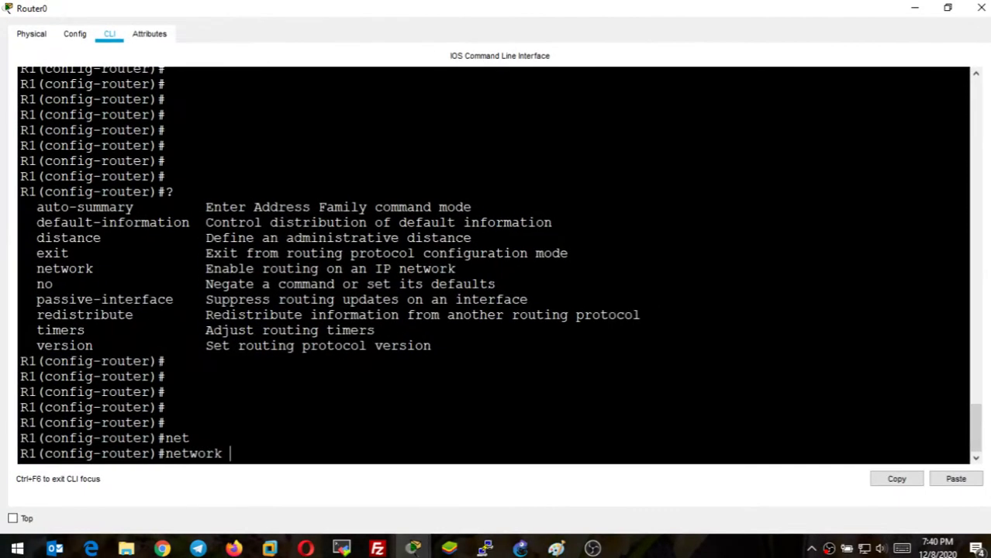
Clear the incomplete network command and exit RIP router configuration mode to global configuration mode.
key(Return)
key(Return)
key(Return)
key(Return)
key(Return)
key(Return)
key(Return)
key(Return)
key(Return)
text(exit)
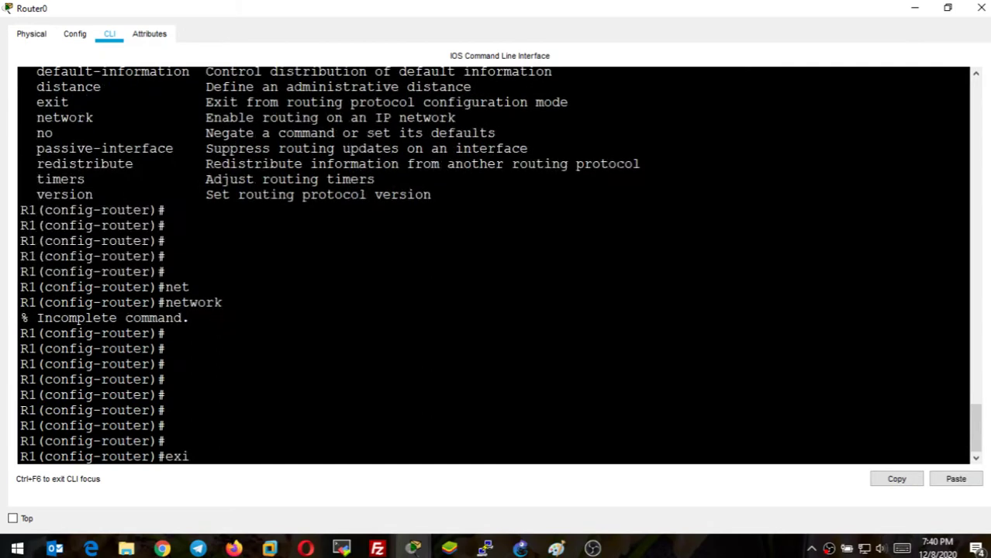
key(Return)
Display R1's running configuration and examine the IP address and subnet mask of FastEthernet0/1.
text(do sh run)
key(Return)
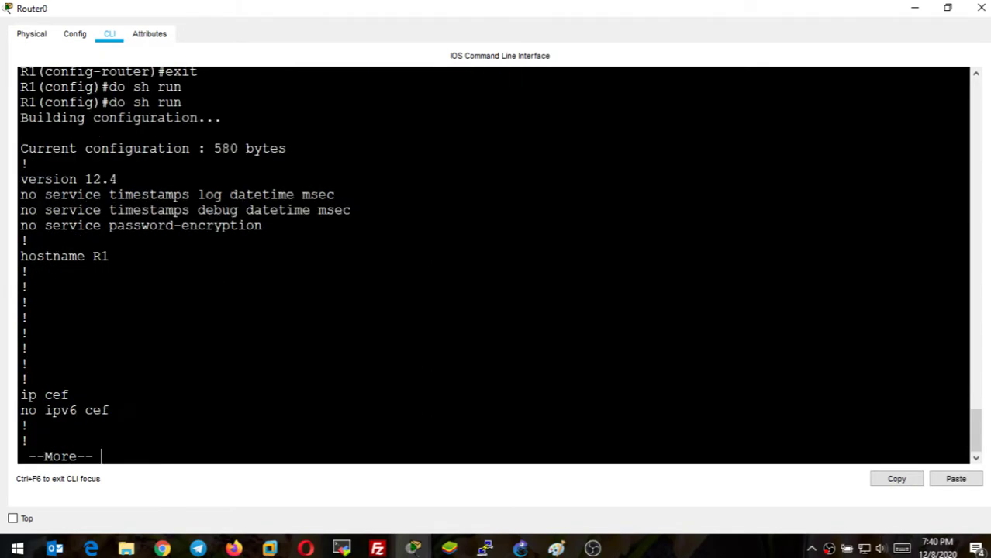
key(space)
key(space)
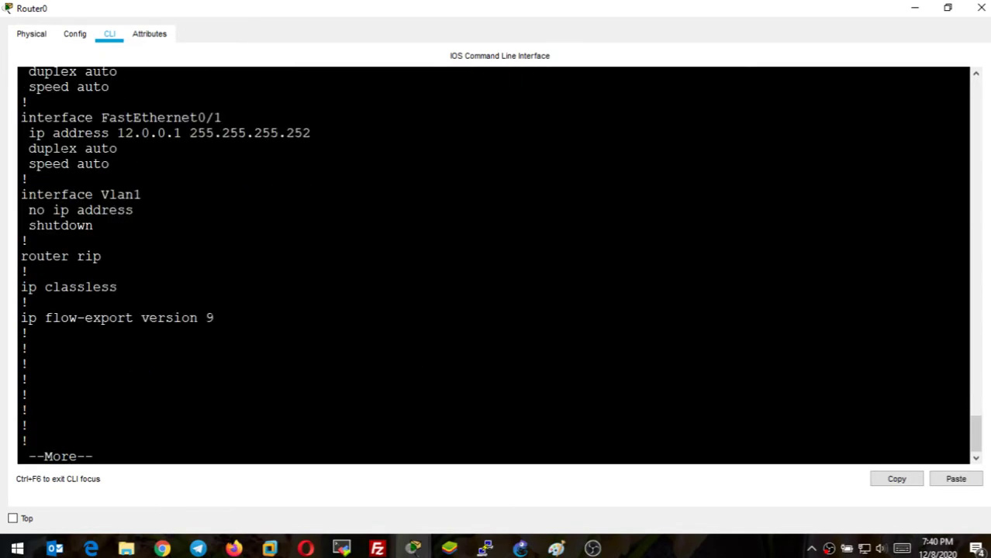
drag(117, 132, 310, 133)
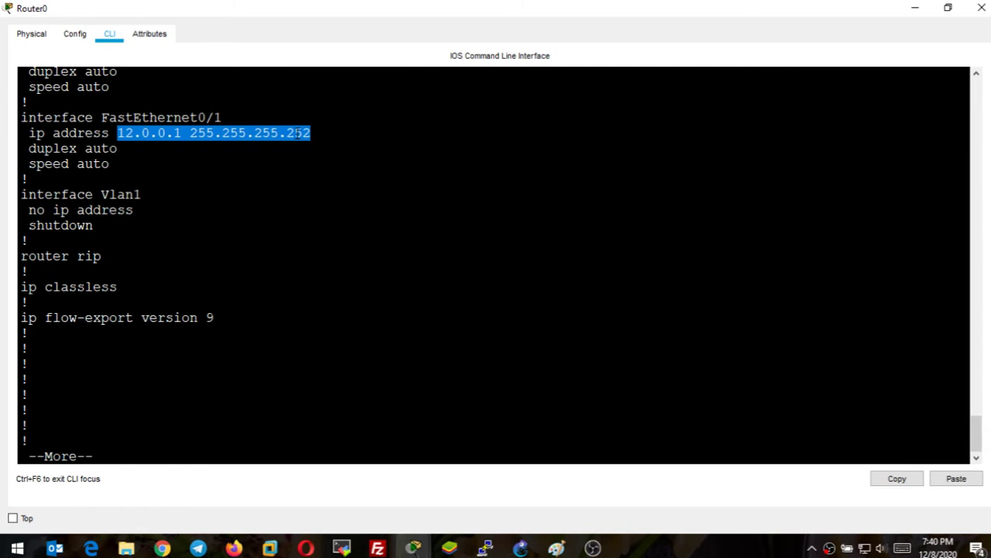
click(161, 133)
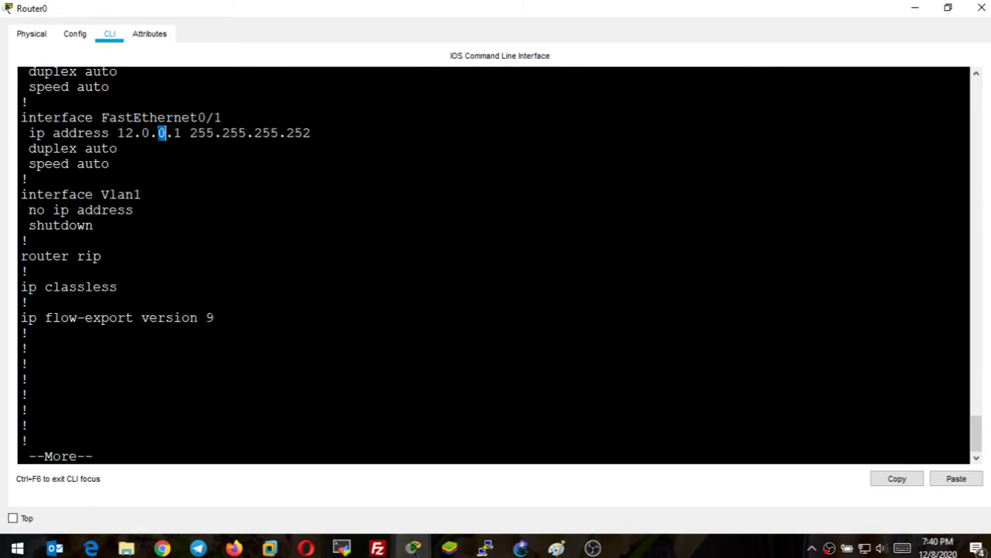
Page through the rest of R1's running configuration to return to the global configuration prompt.
key(Return)
key(Return)
key(Return)
key(Return)
key(Return)
key(Return)
key(Return)
key(Return)
key(Return)
key(Return)
key(Return)
key(Return)
key(Return)
key(Return)
key(Return)
key(Return)
key(Return)
key(Return)
key(Return)
key(Return)
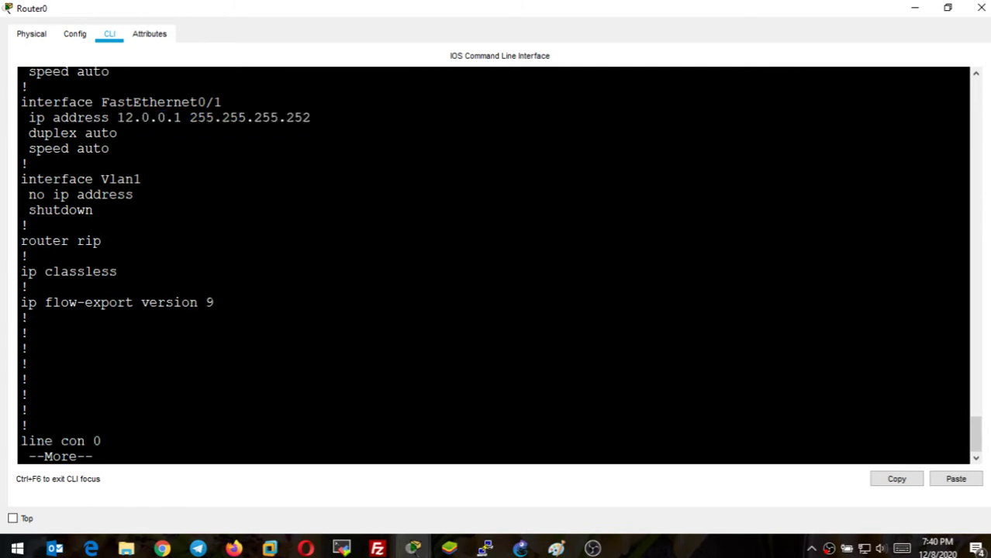
Enter RIP router configuration mode on R1 and advertise network 12.0.0.0.
text(router)
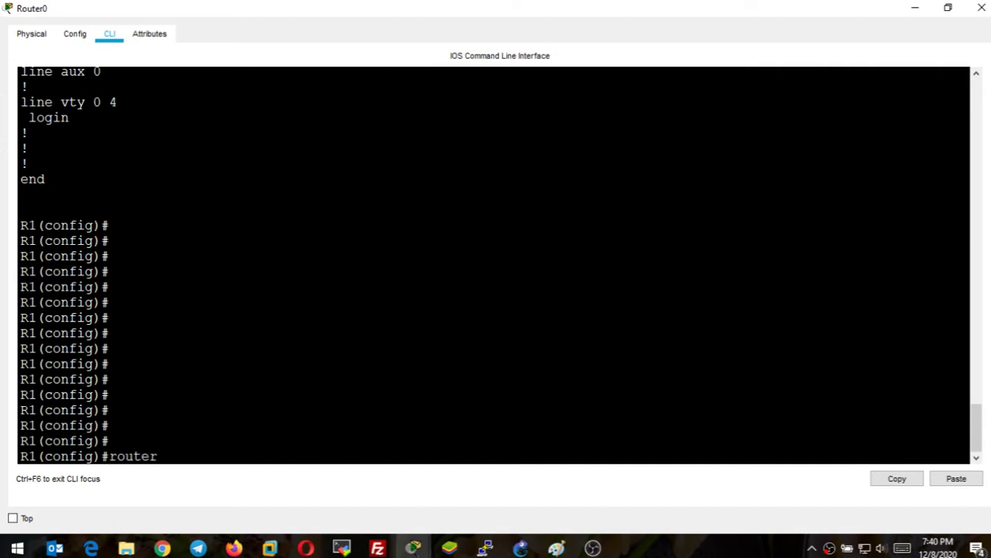
key(Tab)
text(rip)
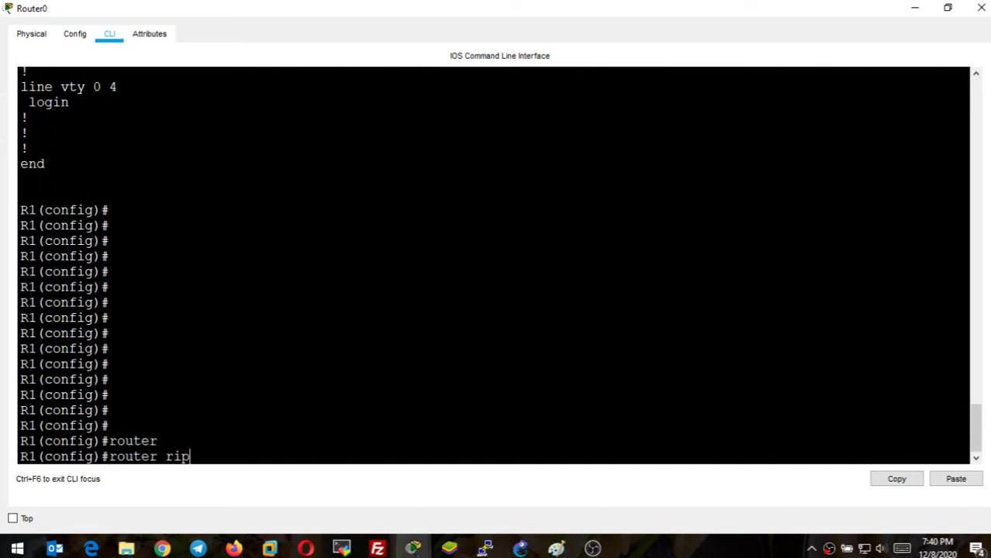
key(Return)
text(net)
key(Tab)
text(12.0.0.0)
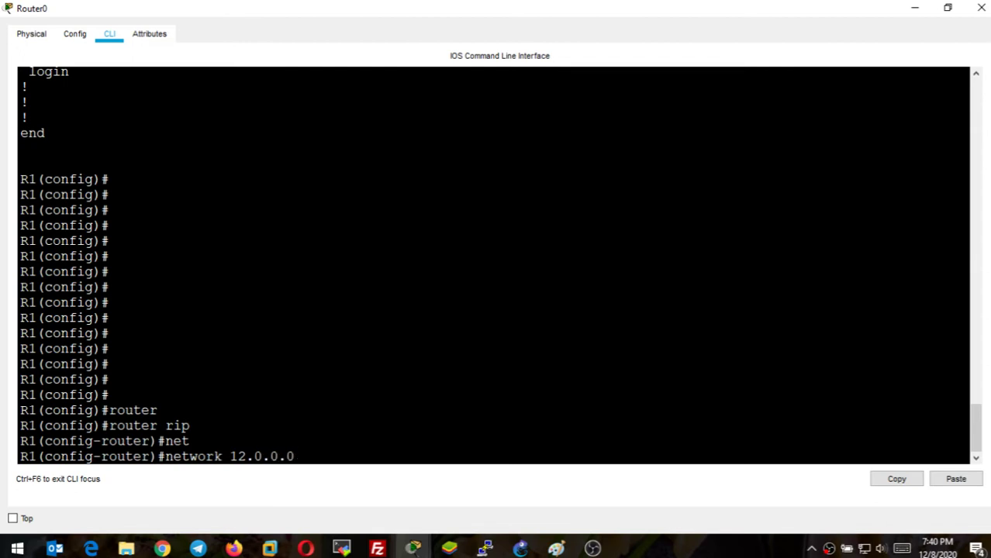
key(Return)
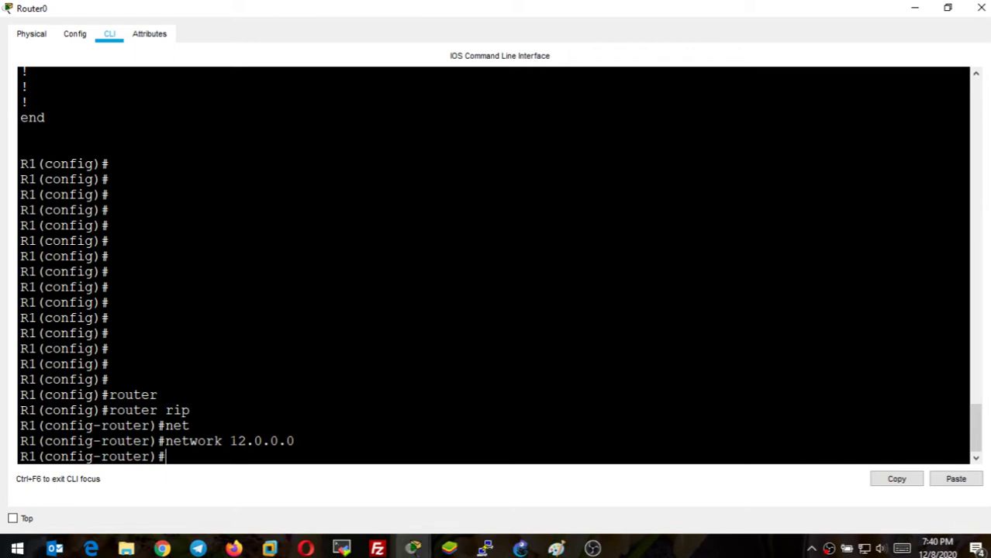
Compare the advertised network with FastEthernet0/1's address in the earlier output, and exit RIP router configuration mode on R1.
drag(230, 442, 245, 442)
click(247, 441)
scroll(239, 441, up, 10)
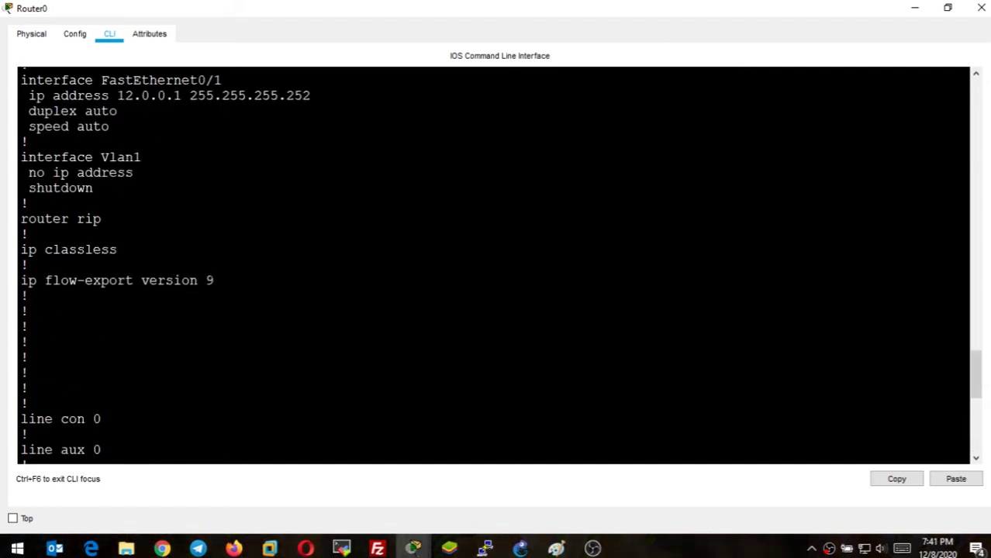
scroll(493, 263, down, 10)
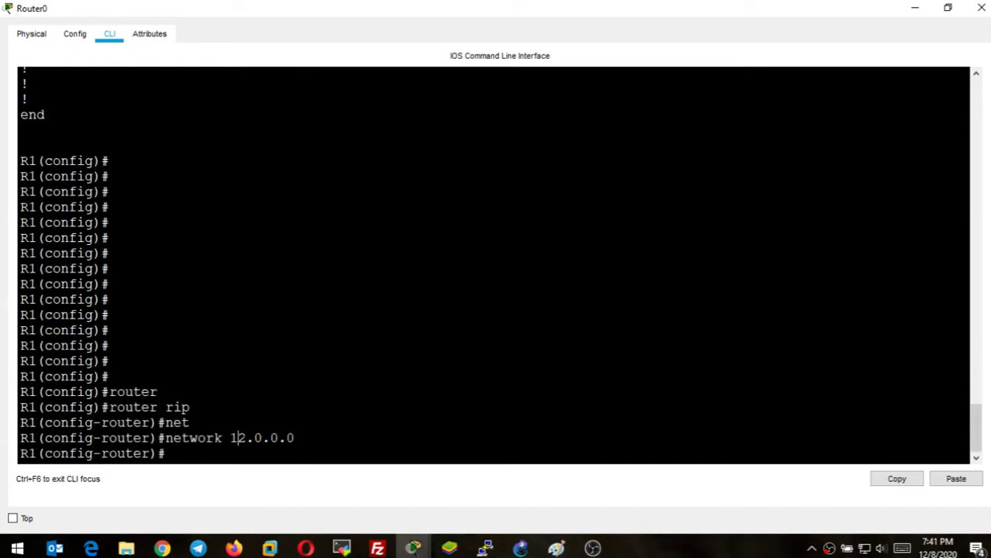
key(Return)
key(Return)
key(Return)
text(exit)
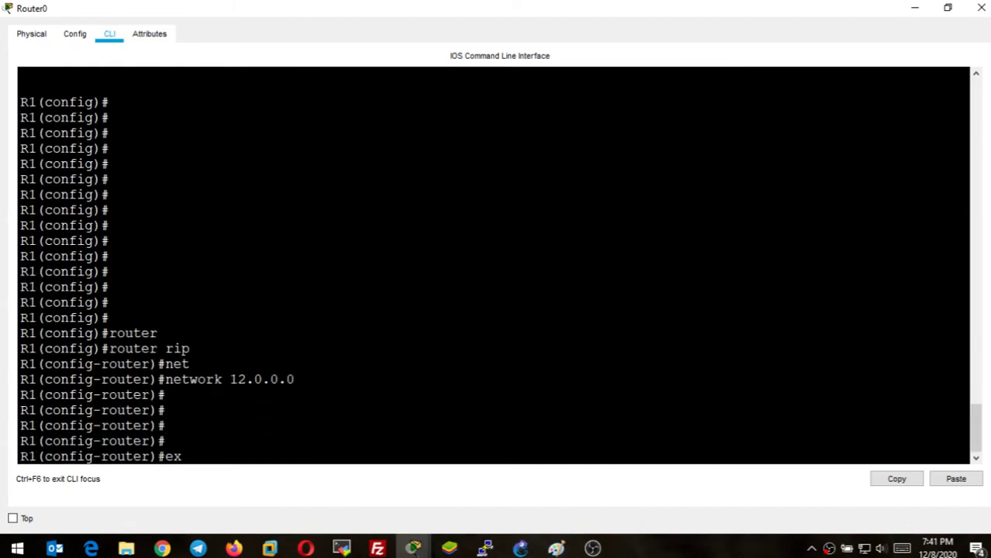
key(Return)
Switch from Router0 to Router1's command line in a maximized window and enter privileged EXEC mode.
click(981, 7)
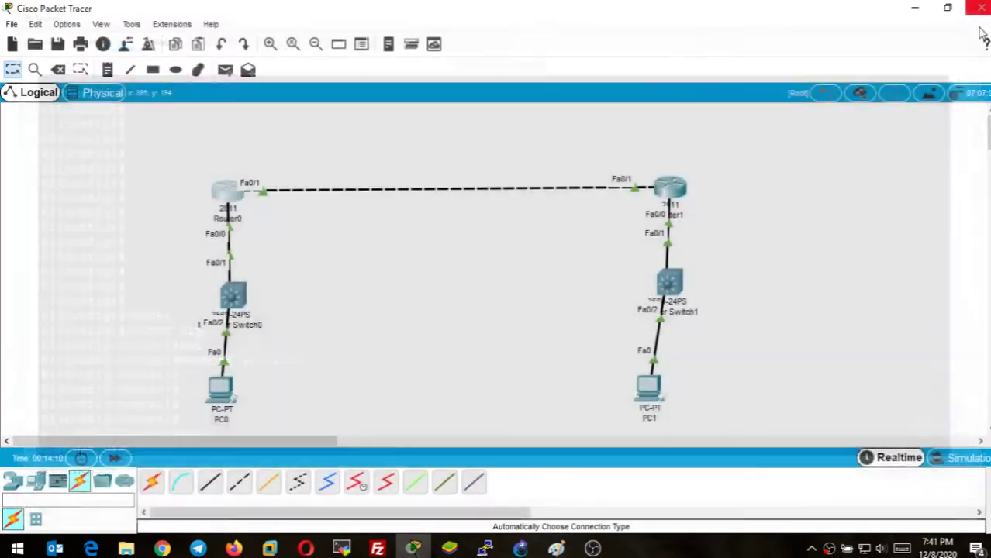
click(668, 191)
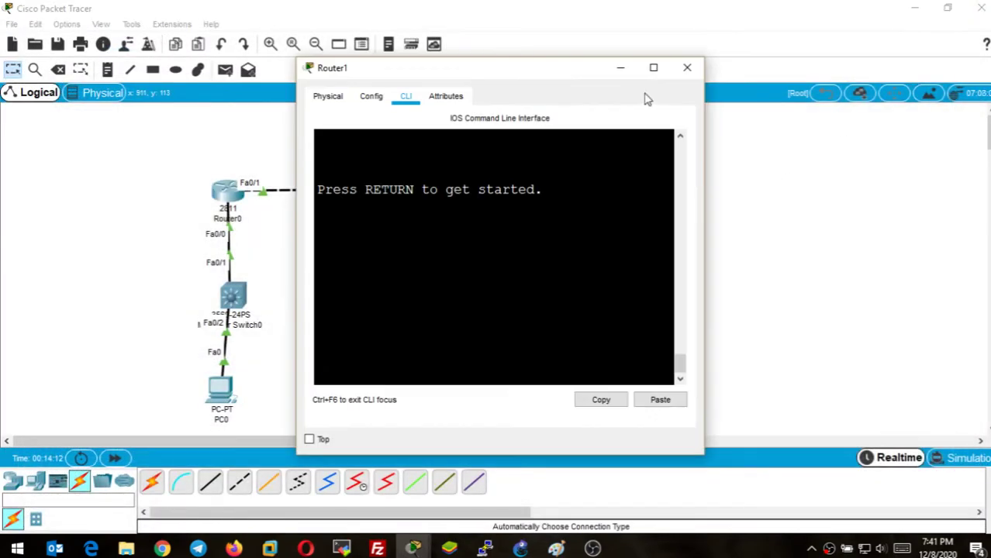
click(653, 68)
key(Return)
key(Return)
key(Return)
key(Return)
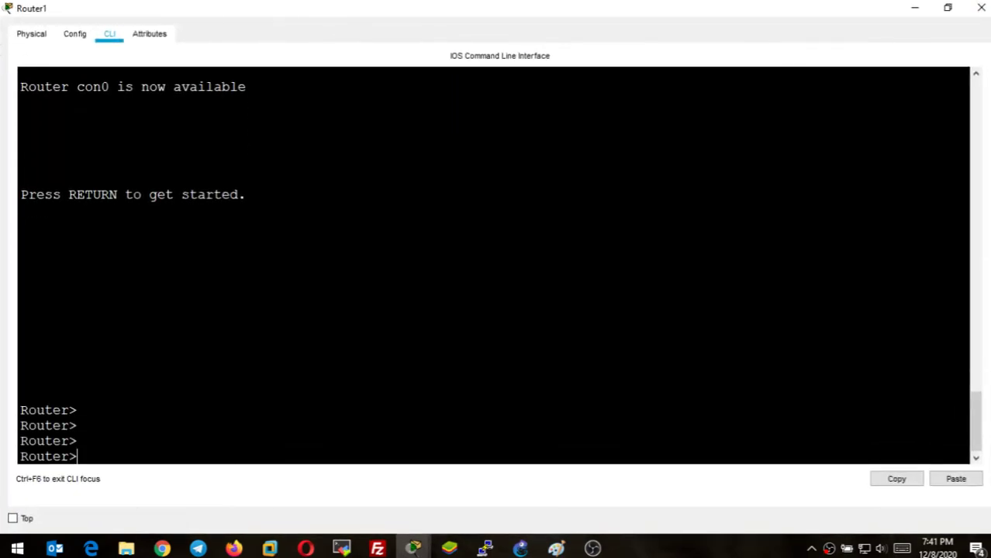
text(en)
key(Return)
key(Return)
key(Return)
key(Return)
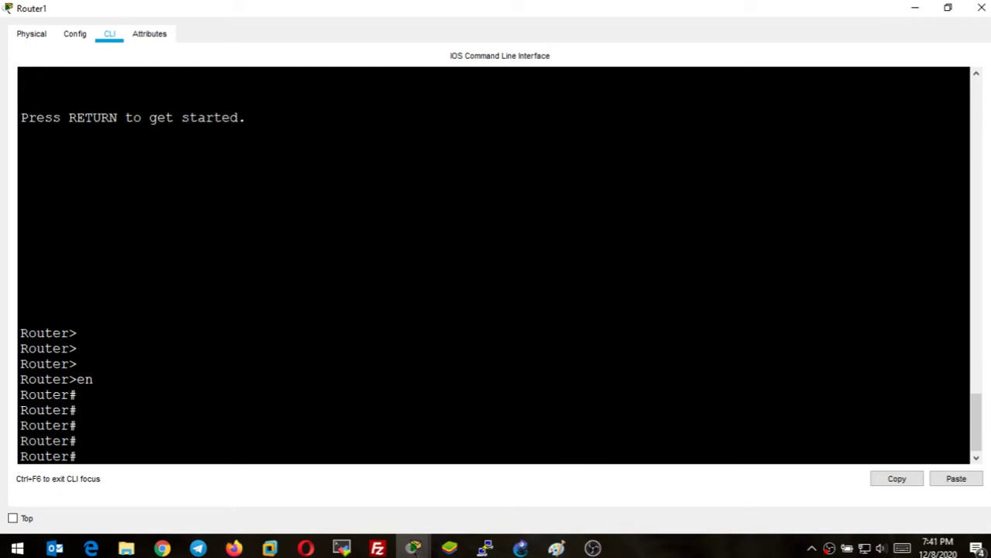
Enter global configuration mode on Router1 and set its hostname to R2.
text(conf t)
key(Return)
key(Return)
text(host)
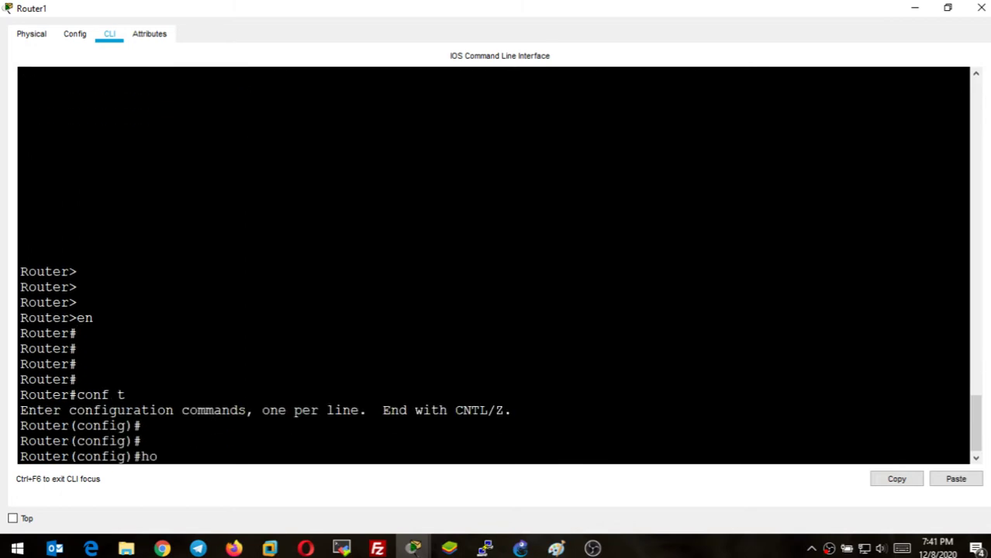
key(Tab)
text(R2)
key(Return)
key(Return)
key(Return)
key(Return)
key(Return)
key(Return)
key(Return)
key(Return)
key(Return)
key(Return)
key(Return)
key(Return)
key(Return)
key(Return)
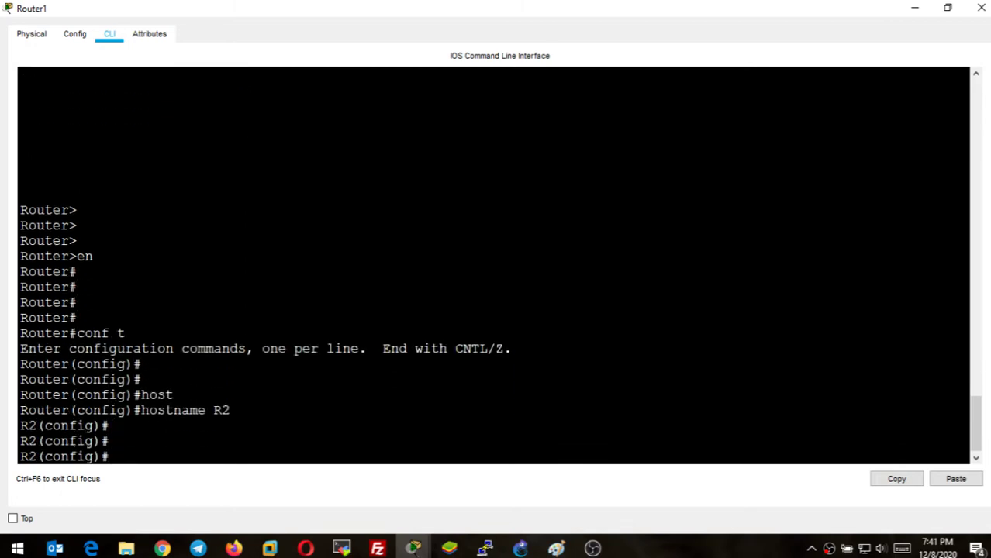
Enter RIP router configuration mode on R2 and advertise network 12.0.0.0.
text(router)
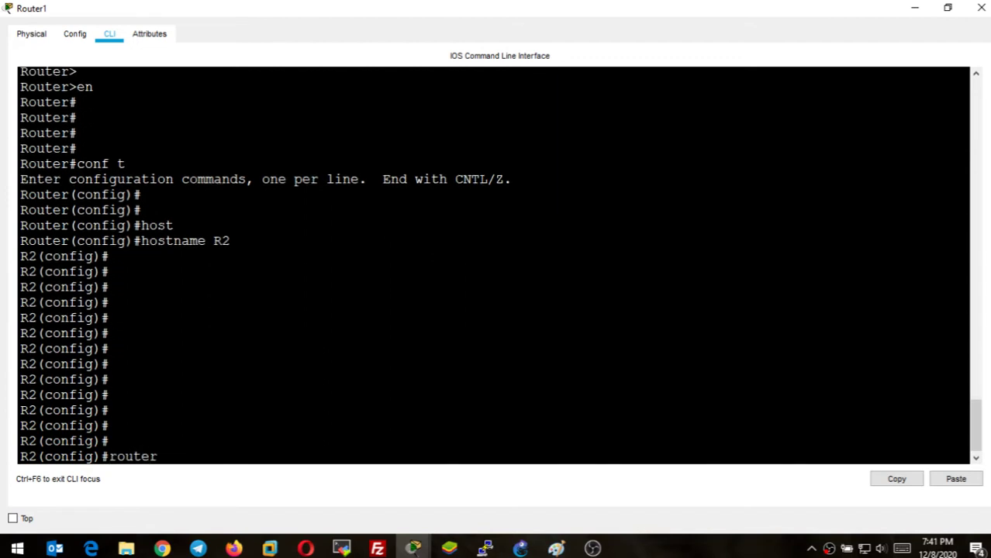
key(Tab)
text(rip)
key(Return)
key(Return)
key(Return)
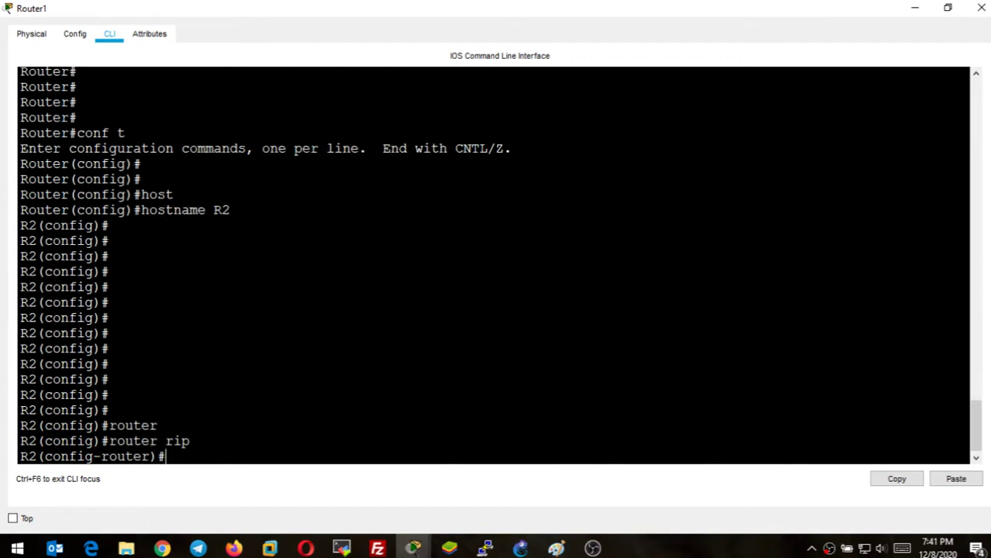
text(net)
key(Tab)
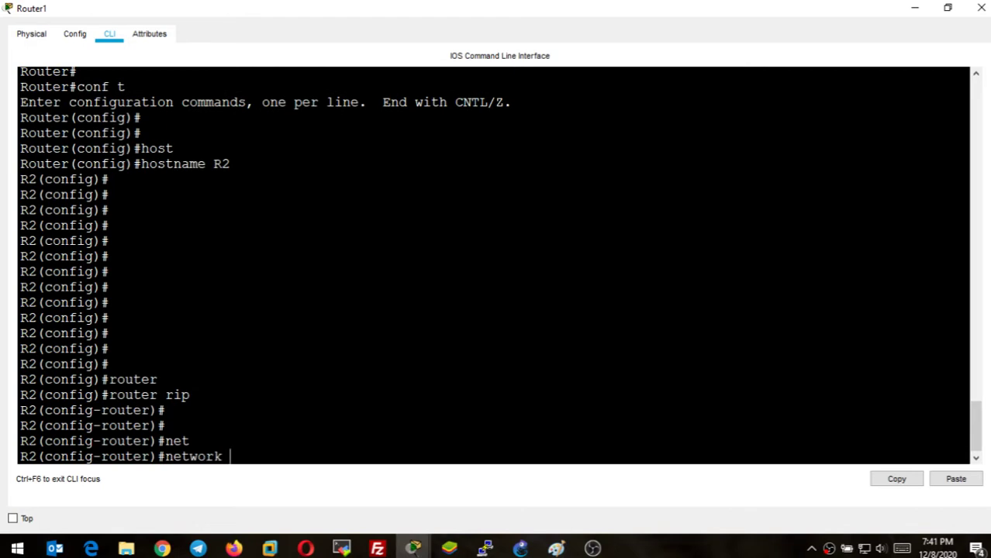
text(12.0.0.0)
key(Return)
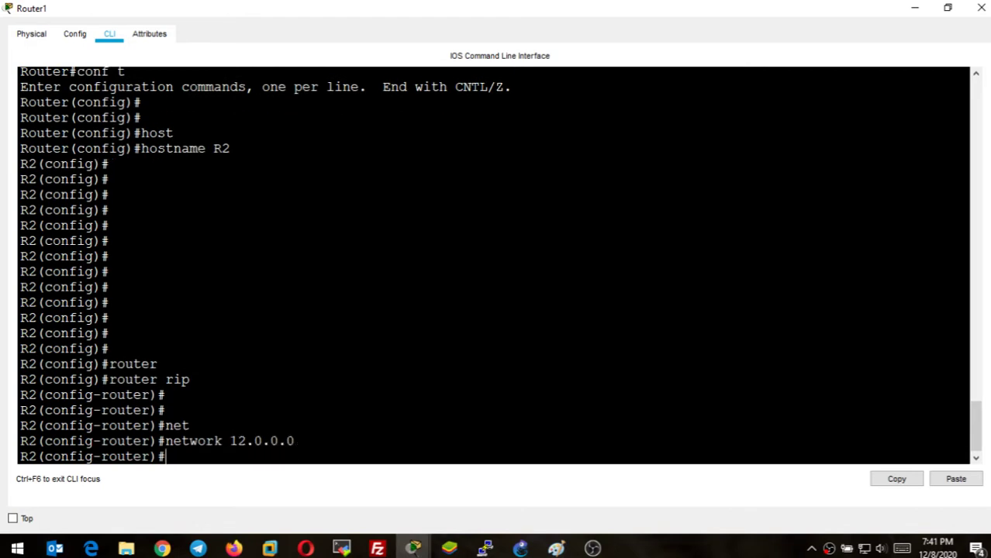
Exit RIP router configuration mode on R2 and save the configuration with do wr.
text(exit)
key(Return)
key(Return)
key(Return)
key(Return)
key(Return)
key(Return)
key(Return)
key(Return)
key(Return)
key(Return)
key(Return)
key(Return)
key(Return)
key(Return)
key(Return)
key(Return)
key(Return)
key(Return)
key(Return)
key(Return)
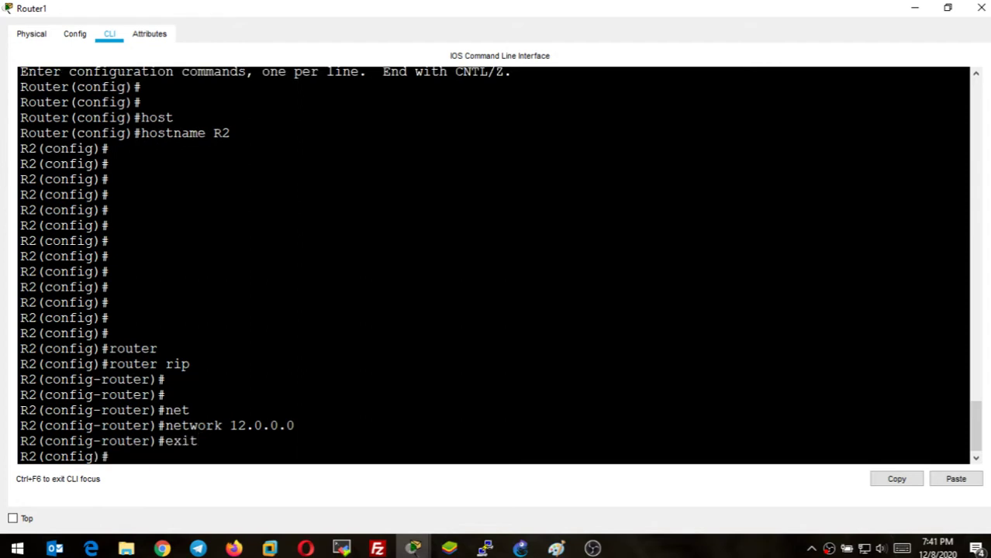
text(do wr)
key(Return)
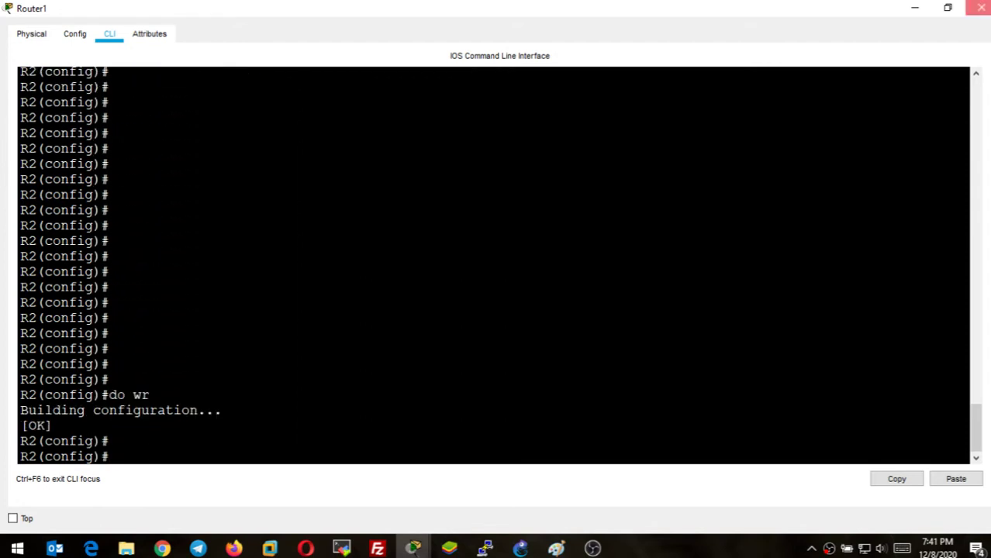
Close Router1, reopen Router0's command line in a maximized window, and exit global configuration mode to privileged EXEC mode.
click(980, 7)
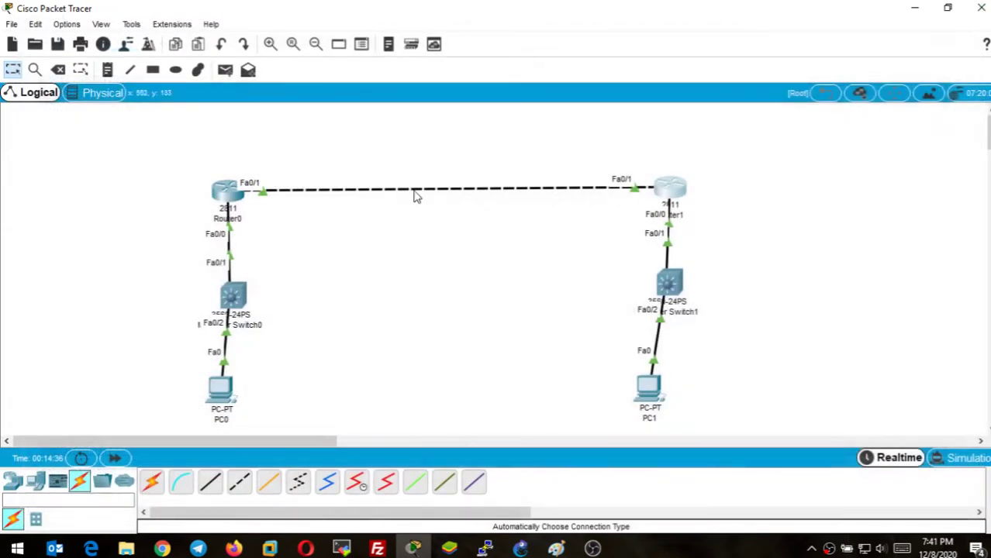
click(225, 191)
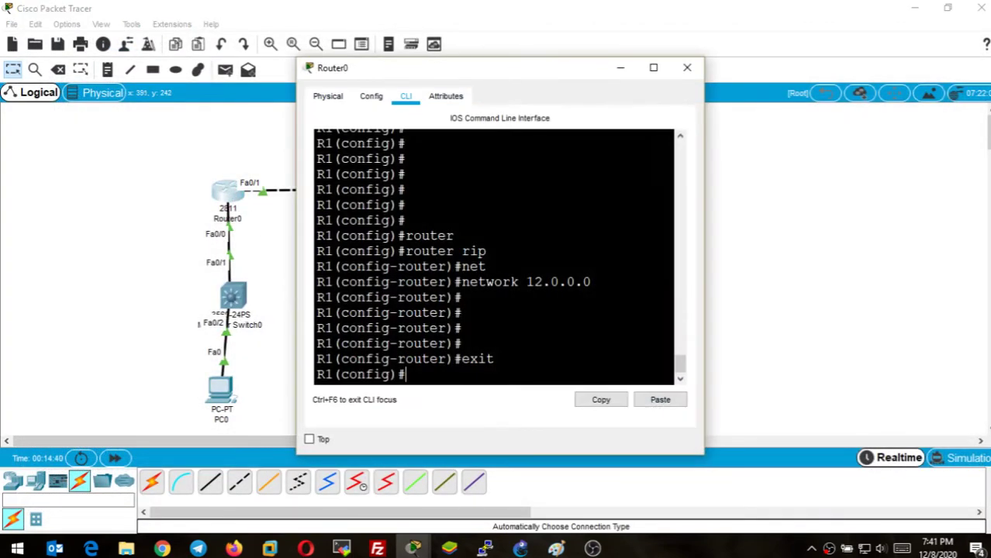
click(653, 67)
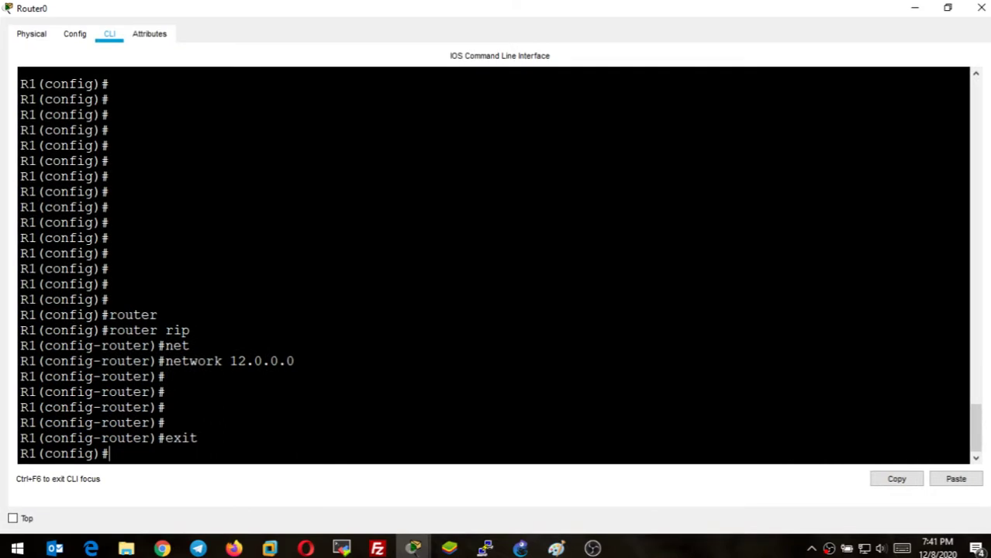
key(Return)
key(Return)
key(Return)
key(Return)
key(Return)
key(Return)
key(Return)
key(Return)
key(Return)
key(Return)
key(Return)
key(Return)
key(Return)
text(exit)
key(Return)
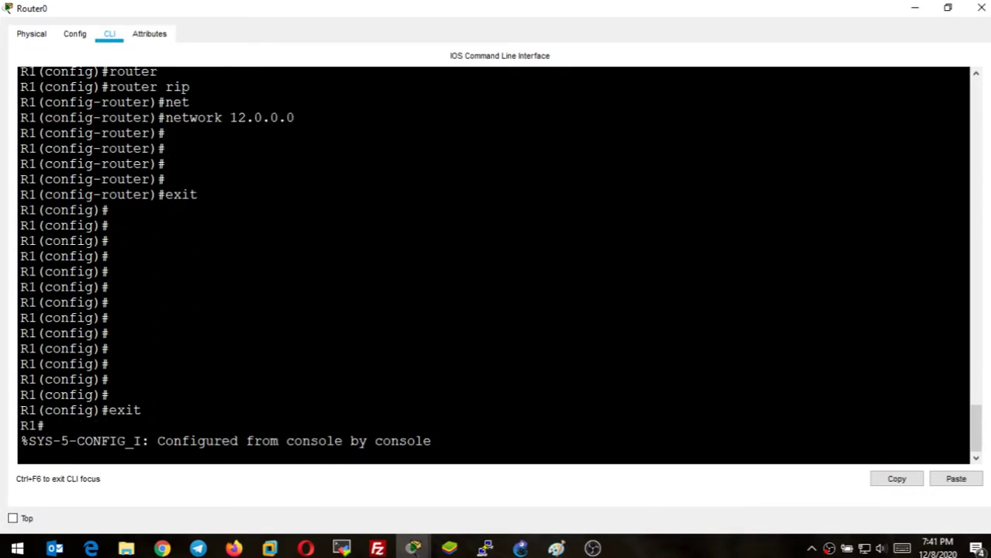
Display R1's IP routing protocol information with sh ip protocols and highlight the routing protocol line.
text(sh ip pro)
key(Tab)
key(Return)
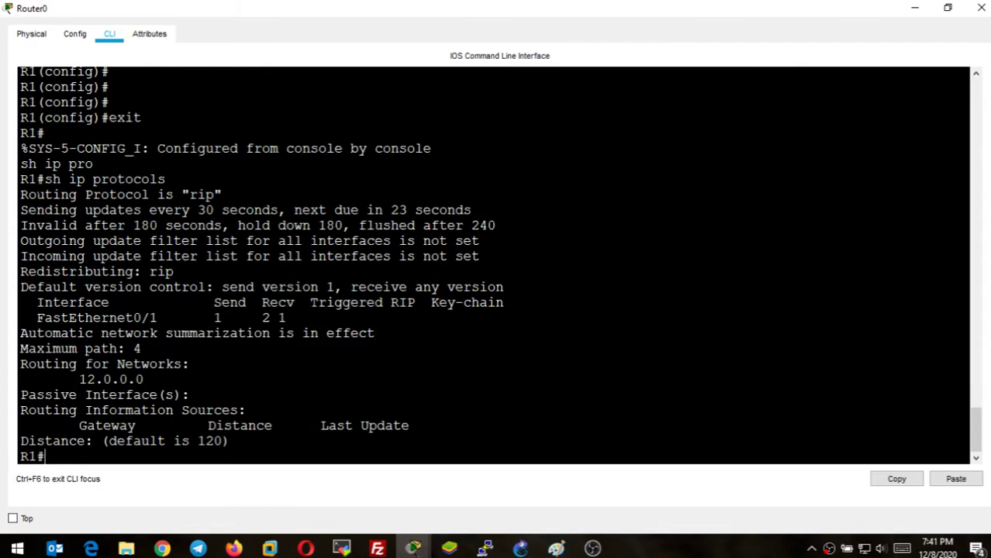
drag(21, 194, 223, 195)
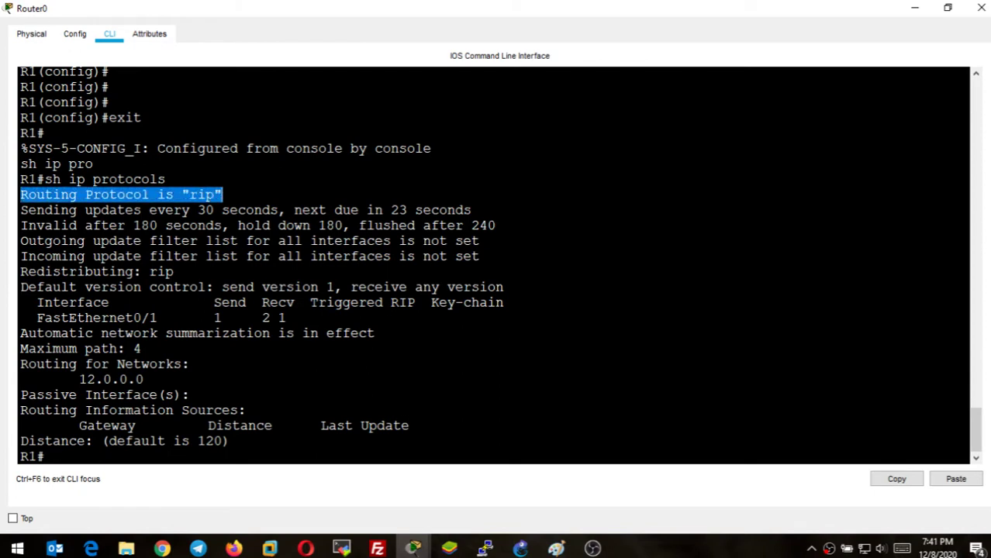
click(21, 212)
drag(21, 195, 172, 226)
click(172, 226)
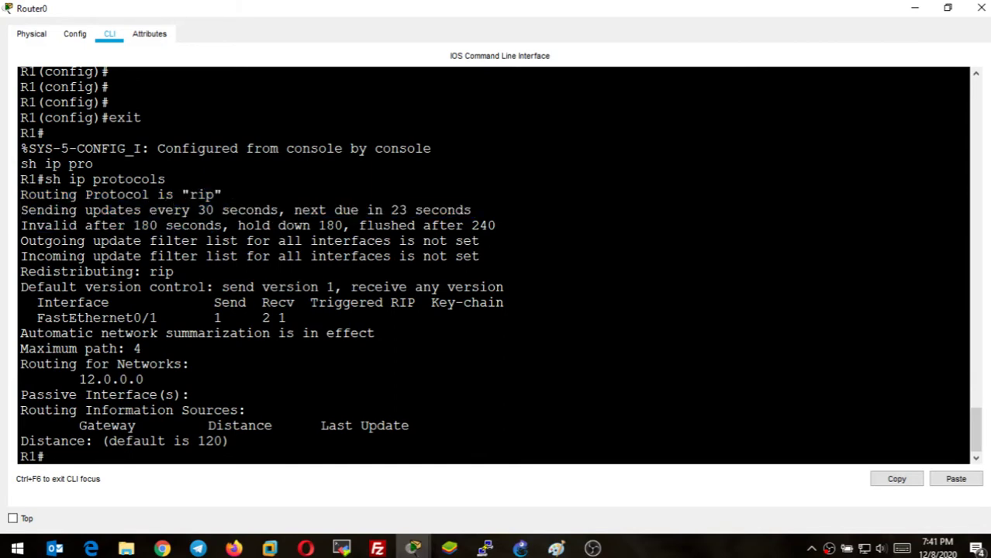
Examine the RIP update, invalid, hold-down and flush timers in the protocol output.
drag(20, 210, 279, 210)
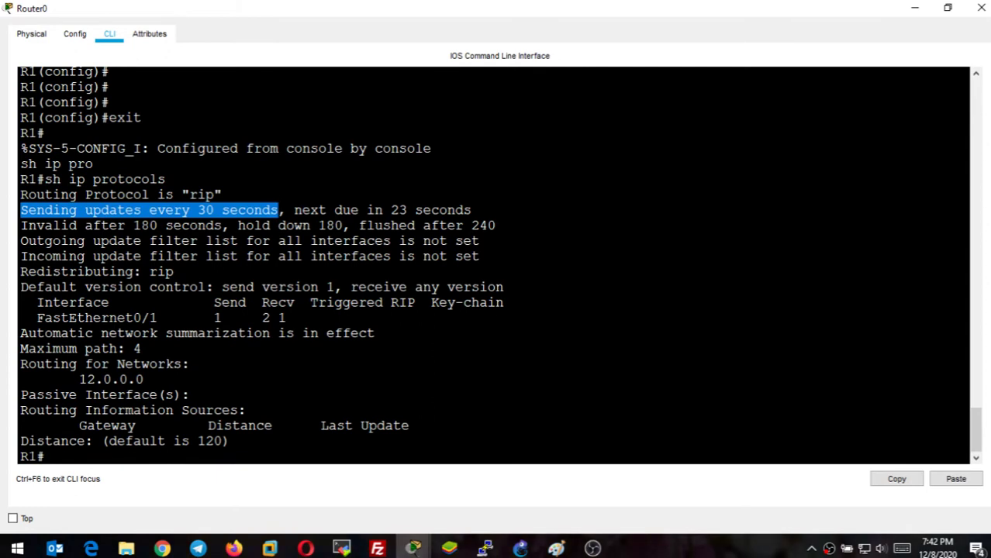
click(309, 210)
drag(287, 210, 472, 210)
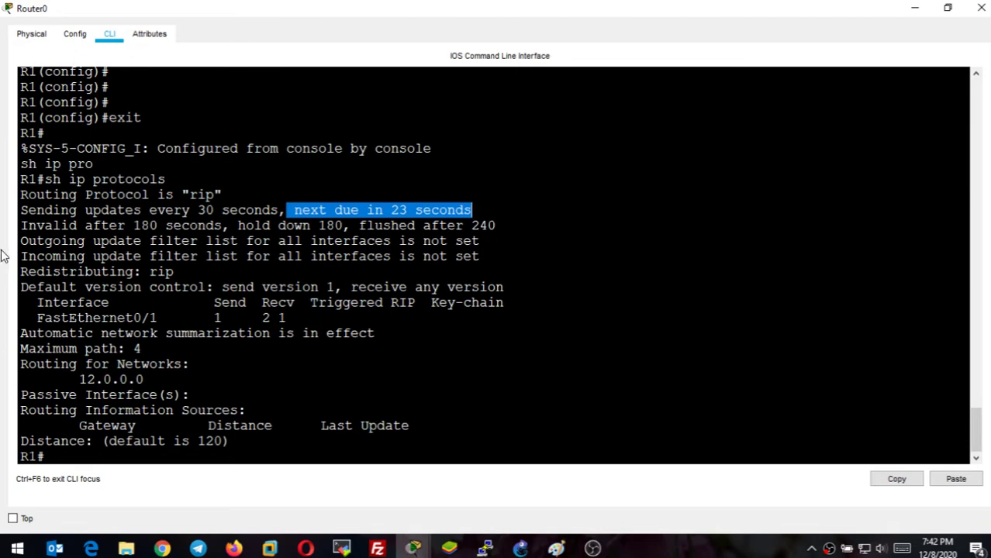
drag(21, 225, 495, 226)
click(254, 225)
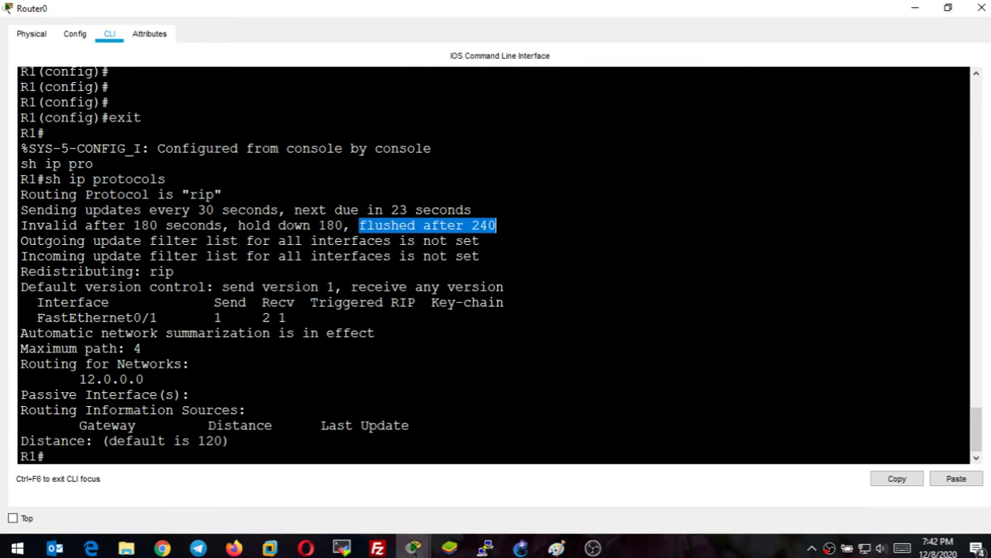
click(496, 226)
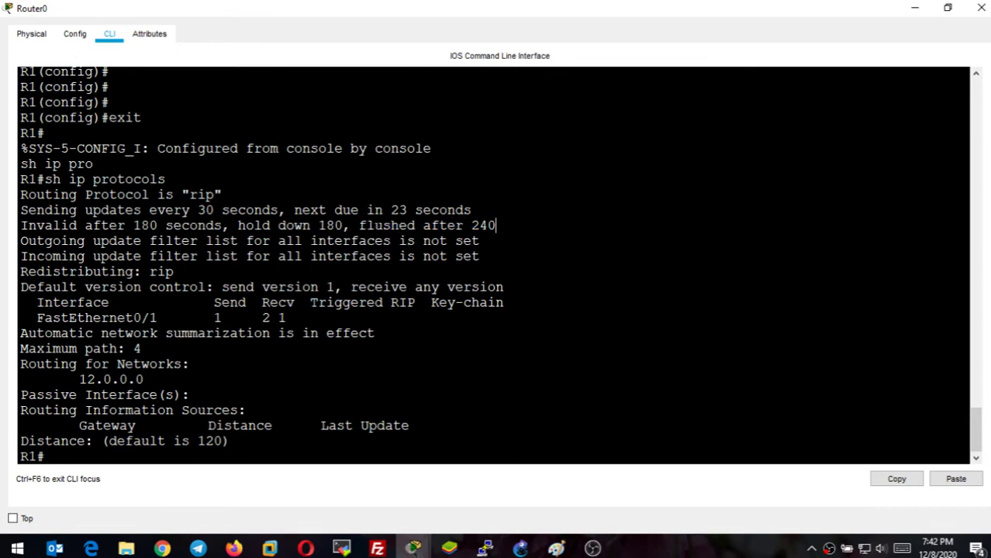
Examine the outgoing and incoming update filter lists, the redistribution line and the default version control section with its interface table.
drag(20, 241, 479, 241)
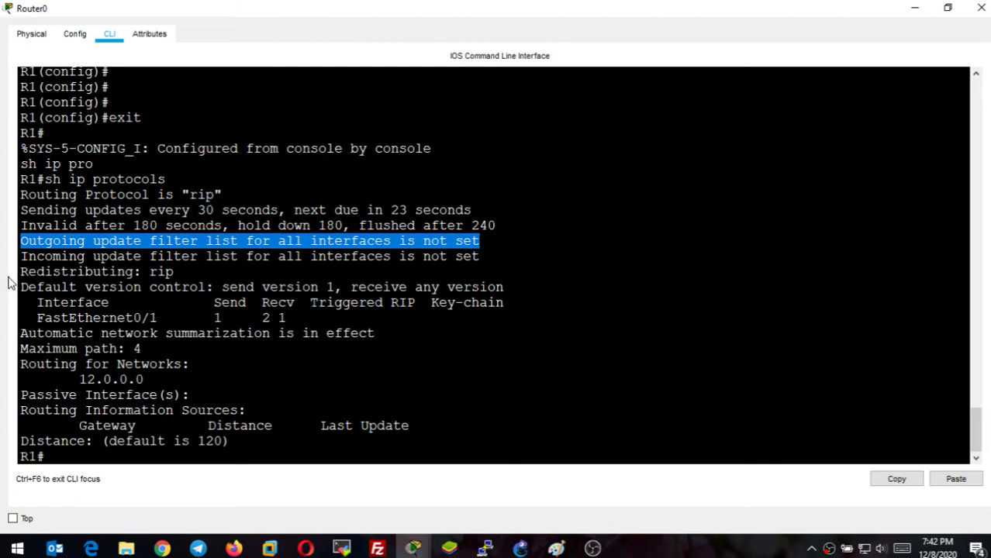
drag(21, 256, 480, 256)
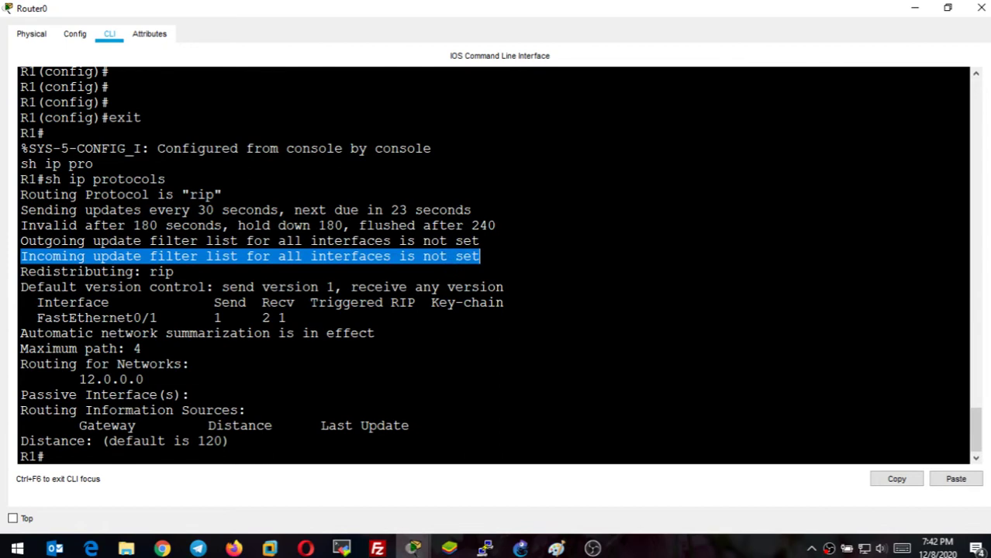
drag(22, 271, 174, 271)
click(174, 271)
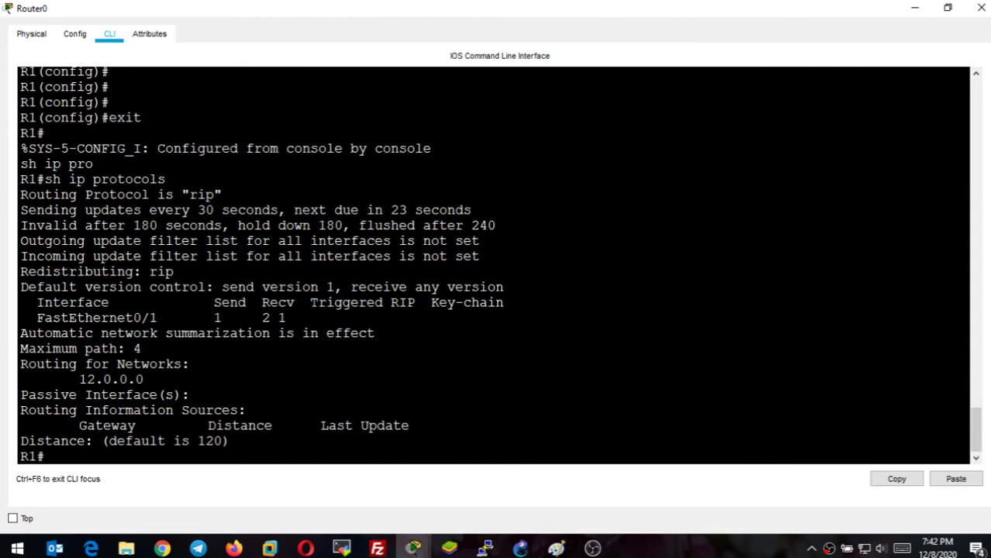
drag(21, 287, 310, 318)
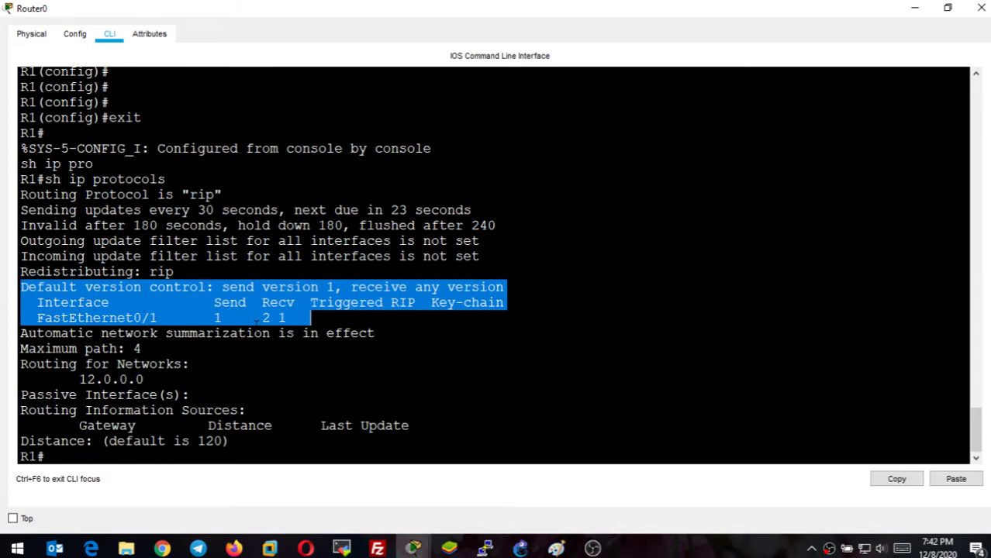
Examine the FastEthernet0/1 interface entry, the automatic network summarization line and the maximum path line in the protocol output.
click(159, 318)
drag(36, 318, 182, 318)
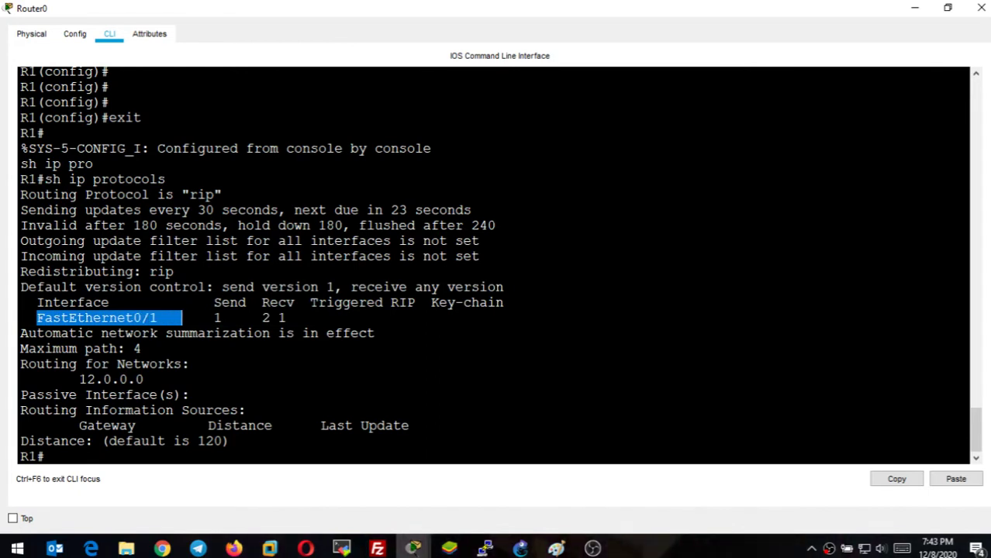
click(183, 318)
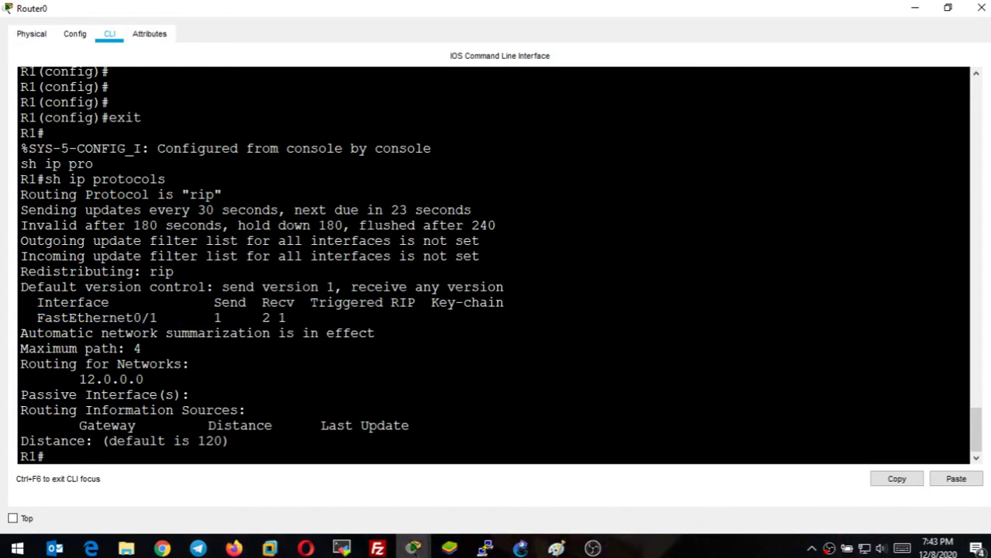
drag(37, 318, 173, 318)
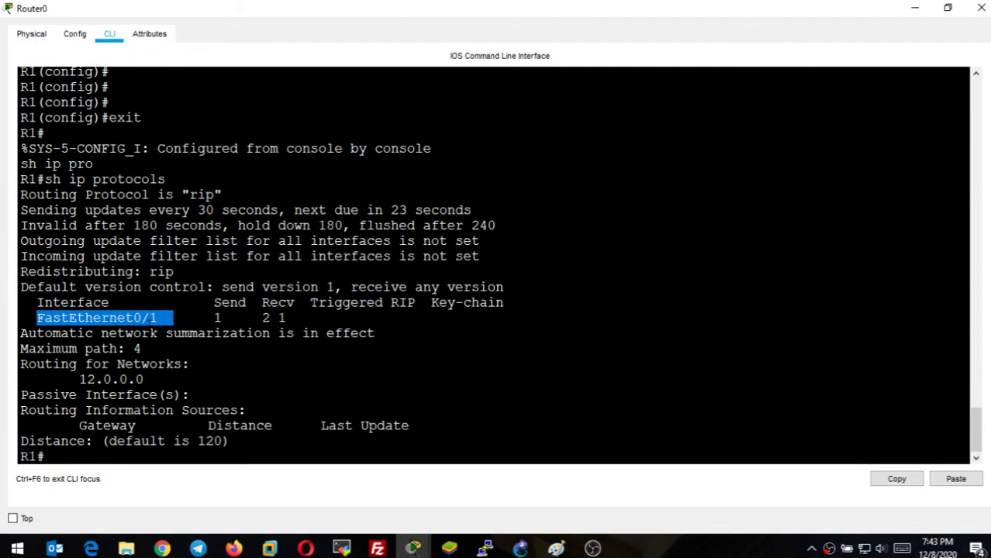
drag(21, 334, 375, 333)
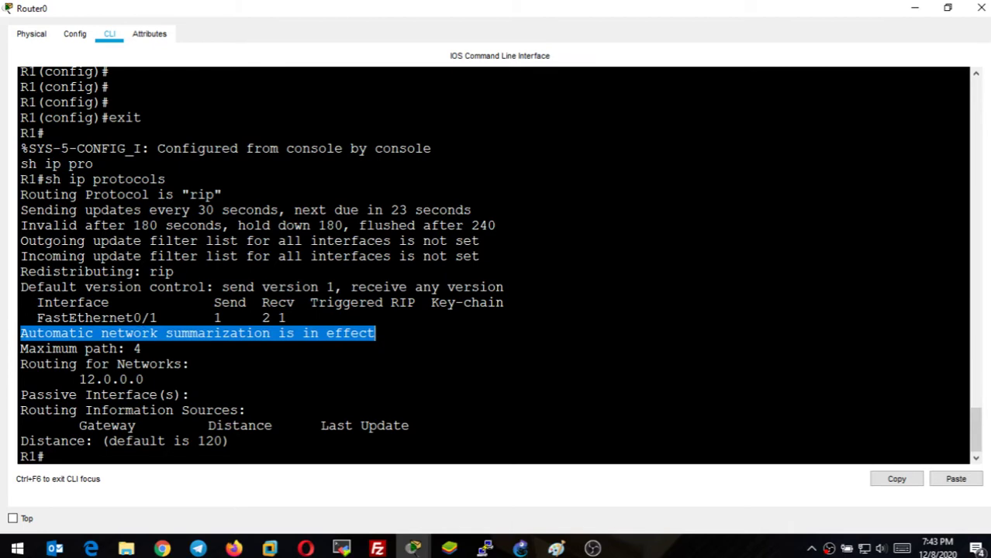
drag(22, 349, 142, 349)
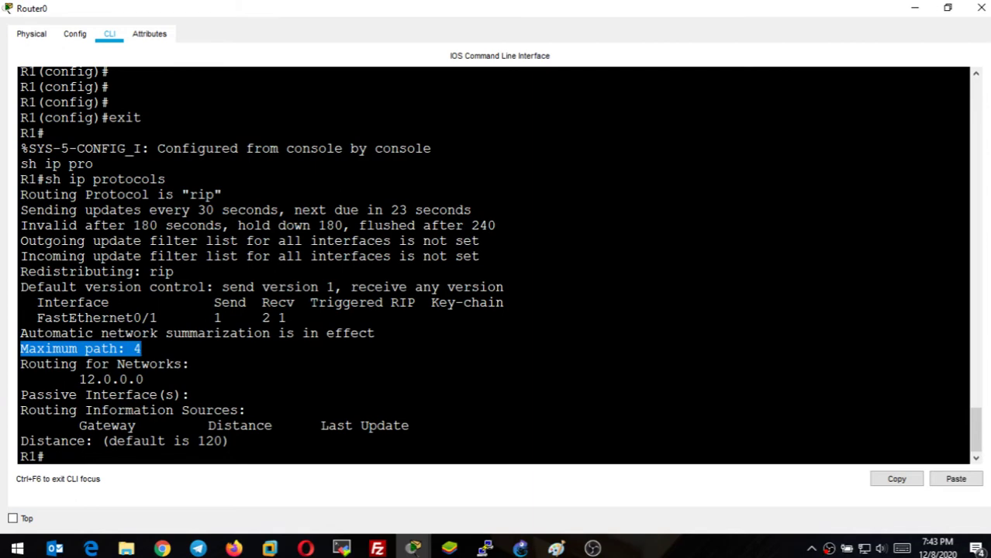
Switch to Paint and sketch a circled router R1 with four link lines fanning out from one side in the blank area below the timer notes.
click(556, 548)
scroll(481, 320, down, 5)
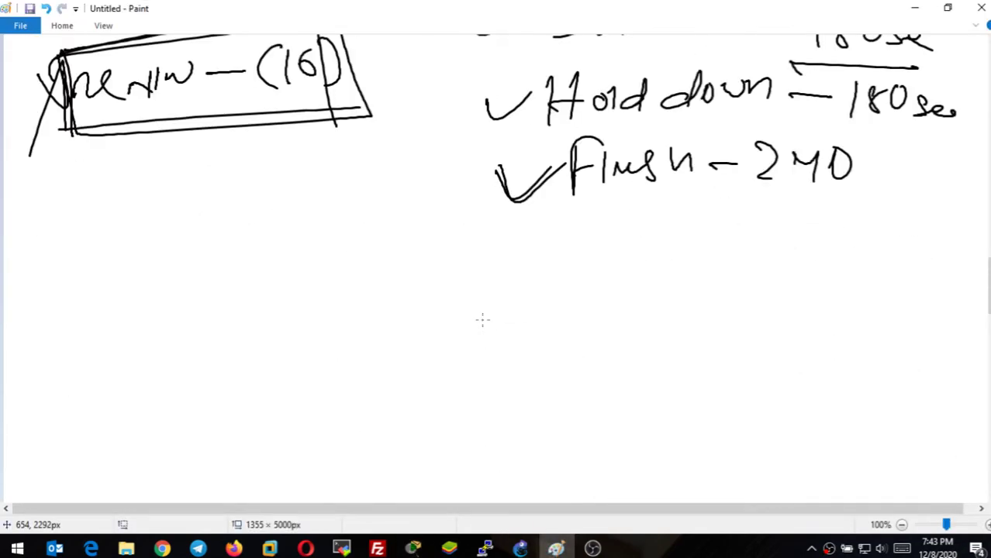
scroll(482, 320, down, 3)
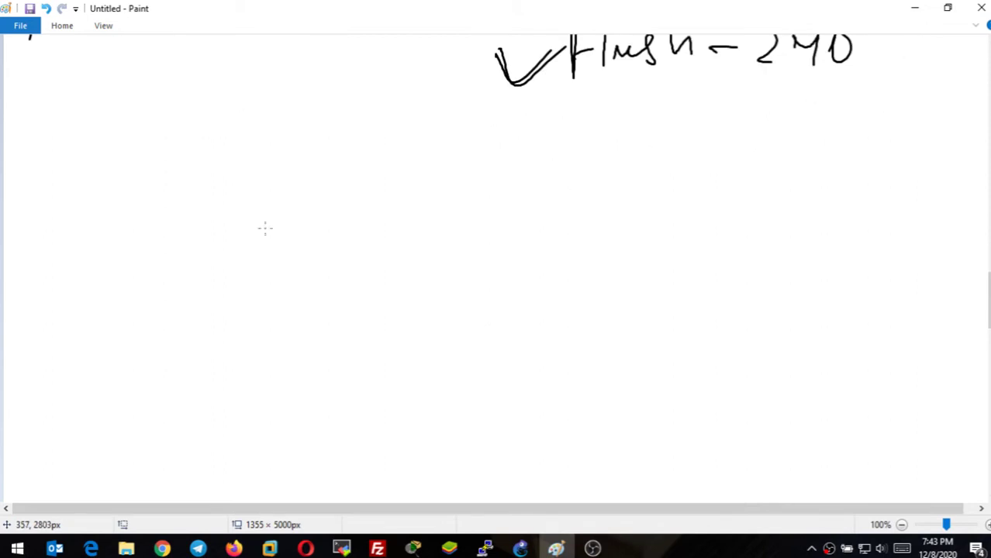
mouse_move(564, 211)
mouse_down()
mouse_move(455, 270)
mouse_move(558, 209)
mouse_up()
mouse_move(513, 229)
mouse_down()
mouse_move(534, 256)
mouse_move(519, 263)
mouse_move(521, 281)
mouse_up()
drag(546, 273, 548, 294)
drag(272, 156, 477, 231)
drag(237, 287, 477, 256)
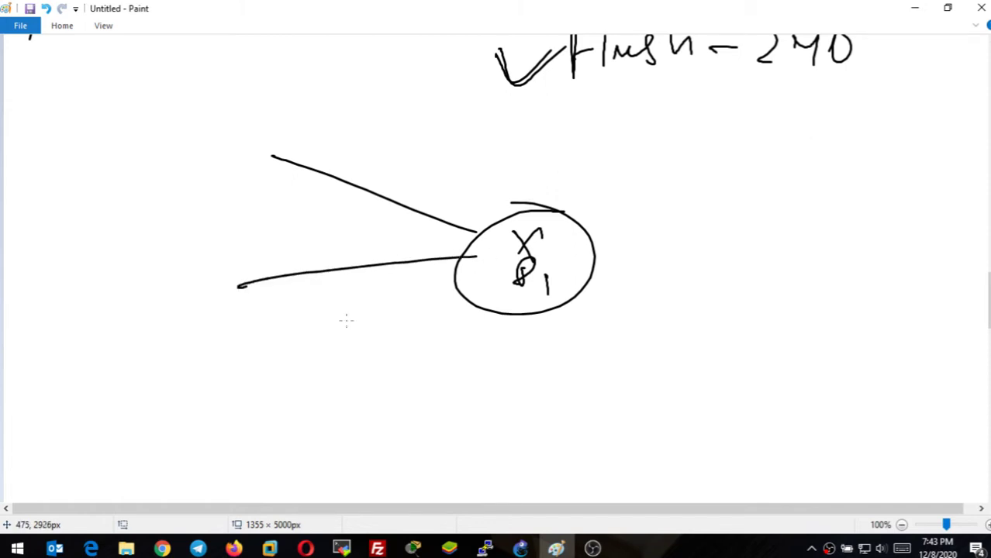
drag(270, 346, 462, 293)
drag(273, 418, 464, 332)
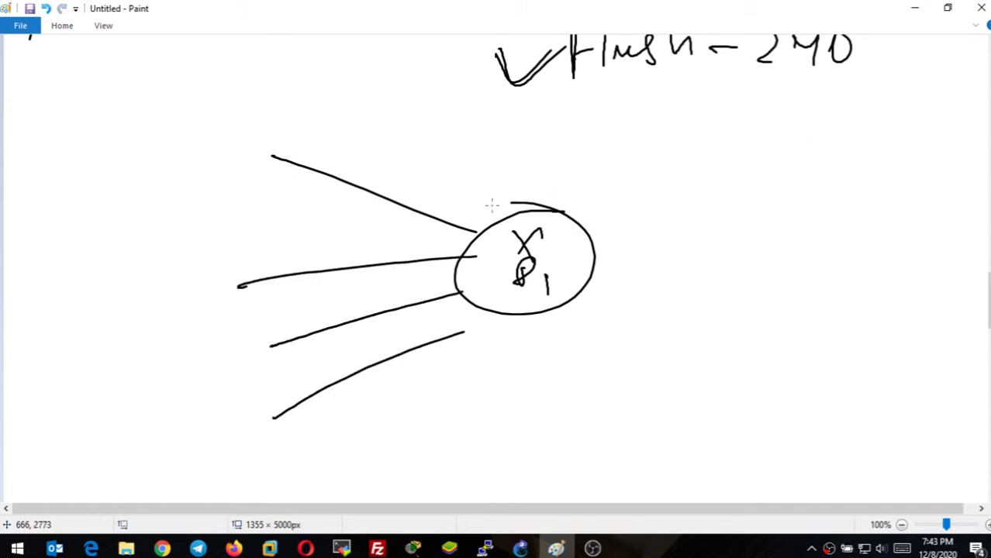
Draw four circled neighbour routers marked with crosses, one at the outer end of each link line.
drag(280, 130, 246, 123)
drag(246, 141, 234, 172)
drag(242, 149, 265, 166)
drag(199, 257, 208, 248)
mouse_move(199, 280)
mouse_down()
mouse_move(220, 304)
mouse_move(223, 295)
mouse_up()
mouse_move(233, 341)
mouse_down()
mouse_move(233, 384)
mouse_move(227, 339)
mouse_up()
drag(214, 381, 236, 380)
mouse_move(225, 407)
mouse_down()
mouse_move(252, 424)
mouse_move(249, 435)
mouse_move(239, 409)
mouse_move(251, 430)
mouse_up()
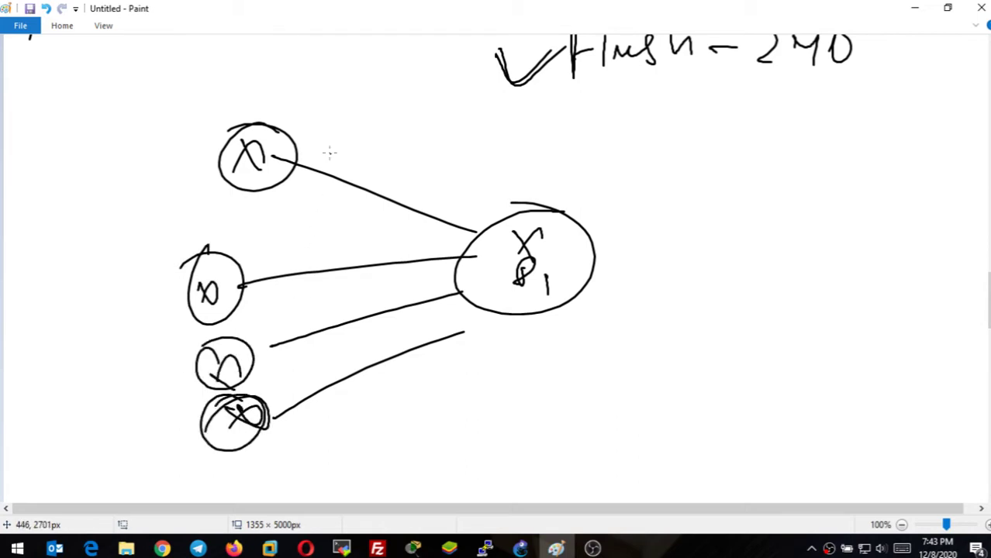
Draw an arrow from the topmost router toward R1 and label the four links with metrics, starting with "Me 1" and "Me 2".
drag(289, 138, 420, 166)
drag(404, 127, 440, 185)
mouse_move(389, 179)
mouse_down()
mouse_move(440, 184)
mouse_move(482, 147)
mouse_move(510, 152)
mouse_up()
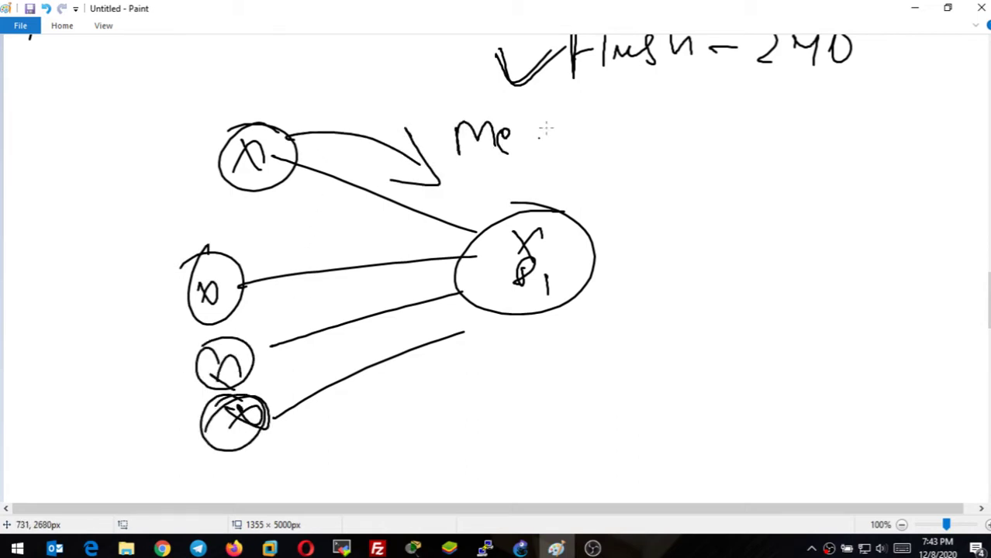
drag(549, 118, 551, 146)
mouse_move(256, 265)
mouse_down()
mouse_move(259, 248)
mouse_move(293, 265)
mouse_move(300, 258)
mouse_up()
drag(334, 242, 371, 267)
mouse_move(265, 309)
mouse_down()
mouse_move(271, 326)
mouse_move(353, 329)
mouse_up()
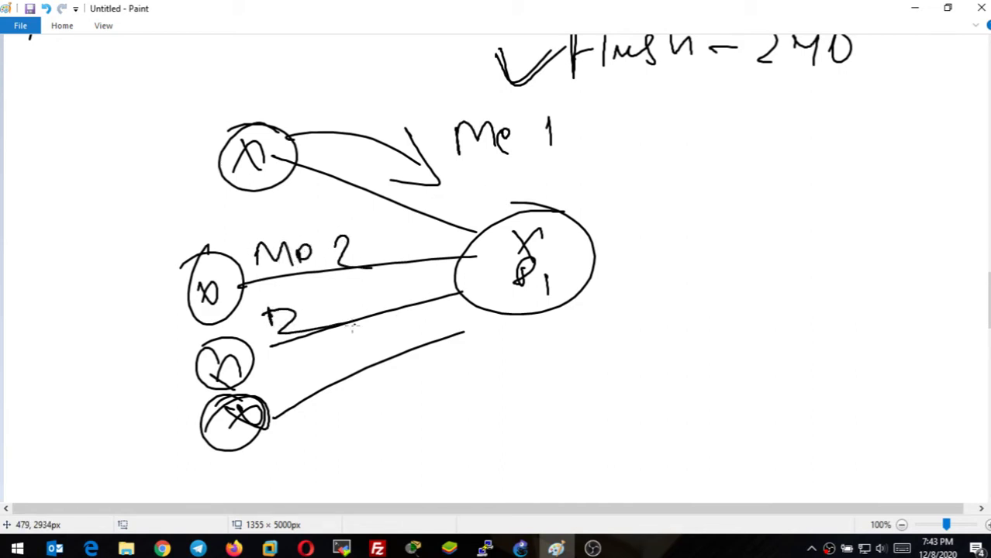
drag(266, 333, 352, 386)
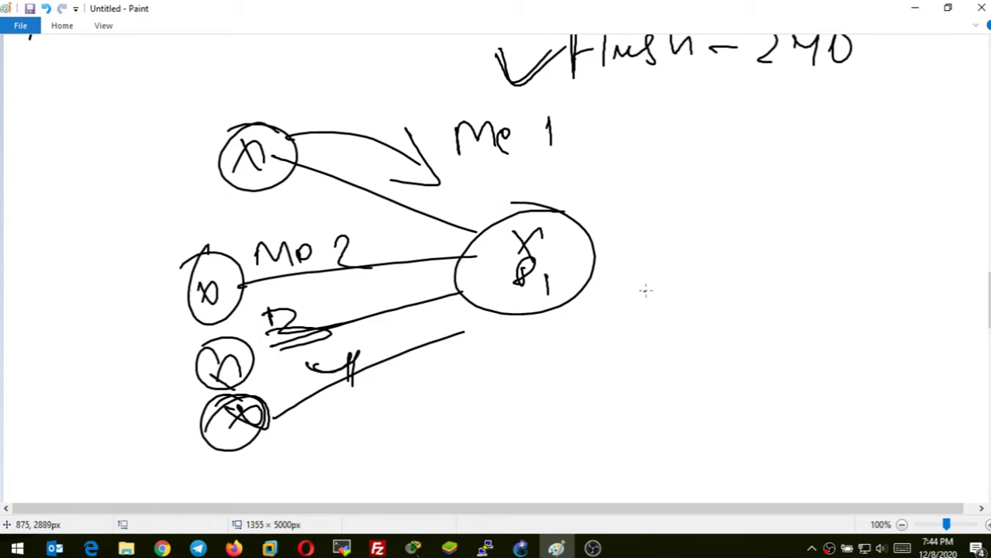
Sketch an underlined "RT" routing table beside R1 with the entries 1 and 2, and mark the topmost neighbour router as 2.
mouse_move(601, 255)
mouse_down()
mouse_move(637, 254)
mouse_move(732, 204)
mouse_up()
drag(724, 203, 726, 223)
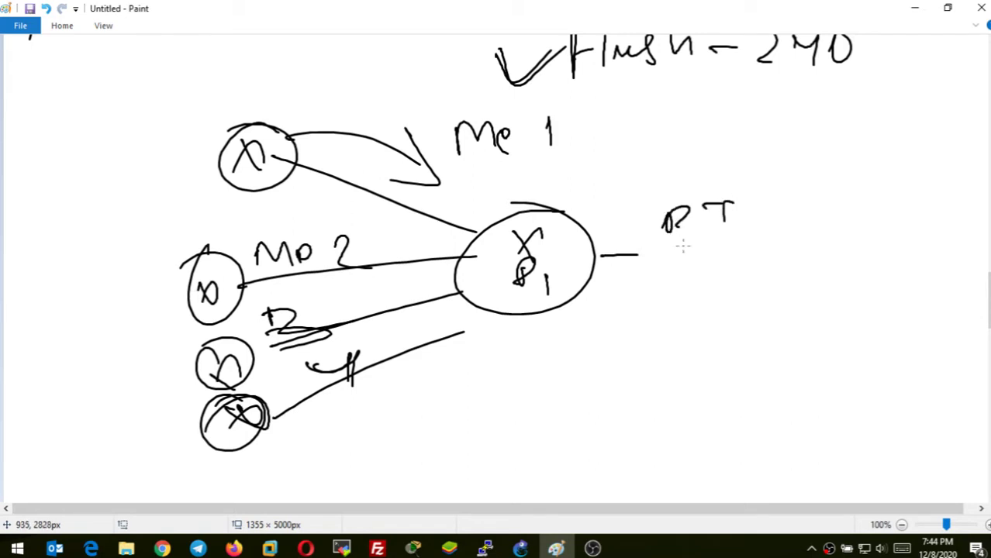
drag(653, 243, 750, 241)
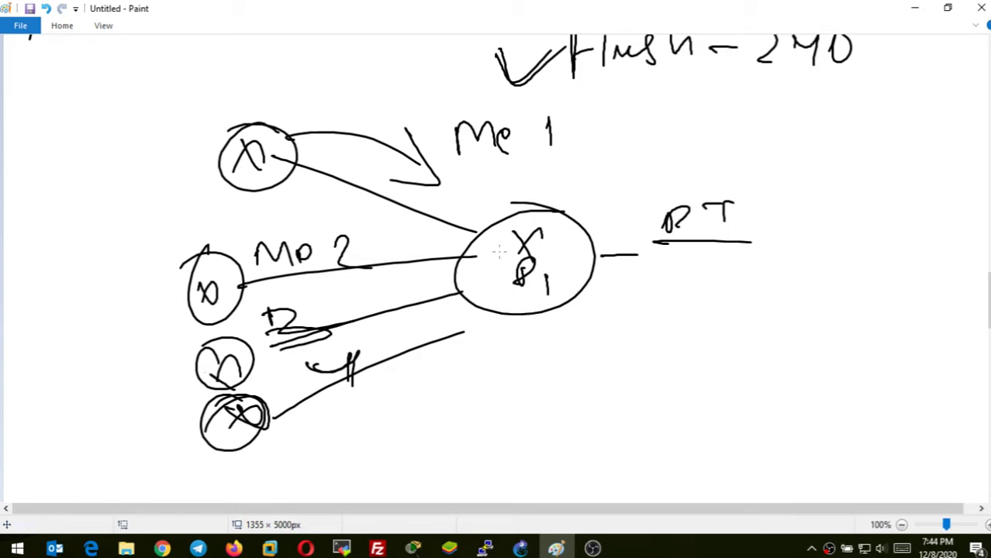
mouse_move(302, 117)
mouse_down()
mouse_move(309, 132)
mouse_move(406, 121)
mouse_up()
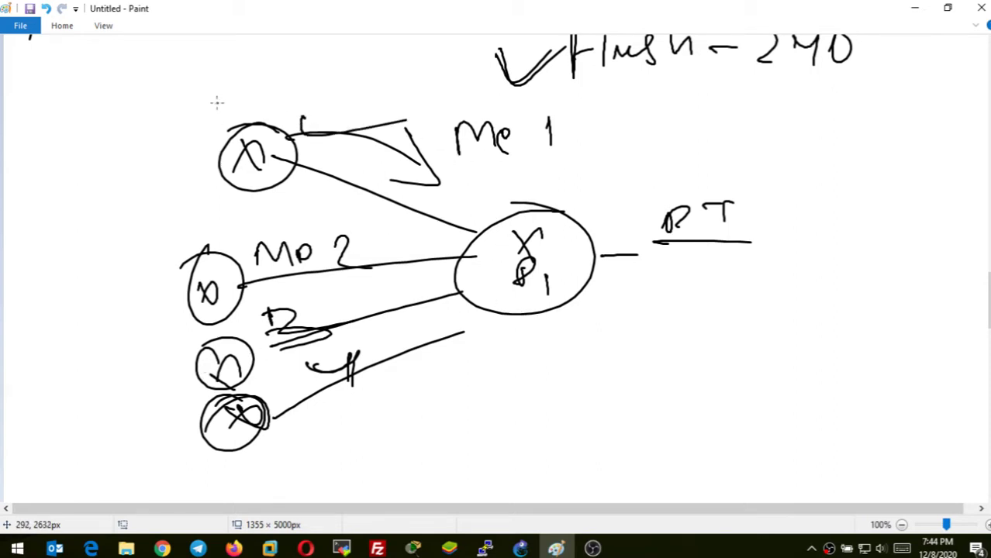
drag(203, 98, 276, 110)
drag(674, 256, 724, 284)
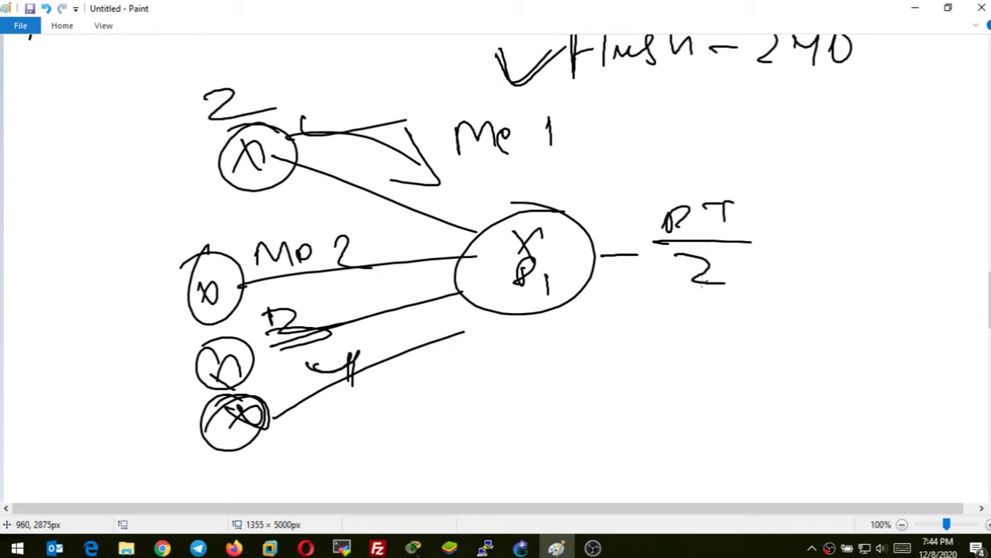
drag(639, 296, 873, 309)
mouse_move(653, 256)
mouse_down()
mouse_move(653, 294)
mouse_move(796, 314)
mouse_move(767, 314)
mouse_up()
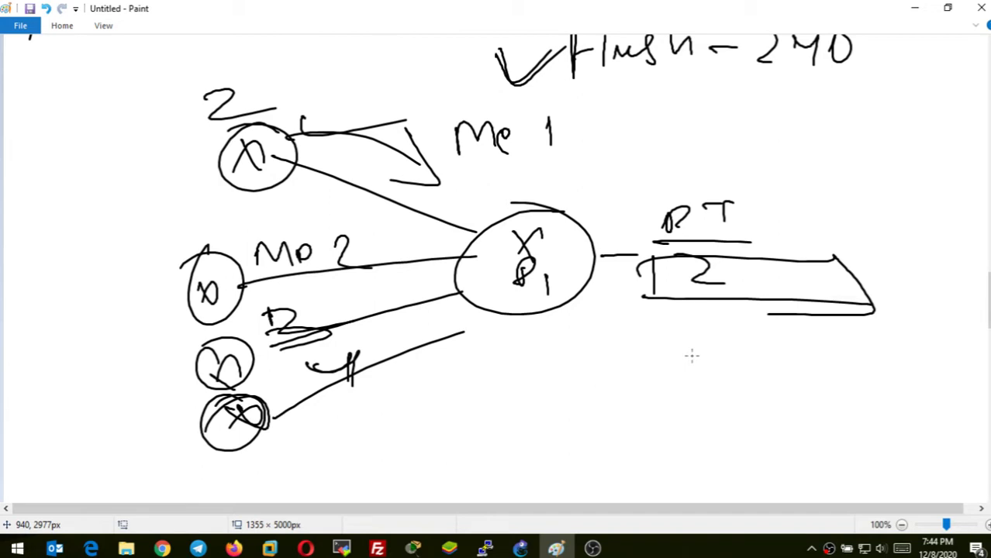
Overwrite the metrics on the second, third and fourth links with 1.
drag(346, 224, 334, 313)
drag(334, 272, 347, 372)
drag(346, 335, 358, 354)
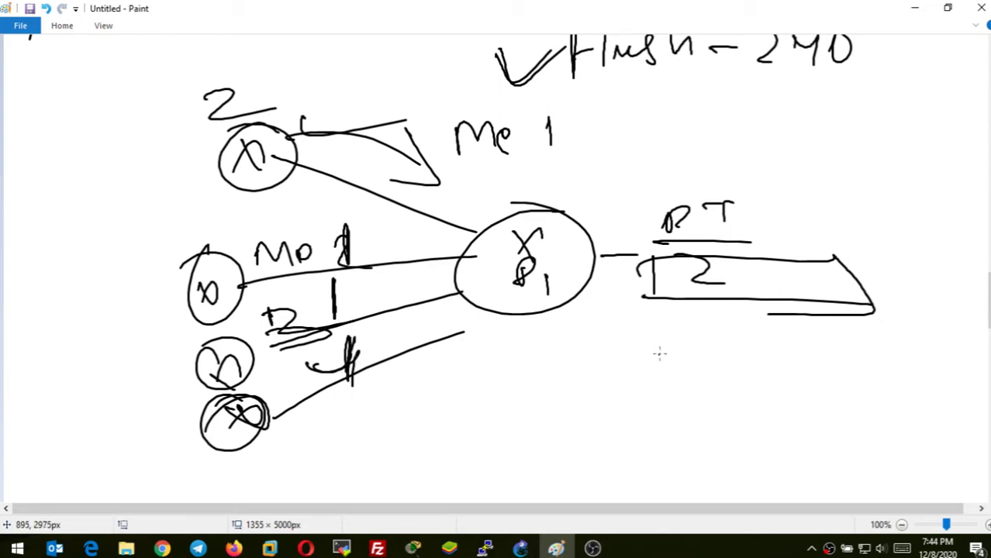
Write "x –" below the routing table sketch and draw four entry lines beside it for the equal paths.
drag(628, 332, 668, 357)
drag(684, 349, 861, 362)
drag(756, 393, 890, 403)
drag(737, 427, 866, 435)
drag(727, 454, 884, 467)
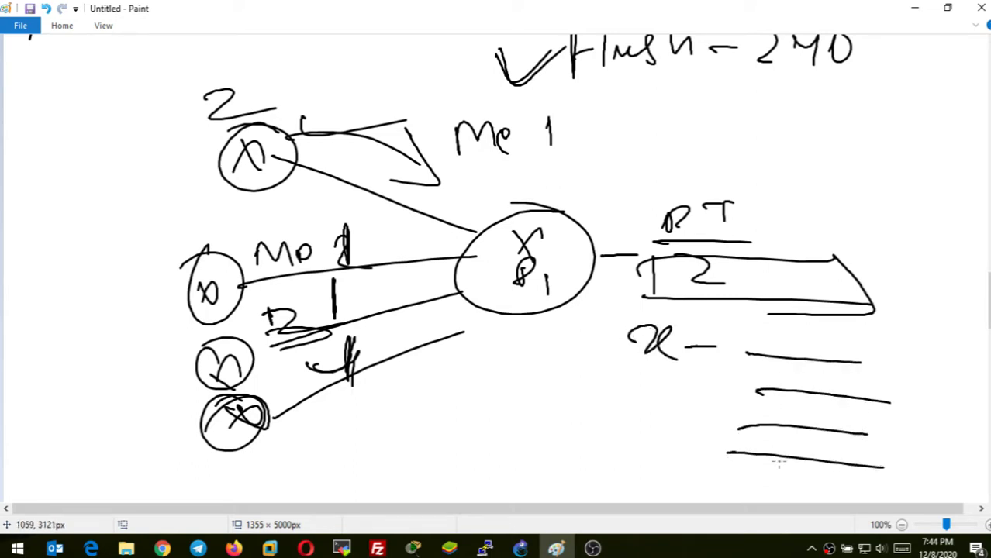
Draw a fifth neighbour router below the others, link it to R1 and mark its metric as 1.
drag(496, 318, 331, 480)
mouse_move(313, 450)
mouse_down()
mouse_move(341, 467)
mouse_move(294, 451)
mouse_up()
drag(296, 456, 324, 475)
drag(318, 456, 294, 474)
drag(383, 388, 380, 426)
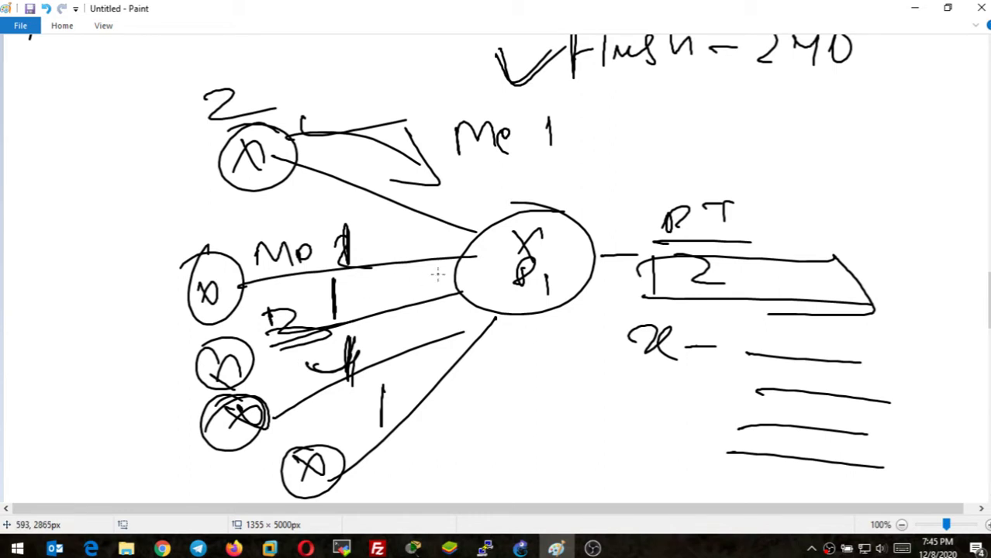
Draw arrows from R1 outward along the four original links to show traffic sharing across the paths.
mouse_move(480, 241)
mouse_down()
mouse_move(487, 231)
mouse_move(431, 195)
mouse_move(412, 200)
mouse_up()
drag(477, 259, 372, 270)
drag(410, 252, 399, 271)
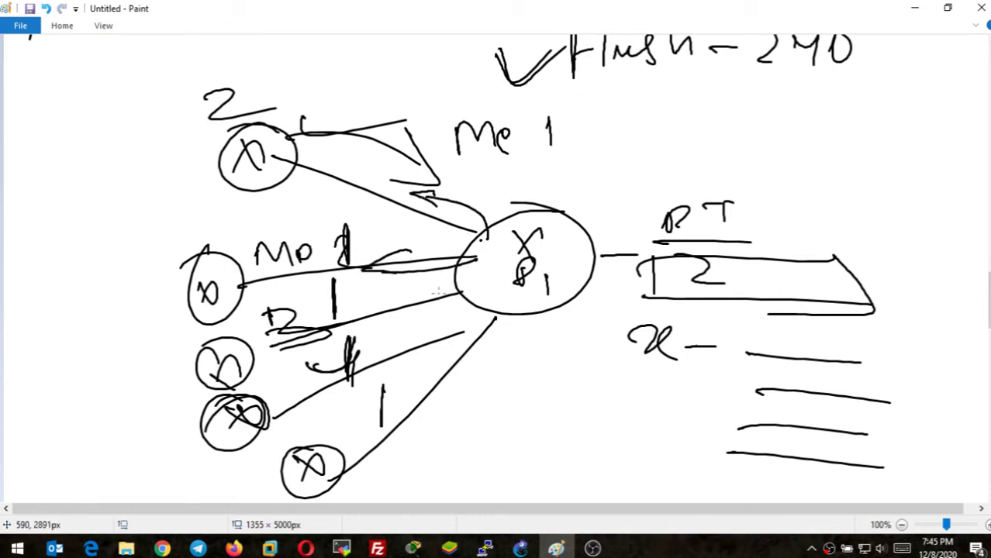
drag(463, 290, 379, 314)
mouse_move(424, 294)
mouse_down()
mouse_move(375, 314)
mouse_move(406, 315)
mouse_move(403, 354)
mouse_up()
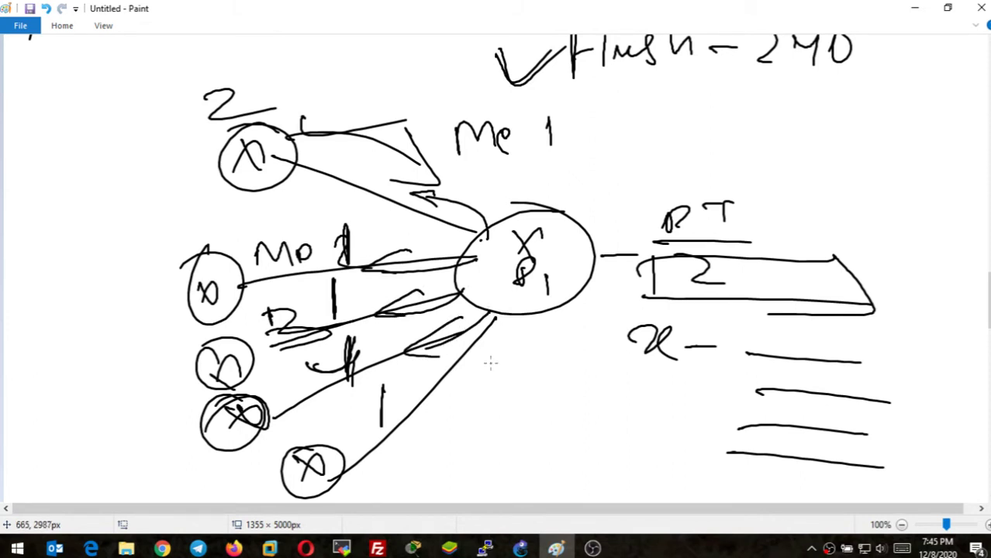
Return to Router0's command line and examine the Routing for Networks entry together with the FastEthernet0/1 interface line.
click(915, 7)
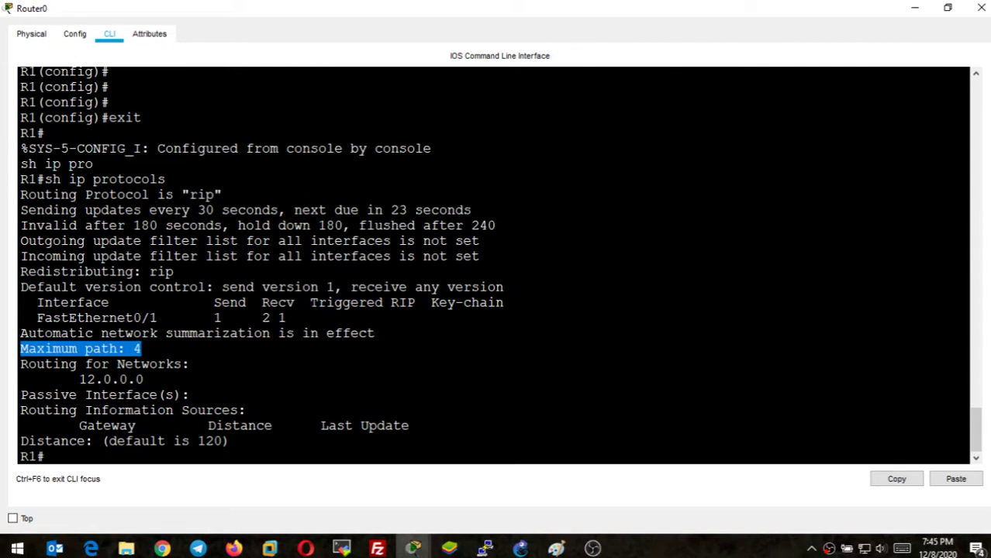
drag(21, 364, 145, 380)
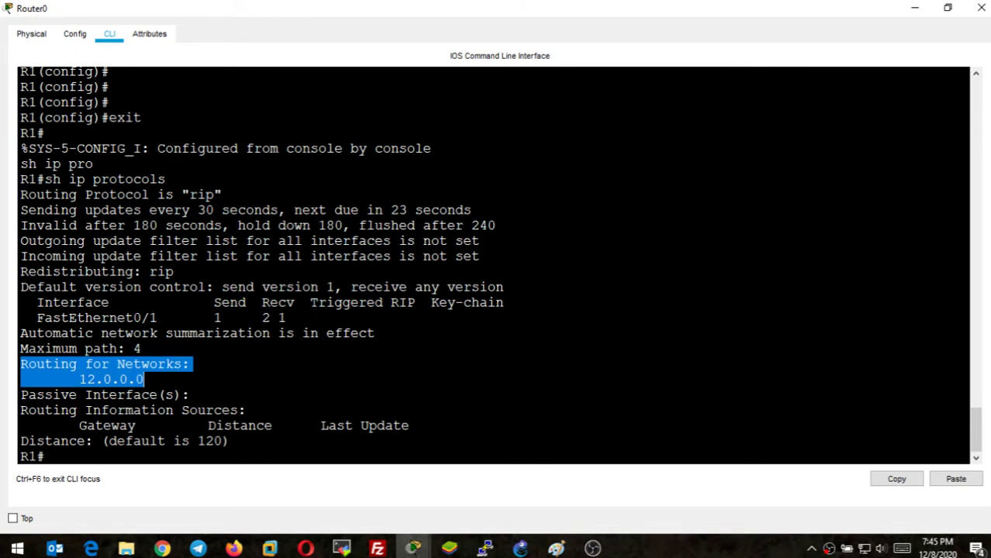
drag(28, 318, 164, 318)
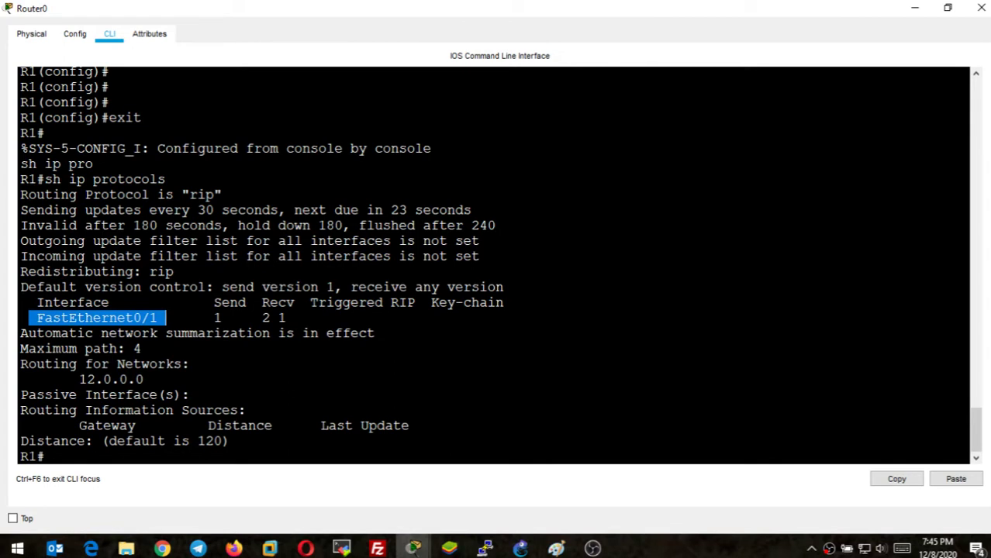
drag(79, 379, 144, 379)
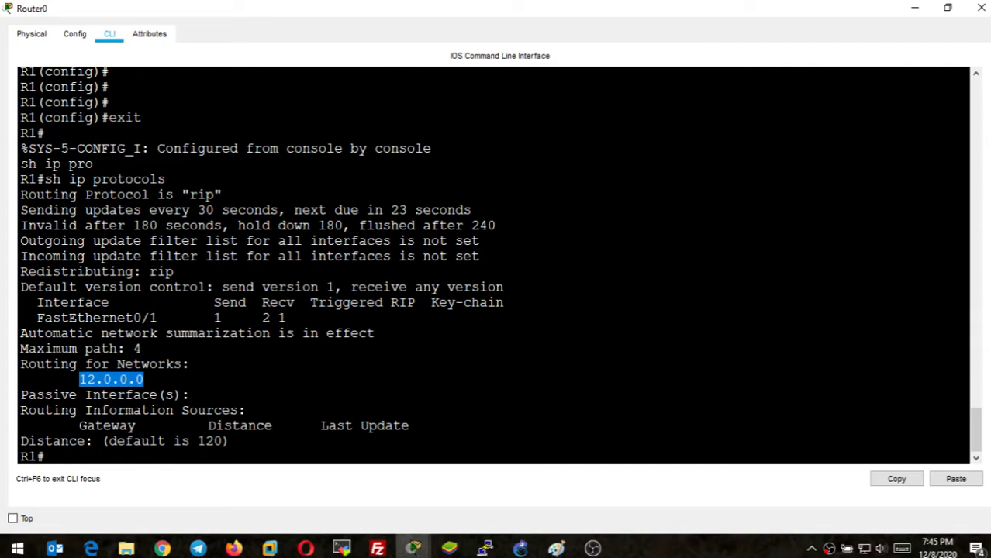
click(115, 380)
drag(80, 380, 144, 379)
click(143, 380)
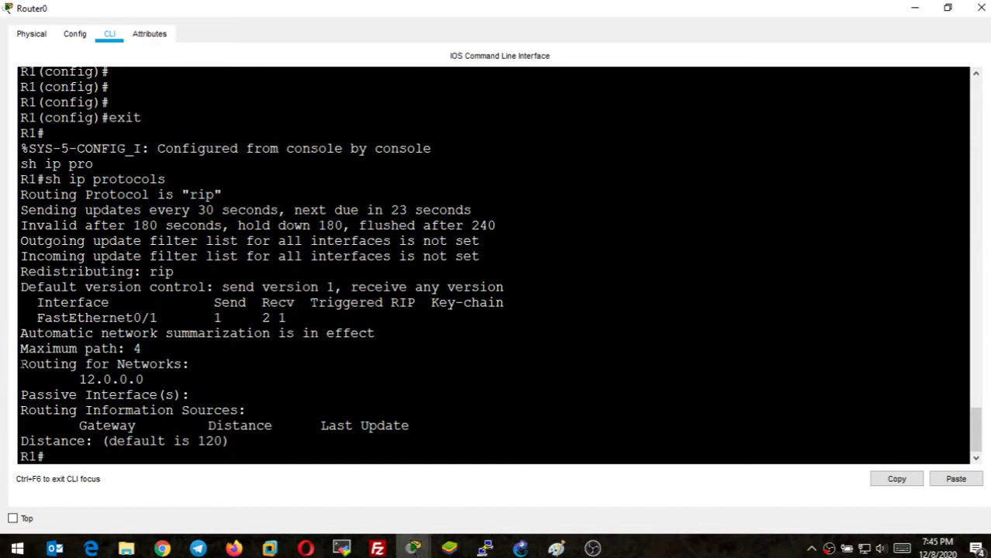
drag(23, 364, 144, 379)
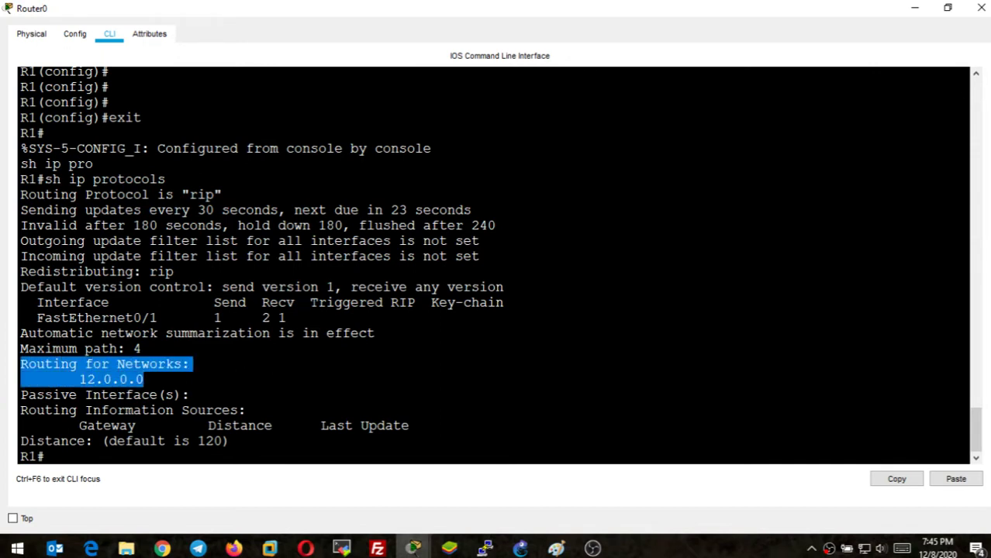
Examine the passive interface line and the routing information sources section of the protocol output.
drag(21, 395, 191, 396)
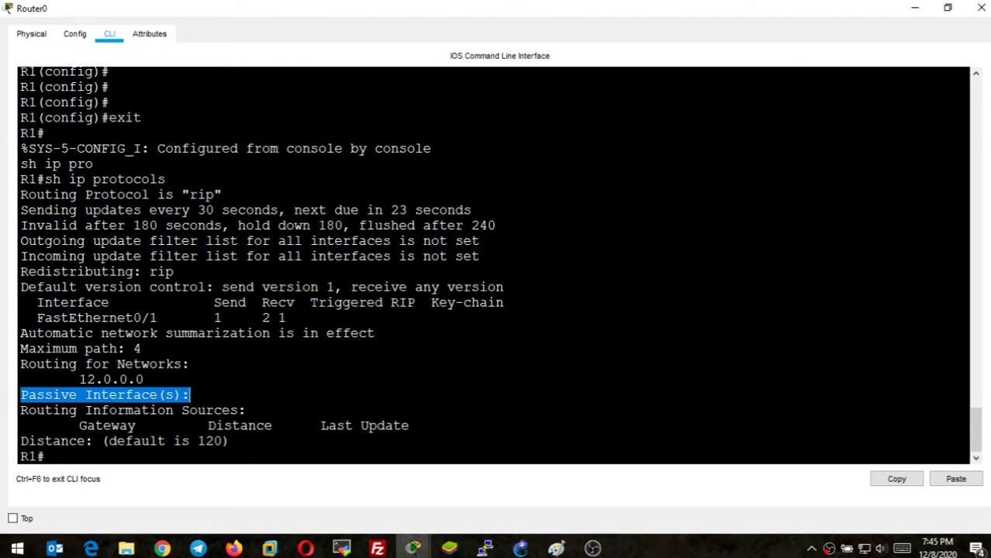
click(104, 410)
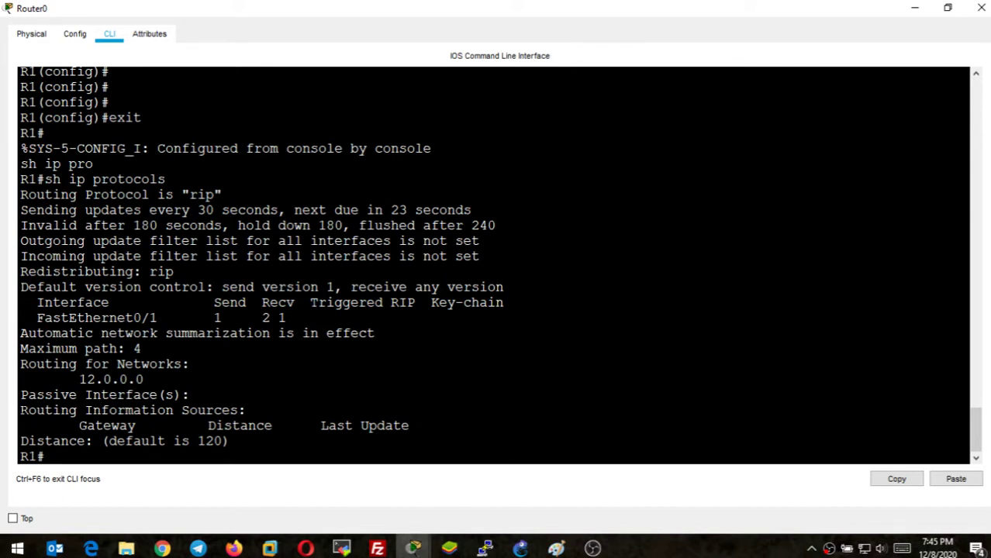
drag(22, 410, 408, 425)
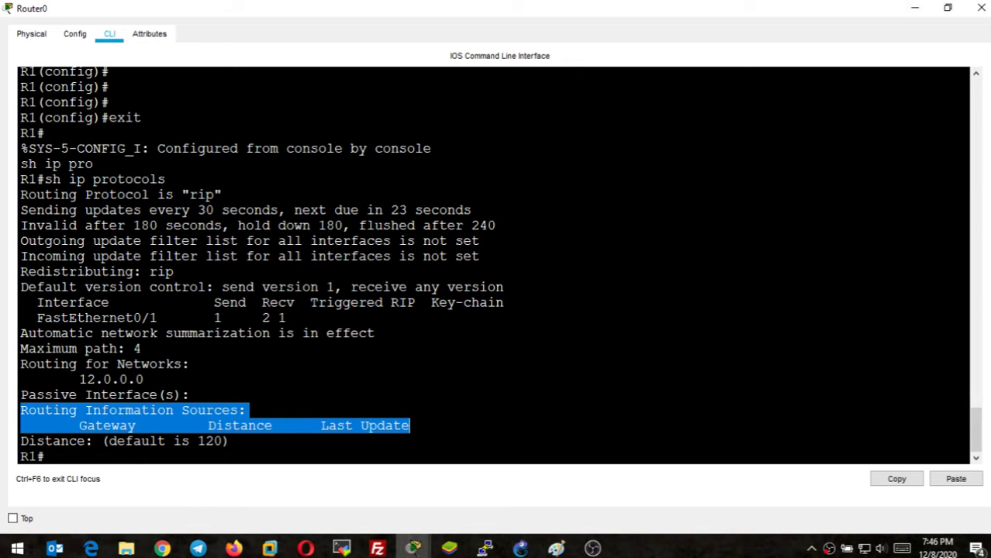
Check the network topology, return to Router0's command line and examine the routing information sources and default distance lines.
click(914, 8)
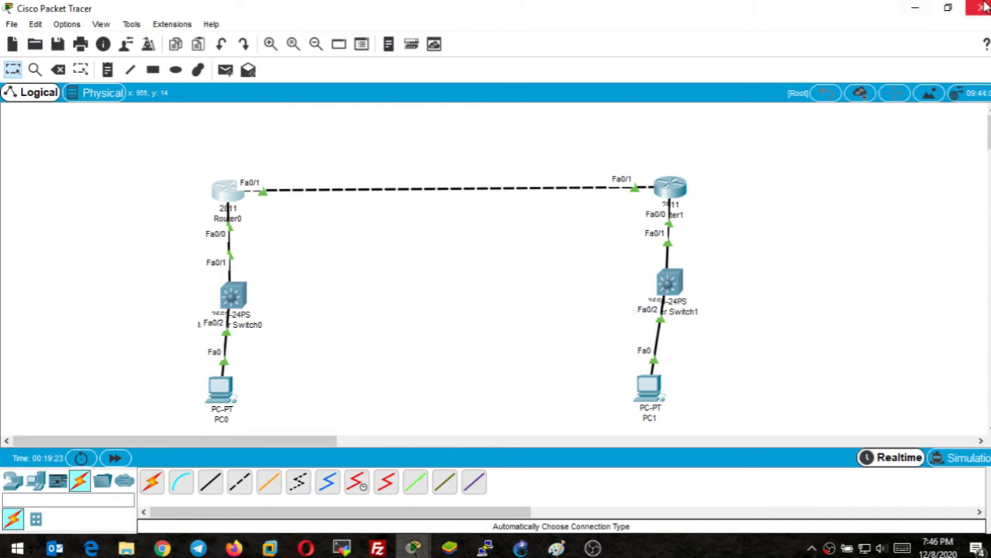
click(915, 8)
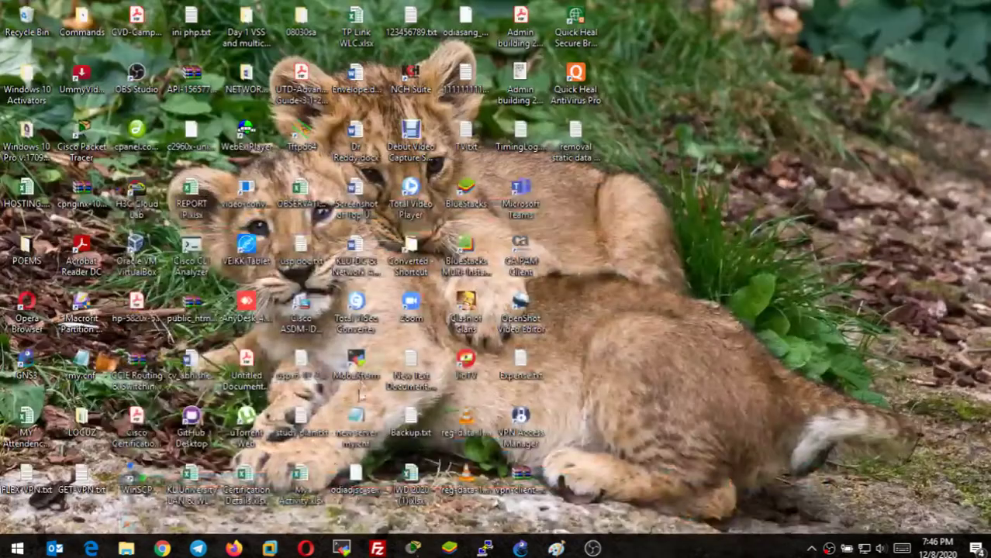
click(414, 548)
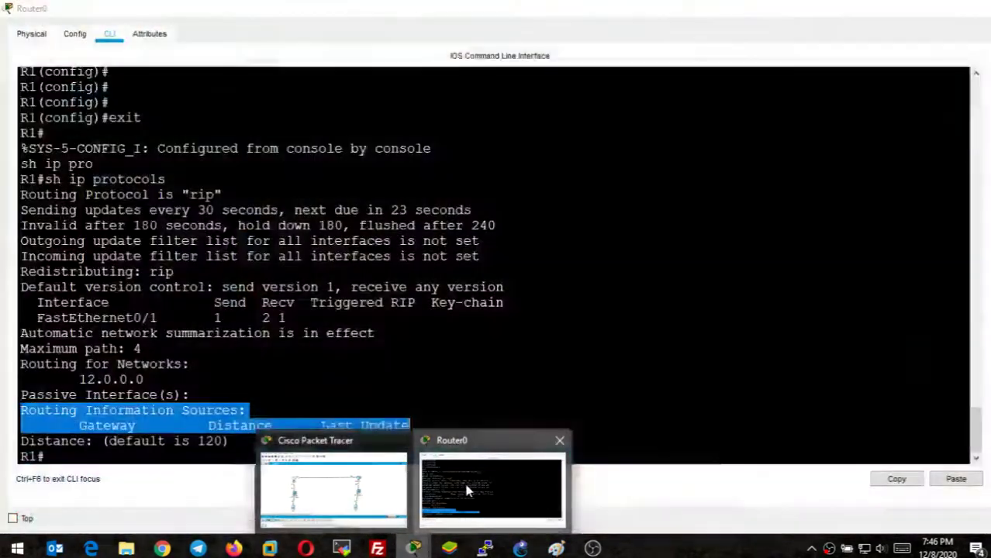
click(466, 490)
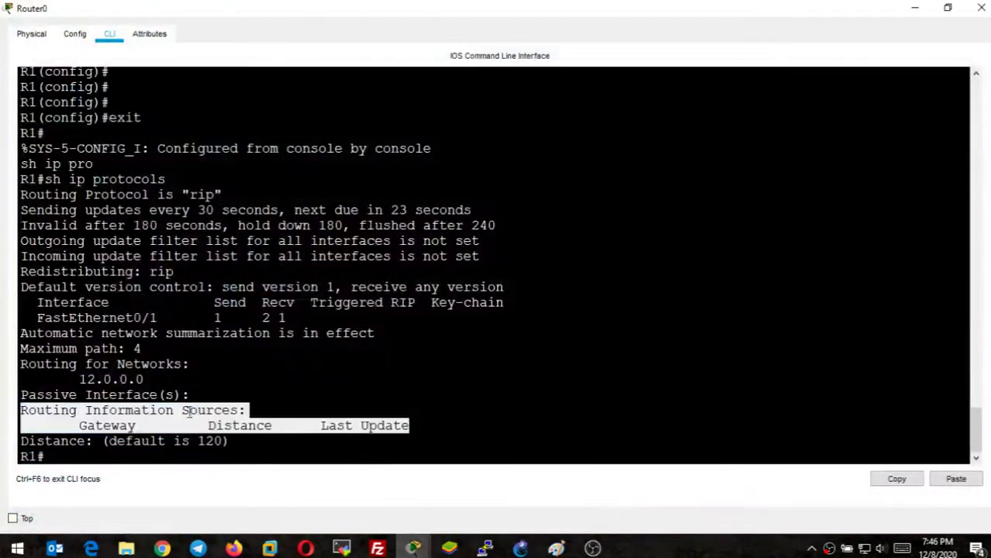
click(87, 426)
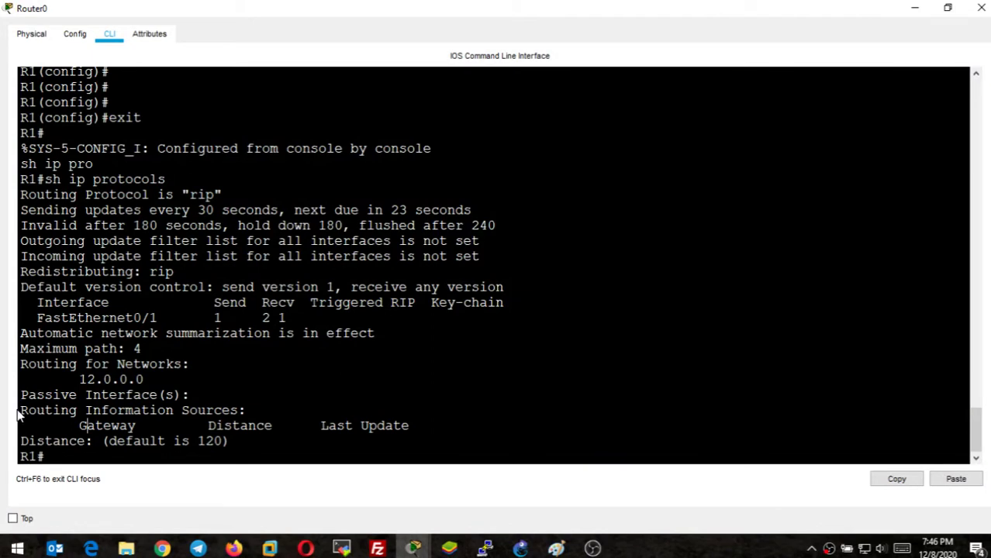
drag(20, 411, 410, 426)
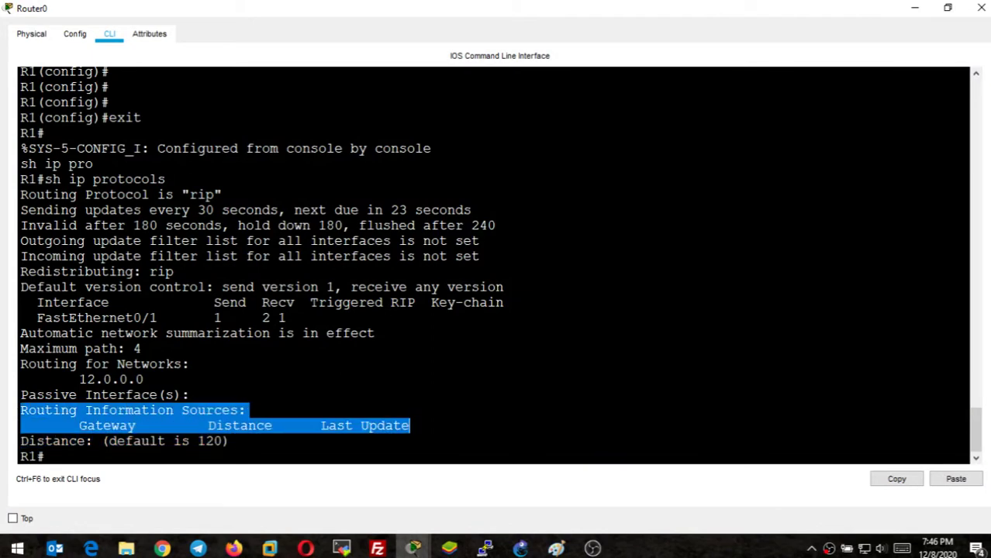
drag(20, 441, 229, 441)
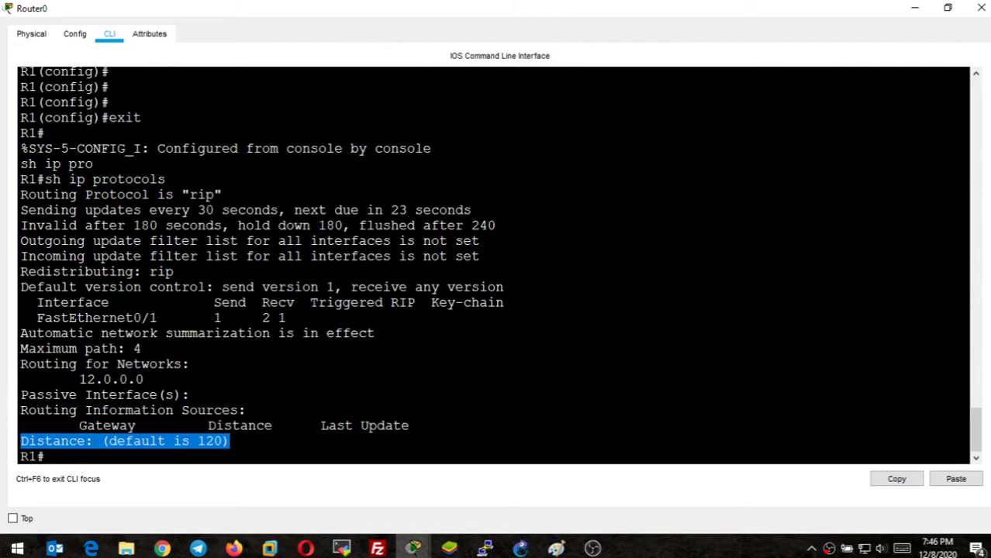
click(231, 441)
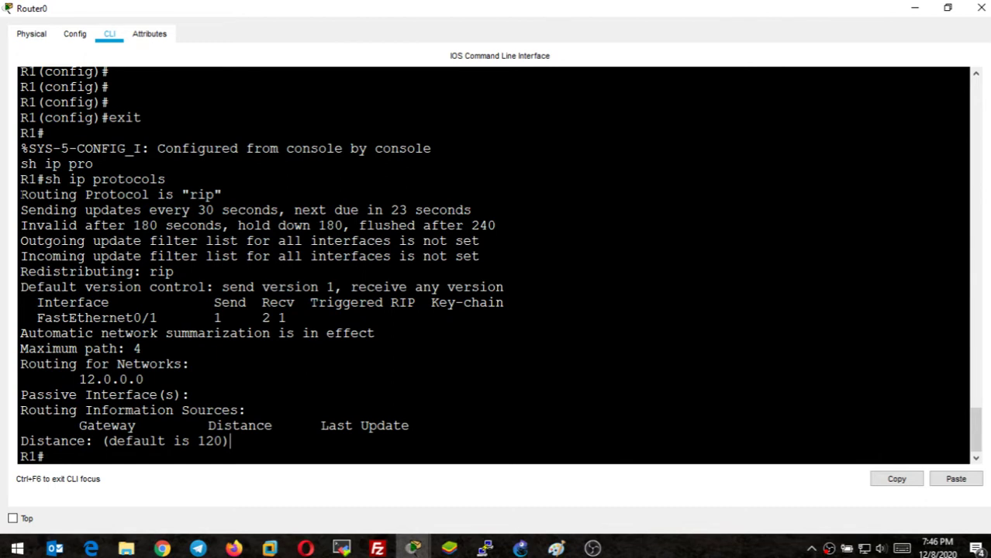
Review the routing protocol, FastEthernet0/1, advertised network, update timer and send version entries in the protocol output.
drag(21, 195, 223, 194)
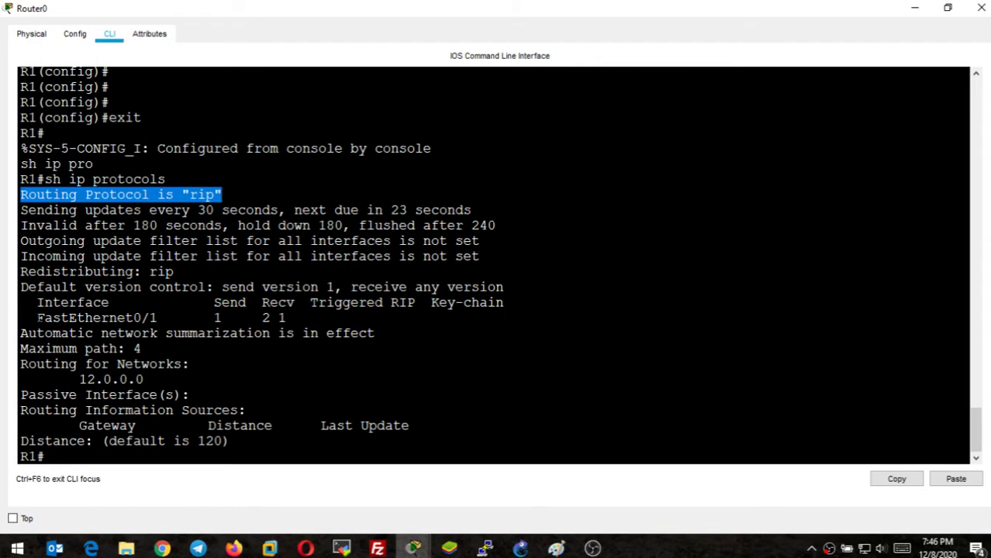
drag(37, 318, 165, 318)
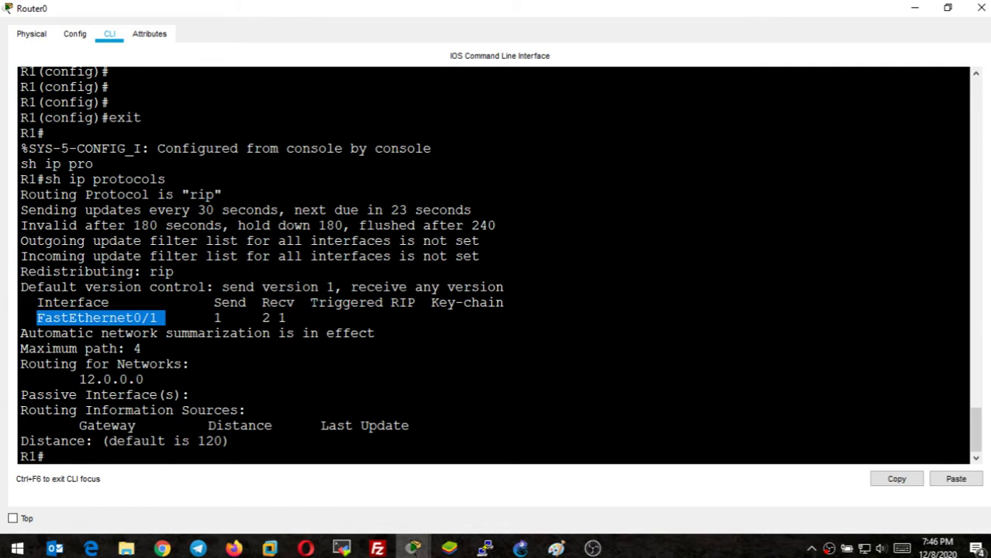
drag(79, 379, 143, 379)
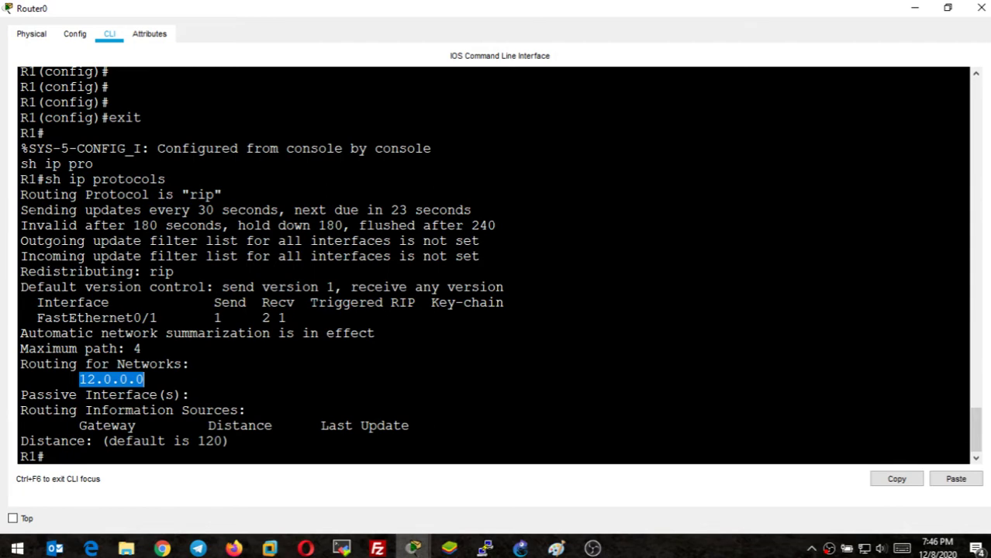
drag(20, 210, 472, 210)
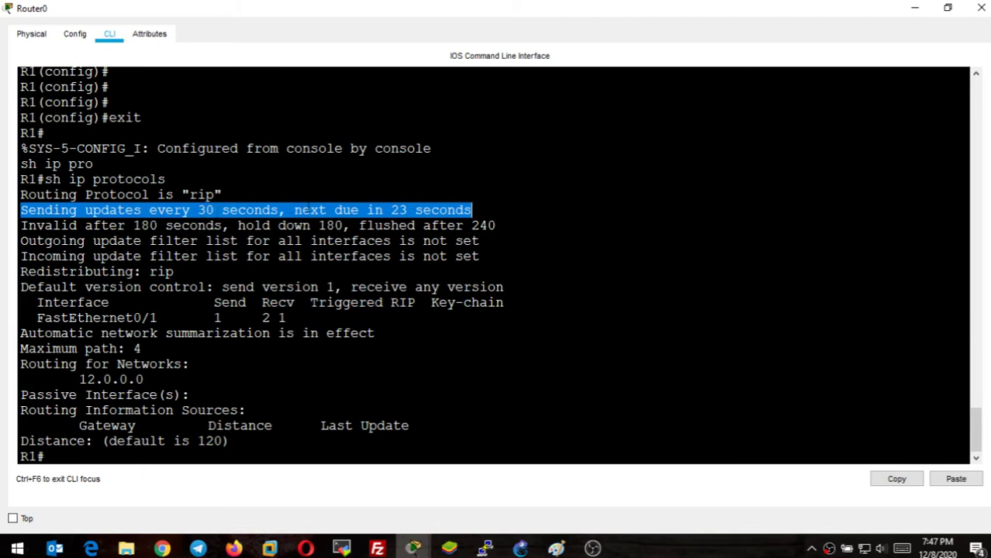
click(373, 210)
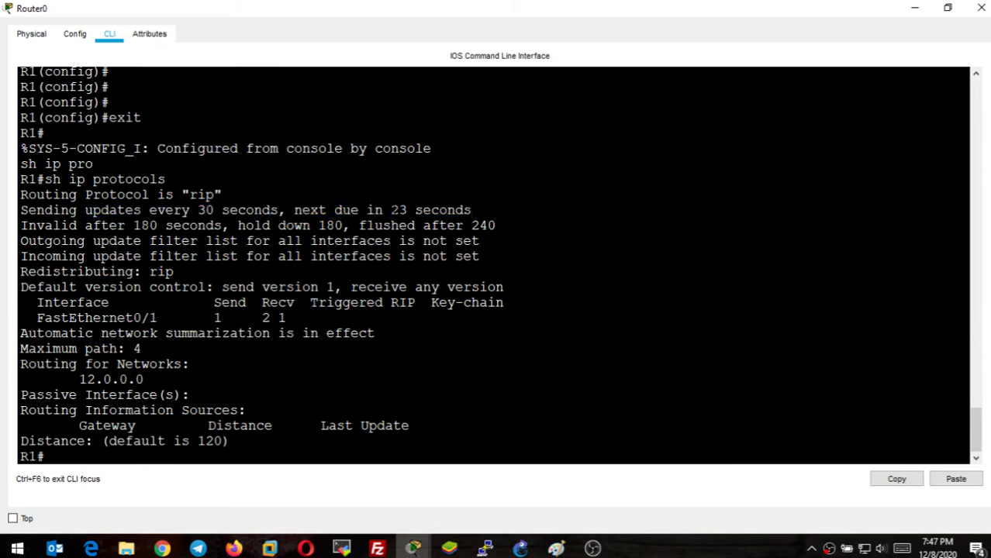
drag(391, 210, 471, 210)
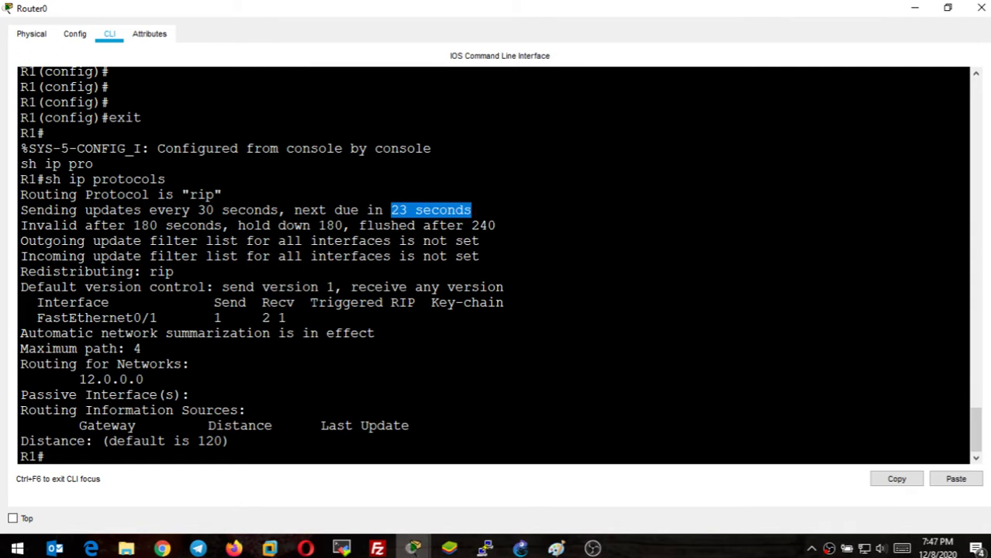
drag(215, 318, 231, 318)
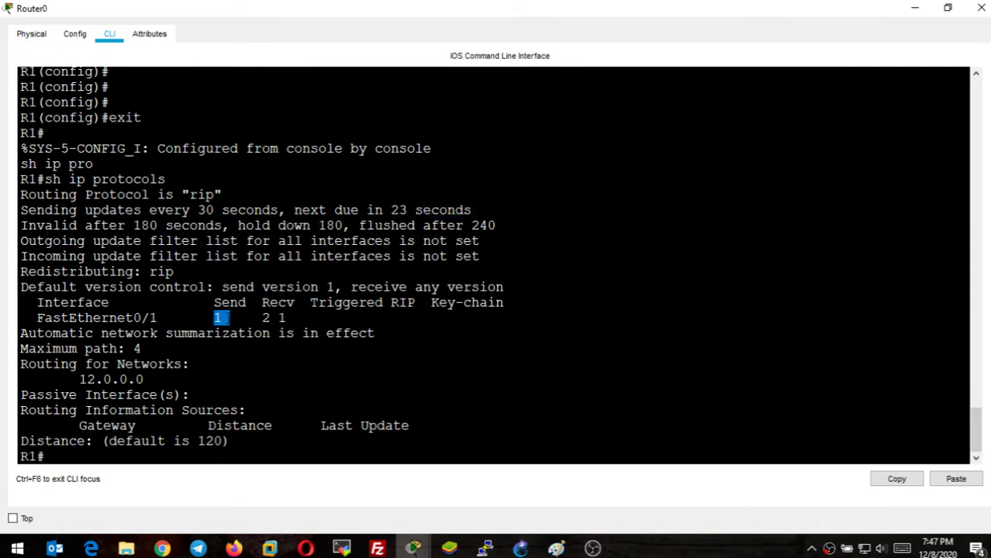
Run sh ip protocols again on R1 and examine the RIP version sent on FastEthernet0/1.
key(Up)
key(Return)
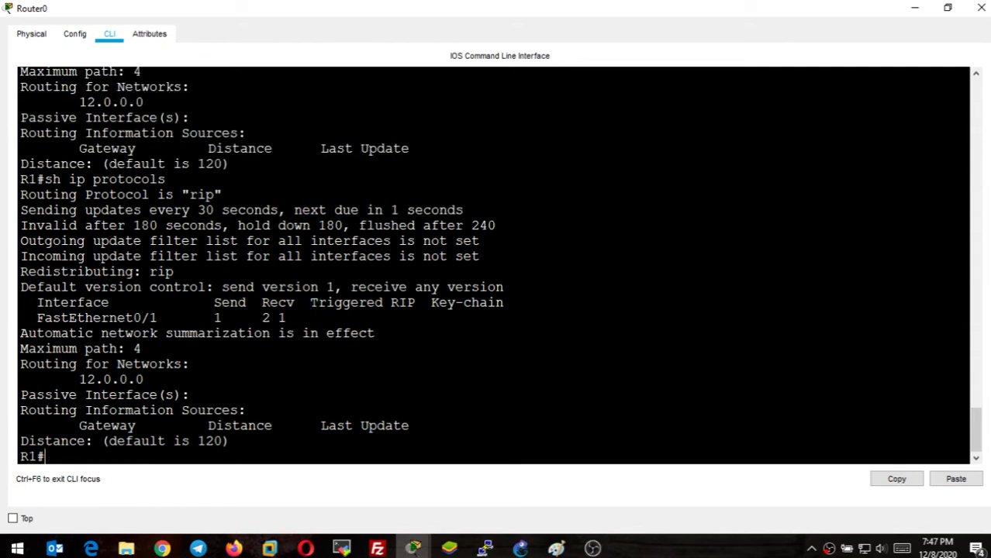
drag(214, 318, 229, 318)
key(Return)
key(Return)
key(Return)
key(Return)
key(Return)
key(Return)
key(Return)
key(Return)
key(Return)
Enter global configuration mode on R1 with conf t.
text(con)
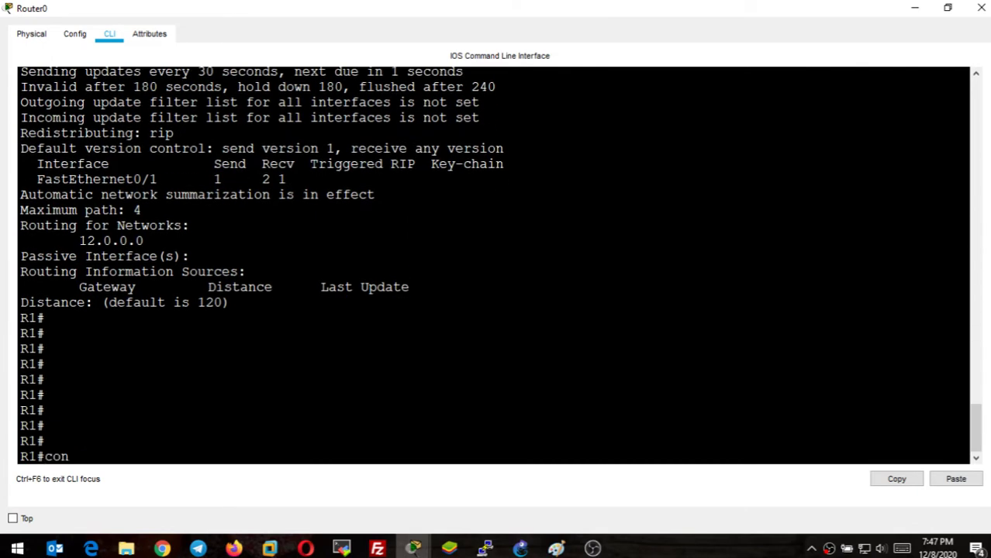
text(f t)
key(Return)
key(Return)
key(Return)
key(Return)
key(Return)
key(Return)
key(Return)
key(Return)
key(Return)
key(Return)
key(Return)
key(Return)
key(Return)
key(Return)
key(Return)
key(Return)
key(Return)
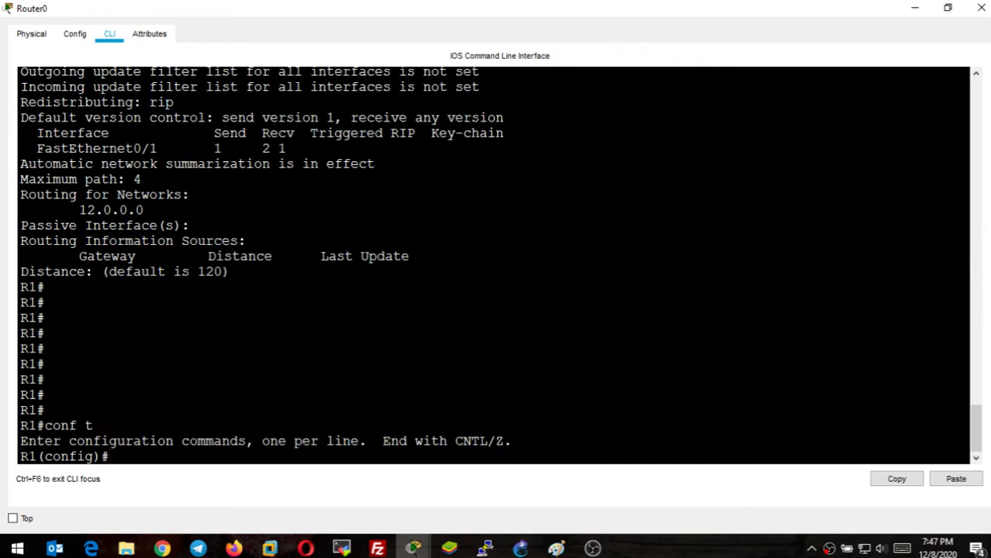
text(int fa)
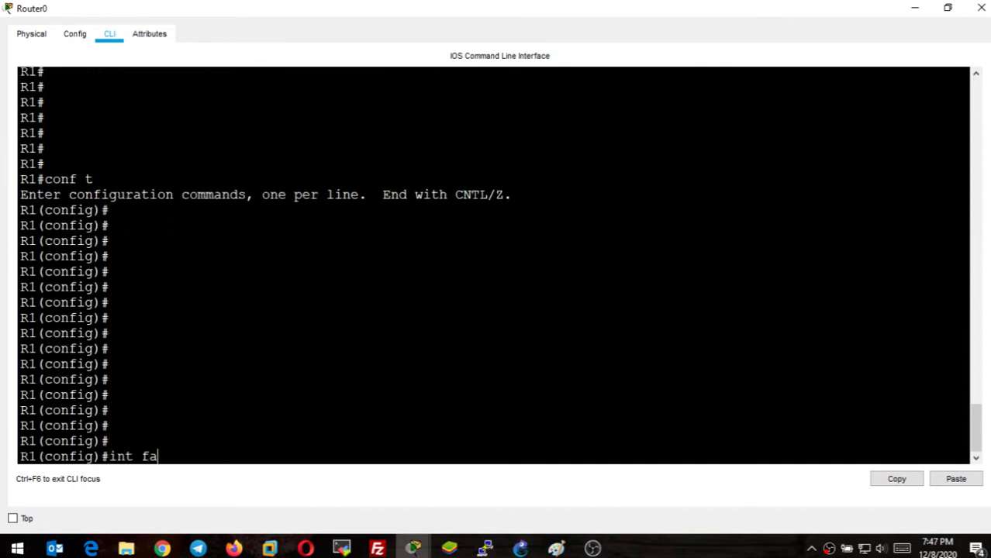
key(Tab)
key(BackSpace)
key(BackSpace)
key(BackSpace)
key(BackSpace)
key(BackSpace)
key(BackSpace)
key(BackSpace)
key(BackSpace)
key(BackSpace)
key(BackSpace)
key(BackSpace)
key(BackSpace)
key(BackSpace)
key(BackSpace)
key(BackSpace)
key(BackSpace)
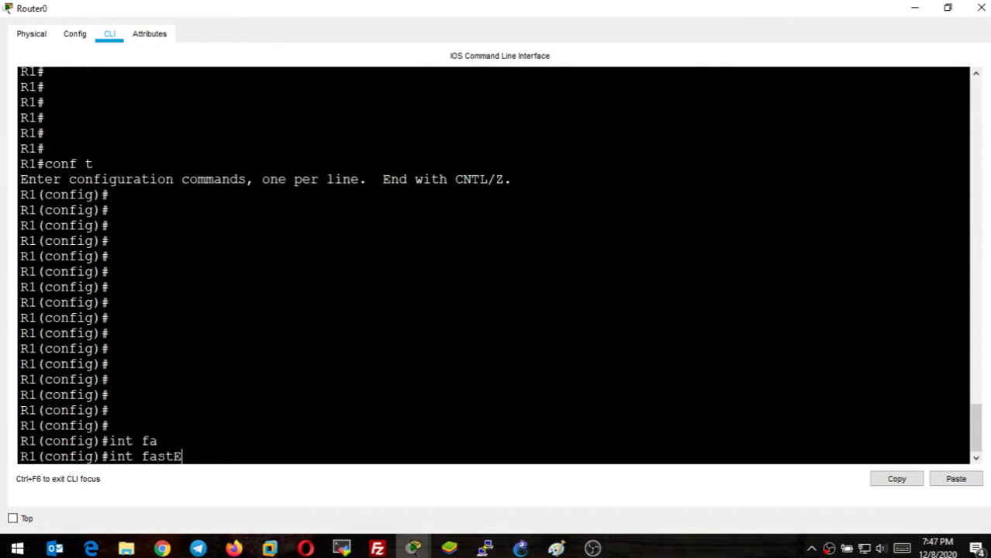
Enter the RIP routing process on R1, advertise network 10.0.0.0 and exit to global configuration mode.
text(router)
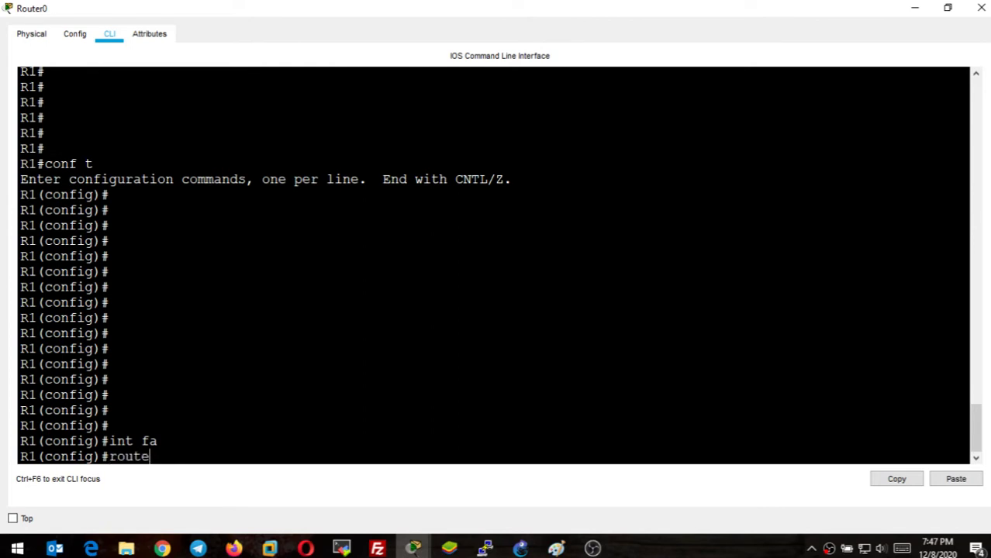
key(Tab)
text(rip)
key(Return)
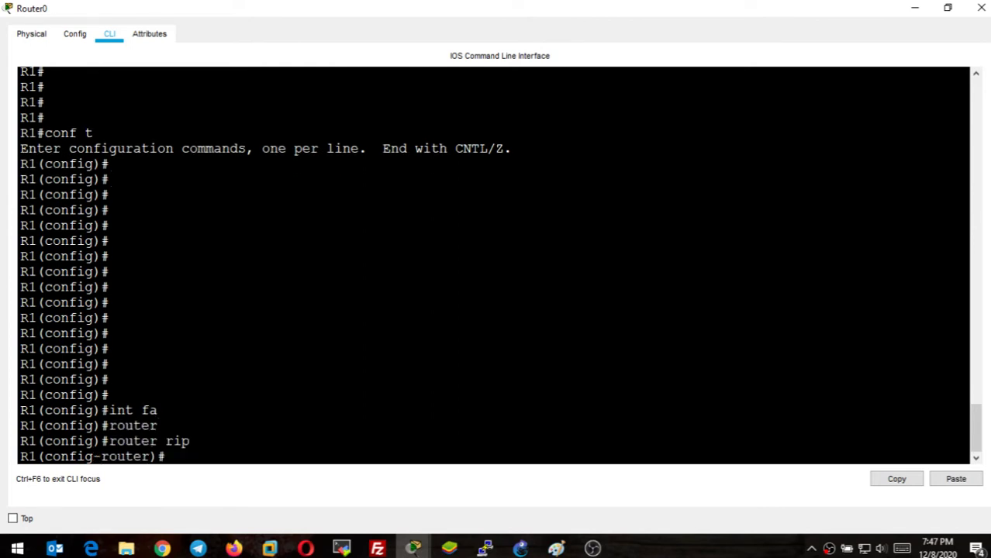
text(net)
key(Tab)
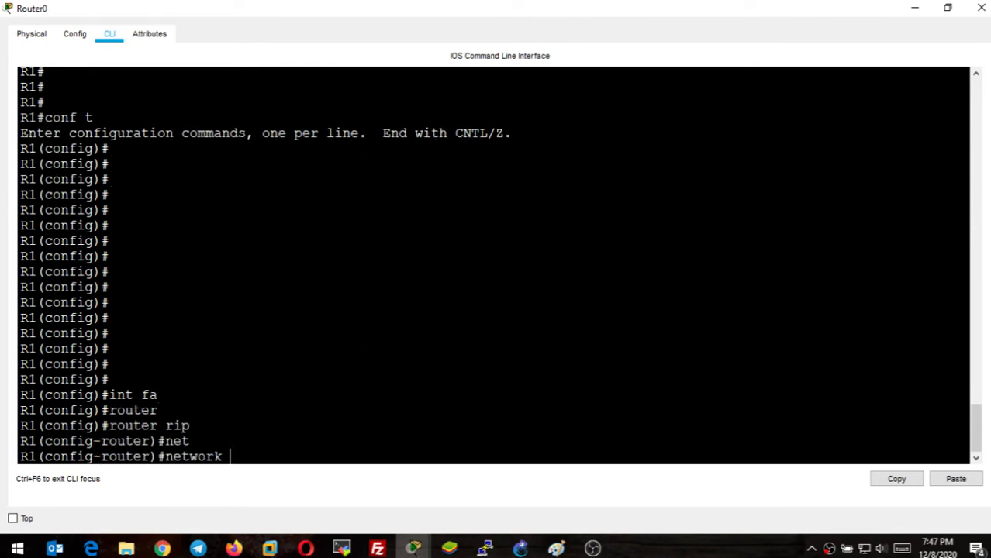
text(10.0.0.0)
key(Return)
text(exit)
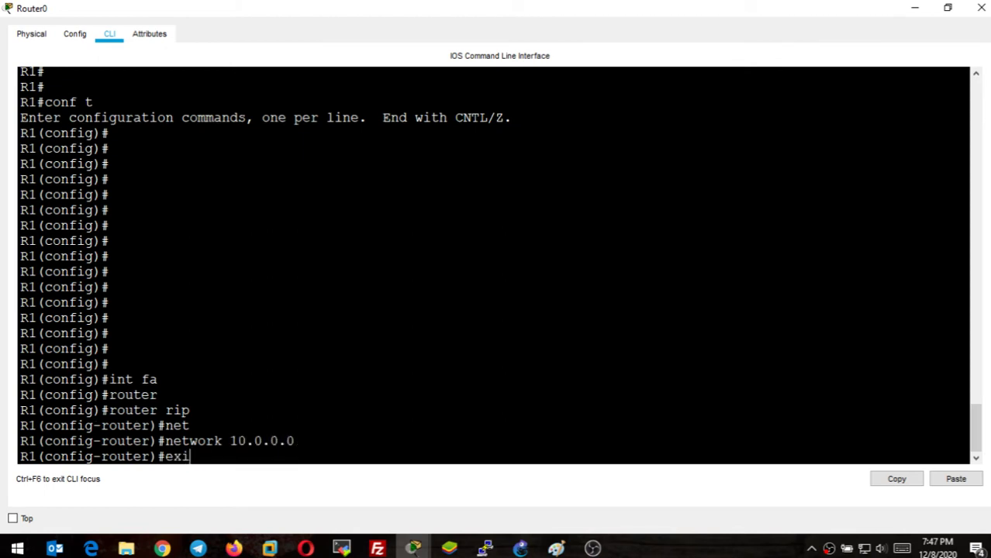
key(Return)
Save R1's running configuration from global configuration mode with do wr.
text(du)
key(BackSpace)
key(BackSpace)
text(do )
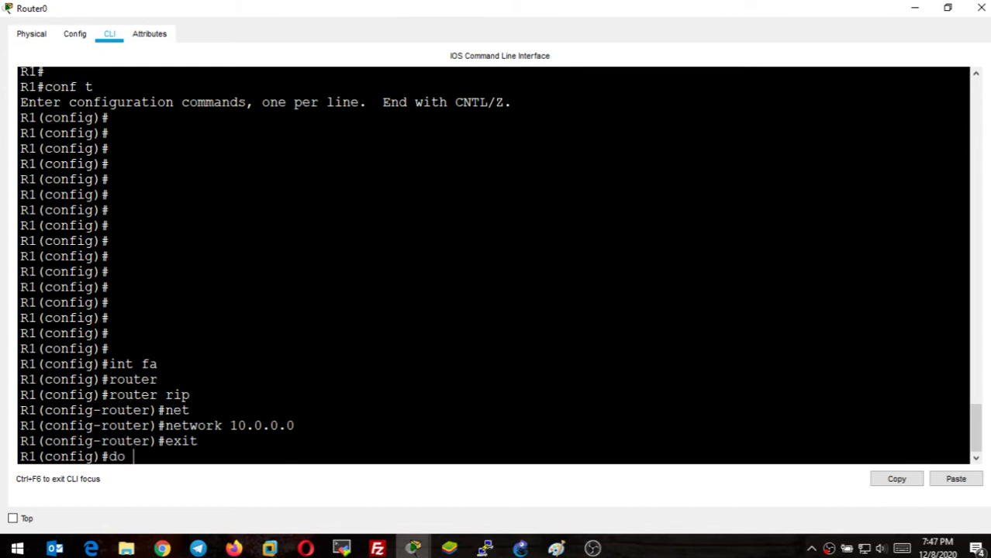
text(wr)
key(Return)
key(Return)
key(Return)
key(Return)
key(Return)
key(Return)
key(Return)
key(Return)
Run do sh ip proto on R1 and examine the entries for network 10.0.0.0 and FastEthernet0/0.
text(d sh ip)
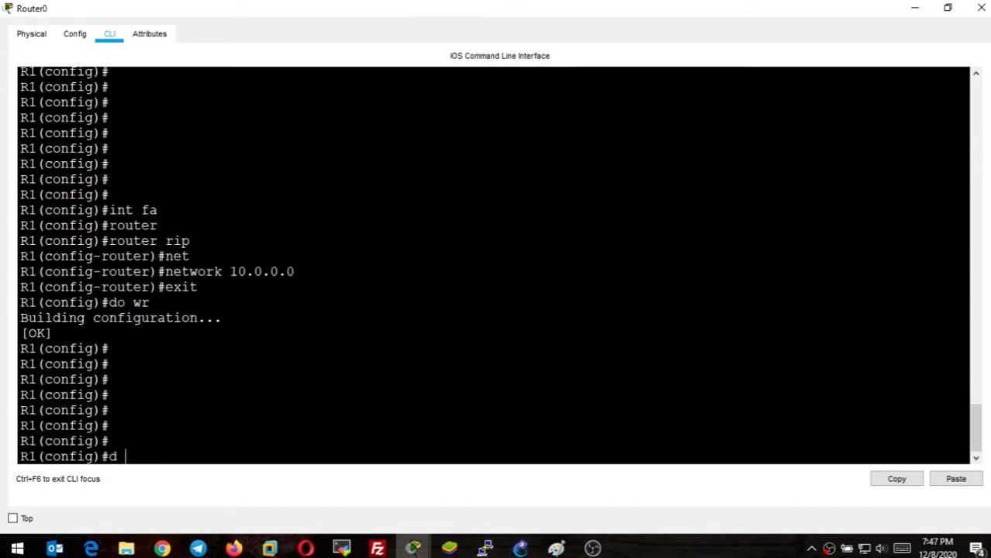
key(BackSpace)
key(BackSpace)
key(BackSpace)
key(BackSpace)
key(BackSpace)
key(BackSpace)
key(BackSpace)
text(do sh ip roi)
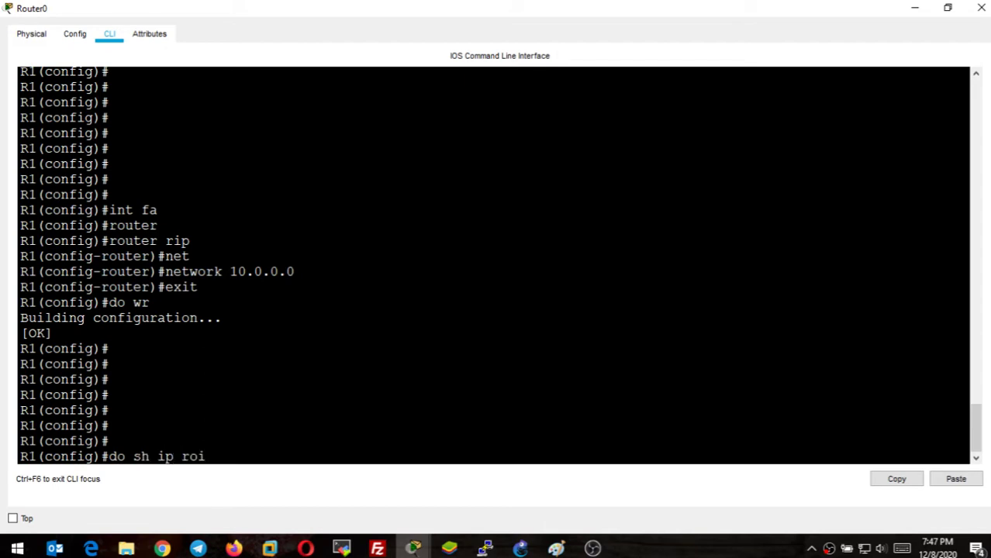
key(BackSpace)
key(BackSpace)
text(proto)
key(Return)
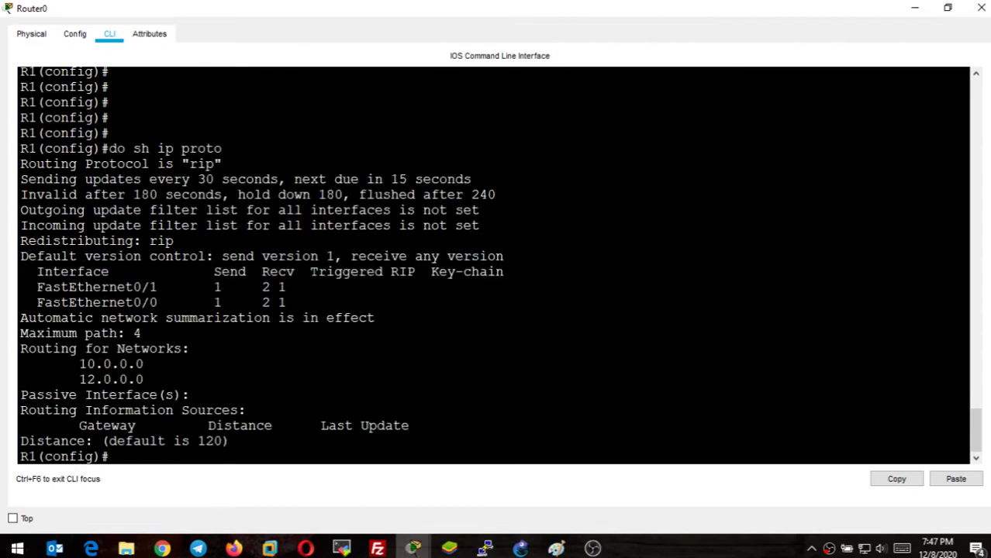
drag(79, 364, 143, 363)
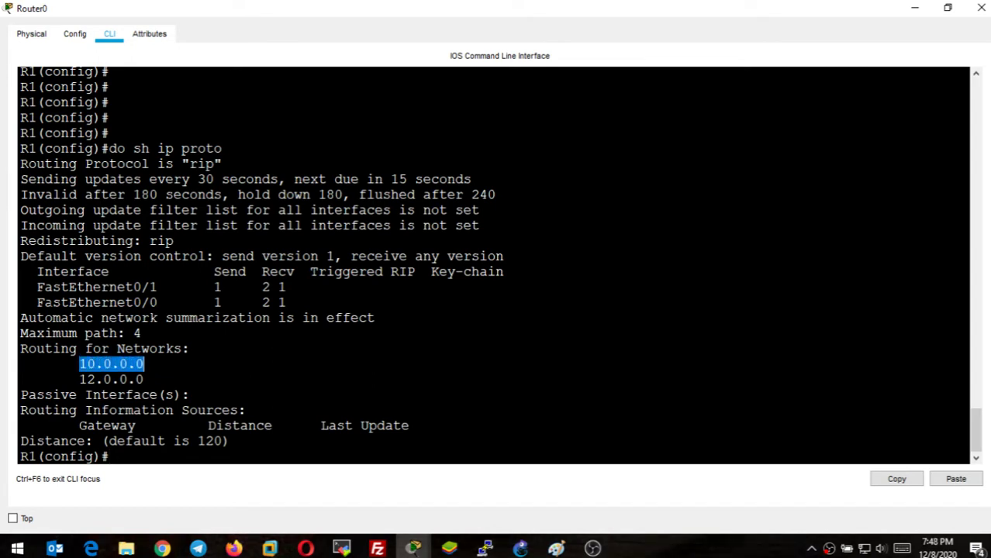
drag(36, 302, 165, 302)
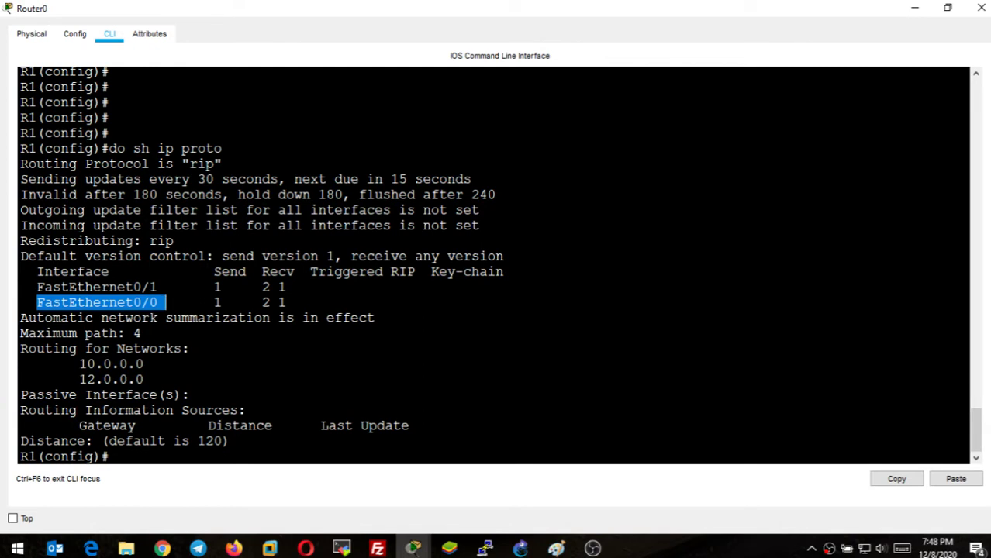
key(Return)
key(Return)
key(Return)
key(Return)
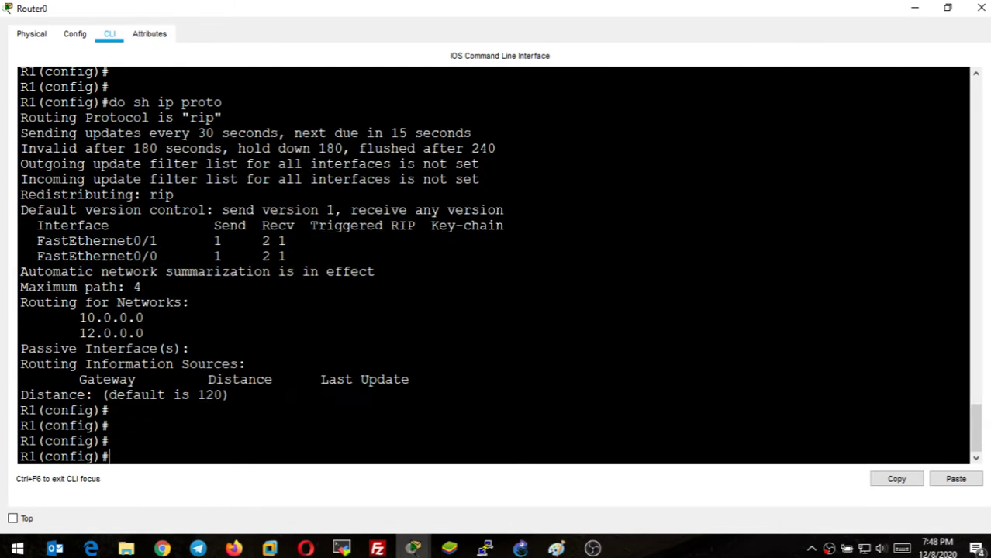
Check the network topology and enter the RIP routing process on R1 with router rip.
text(router)
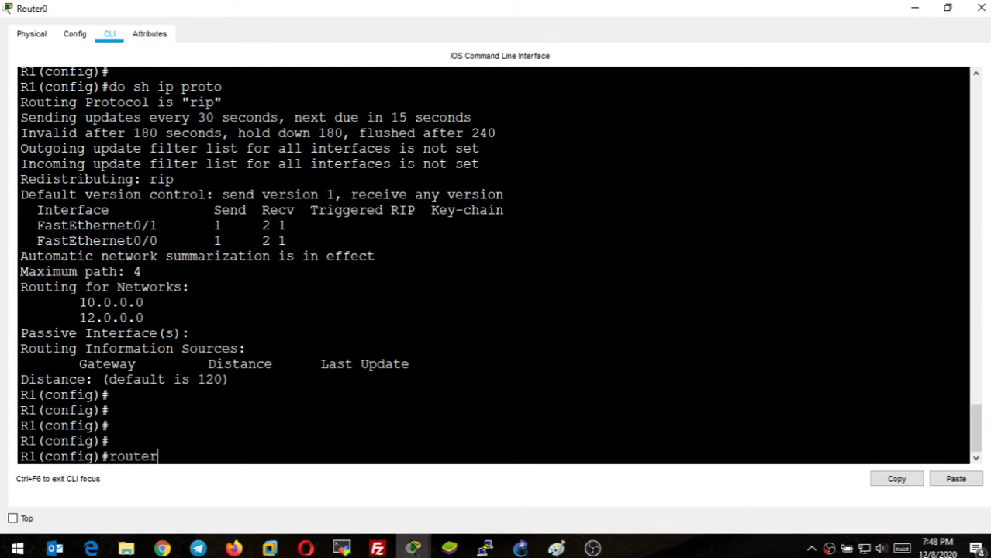
key(Tab)
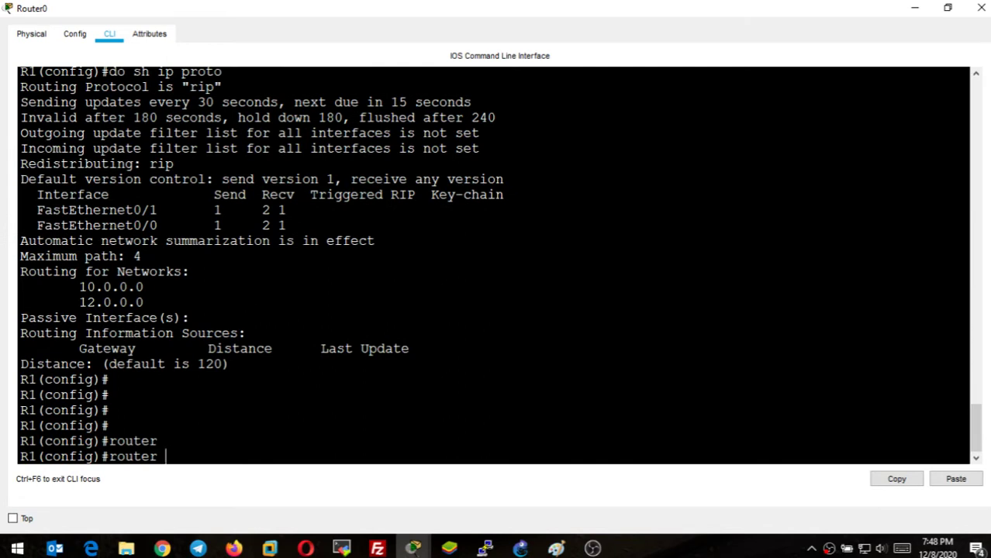
click(914, 8)
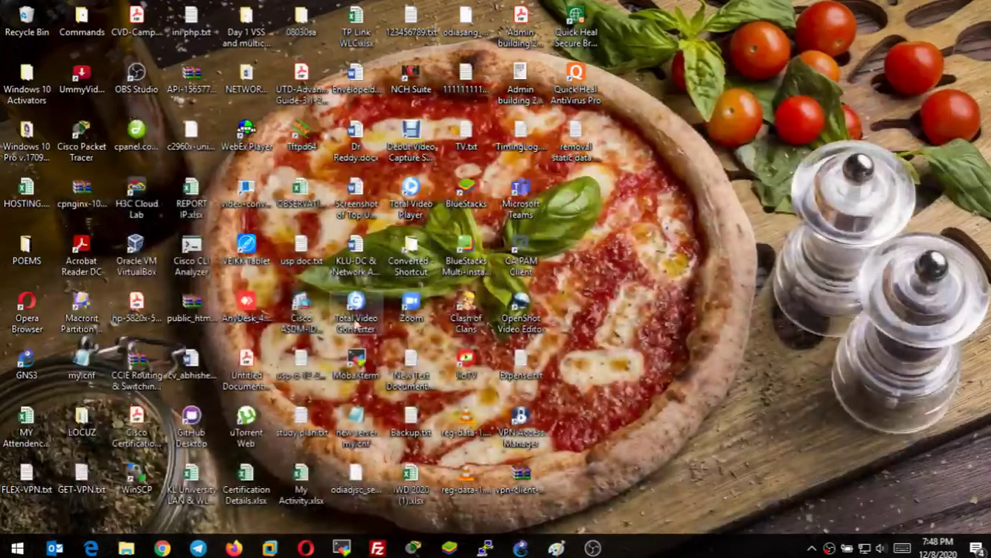
mouse_move(414, 548)
click(333, 480)
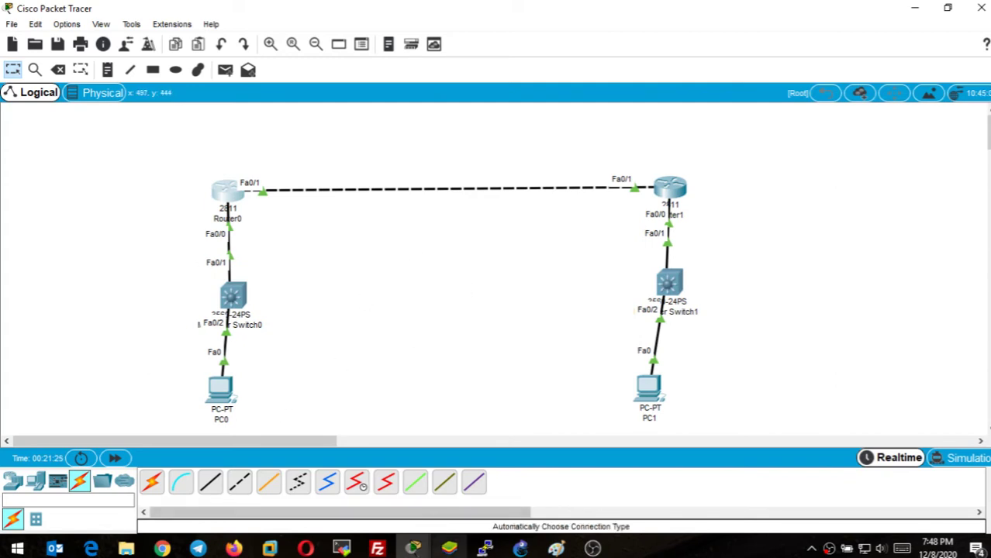
click(413, 549)
click(476, 482)
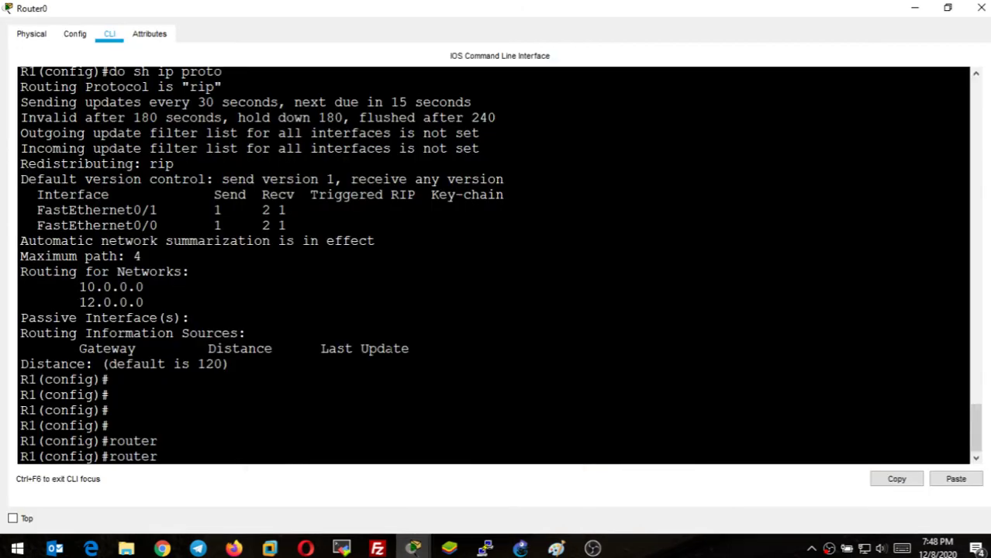
text(rip)
key(Tab)
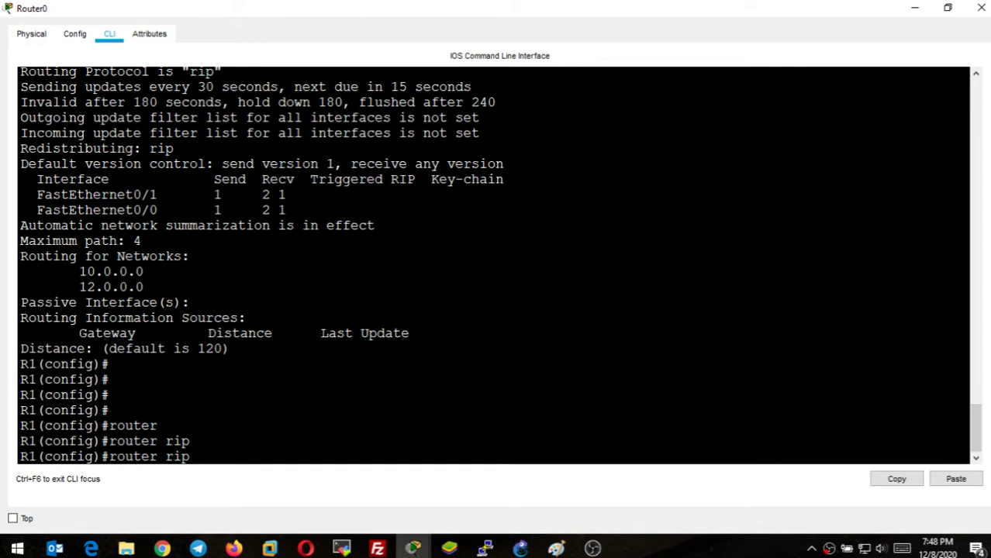
key(Return)
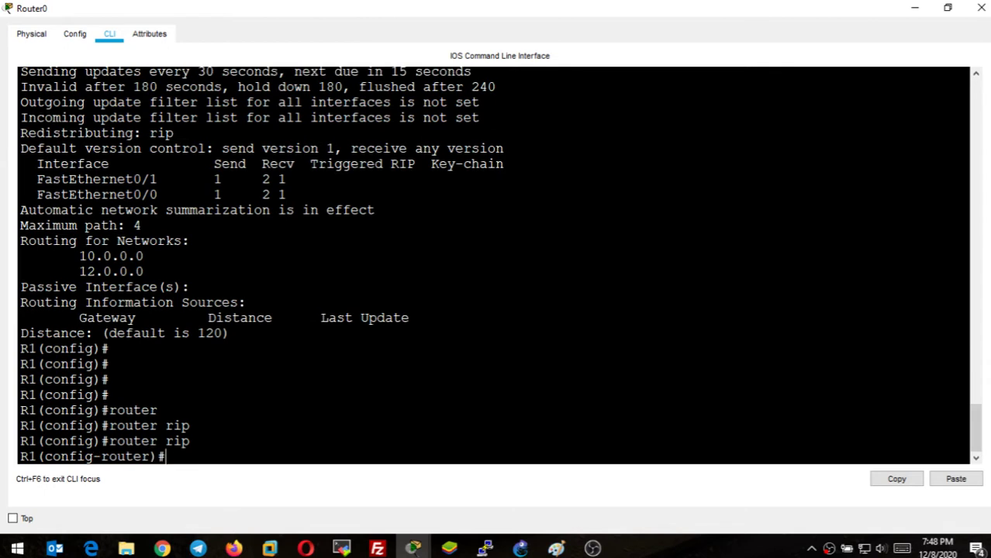
Make fastEthernet 0/0 a passive interface for RIP on R1 and exit to global configuration mode.
text(pass)
key(Tab)
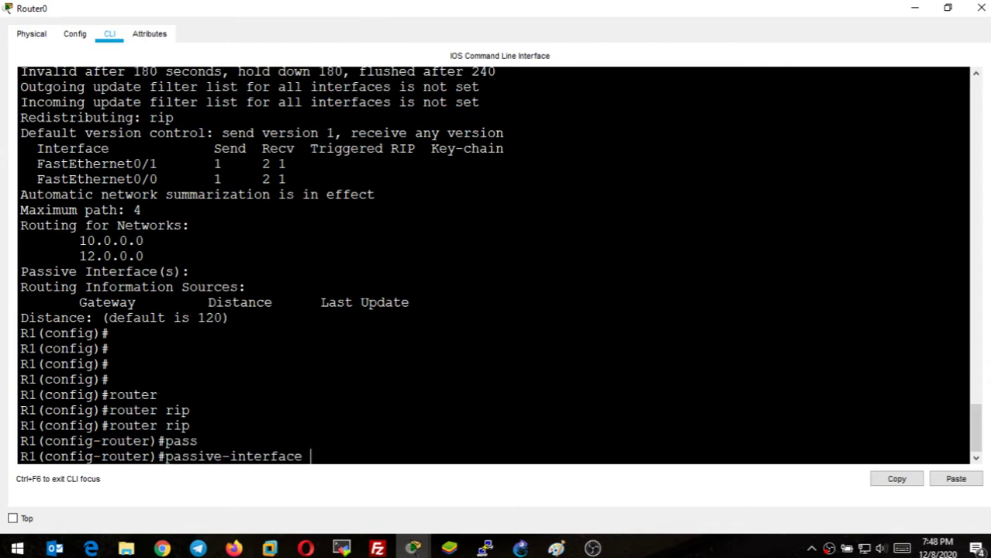
text(fa)
key(Tab)
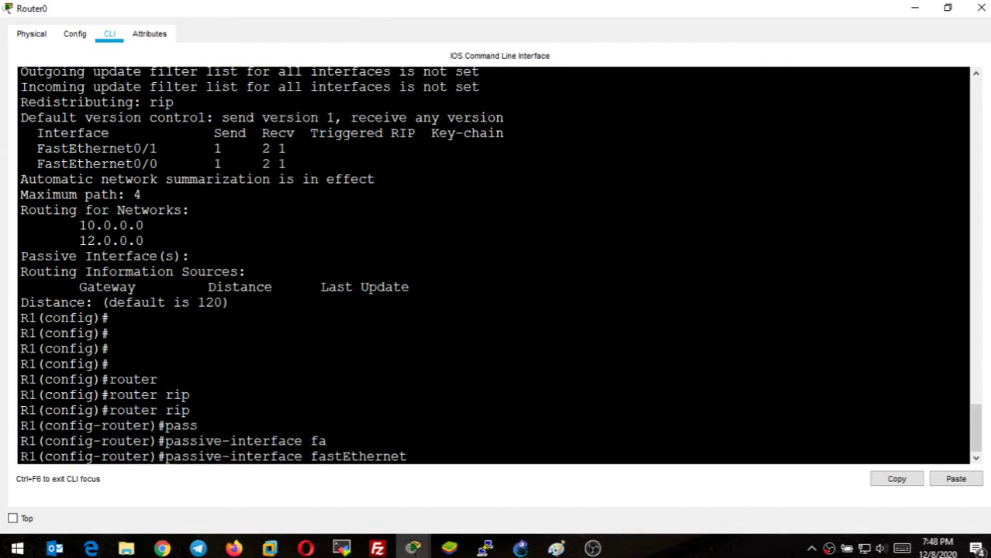
text(0/0)
key(Return)
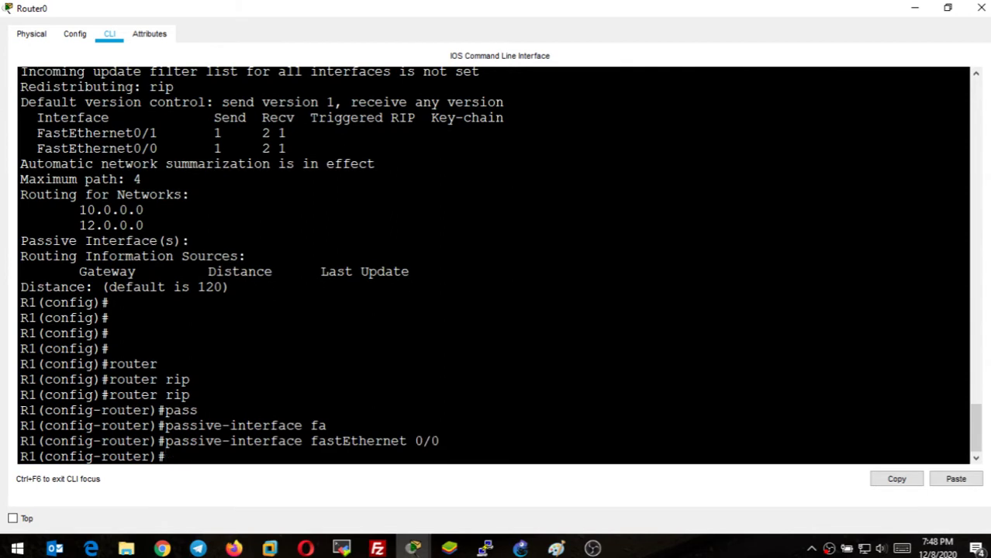
text(exit)
key(Return)
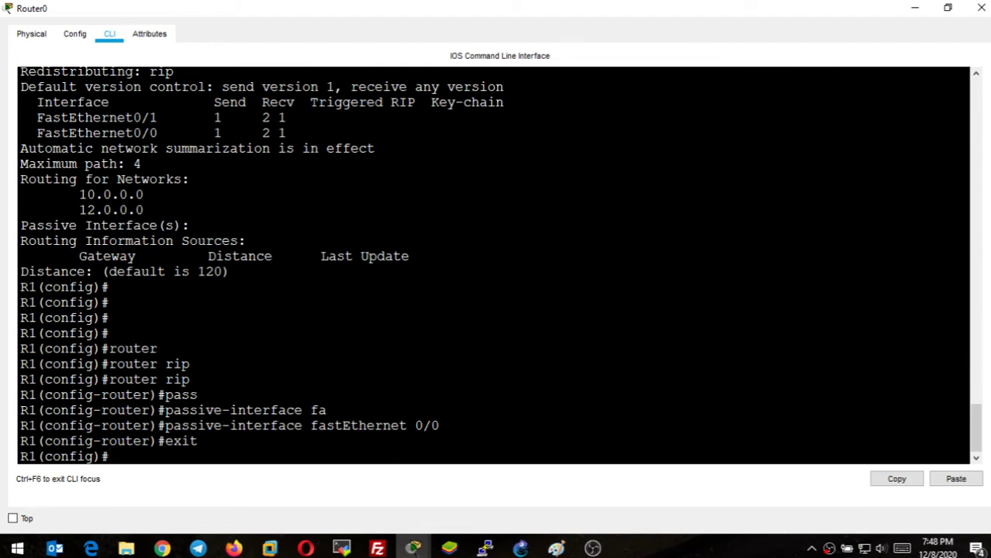
Run do sh ip proto on R1 and examine the passive interface entry, comparing it with Router0's links in the topology.
key(Return)
text(do sh)
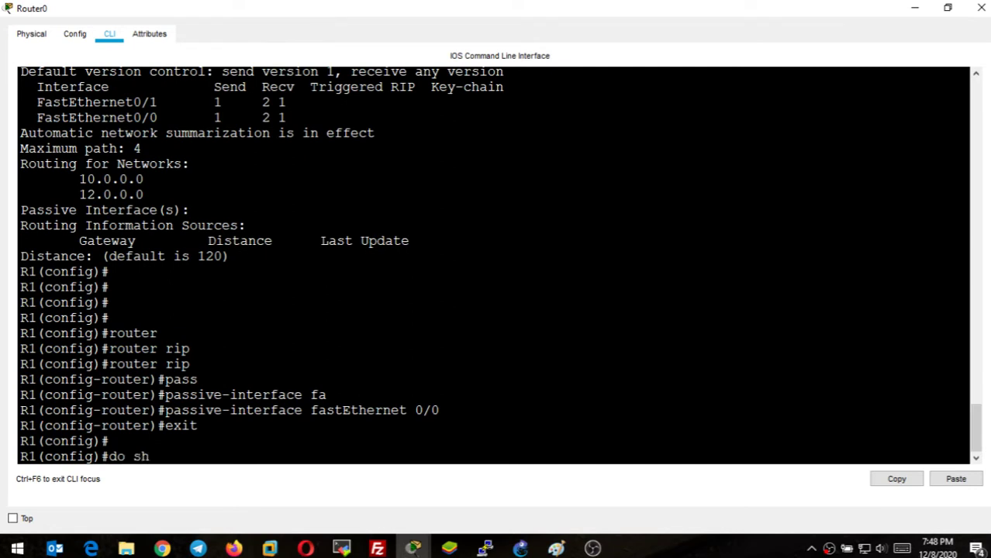
text( ip proto)
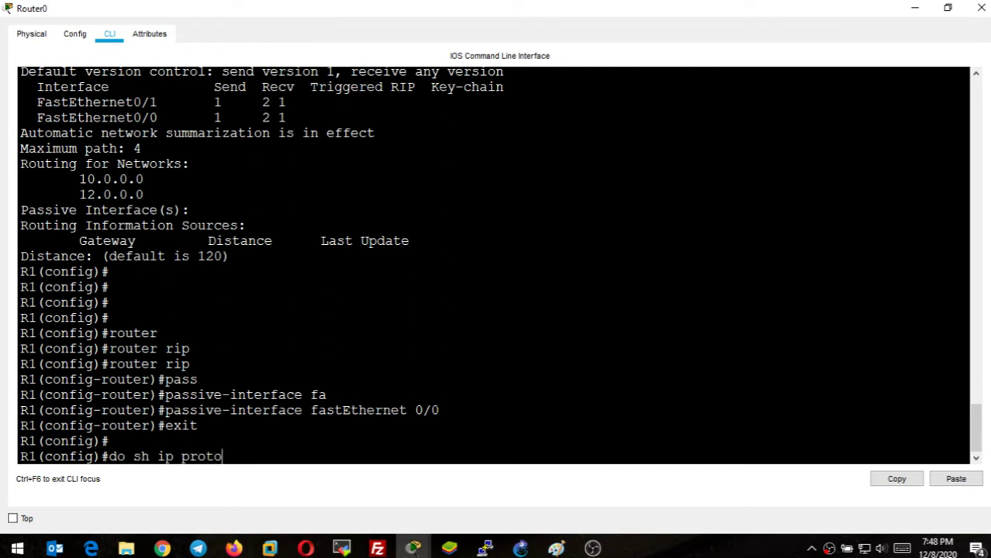
key(Return)
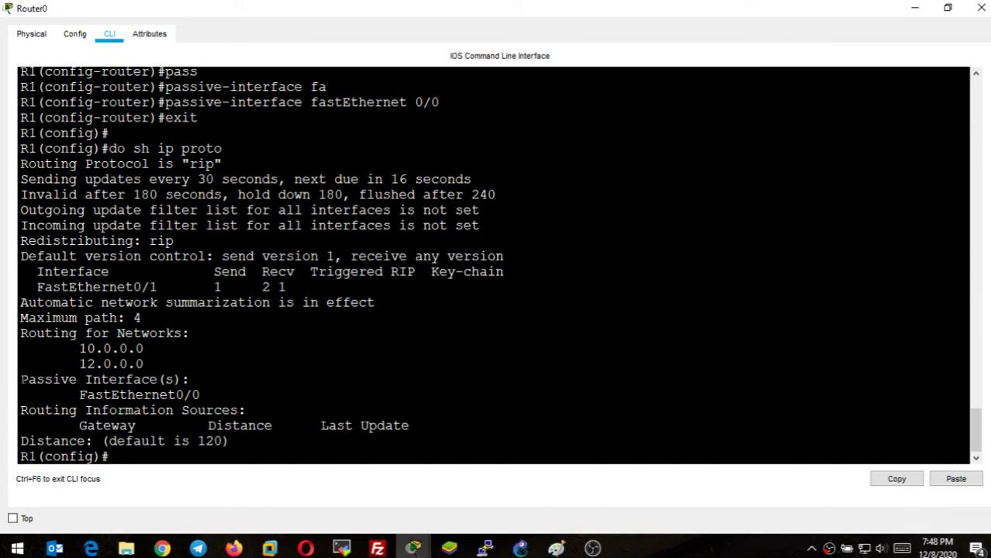
drag(21, 379, 200, 396)
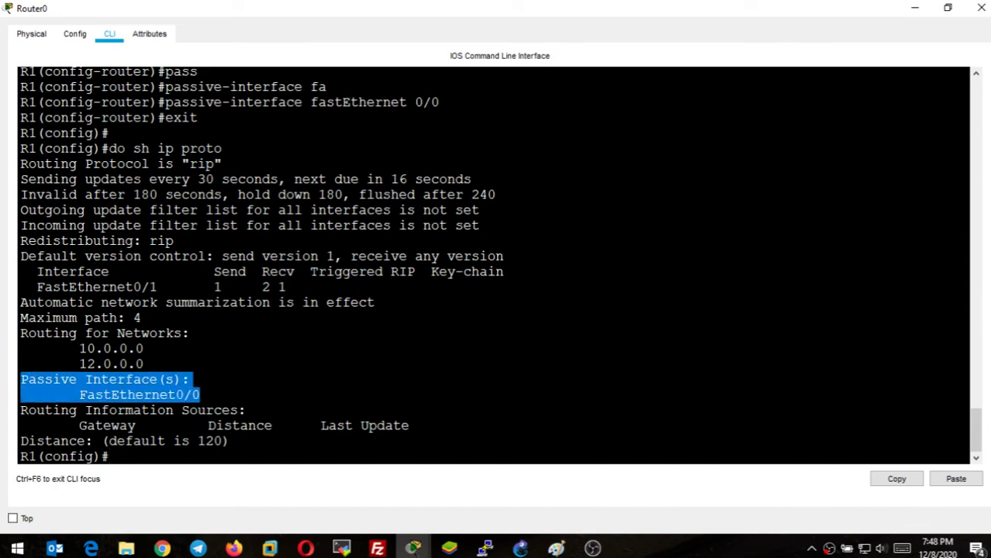
click(915, 8)
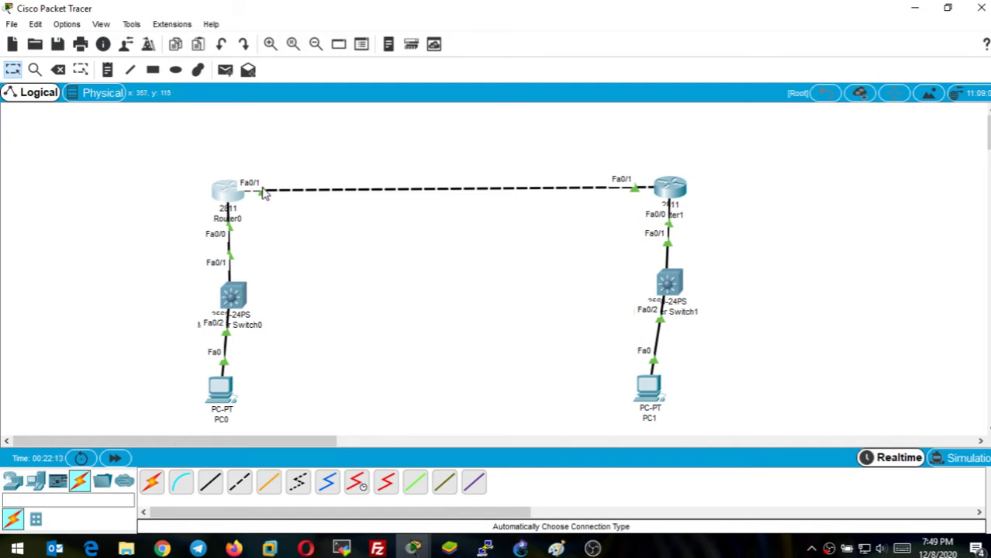
click(231, 194)
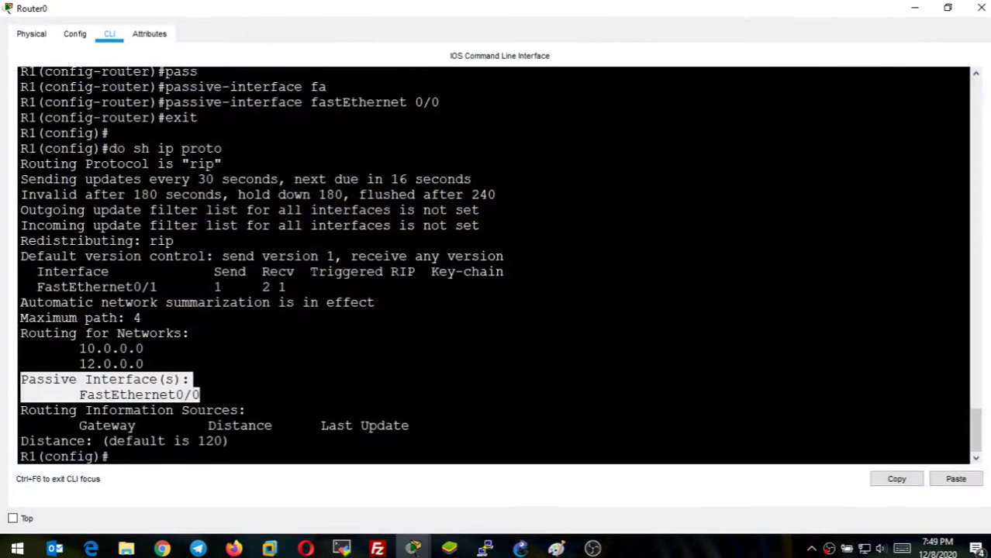
Return to the RIP routing process on R1 from global configuration mode with router rip.
key(Return)
key(Return)
key(Return)
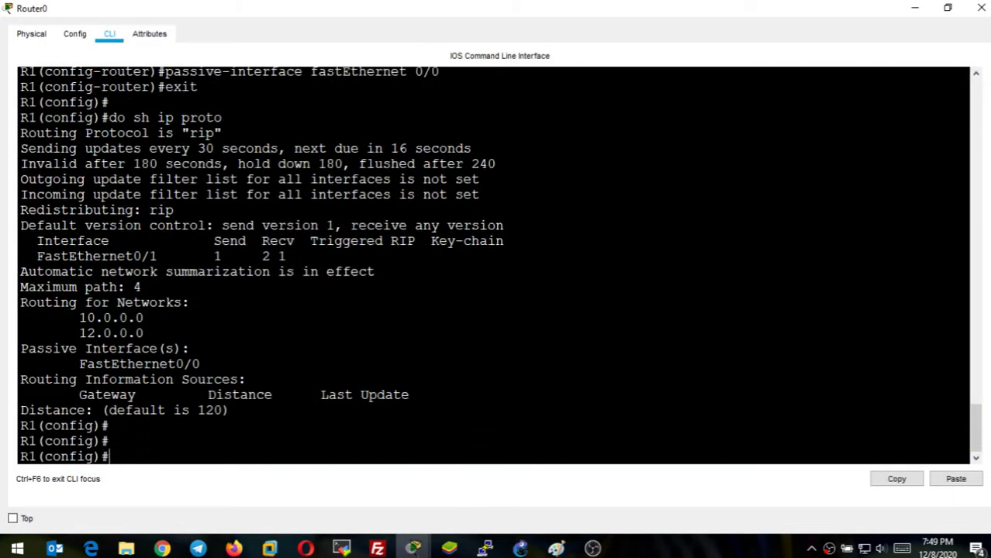
text(route)
text(r)
key(Tab)
text(rip)
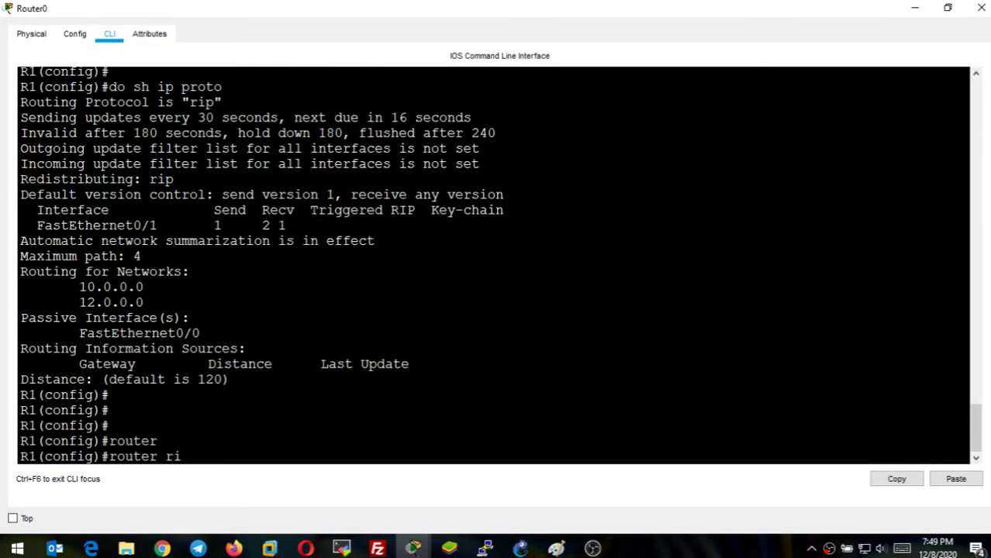
key(Tab)
key(Return)
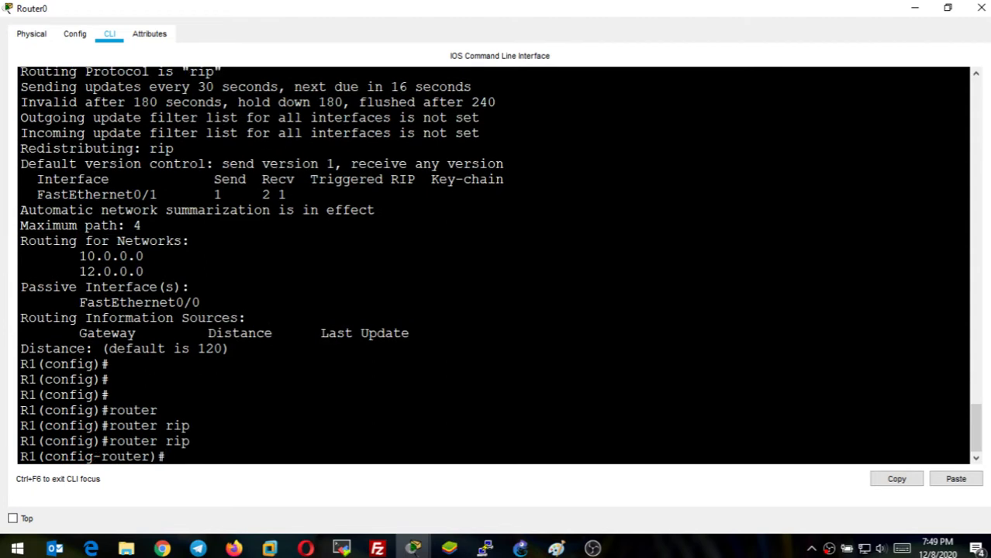
Make fastEthernet 0/1 a passive interface for RIP on R1 and exit to global configuration mode.
text(pas)
key(Tab)
text(fa)
key(Tab)
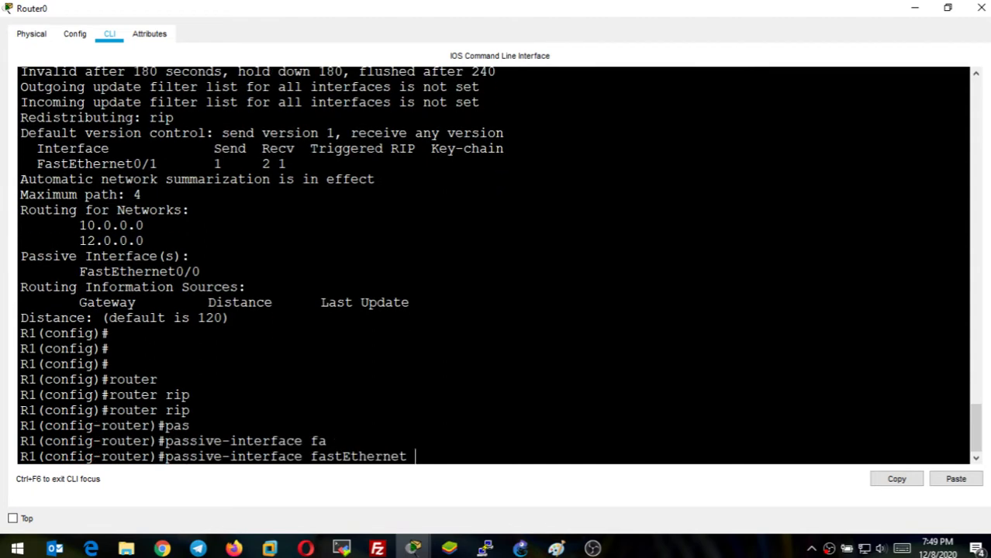
text(0/1)
key(Return)
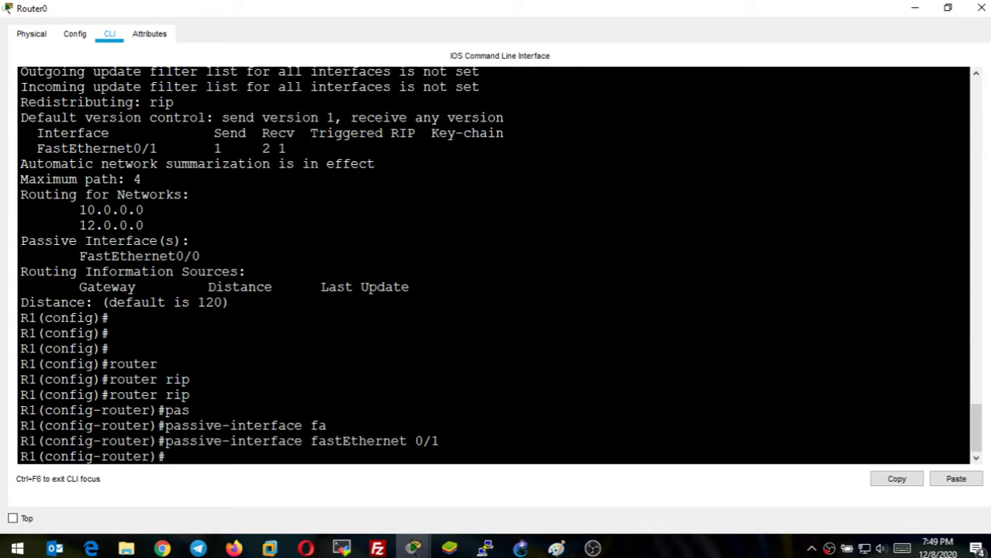
text(exit)
key(Return)
Run do sh ip proto on R1 and examine the version control line and the interface send and receive table.
key(Return)
key(Return)
text(do)
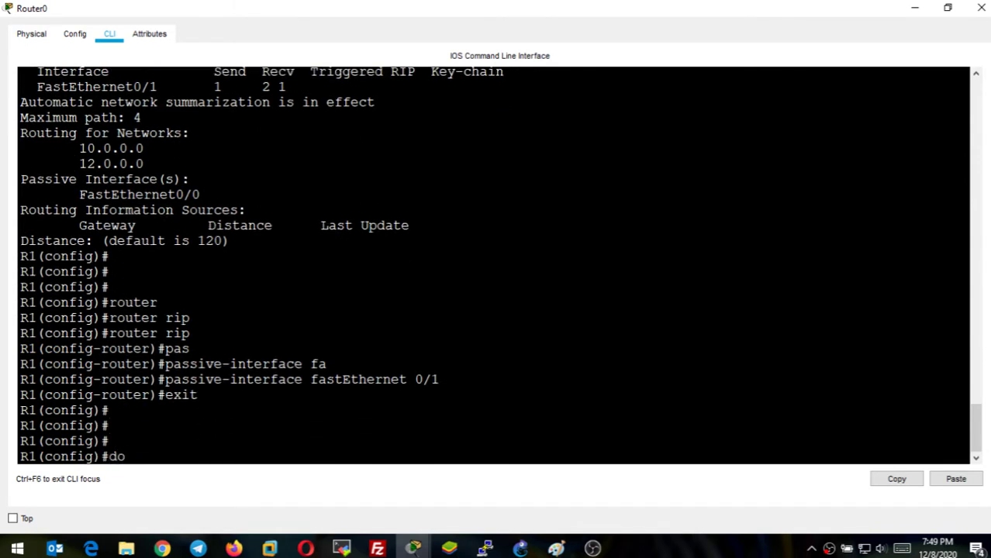
text( sh iprou)
key(BackSpace)
key(BackSpace)
key(BackSpace)
text(proto)
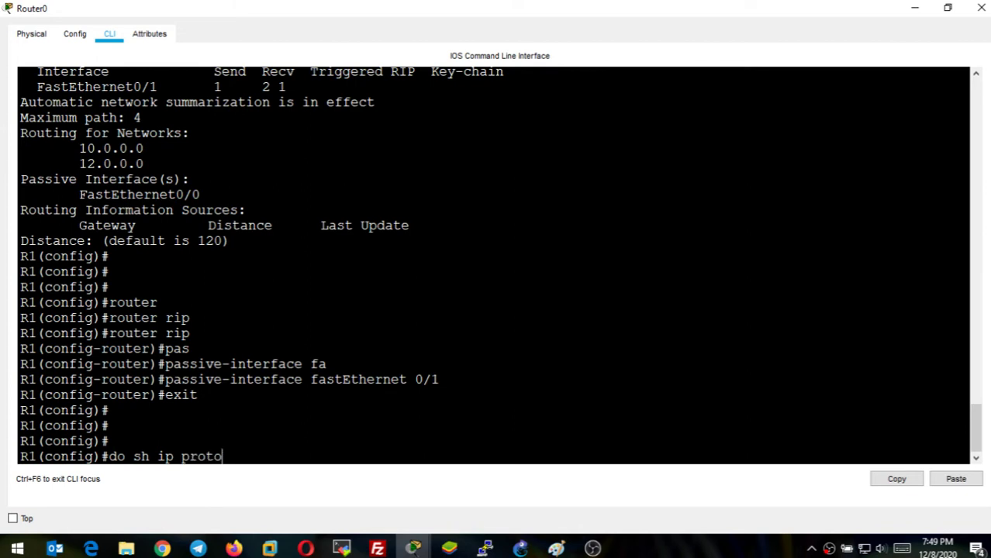
key(Return)
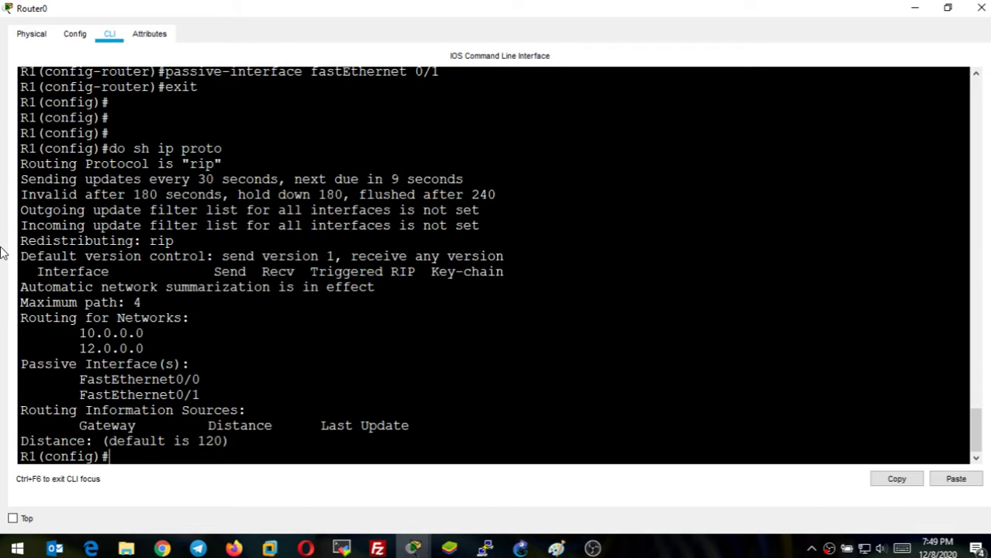
drag(20, 256, 505, 273)
Repeat do sh ip proto on R1 three times and examine the entries for networks 10.0.0.0 and 12.0.0.0.
key(Up)
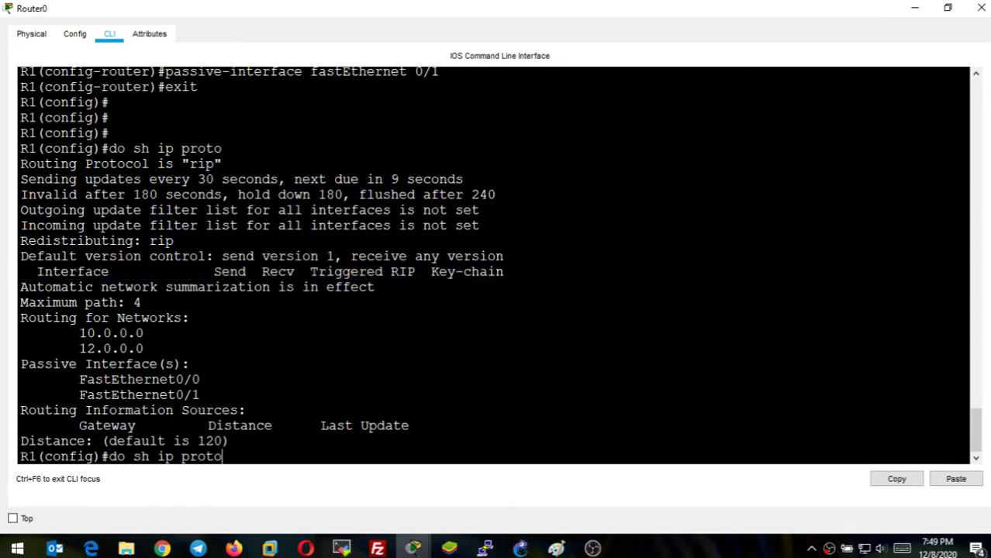
key(Return)
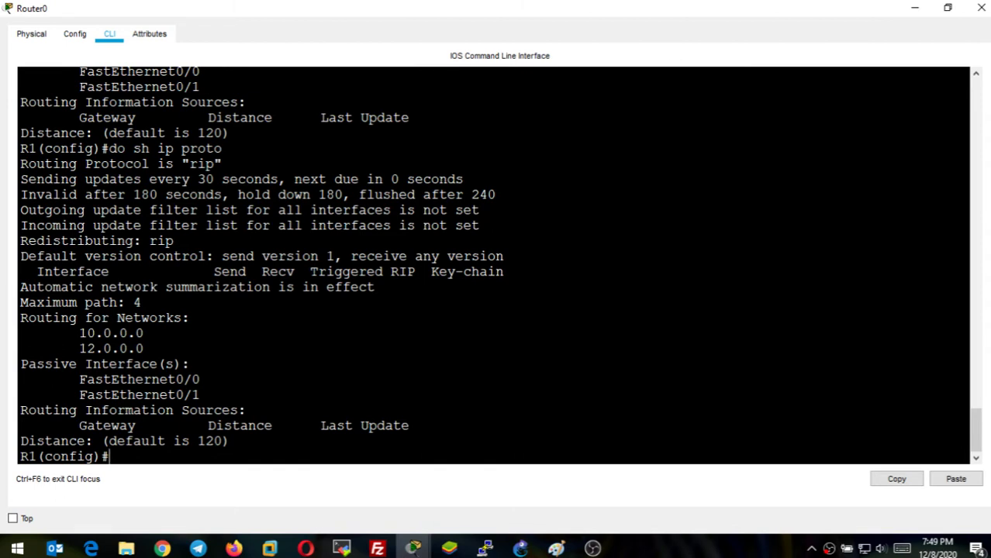
drag(79, 333, 144, 348)
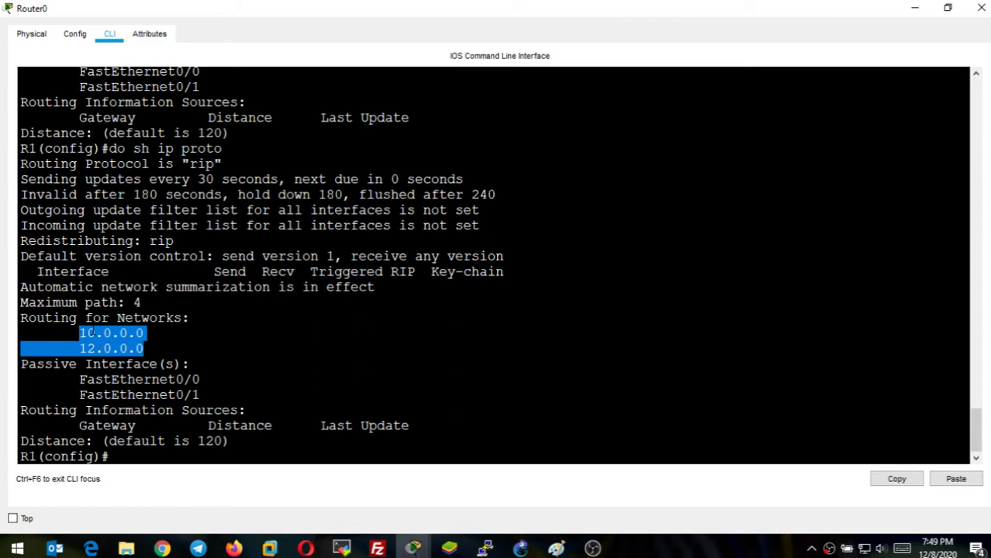
click(251, 286)
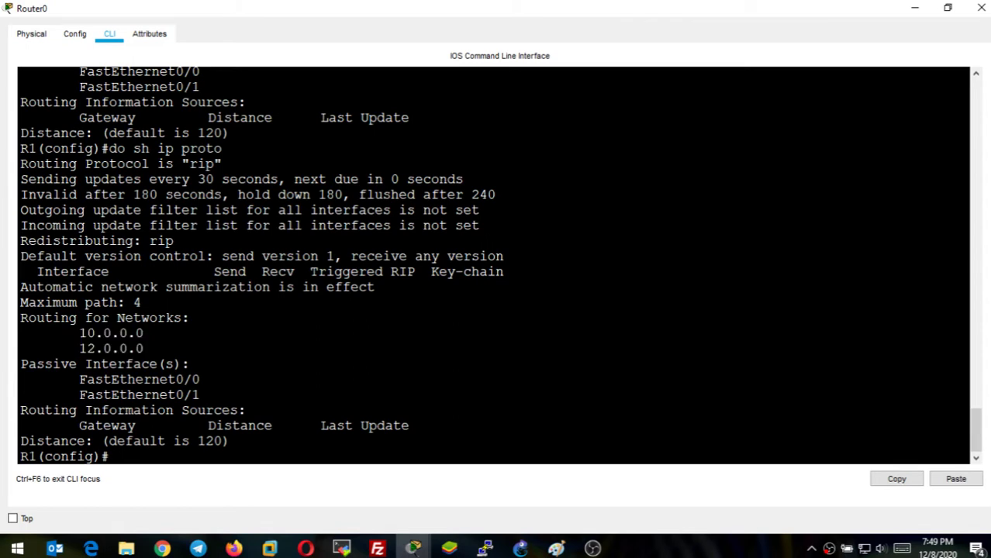
key(Return)
key(Up)
key(Return)
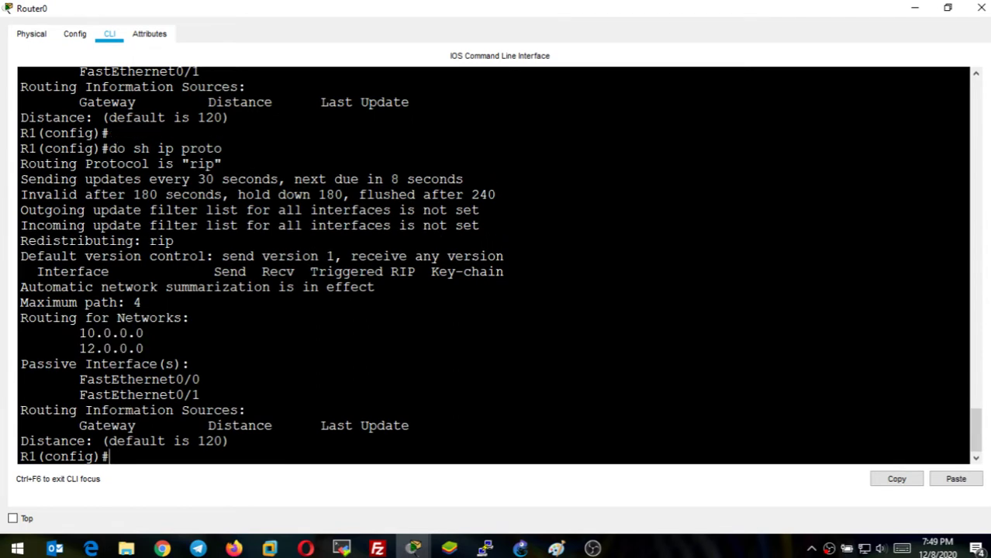
key(Up)
key(Return)
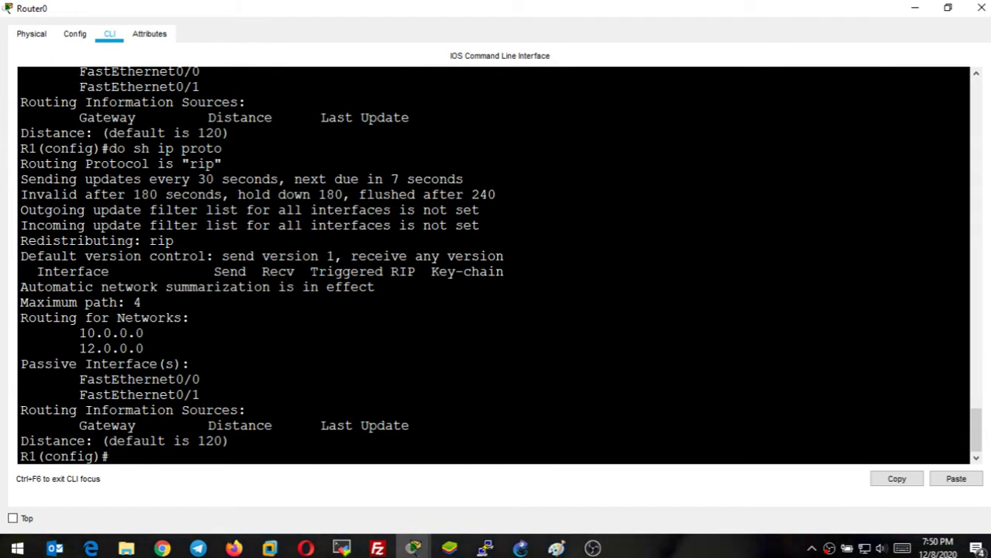
Add blank prompt lines below the protocol output and reopen the RIP routing process on R1 with router rip.
key(Return)
key(Return)
key(Return)
key(Return)
key(Return)
key(Return)
key(Return)
key(Return)
key(Return)
key(Return)
text(rout)
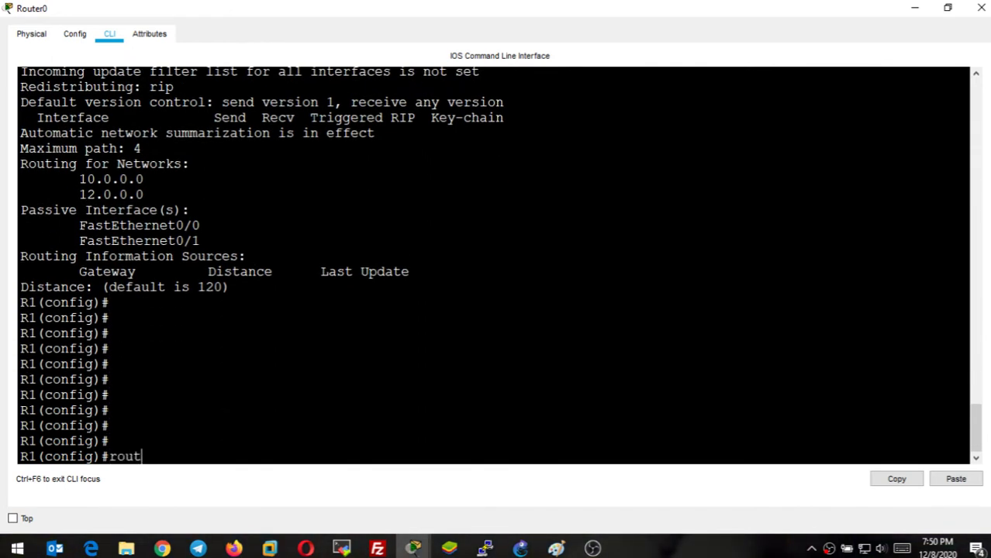
text(er)
key(Tab)
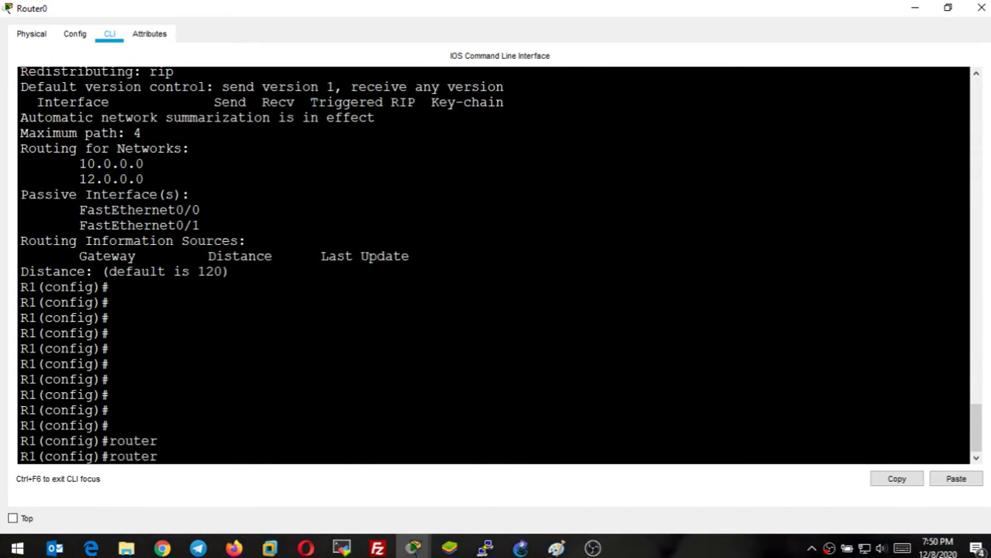
text(rip)
key(Return)
Remove fastEthernet 0/1 from the RIP passive interfaces on R1 with no passive-interface fastEthernet 0/1.
text(nfig-router)#n)
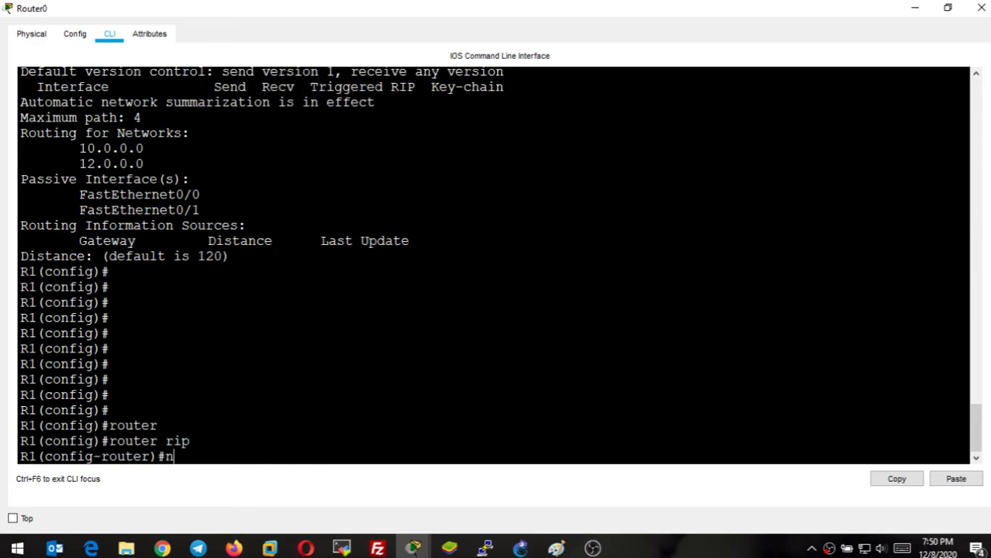
key(BackSpace)
text(pas)
key(Tab)
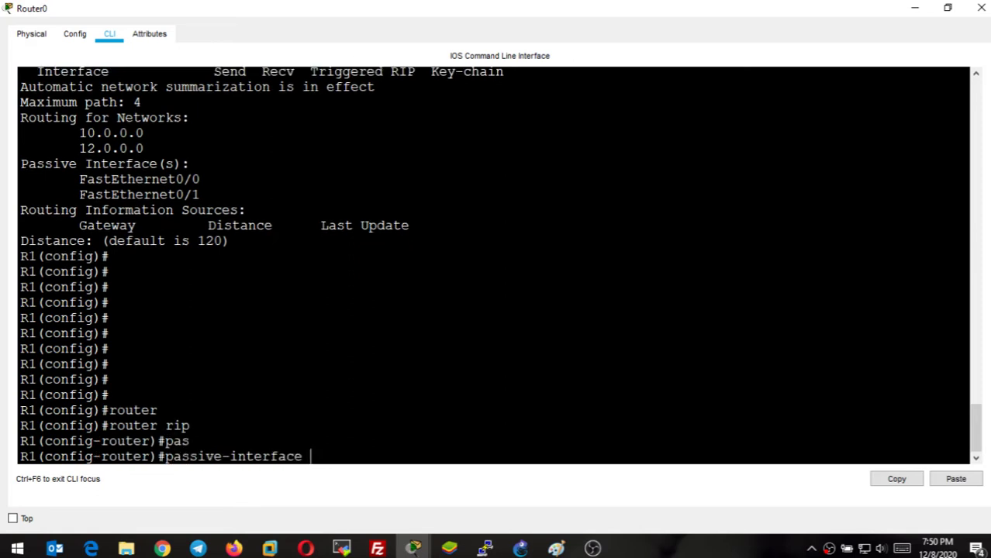
text(fa)
key(Tab)
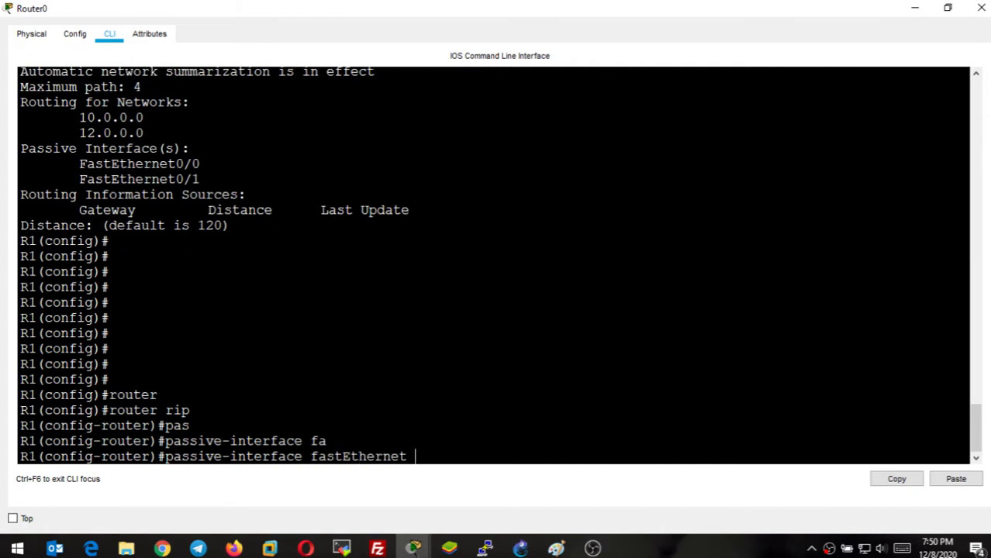
text(0/1)
key(Home)
text(no)
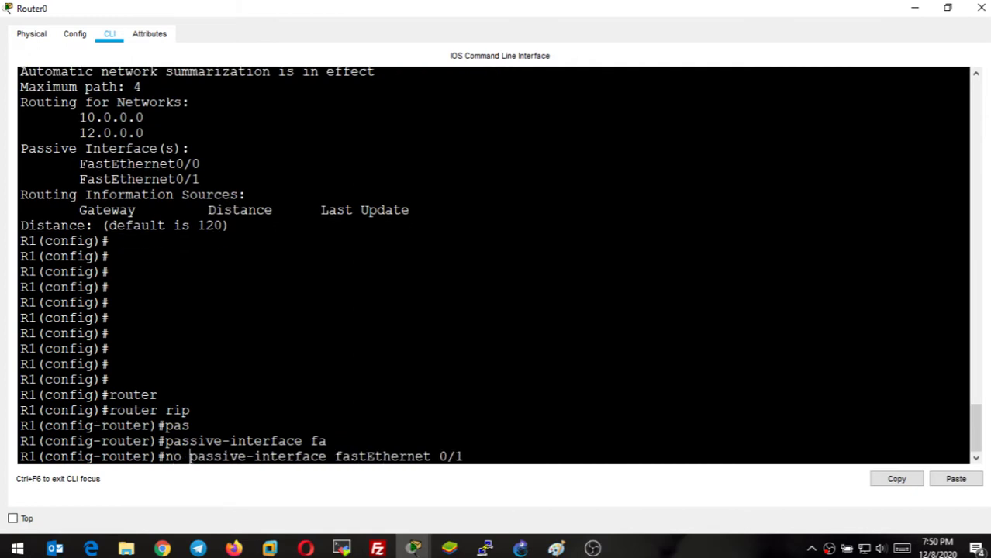
key(Return)
Exit to global configuration mode on R1, save the configuration with do wr, and add blank prompt lines.
key(Return)
text(exit)
key(Return)
text(do wr)
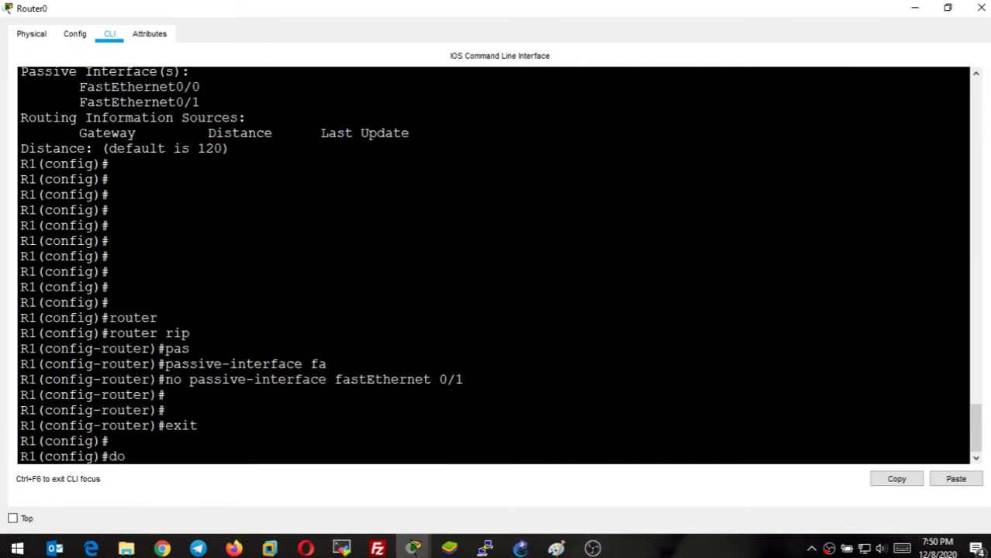
key(Return)
key(Return)
key(Return)
key(Return)
key(Return)
key(Return)
key(Return)
Run do sh ip proto on R1 and examine the FastEthernet0/1 row of the send and receive table.
text(dos h ip)
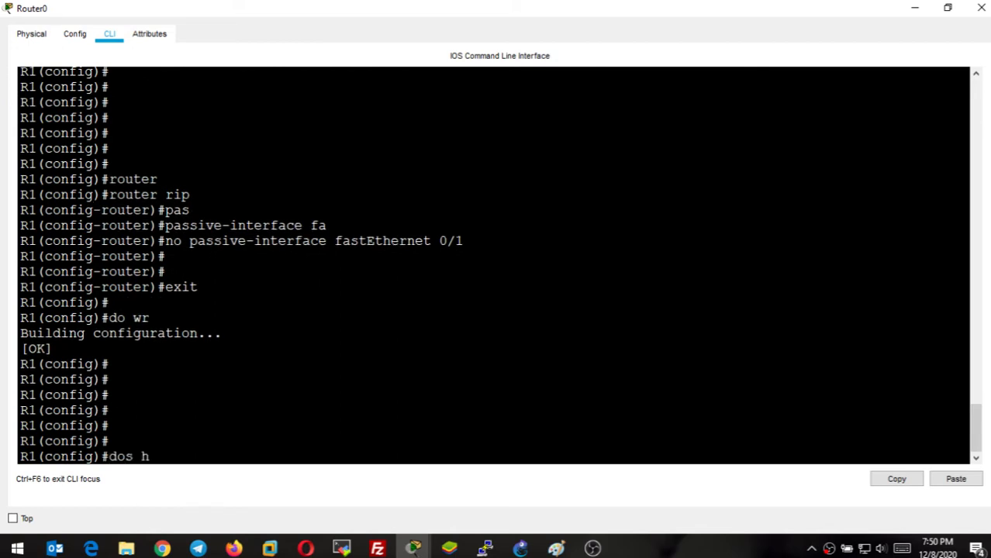
key(BackSpace)
key(BackSpace)
key(BackSpace)
key(BackSpace)
key(BackSpace)
key(BackSpace)
text(sh ipr)
text(pt)
key(BackSpace)
key(BackSpace)
key(BackSpace)
text(ptoys)
key(BackSpace)
key(BackSpace)
key(BackSpace)
key(BackSpace)
text(roto)
key(Return)
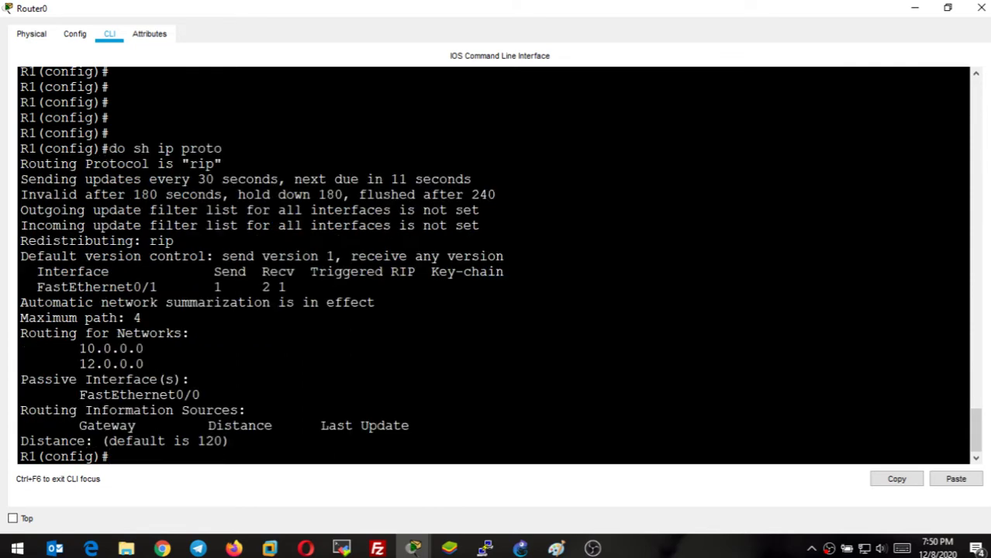
drag(36, 286, 312, 286)
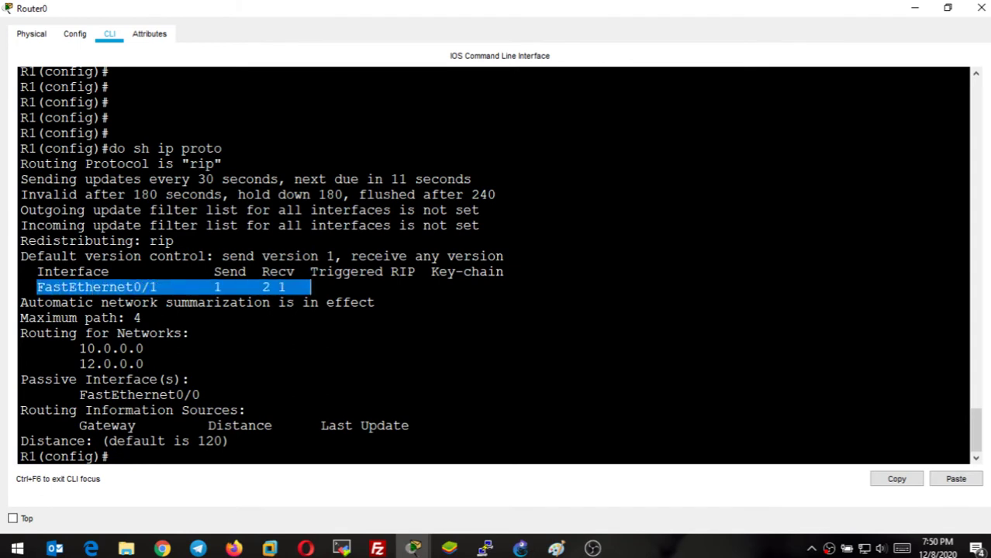
Save R1's configuration again with do wr and close its window.
text(do wr)
key(Return)
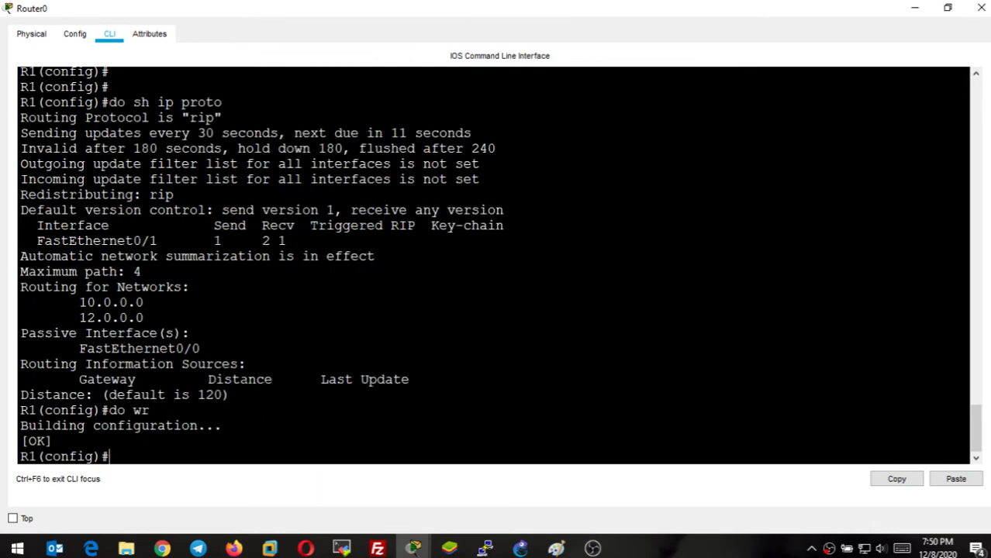
click(981, 8)
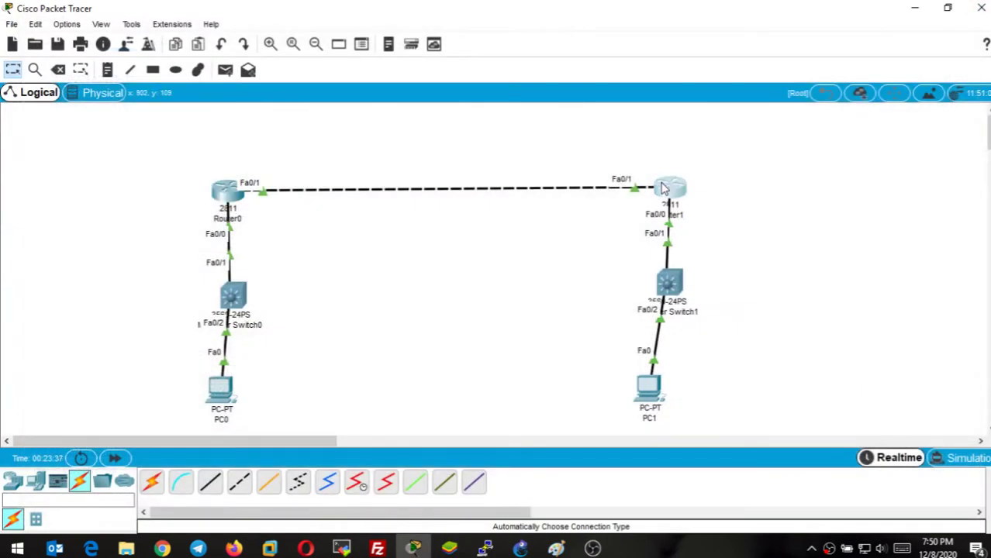
Open the command line of Router1 (R2) and add blank prompt lines to clear the view.
click(670, 190)
click(652, 68)
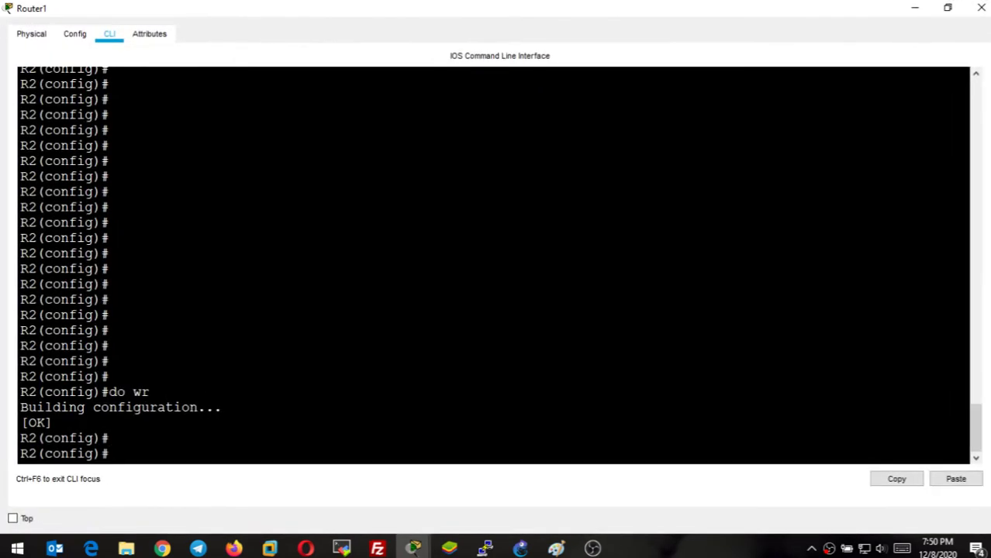
key(Return)
key(Return)
key(Return)
key(Return)
key(Return)
key(Return)
key(Return)
key(Return)
key(Return)
key(Return)
key(Return)
key(Return)
key(Return)
key(Return)
key(Return)
key(Return)
key(Return)
key(Return)
key(Return)
key(Return)
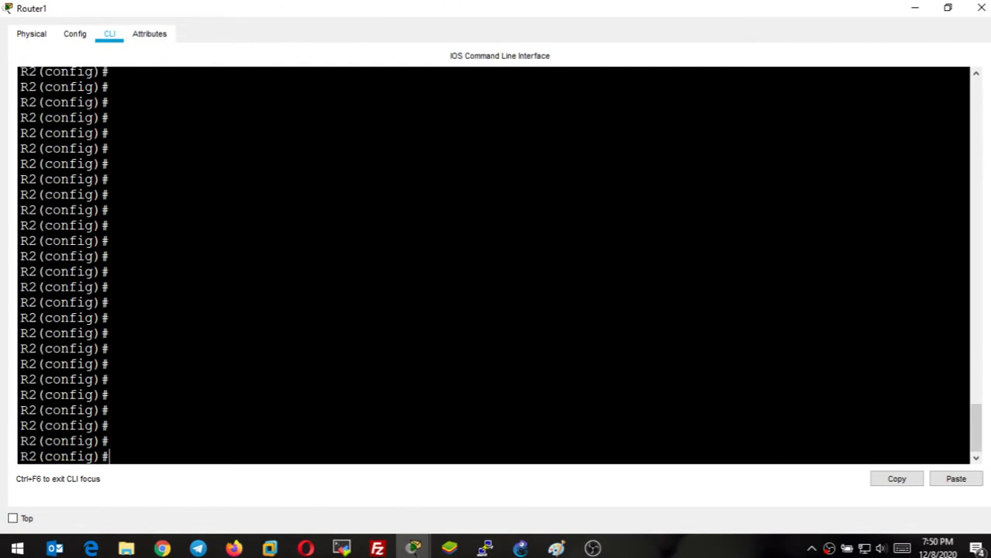
Run do sh ip proto on R2 and examine the RIP details and the FastEthernet0/1 row.
text(do sh ip rpto)
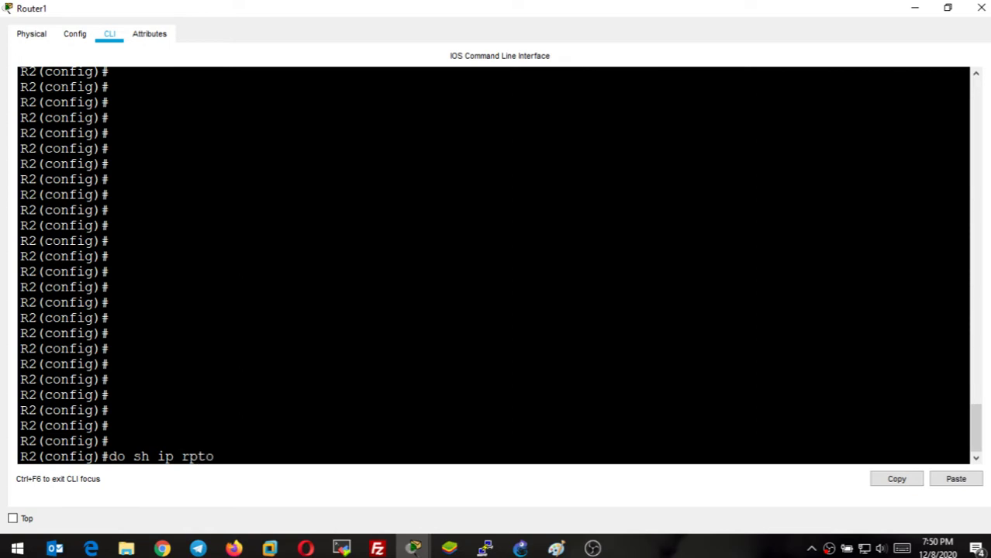
key(BackSpace)
key(BackSpace)
key(BackSpace)
key(BackSpace)
text(proto)
key(Return)
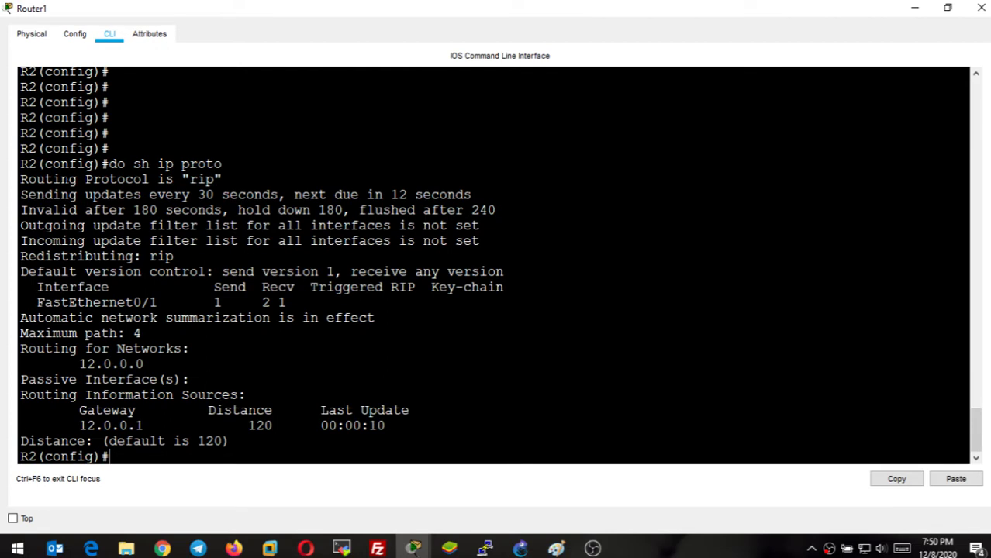
drag(20, 179, 503, 287)
click(238, 303)
drag(28, 303, 310, 302)
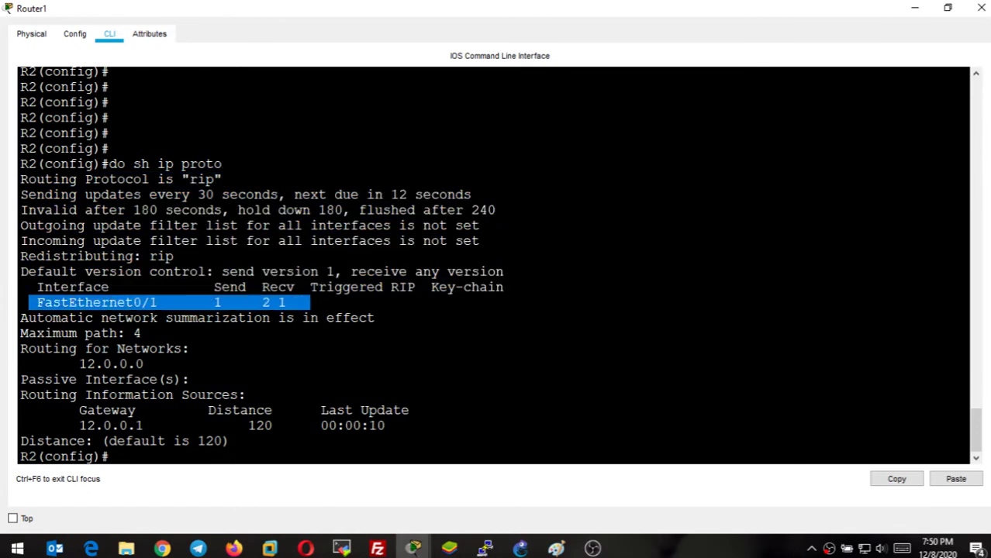
Examine the network listed under Routing for Networks and the Routing Information Sources section in R2's protocol output.
drag(20, 364, 144, 364)
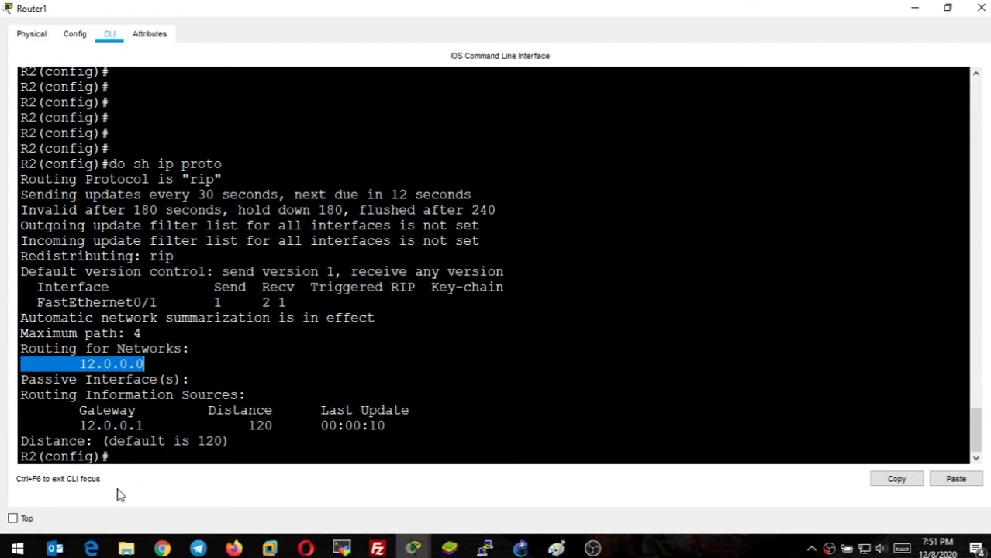
drag(21, 394, 386, 425)
click(132, 412)
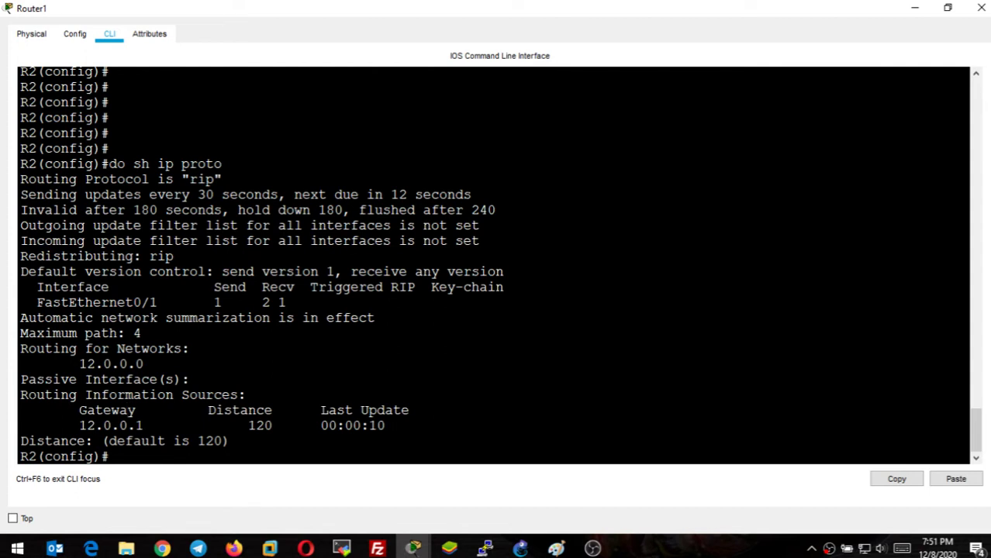
drag(22, 395, 386, 426)
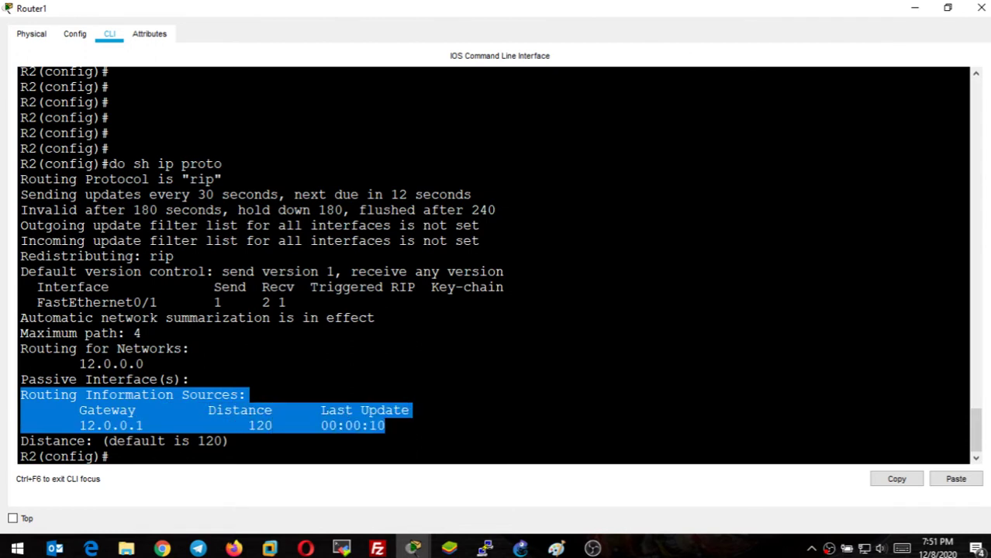
click(385, 425)
Rerun do sh ip proto on R2 and examine the gateway, distance and last update of the routing source.
key(Up)
key(Return)
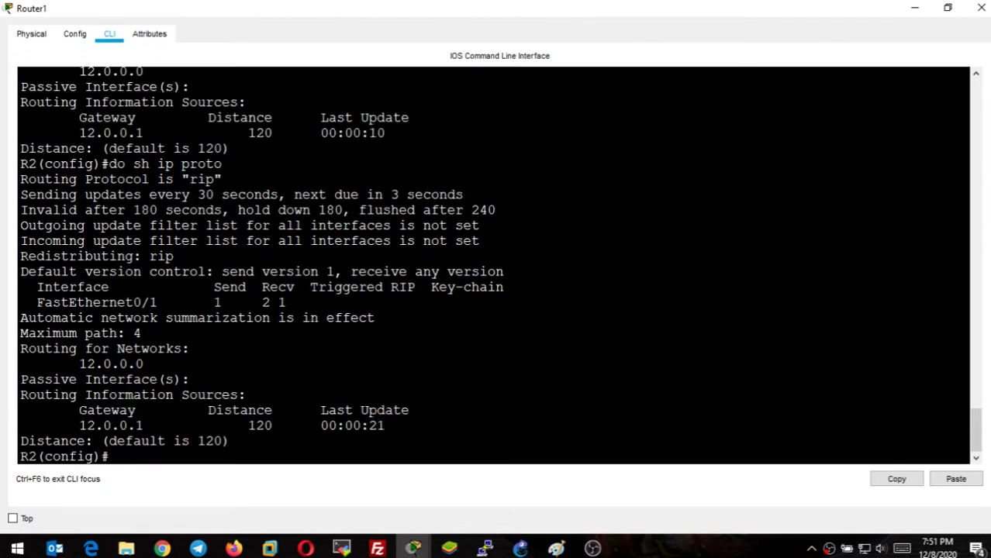
drag(79, 410, 153, 426)
click(152, 425)
drag(208, 411, 297, 425)
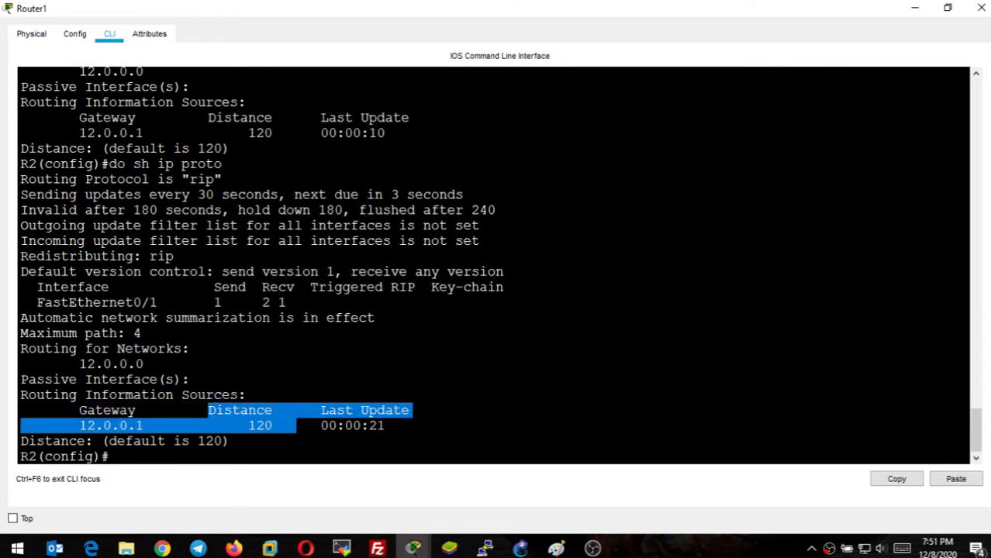
click(282, 426)
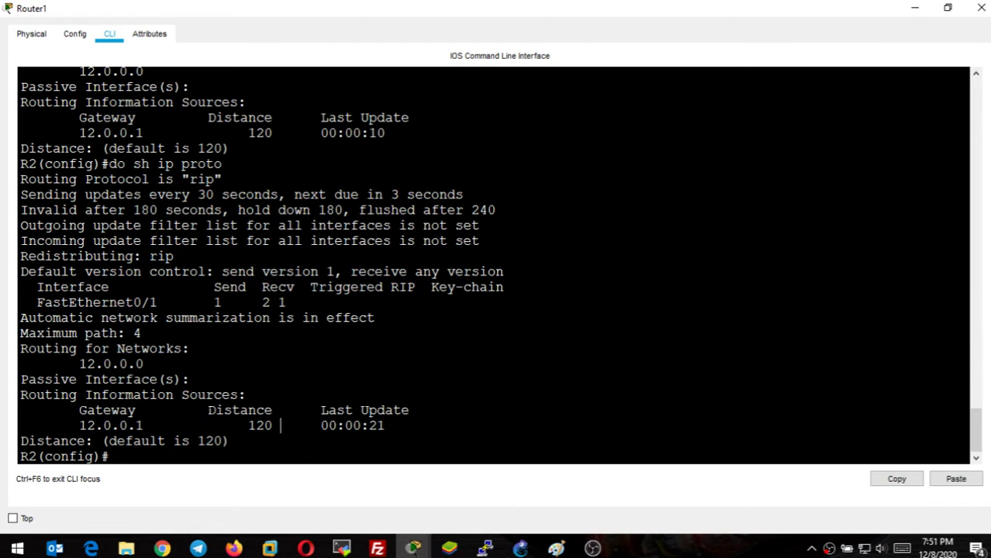
drag(208, 410, 385, 426)
click(273, 425)
click(385, 426)
Repeat do sh ip proto three times on R2 to compare the last update timer, and add blank prompt lines.
key(Up)
key(Return)
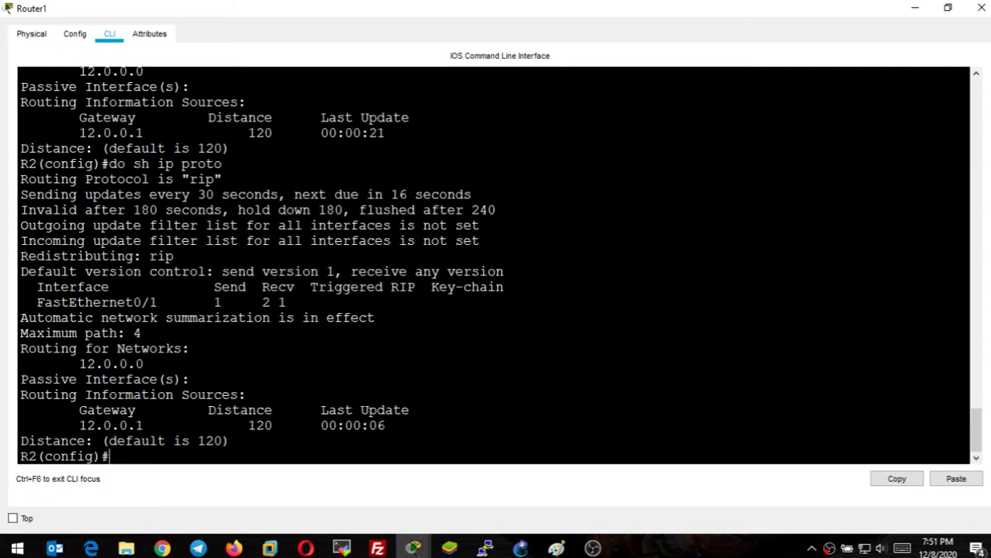
key(Up)
key(Return)
key(Up)
key(Return)
key(Return)
key(Return)
text(router)
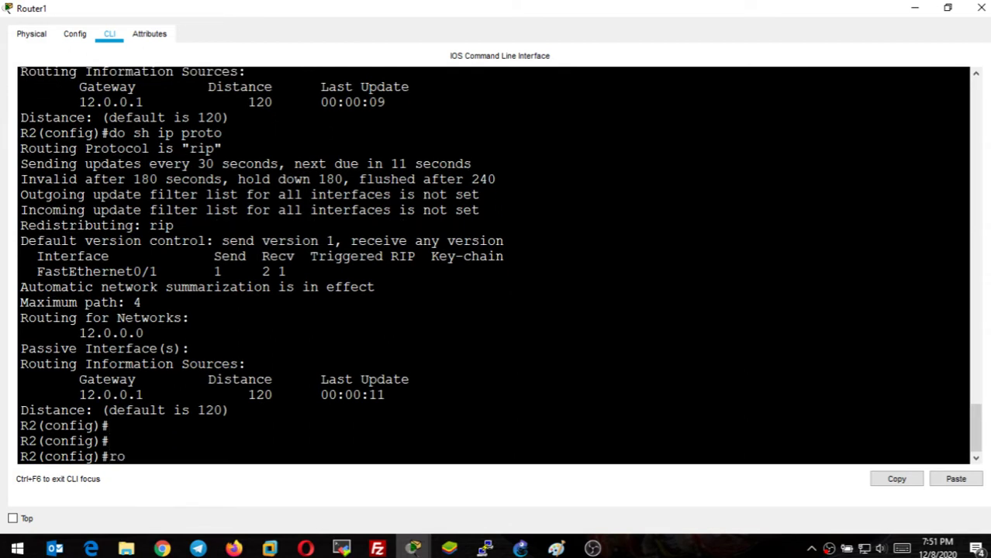
key(Tab)
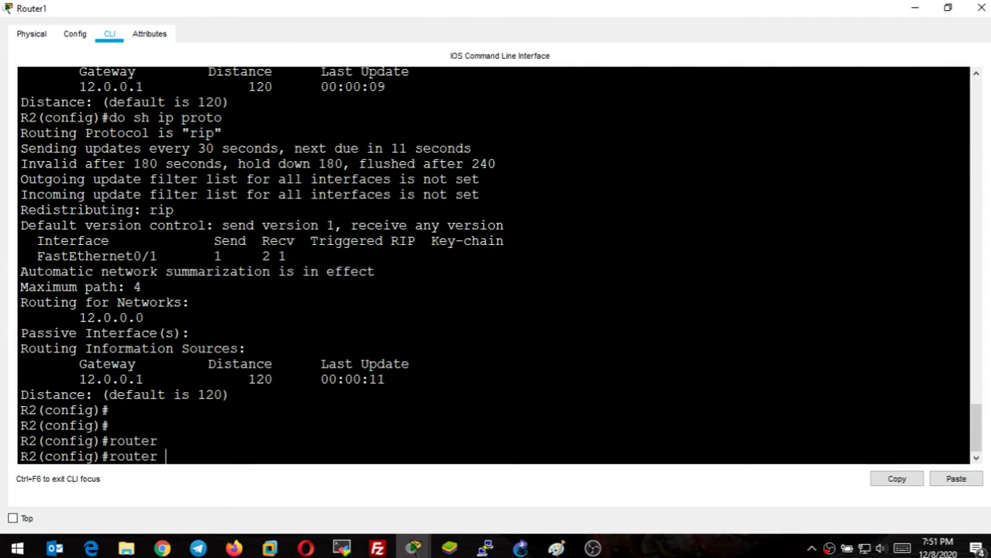
key(BackSpace)
key(BackSpace)
key(BackSpace)
key(BackSpace)
key(BackSpace)
key(BackSpace)
key(BackSpace)
Run do sh ip route on R2 and examine the R code of the RIP route to 10.0.0.0/8.
text(do sh ip route)
key(Return)
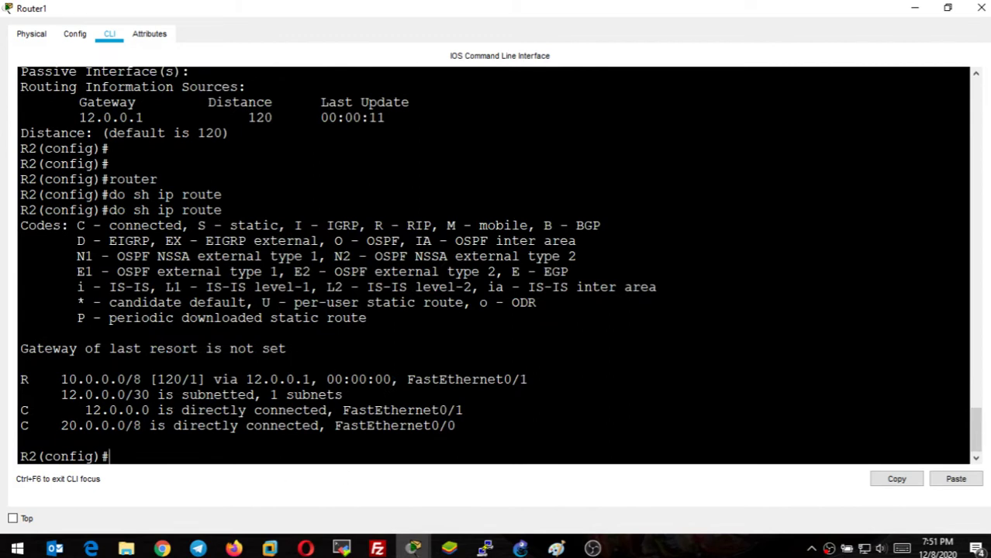
drag(21, 379, 529, 379)
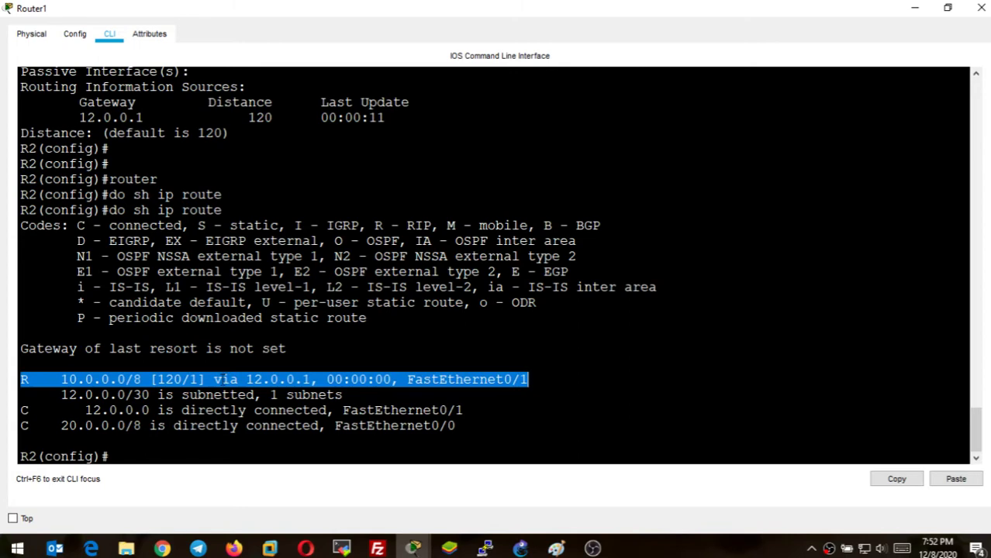
click(222, 379)
drag(21, 380, 28, 379)
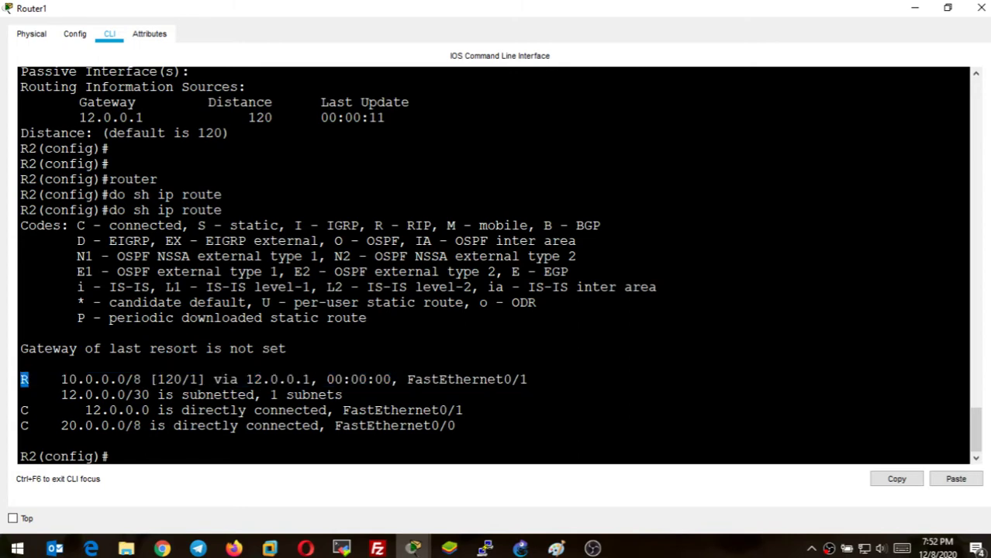
click(29, 379)
double_click(24, 380)
click(45, 379)
Examine the administrative distance and hop count in the brackets of R2's RIP route to 10.0.0.0/8.
drag(157, 379, 182, 379)
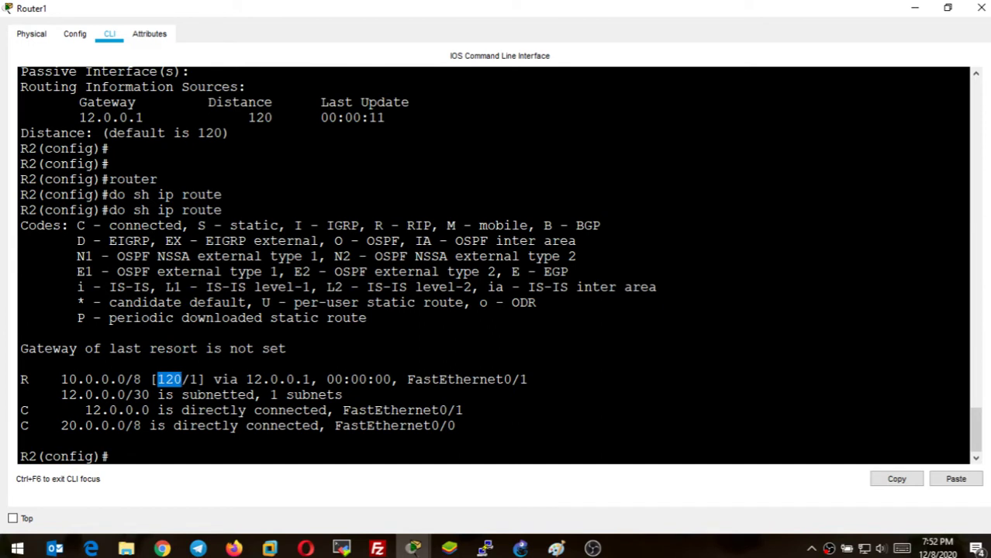
click(193, 379)
drag(190, 379, 200, 379)
drag(151, 379, 206, 379)
click(190, 380)
double_click(169, 379)
drag(190, 379, 199, 379)
Check the network topology, return to R2's command line, and examine the next-hop address of the RIP route.
click(915, 7)
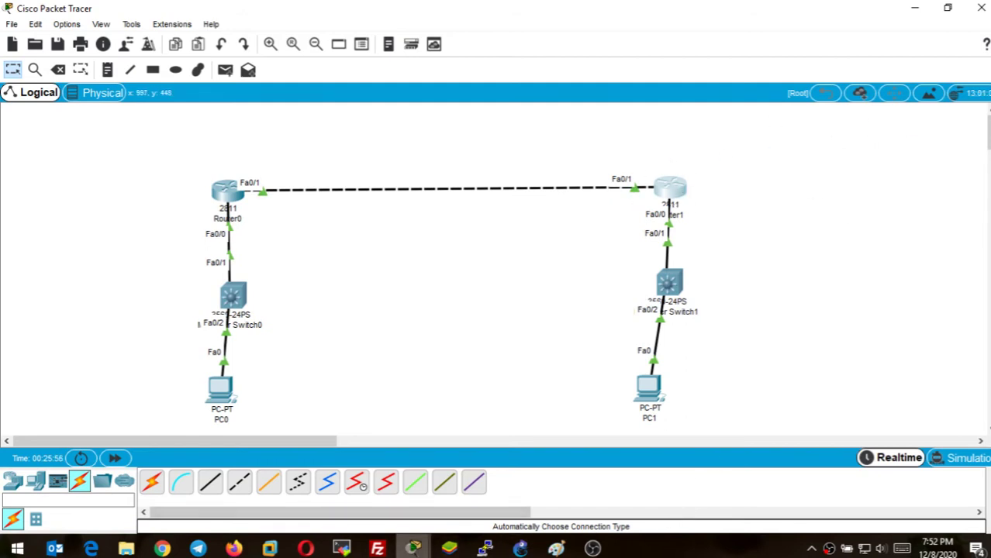
mouse_move(415, 553)
click(491, 487)
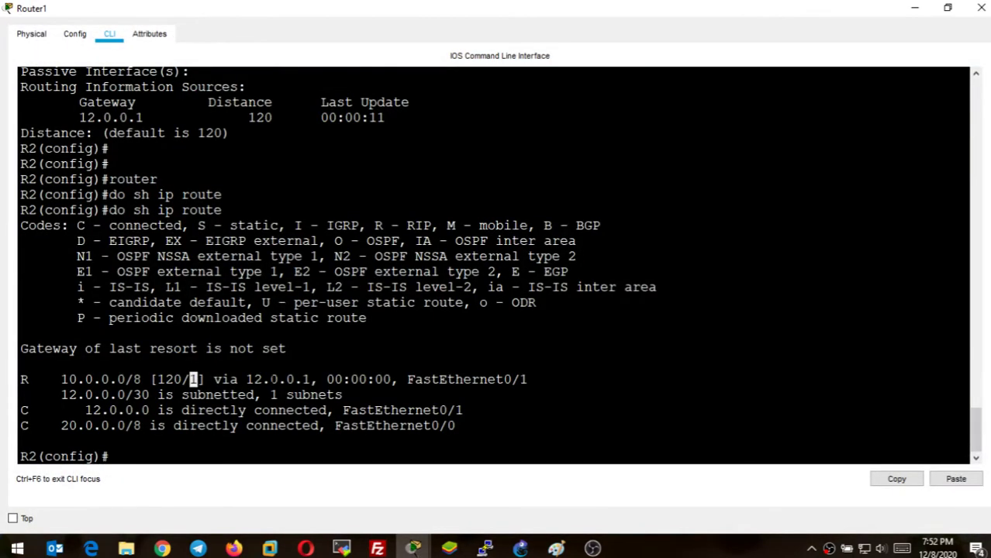
click(254, 379)
drag(246, 379, 311, 379)
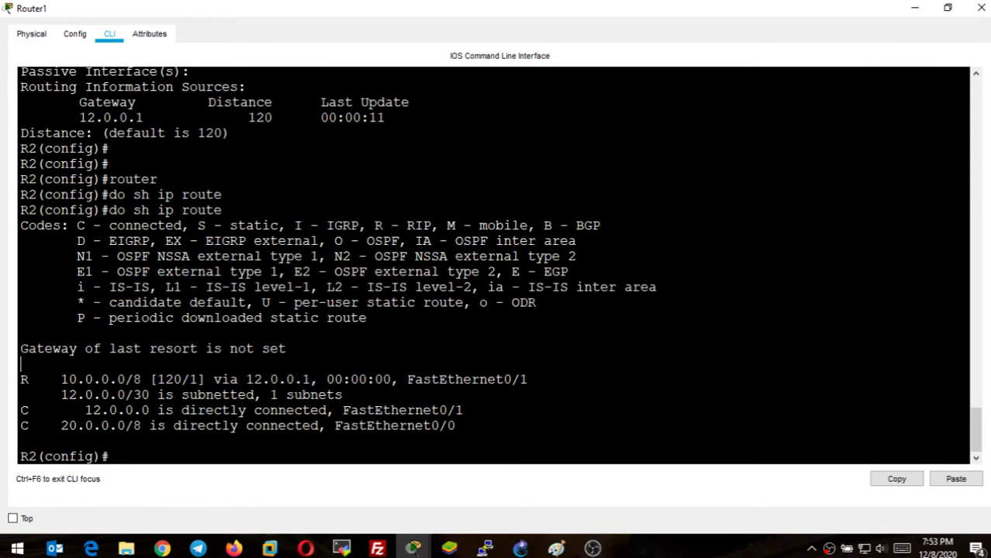
Run do sh ip route twice more on R2 and examine the timer and outgoing interface of the RIP route.
key(Up)
key(Return)
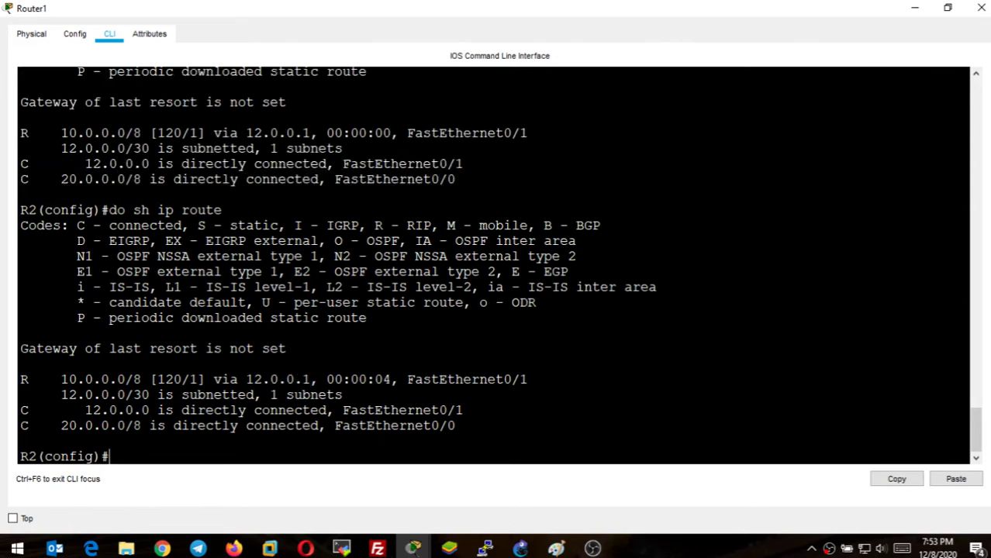
drag(407, 379, 528, 379)
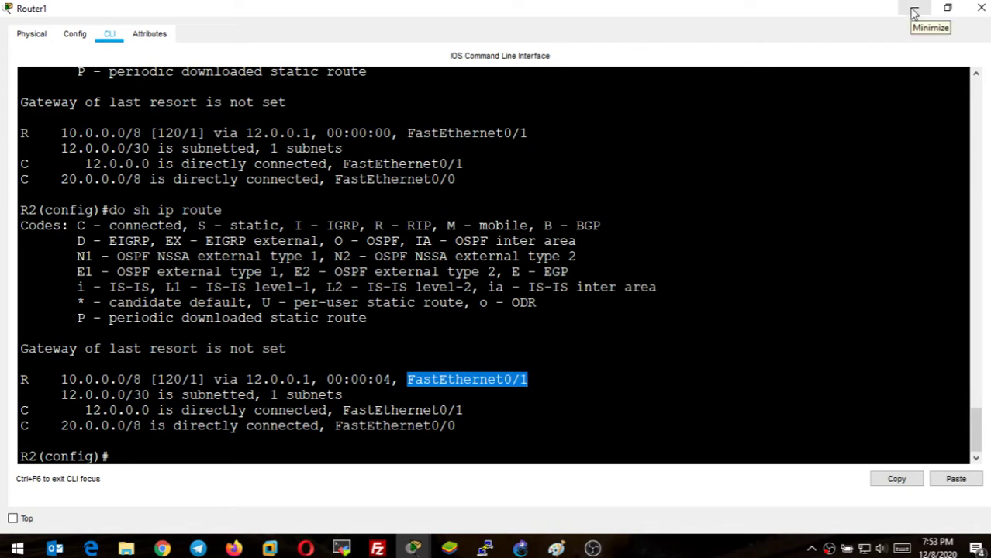
key(Up)
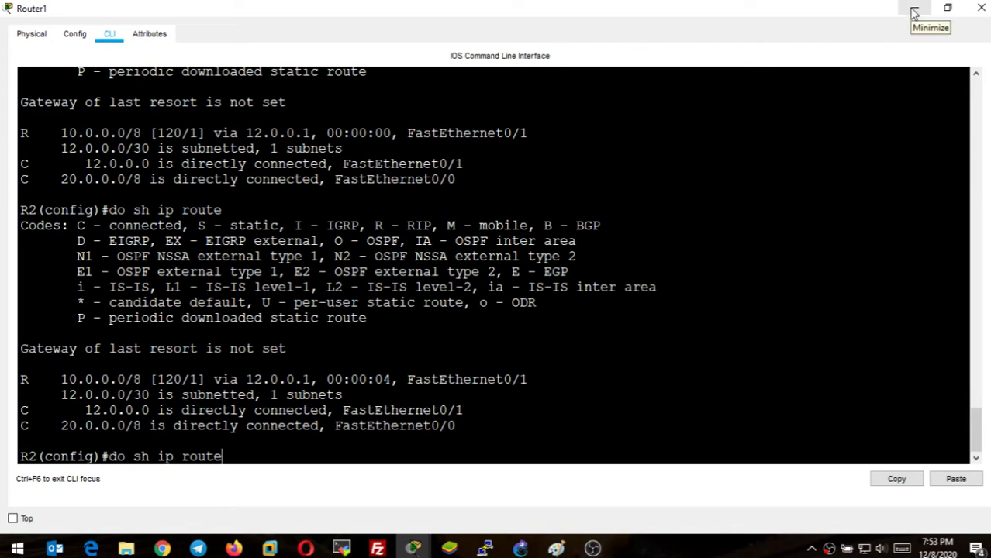
key(Return)
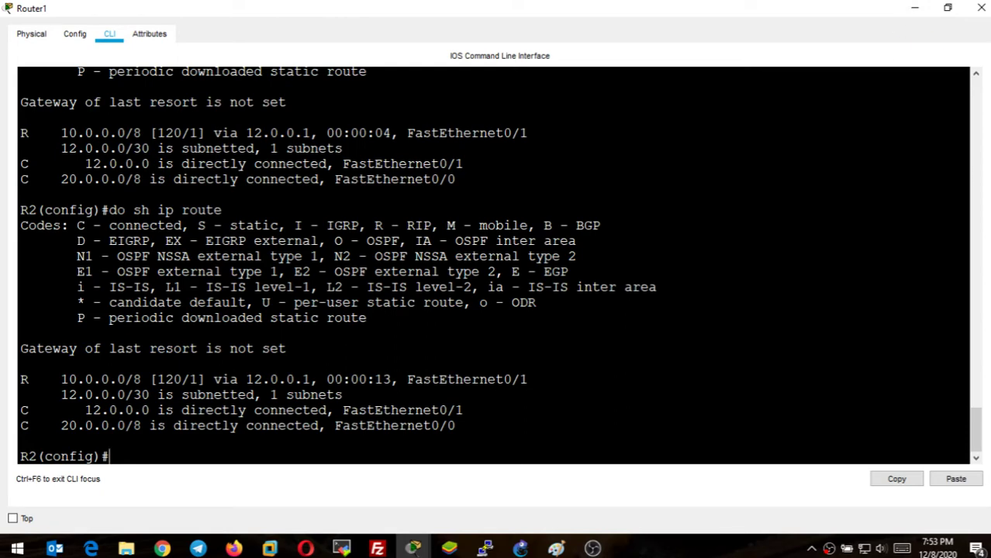
Examine the timer of the RIP route to 10.0.0.0/8 on R2 and return to an empty prompt.
drag(326, 379, 392, 379)
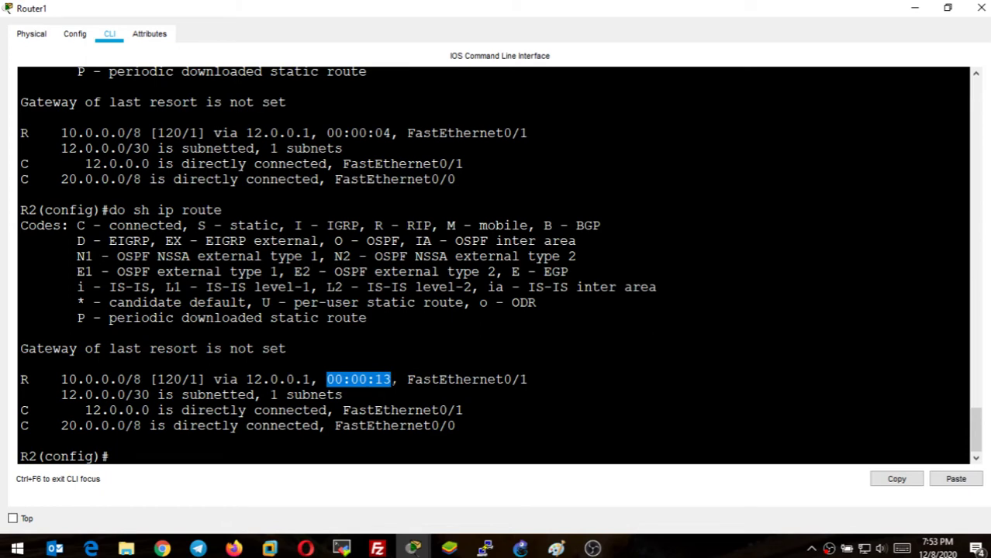
key(Return)
key(Return)
key(Return)
text(rout)
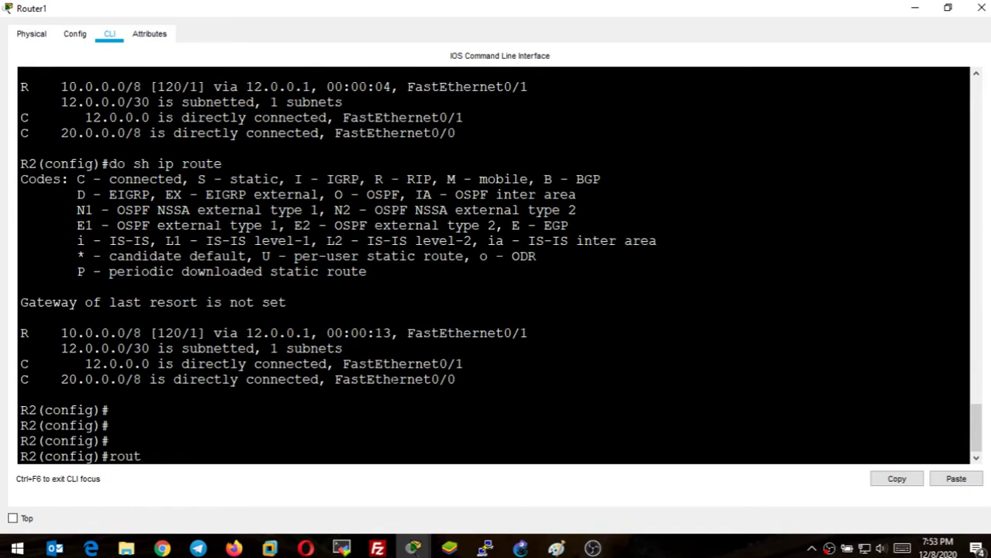
key(BackSpace)
key(BackSpace)
key(BackSpace)
key(BackSpace)
Return to the network topology and switch from Realtime to Simulation mode.
click(915, 8)
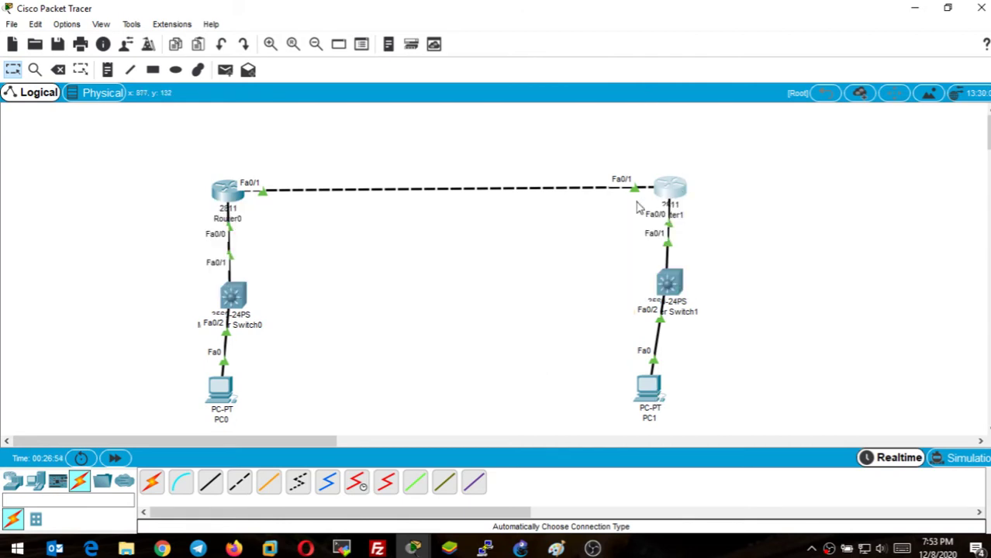
mouse_move(242, 207)
mouse_move(218, 404)
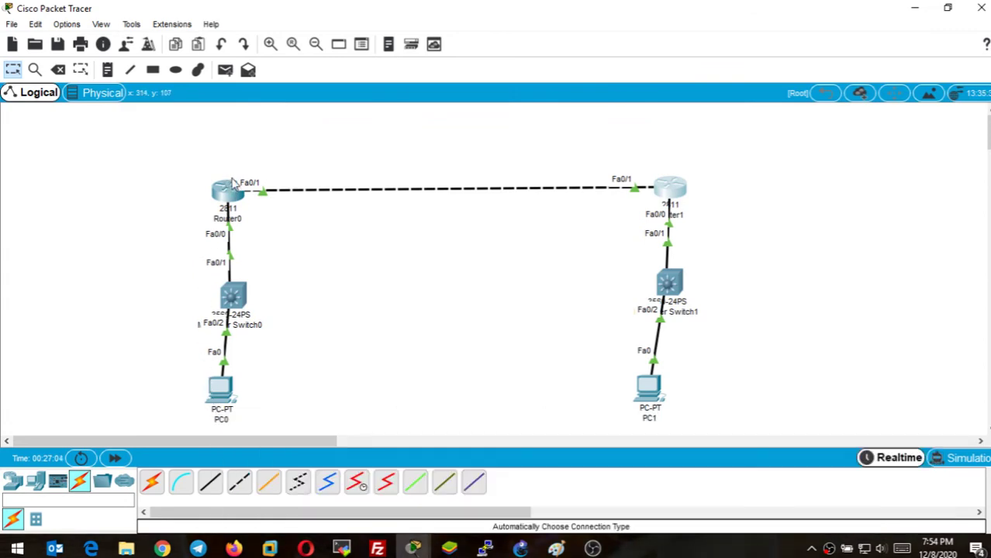
click(938, 458)
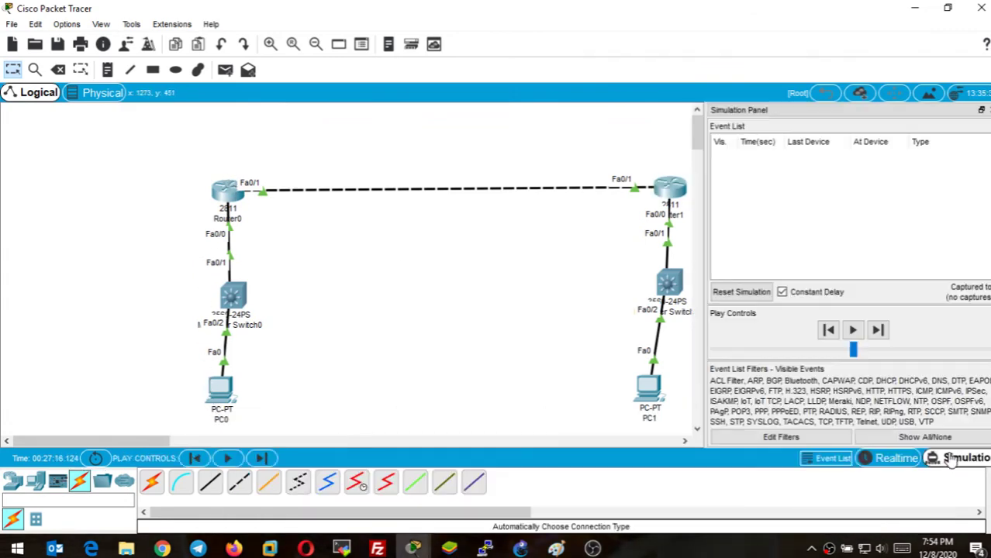
Ping 10.0.0.10 from PC1's command prompt and return to the topology.
click(648, 391)
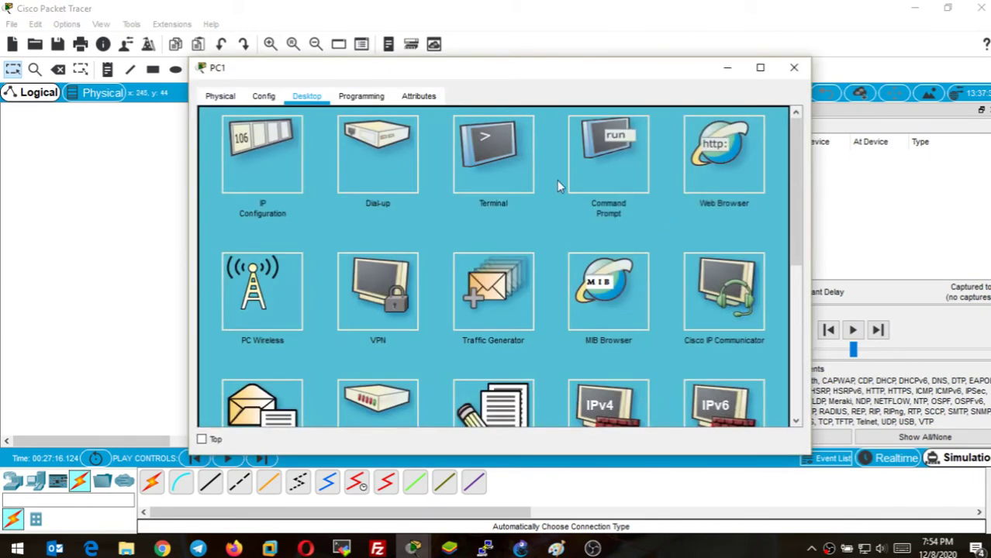
click(620, 185)
text(p)
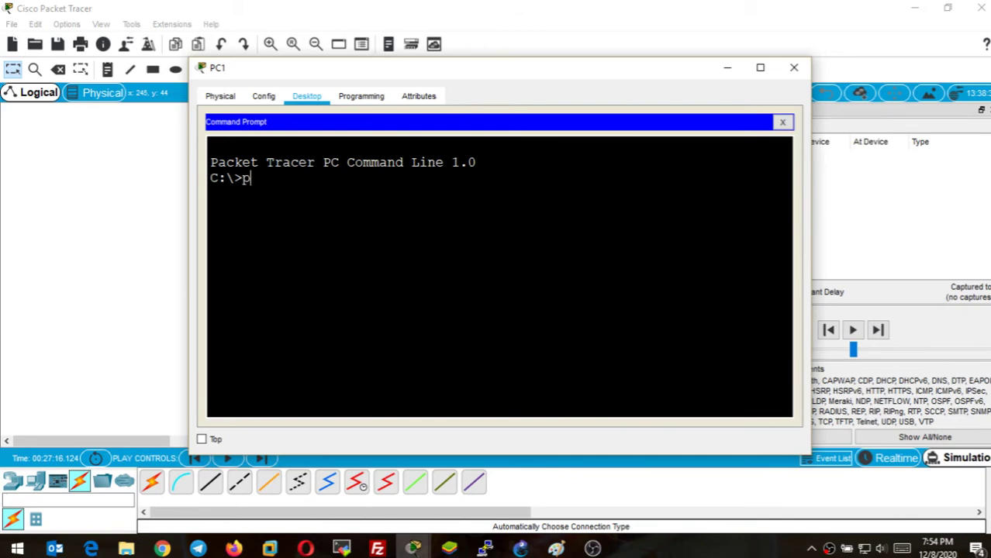
text(ing 10.0.0.10)
key(Return)
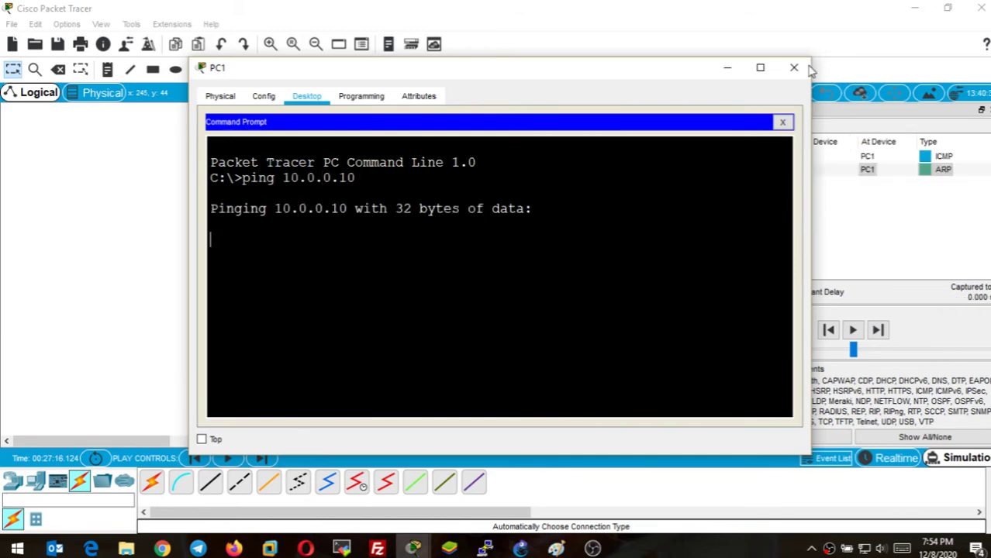
click(728, 67)
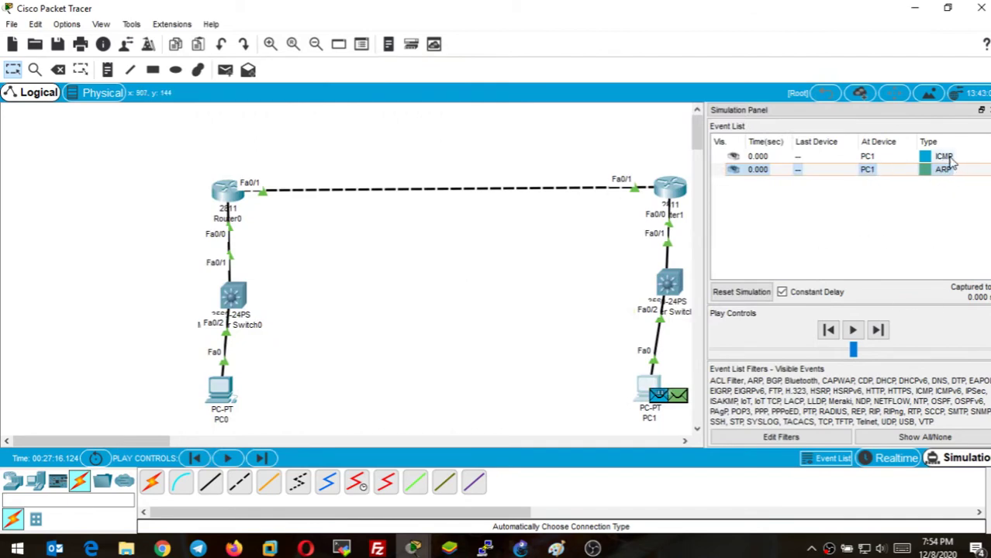
Advance the simulation event by event through the ARP exchange between PC1 and Router1.
click(878, 330)
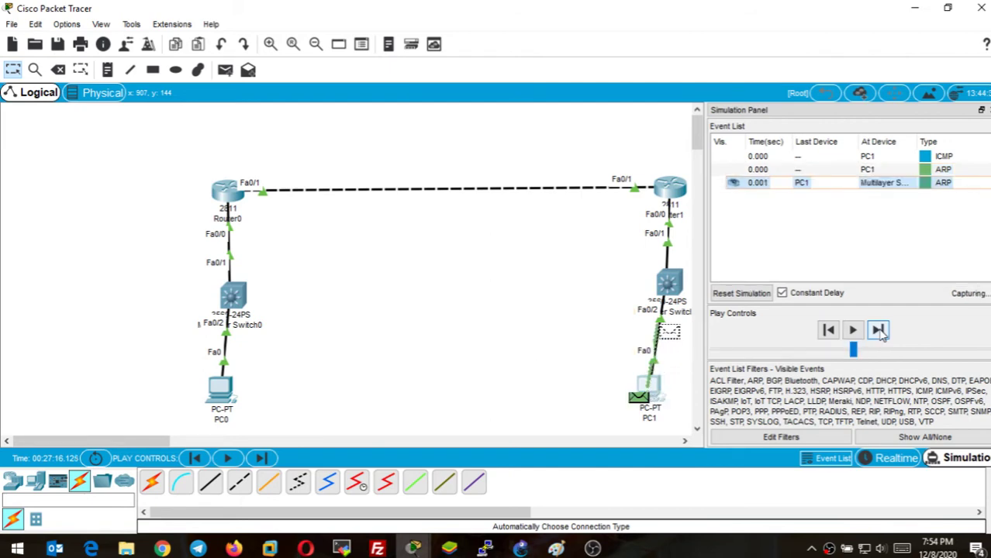
click(879, 330)
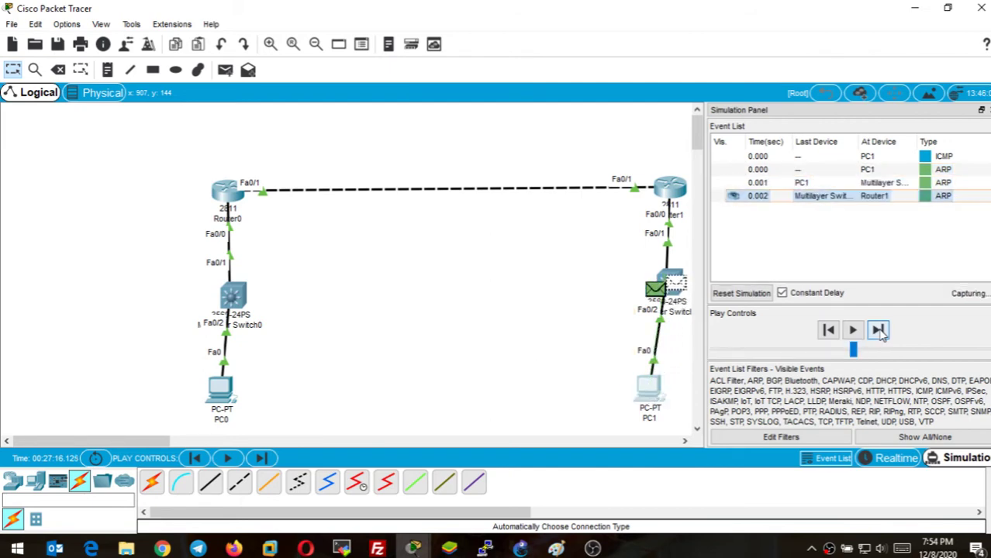
click(878, 330)
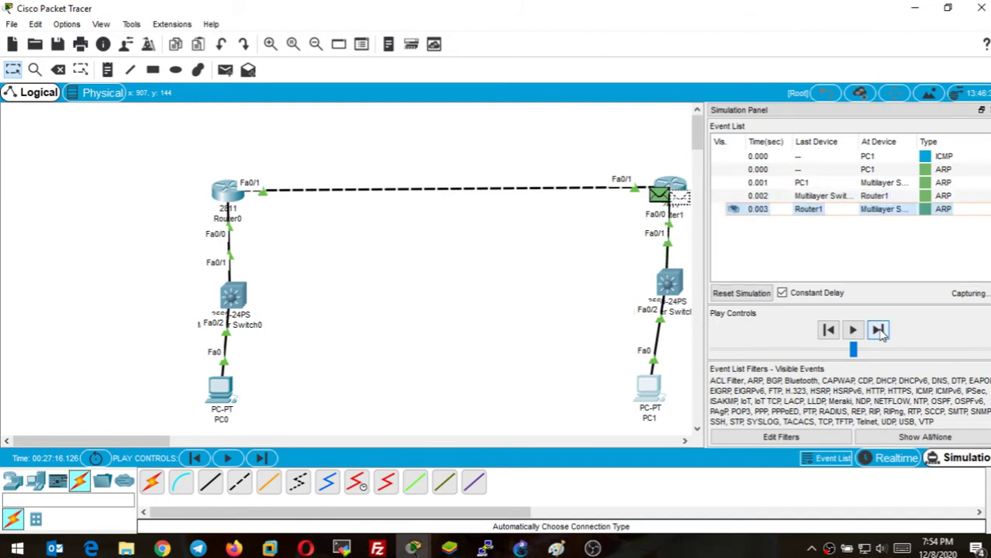
click(878, 330)
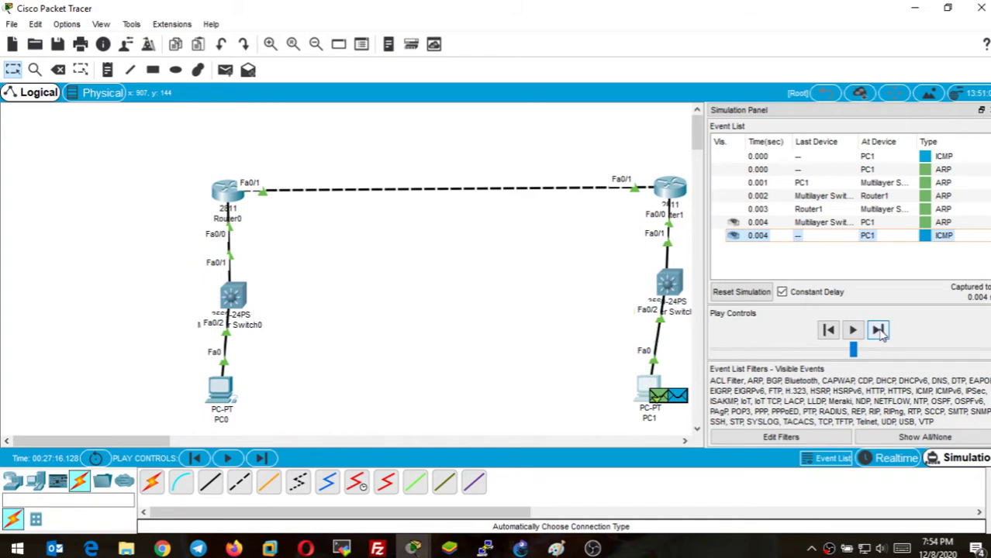
Advance the ICMP packet from PC1 through the switch and Router1 to Router0.
click(877, 331)
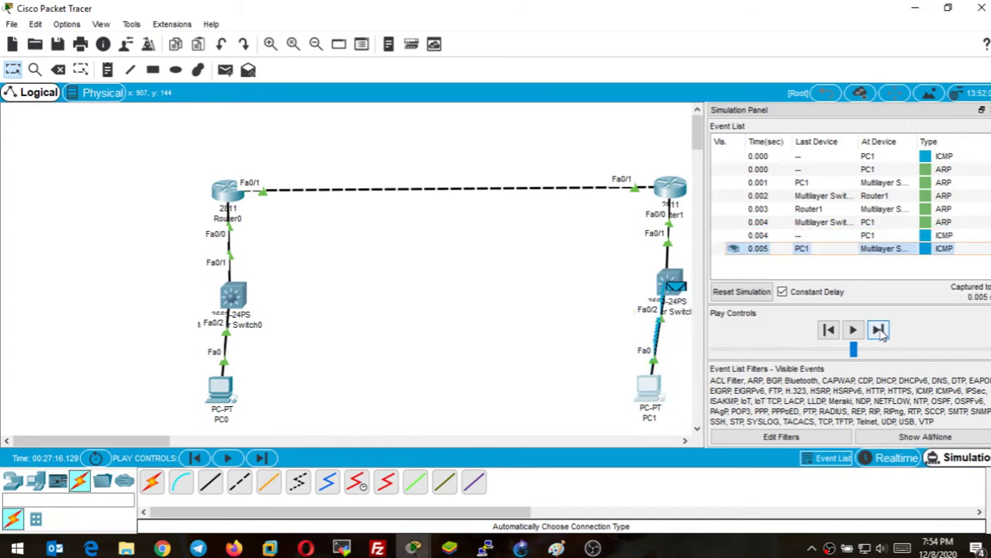
click(878, 331)
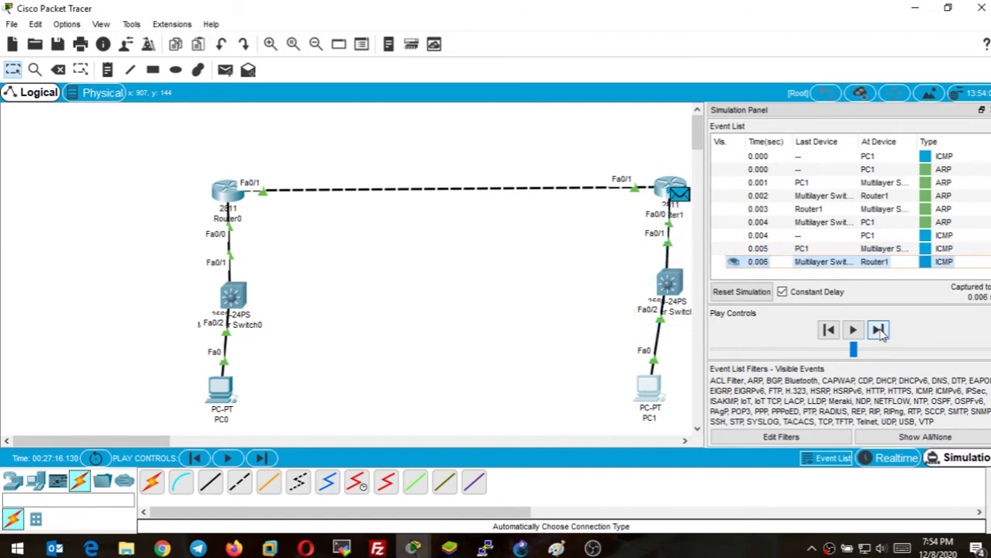
click(879, 331)
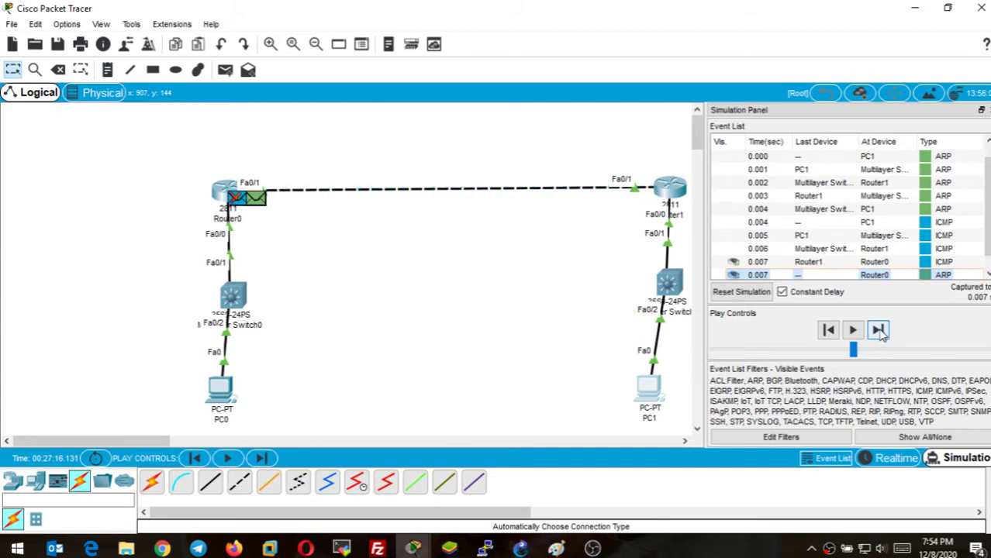
Advance the simulation through the ARP exchange between Router0 and PC0.
click(878, 331)
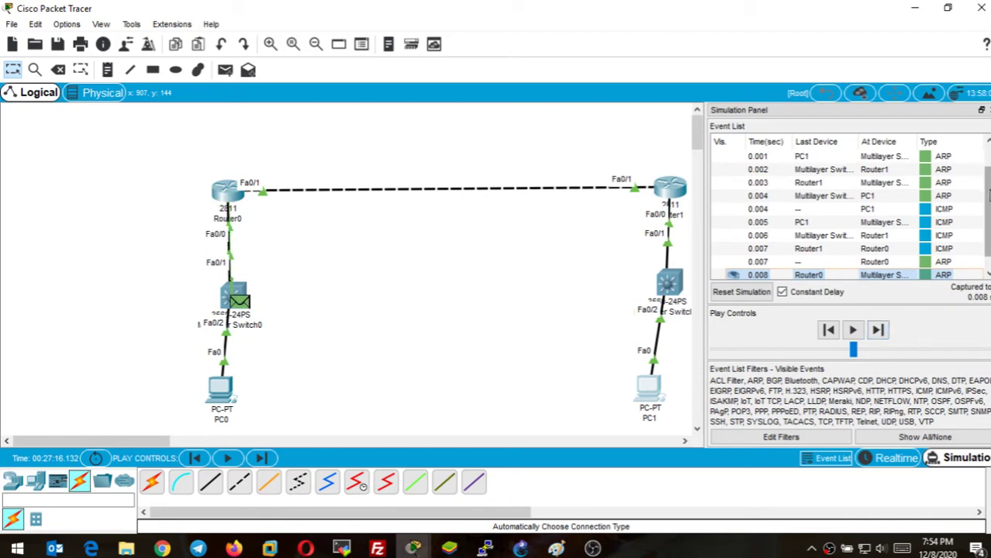
scroll(986, 248, down, 1)
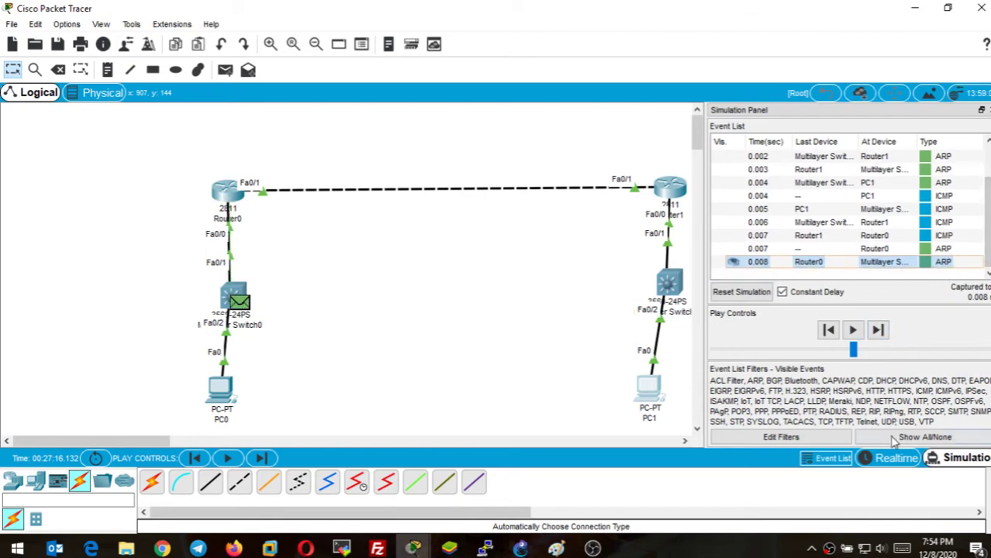
click(878, 331)
click(881, 334)
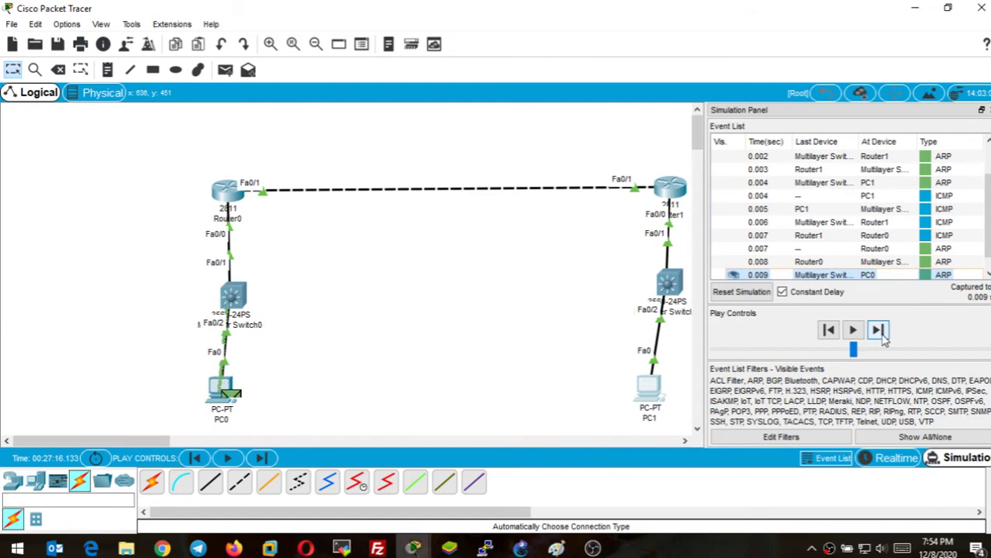
click(877, 330)
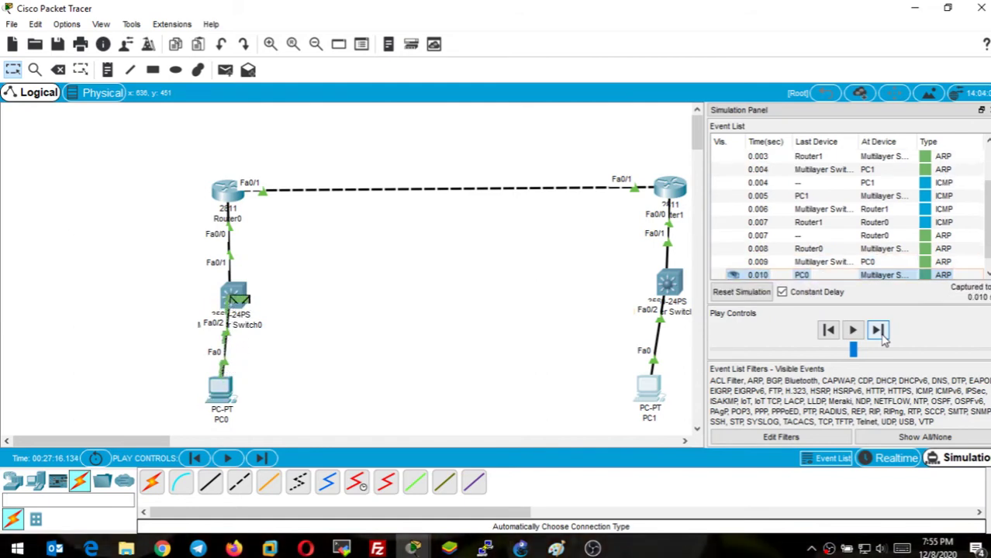
click(880, 331)
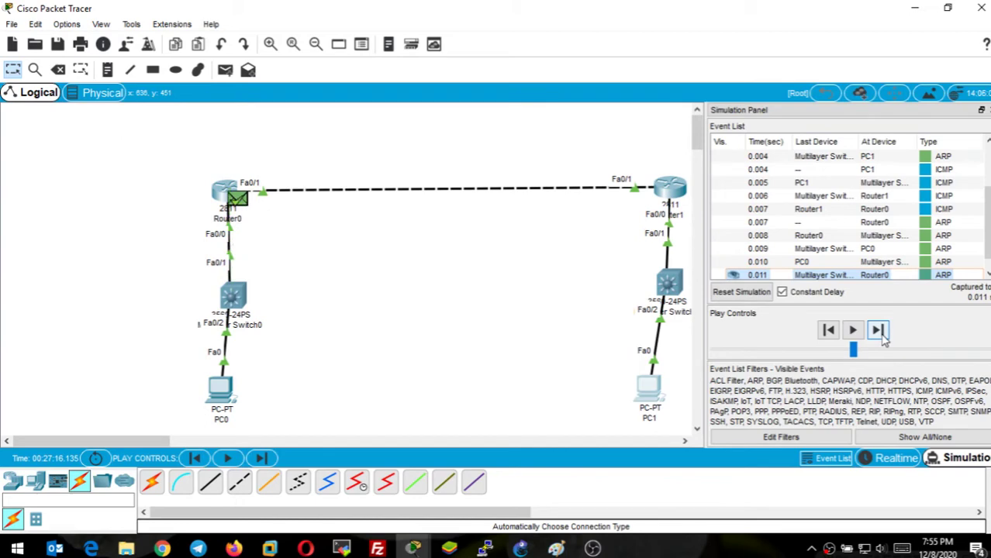
Advance the simulation past the DTP and STP events and through Router0's RIPv1 update to Router1.
click(881, 334)
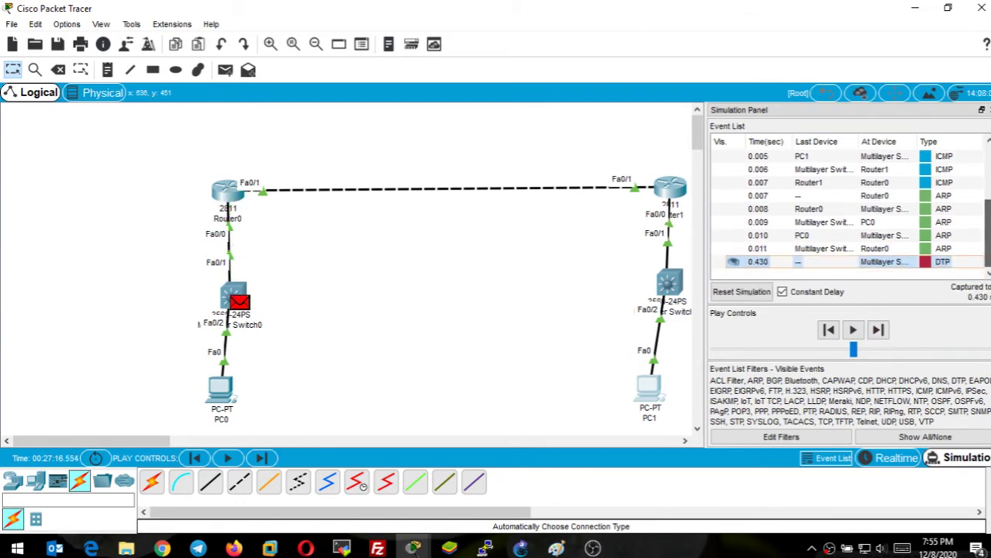
click(878, 331)
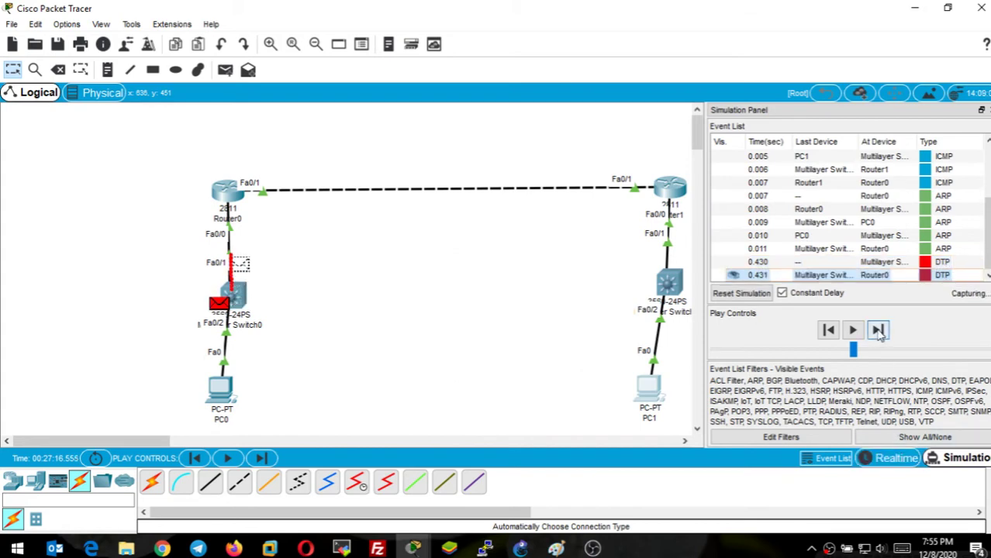
click(879, 331)
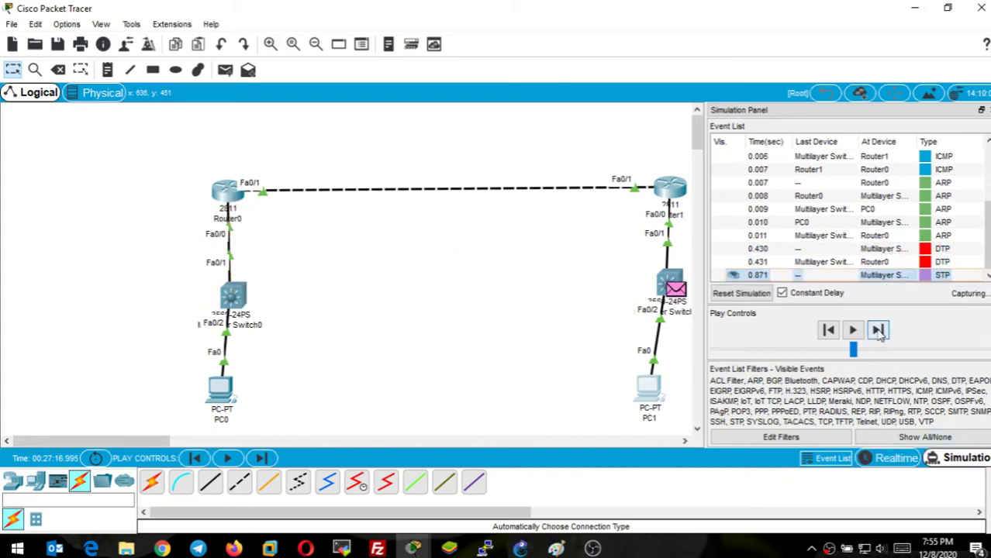
click(879, 331)
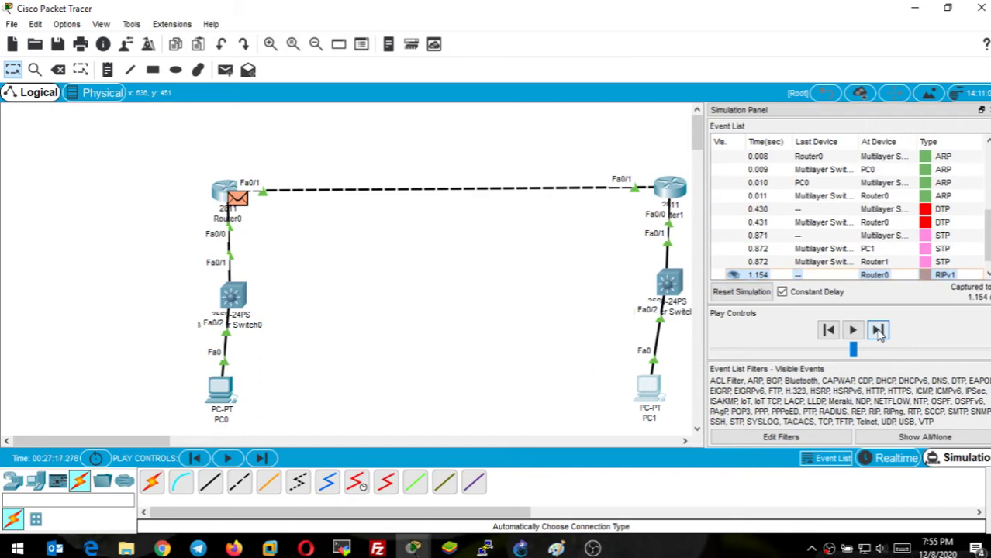
click(879, 331)
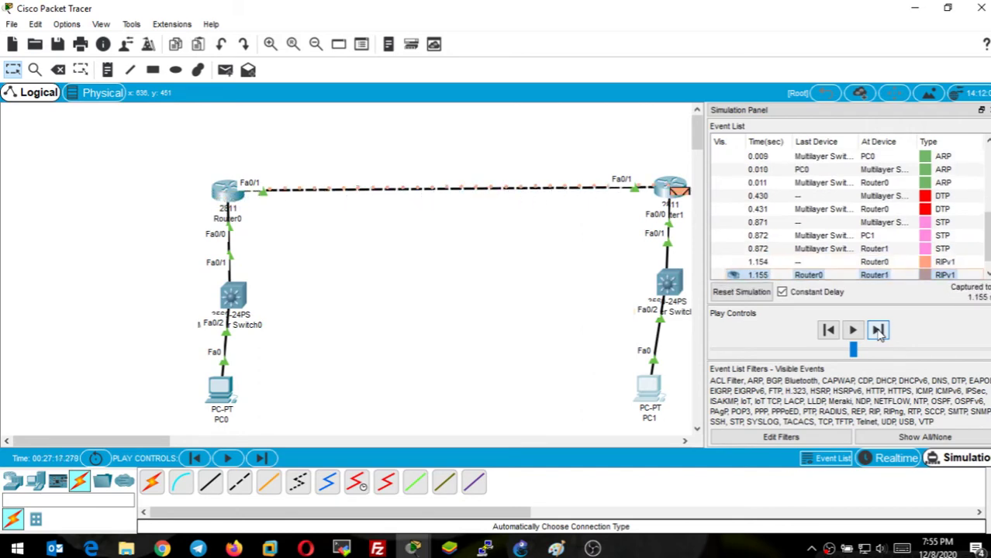
click(879, 331)
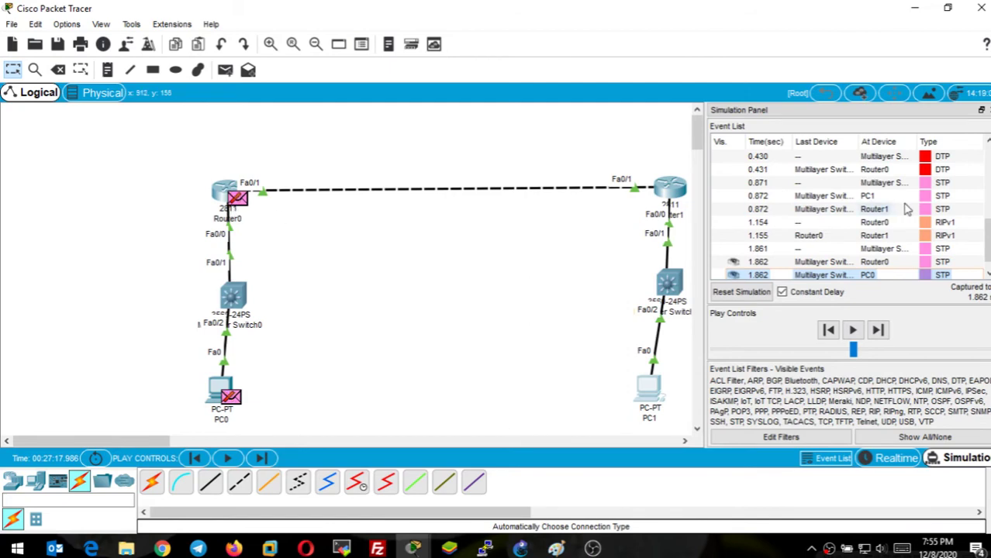
Inspect the PDU information of the ICMP event at Router0 and close it.
scroll(959, 217, up, 3)
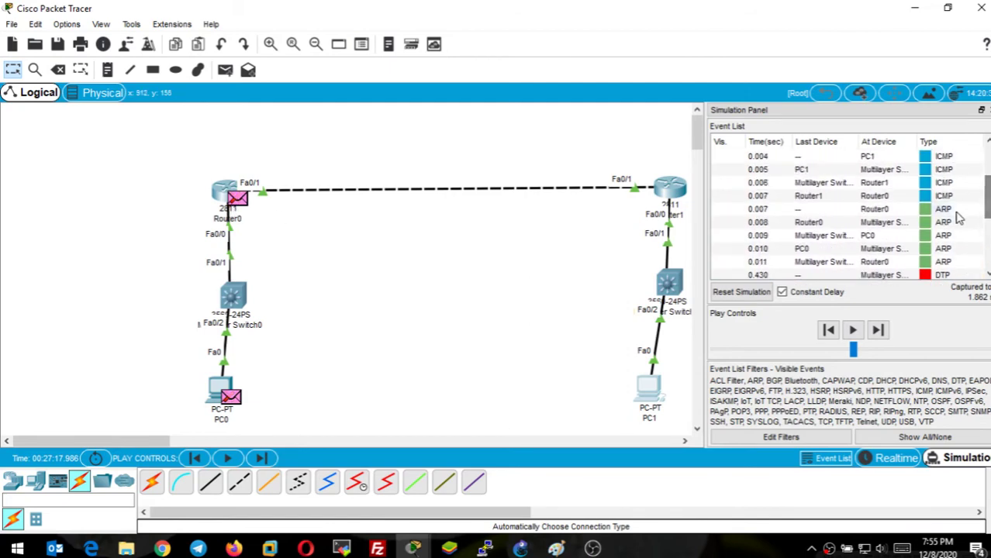
click(874, 195)
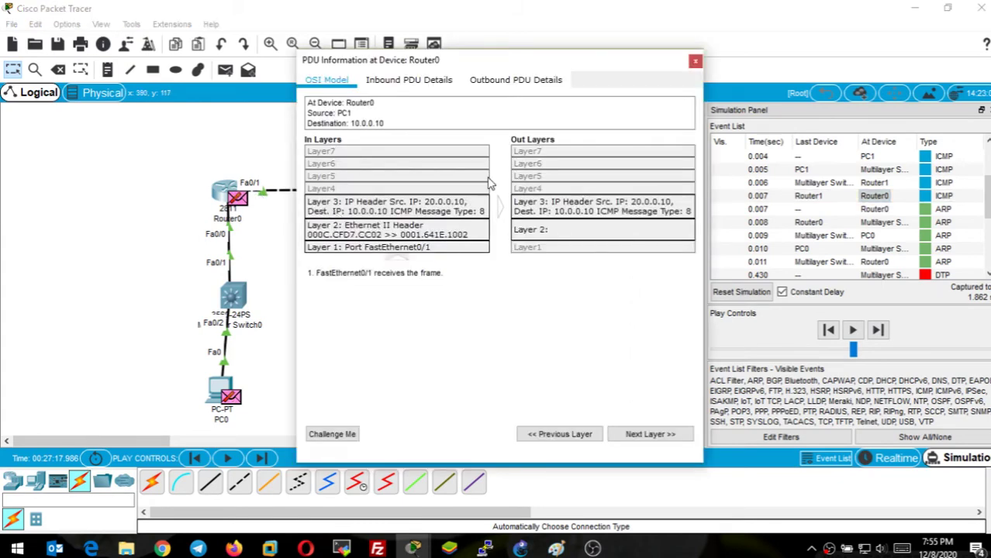
click(695, 60)
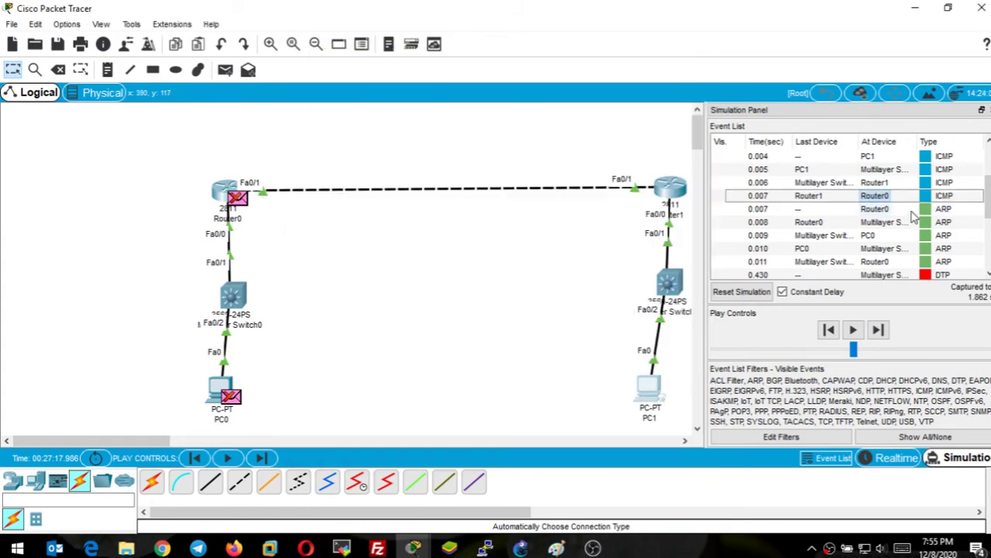
Open the PDU information of the RIPv1 event originating at Router0.
scroll(986, 206, down, 1)
scroll(986, 205, down, 2)
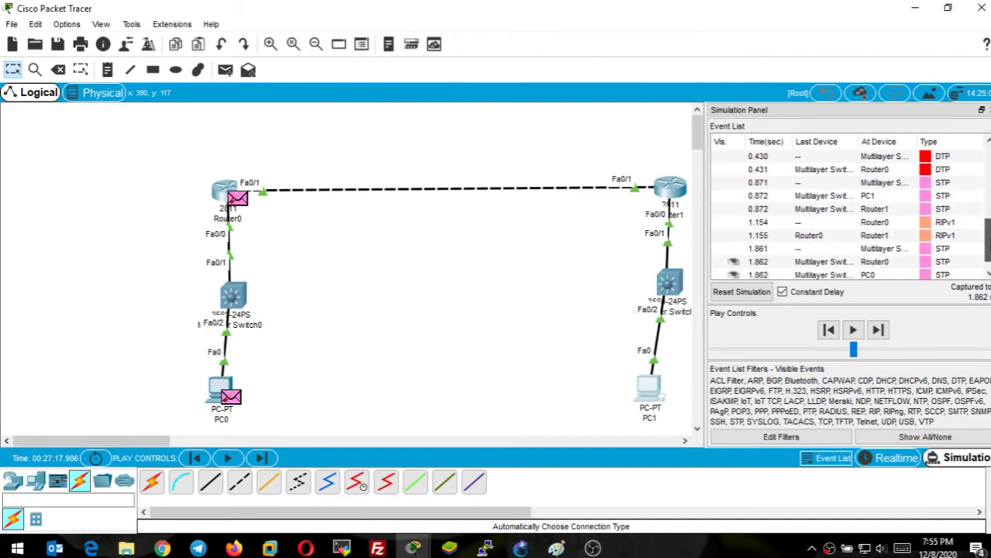
click(892, 222)
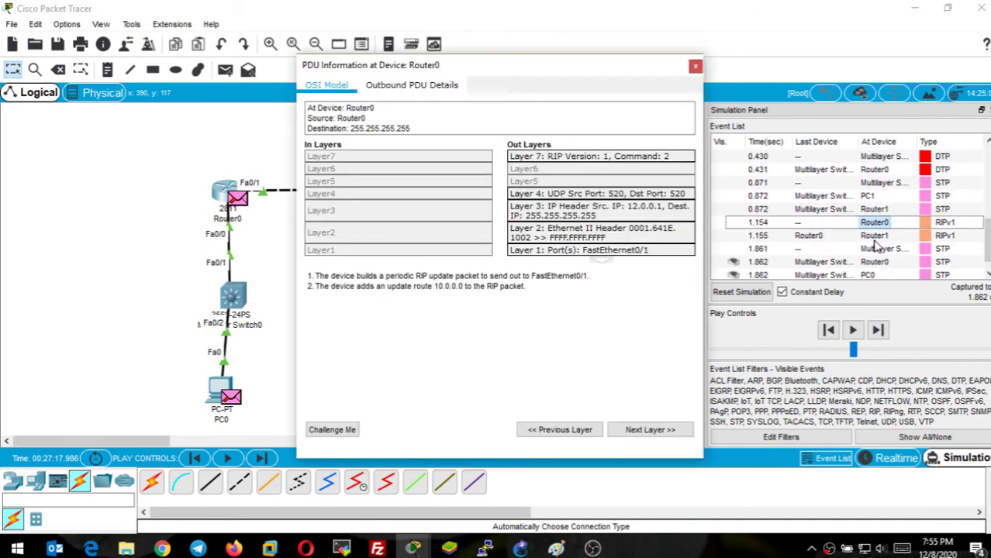
Examine the address family, network address, subnet mask, next hop and metric of the Rip Route Packet in Router0's outbound PDU details.
click(390, 87)
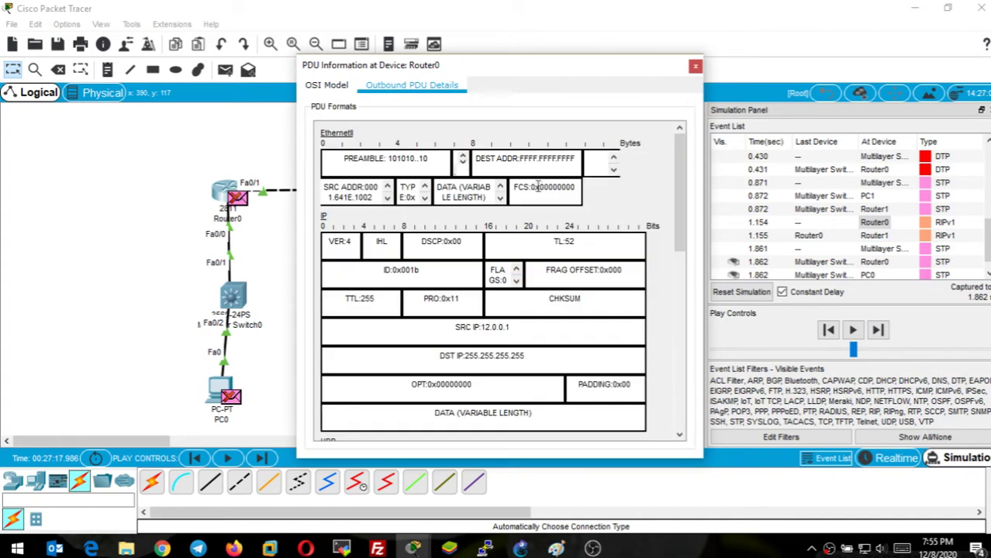
scroll(347, 178, down, 10)
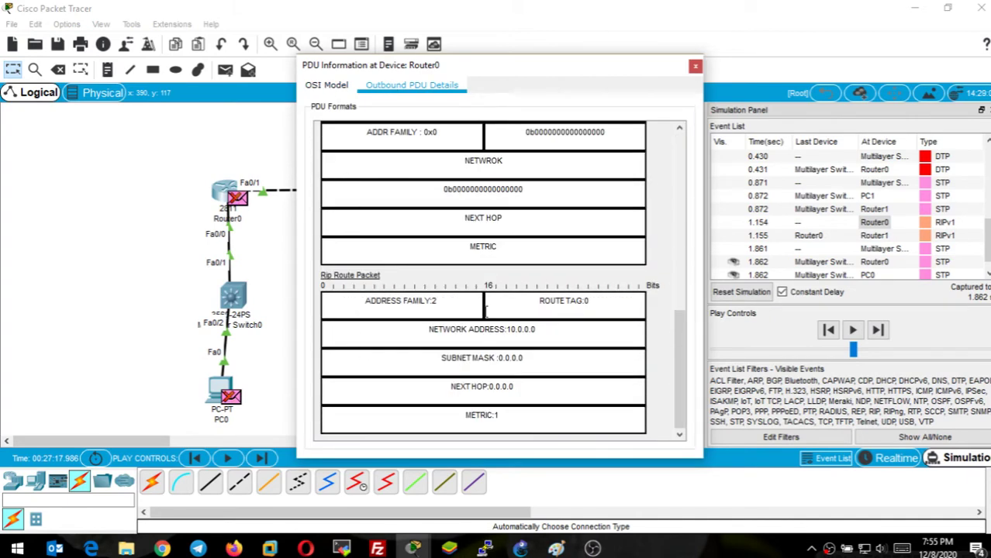
drag(373, 302, 550, 313)
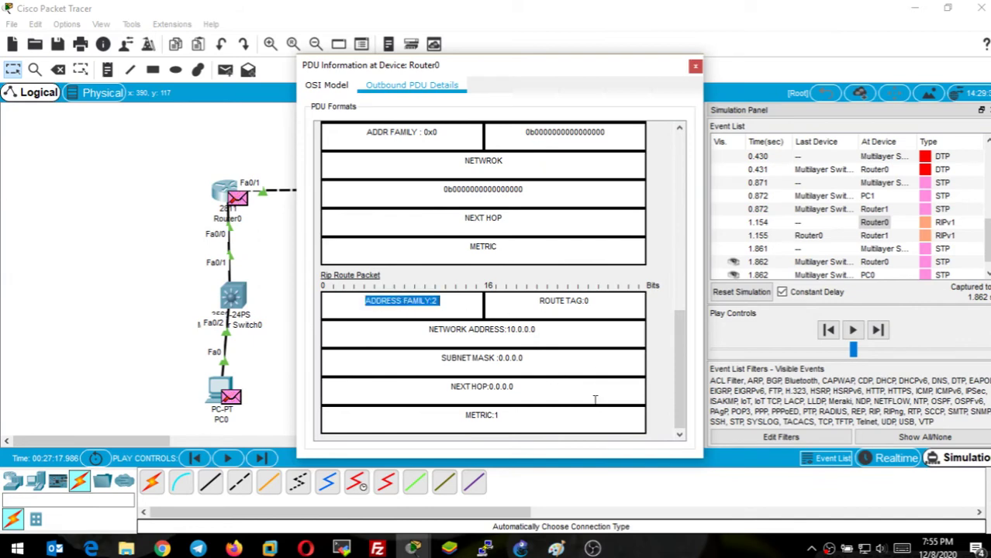
click(451, 387)
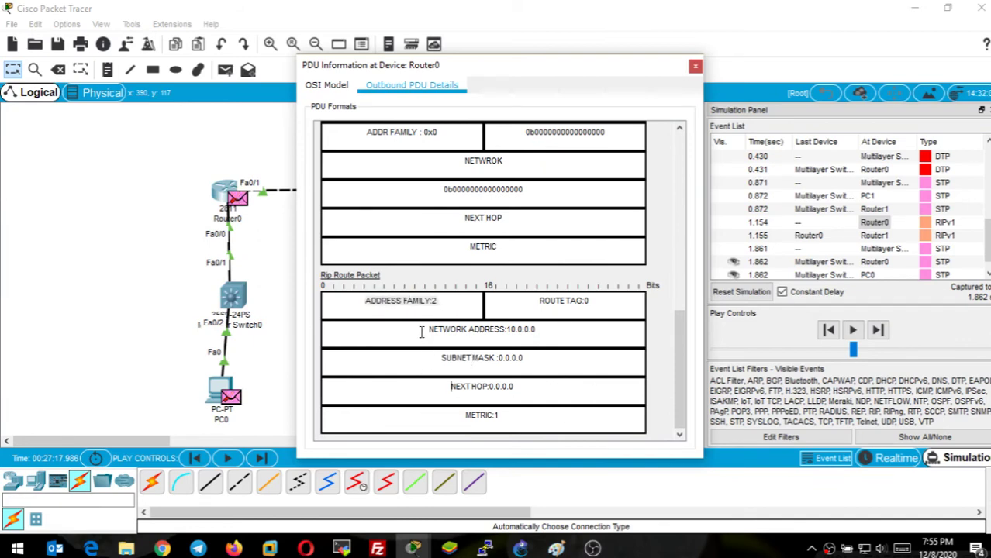
drag(425, 330, 562, 331)
click(540, 359)
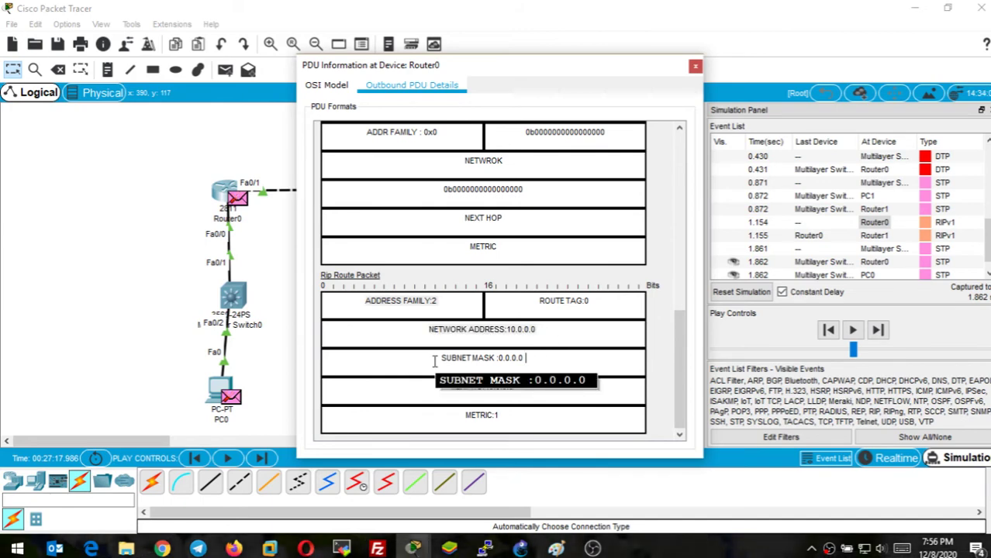
drag(428, 329, 546, 330)
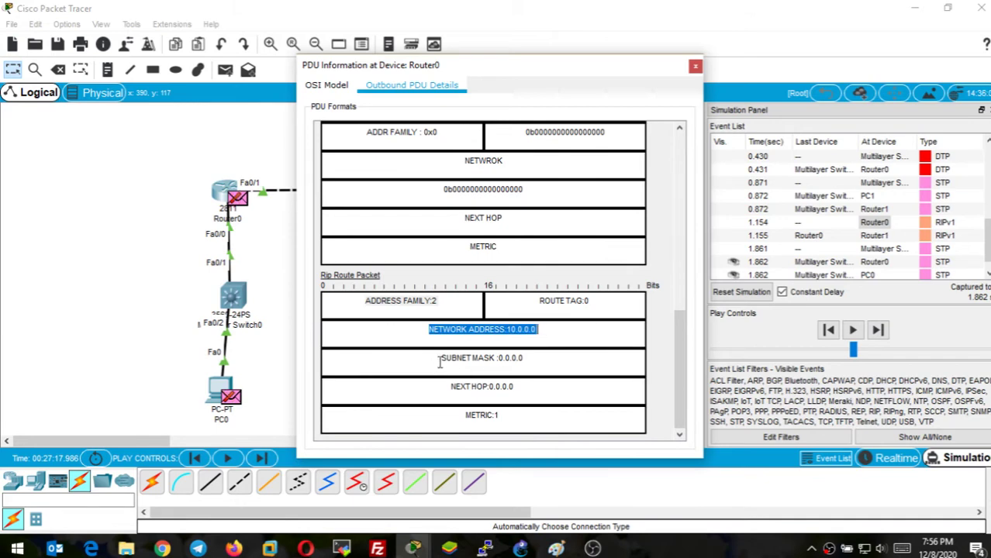
drag(440, 362, 548, 363)
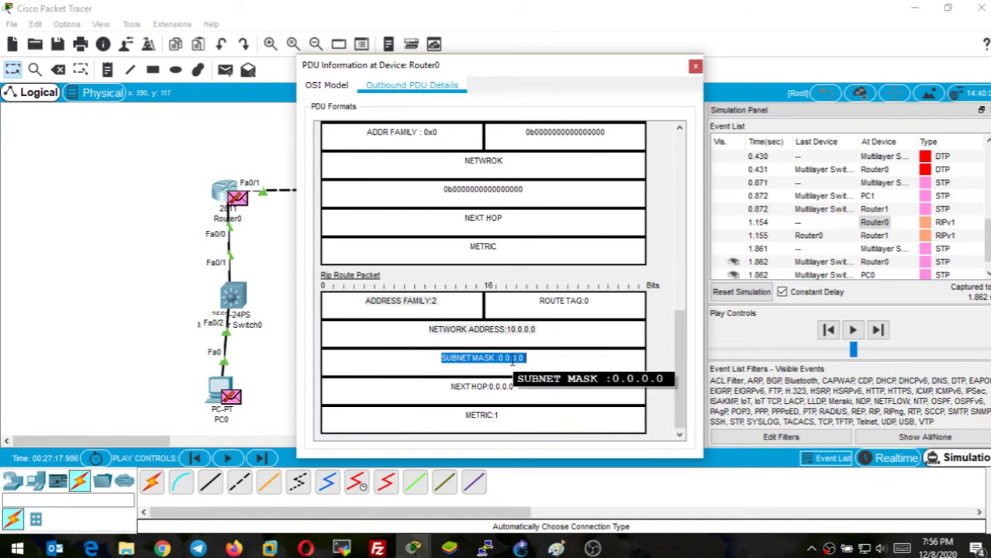
drag(449, 386, 536, 386)
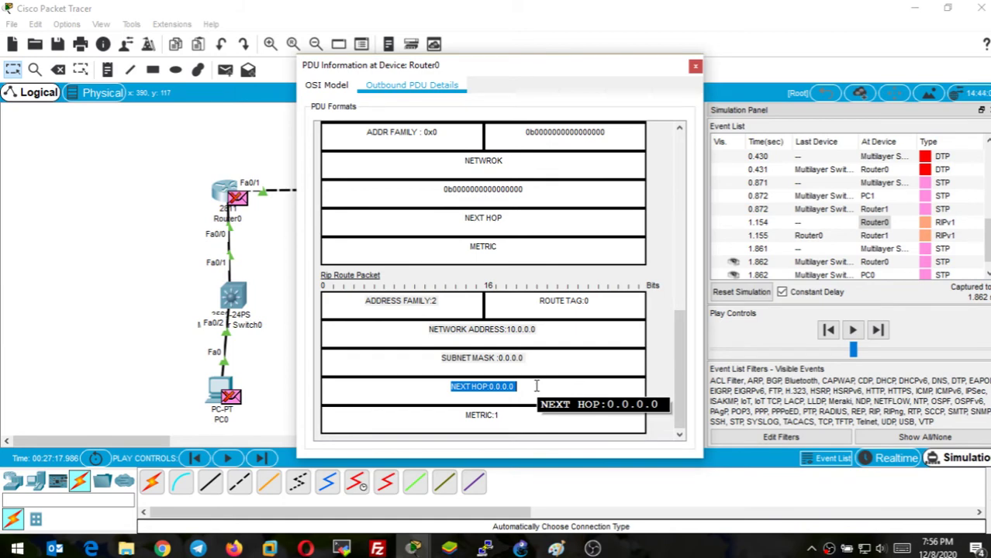
drag(463, 417, 510, 419)
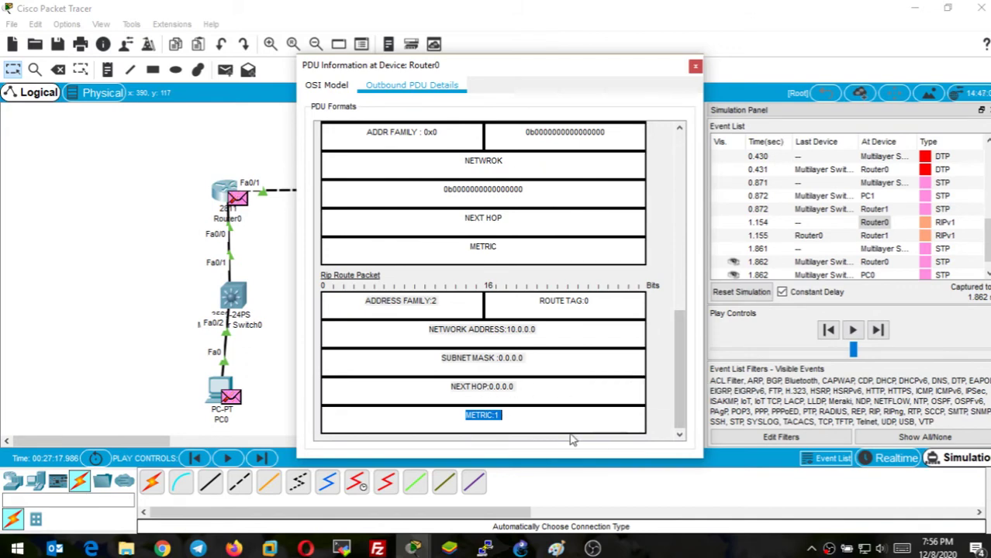
Examine the address family in the RIP v.1 header and the ports and length in the UDP header.
drag(681, 392, 678, 331)
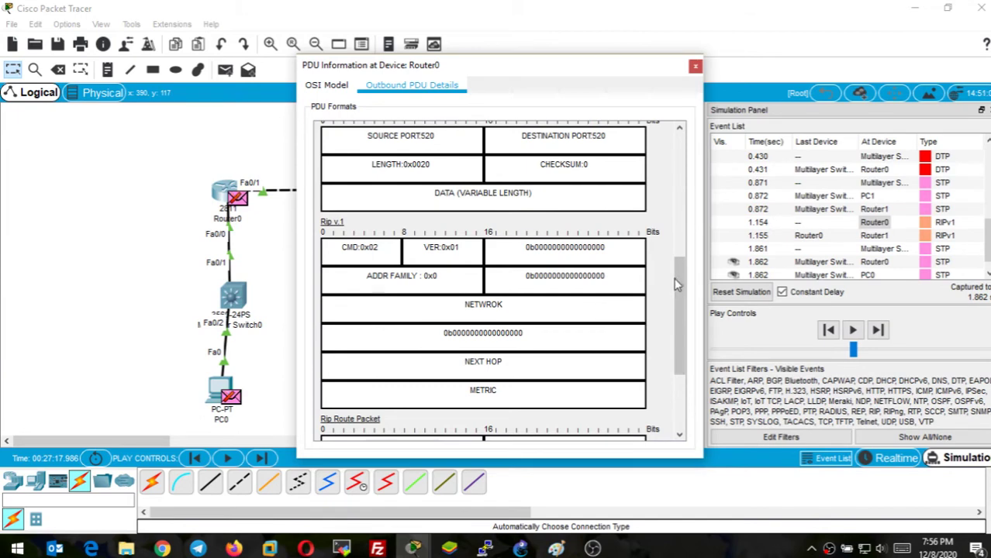
drag(675, 278, 679, 303)
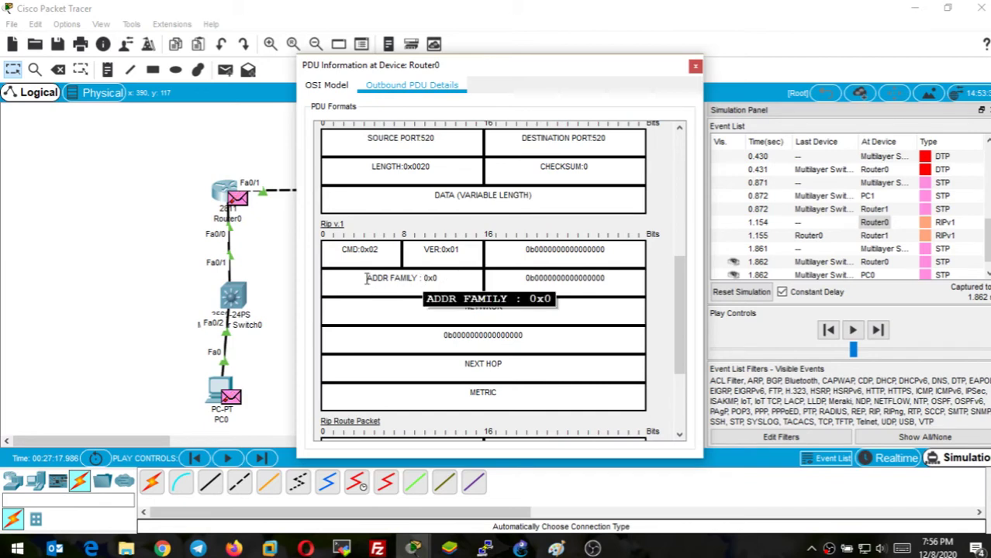
drag(366, 277, 440, 280)
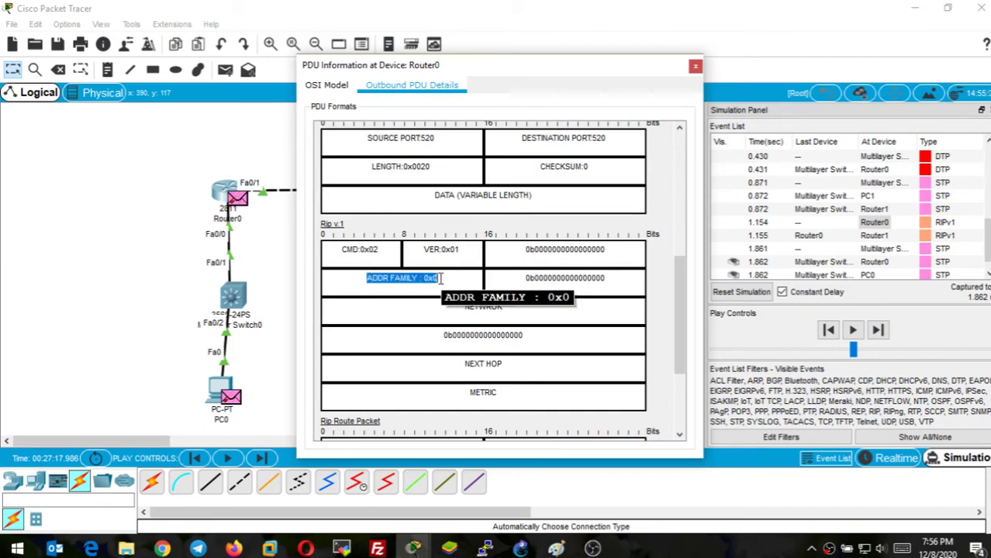
click(531, 369)
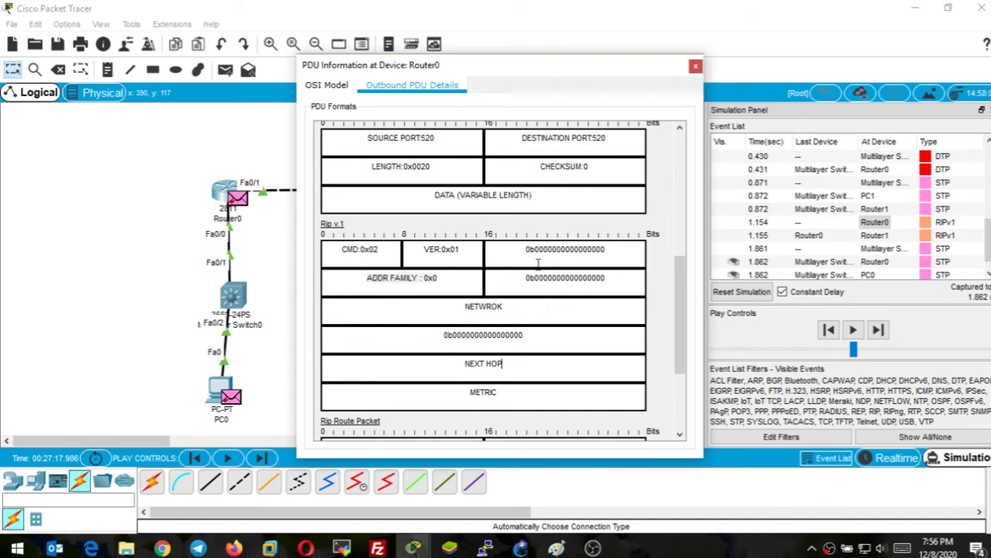
drag(675, 325, 679, 269)
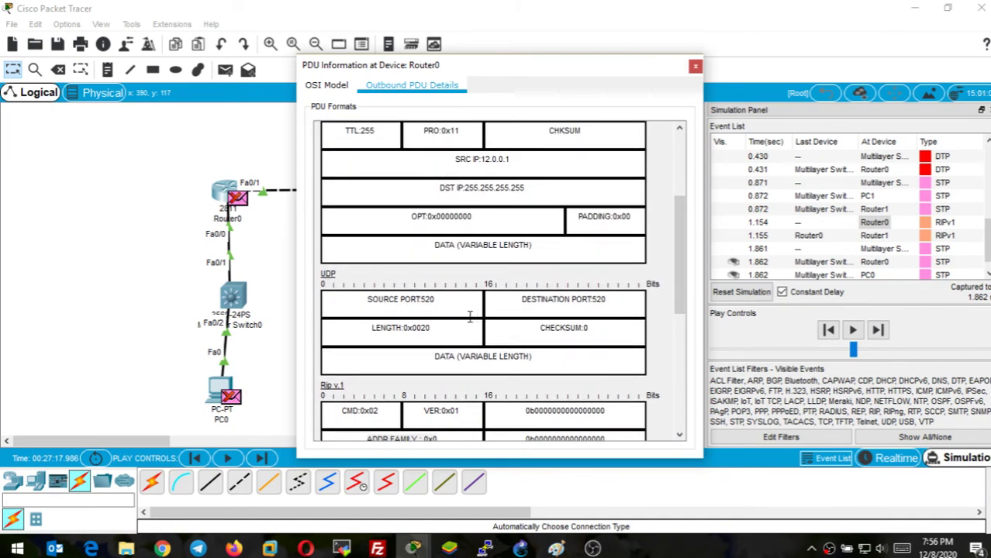
drag(423, 301, 439, 300)
drag(592, 299, 612, 300)
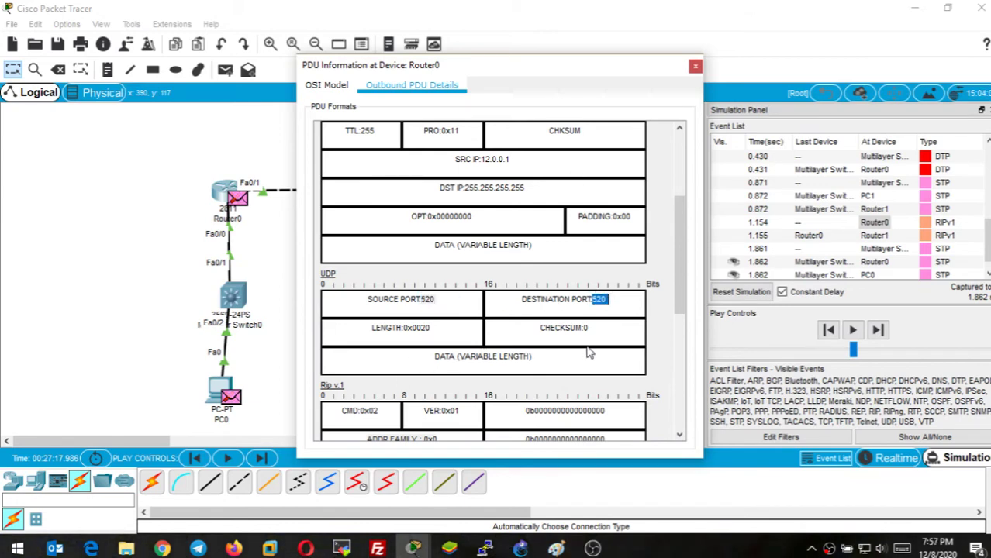
drag(371, 327, 441, 328)
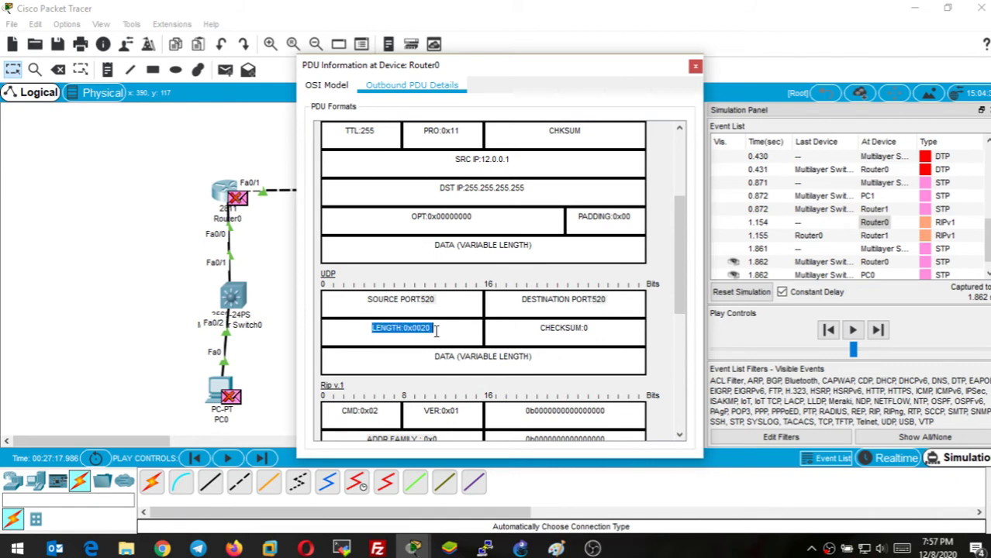
click(432, 360)
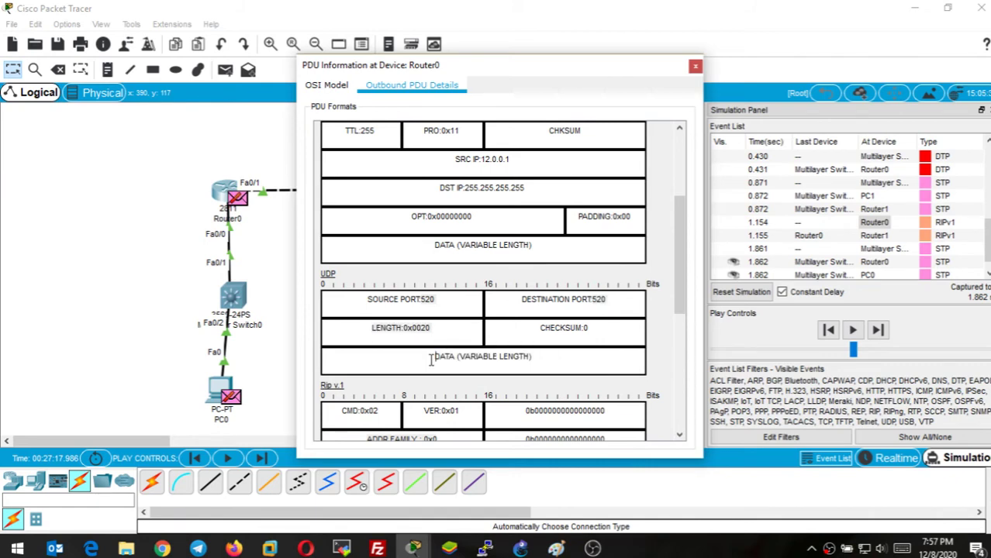
Examine the source and destination addresses in the packet's IP and Ethernet II headers.
drag(677, 286, 689, 238)
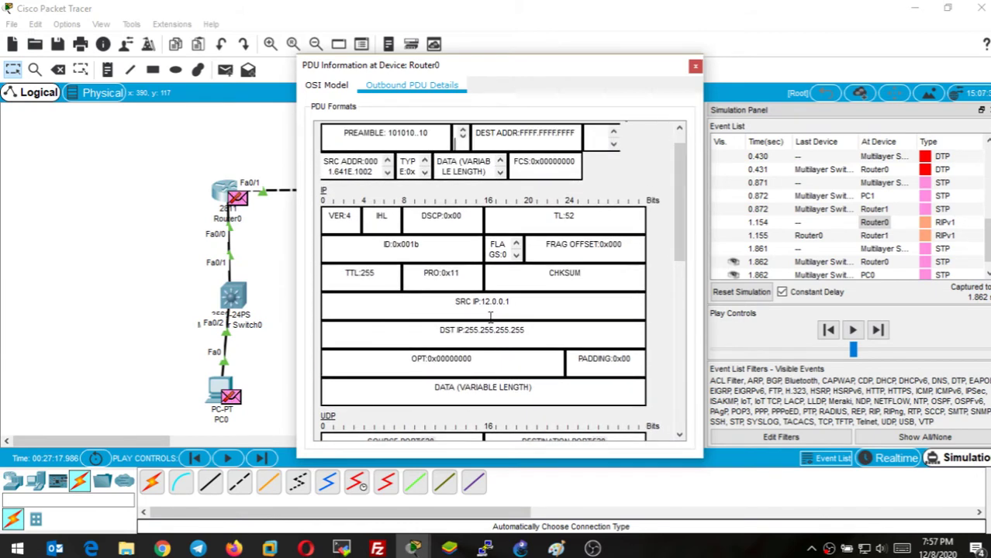
drag(456, 303, 536, 303)
drag(439, 331, 537, 334)
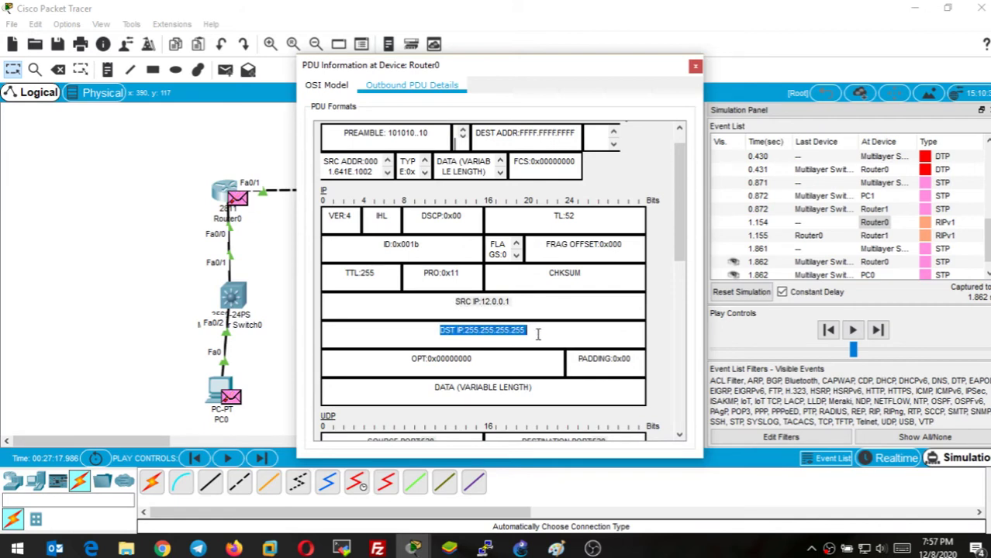
click(520, 332)
drag(465, 330, 532, 330)
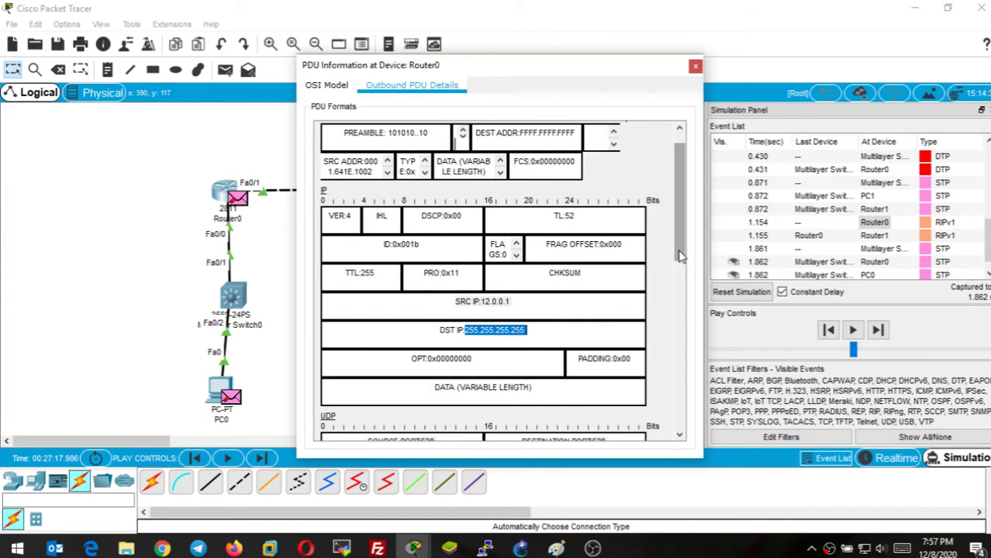
drag(679, 256, 684, 234)
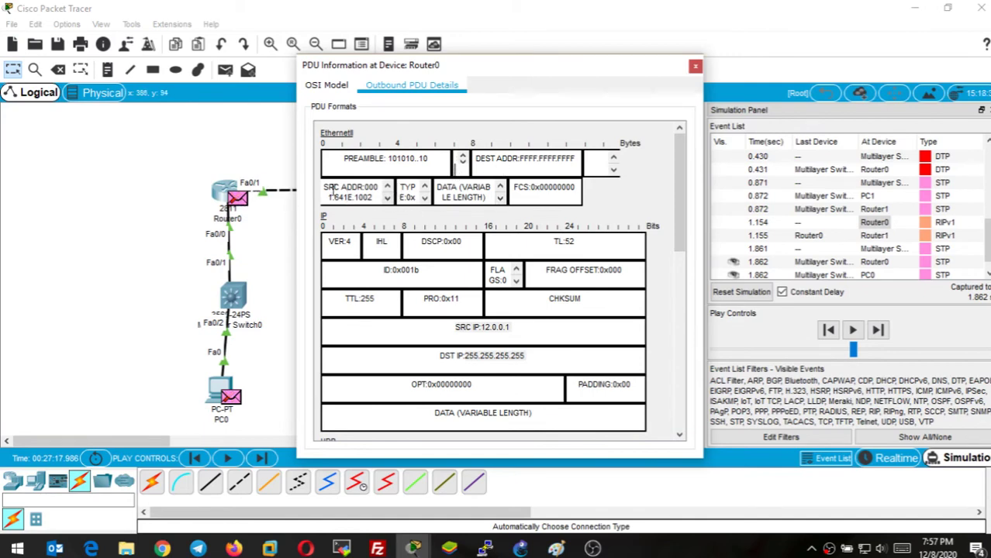
drag(326, 187, 375, 199)
drag(477, 158, 576, 160)
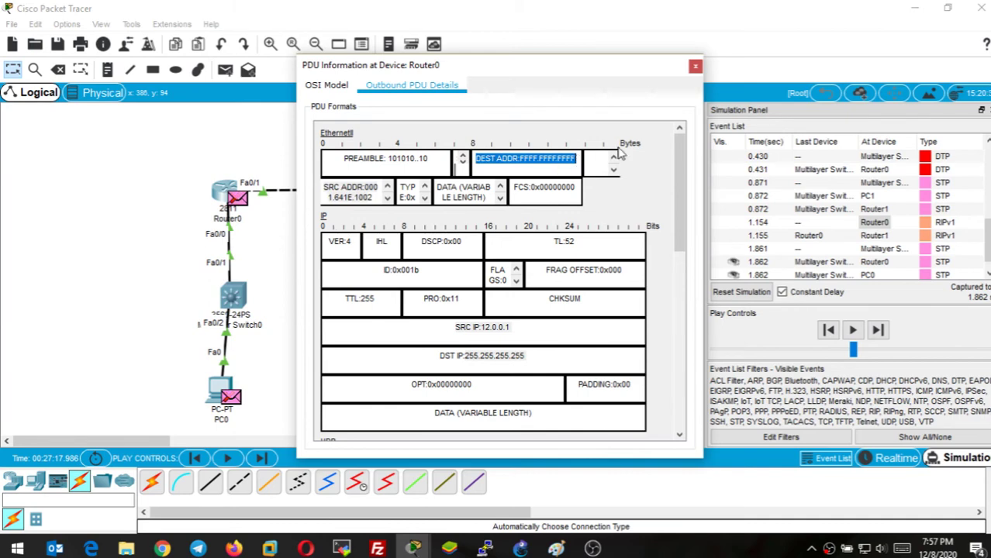
Close the PDU information and switch from simulation back to Realtime mode.
click(695, 65)
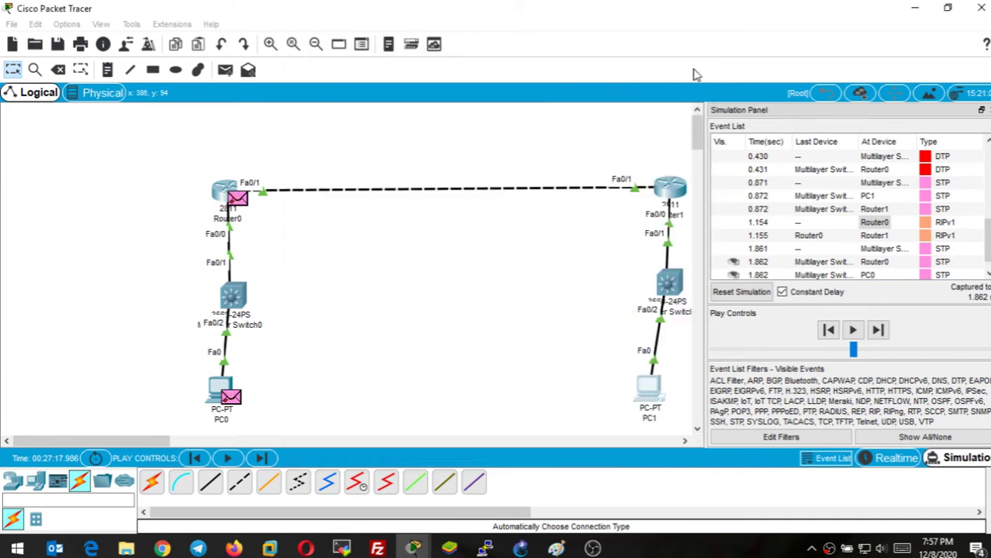
click(895, 458)
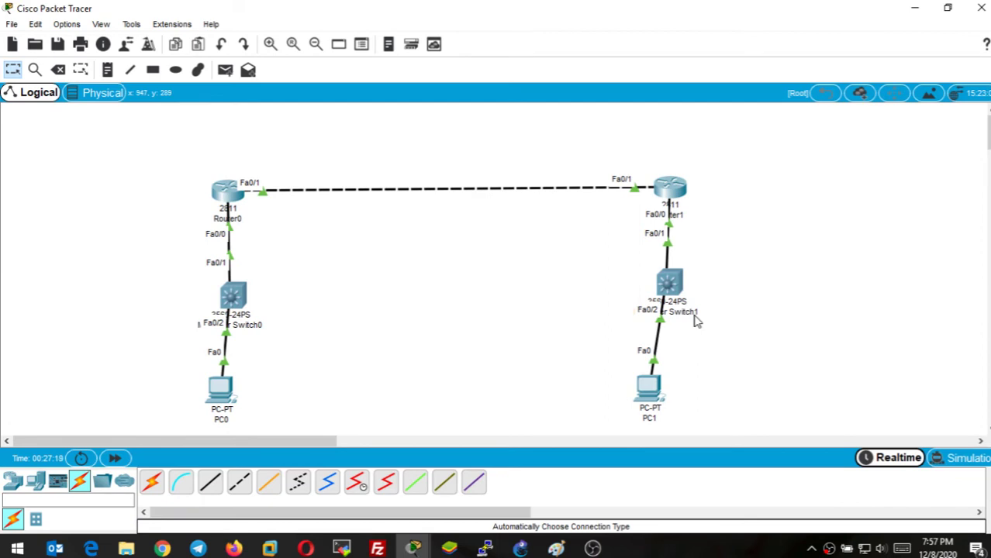
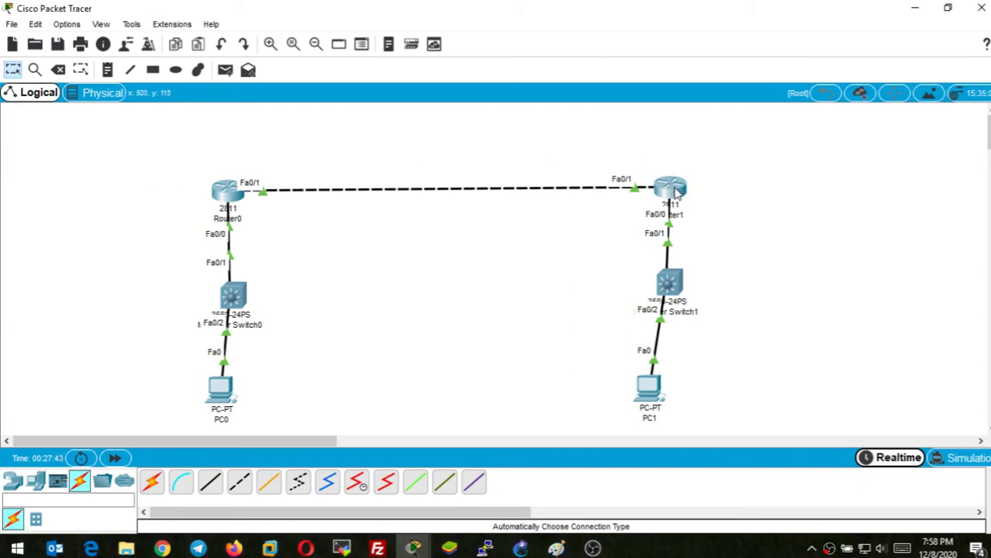
In Router1's command line, enter RIP router configuration and advertise network 20.0.0.0.
click(671, 189)
key(Return)
key(Return)
key(Return)
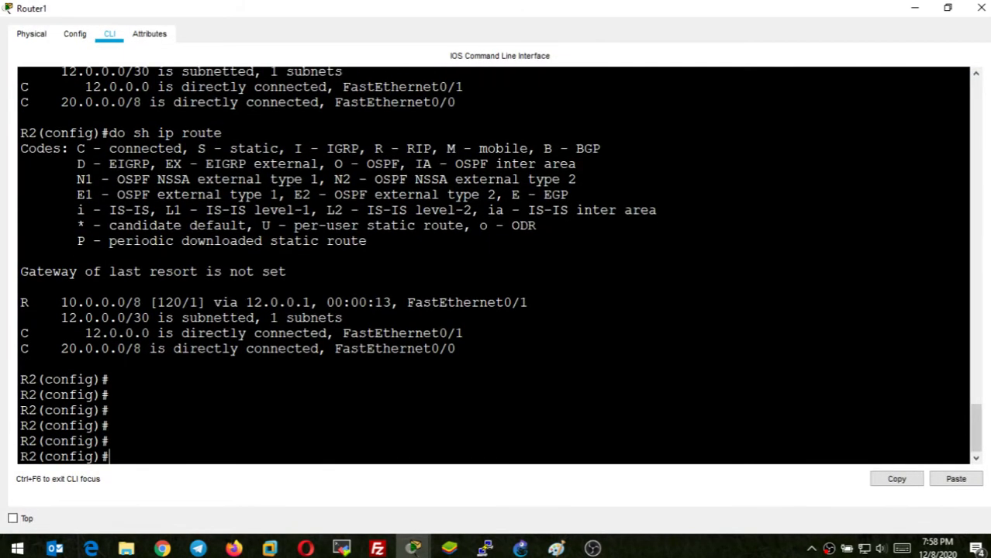
text(router)
key(Tab)
text(rip)
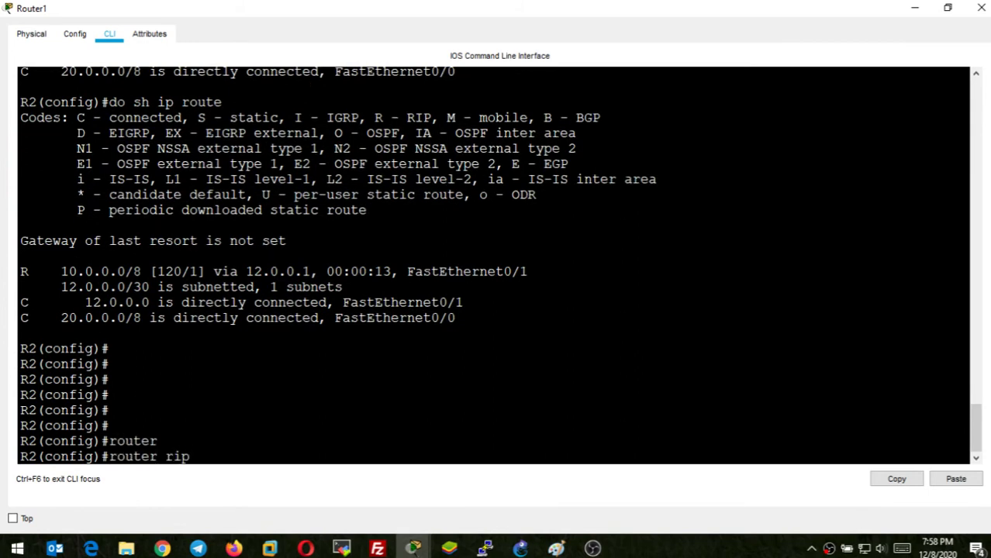
key(Return)
text(net)
key(Tab)
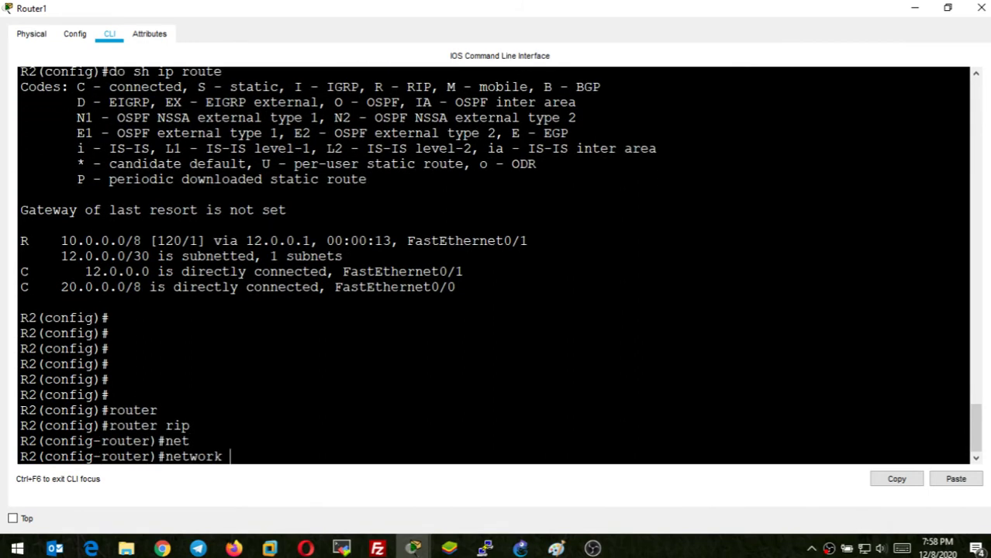
text(20.0.0.0)
key(Return)
key(Return)
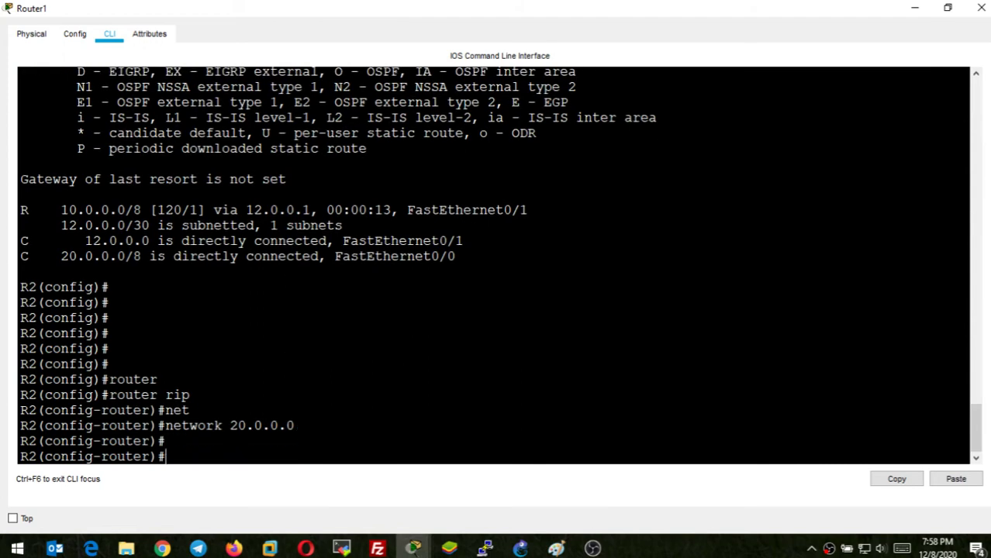
Exit RIP configuration on Router1, save the running configuration with do wr and close the router window.
key(Return)
text(exit)
key(Return)
text(do wr)
key(Return)
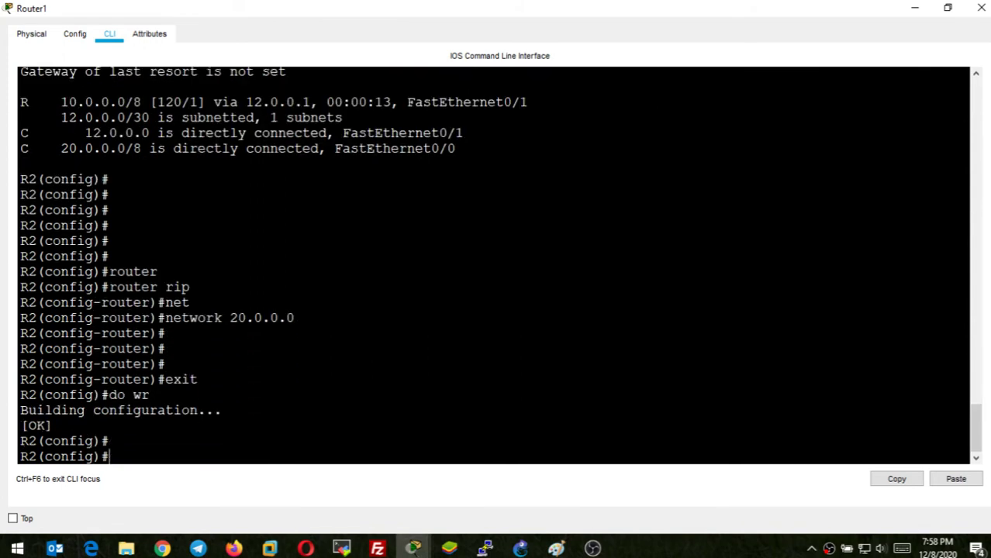
click(981, 8)
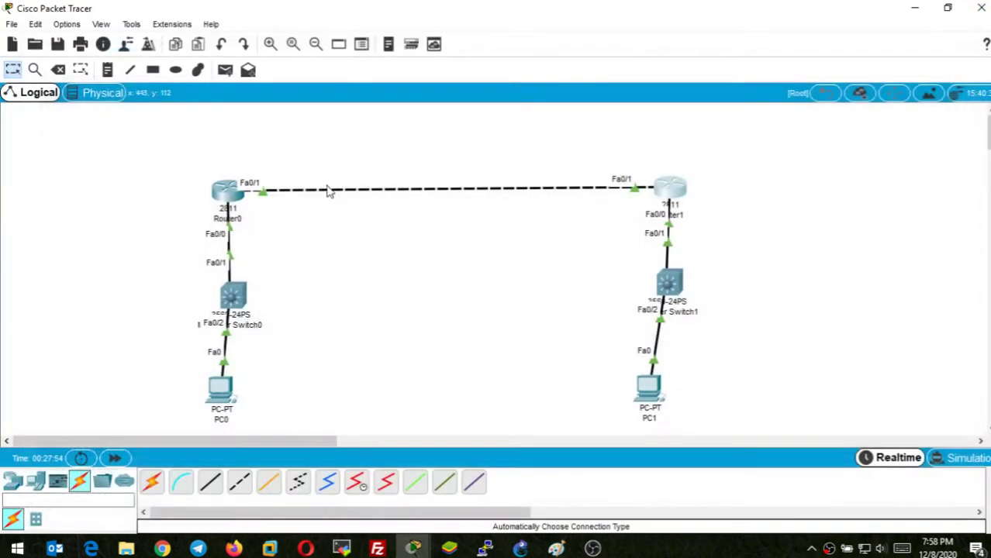
Display Router0's routing table with do sh ip route and highlight the RIP route to 20.0.0.0/8.
click(225, 193)
click(653, 68)
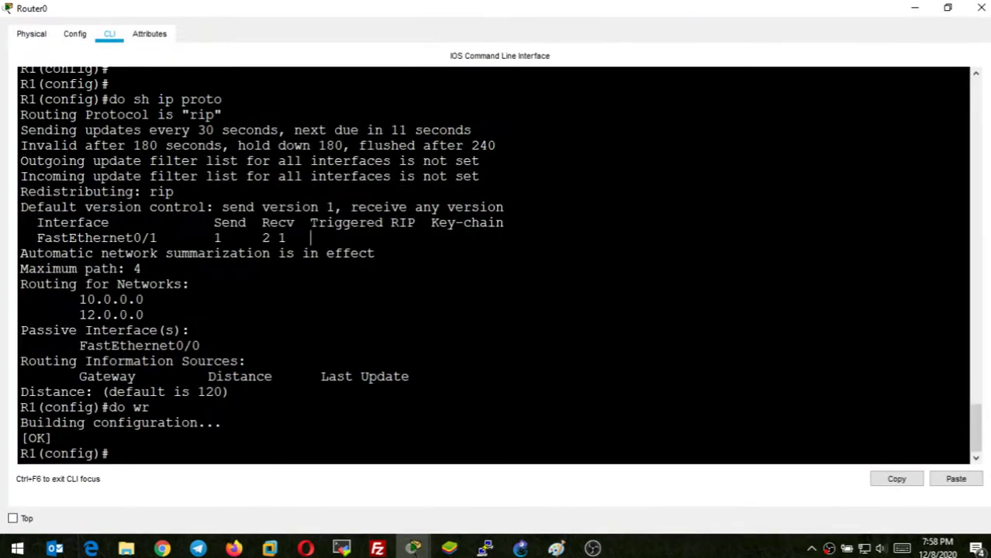
key(Return)
key(Return)
text(do sh)
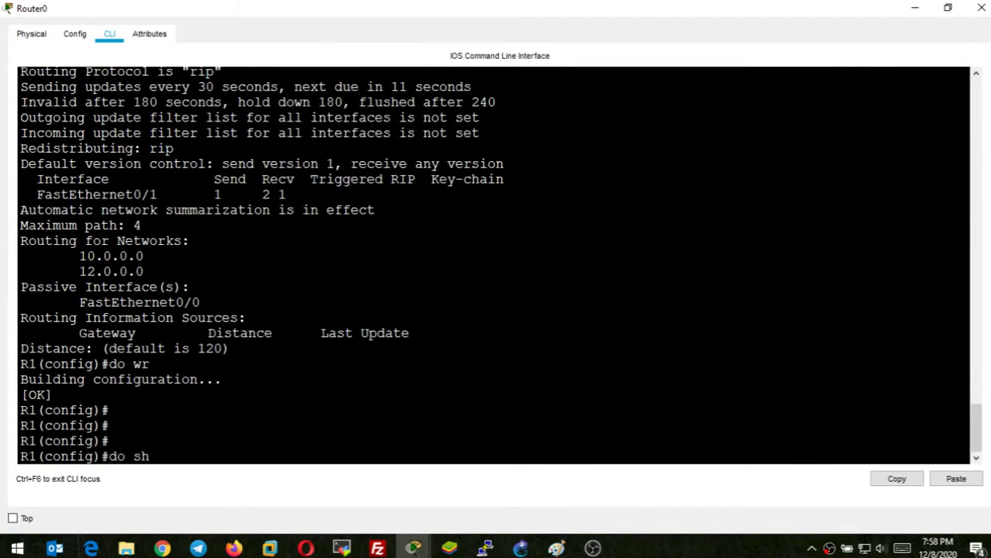
text( ip route)
key(Return)
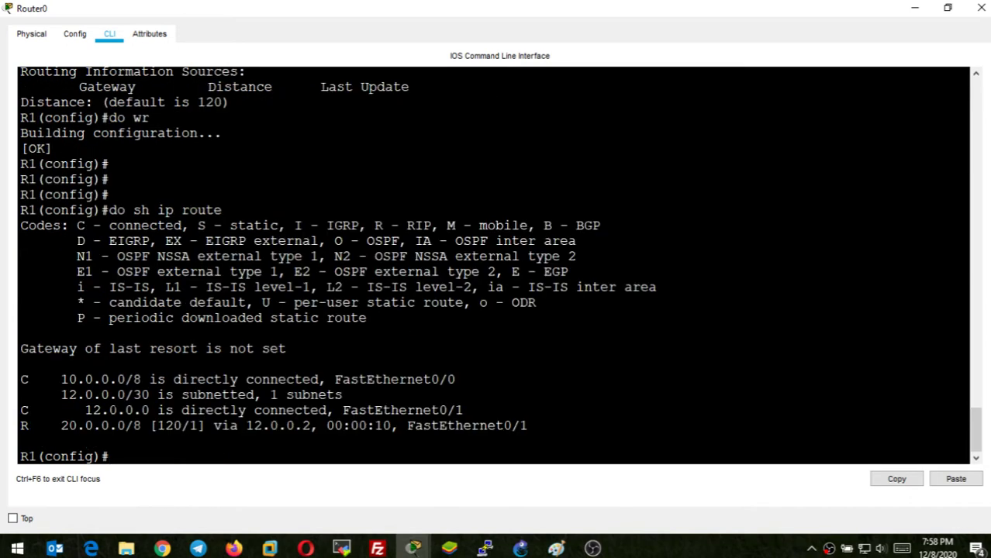
drag(21, 425, 529, 426)
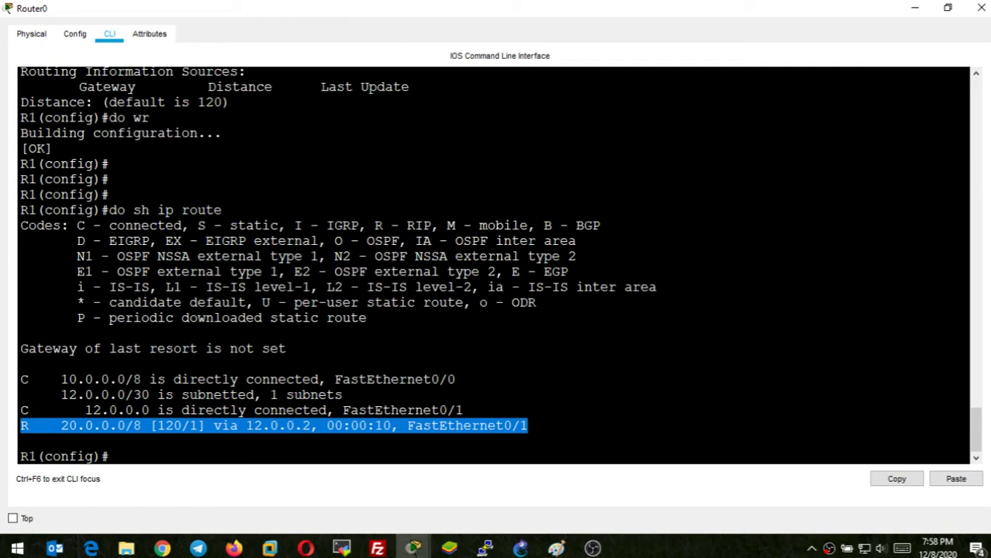
Switch from Router0 to Router1's command line and enter configuration of interface FastEthernet 0/0.
drag(36, 425, 124, 426)
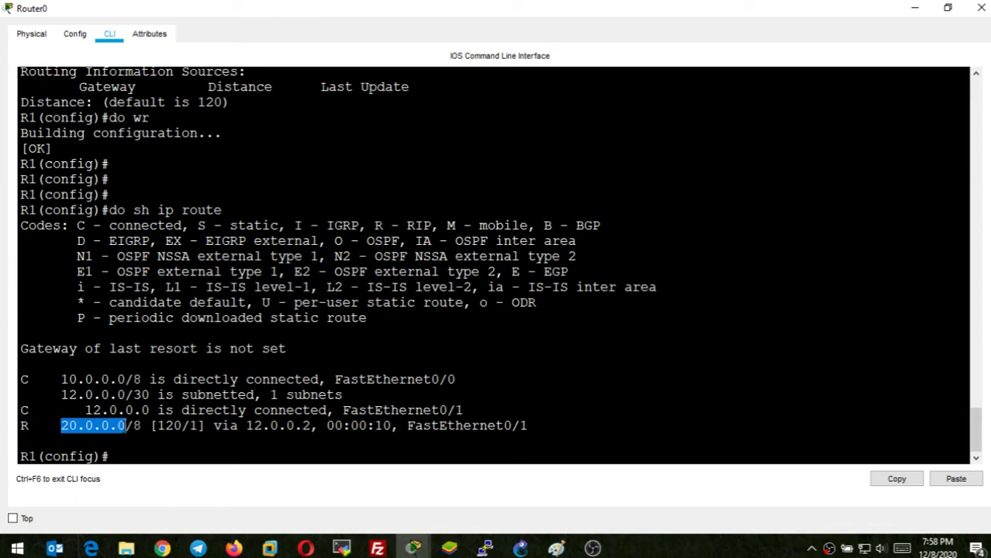
click(915, 8)
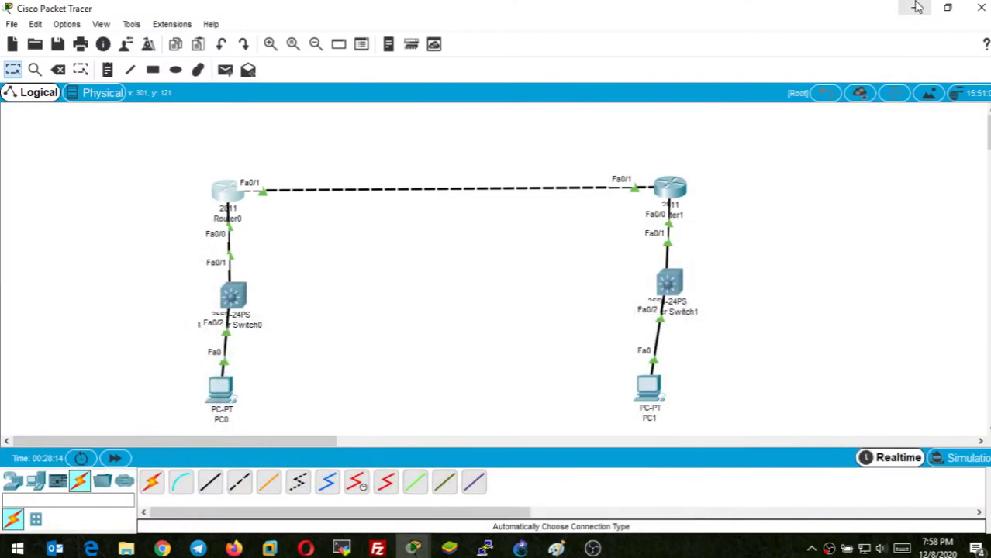
click(683, 191)
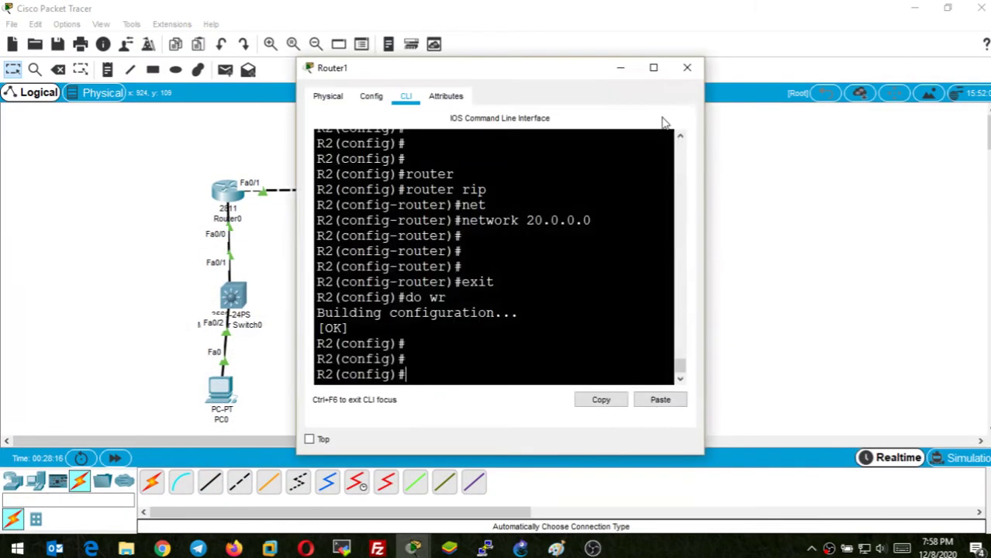
click(655, 68)
text(int fa)
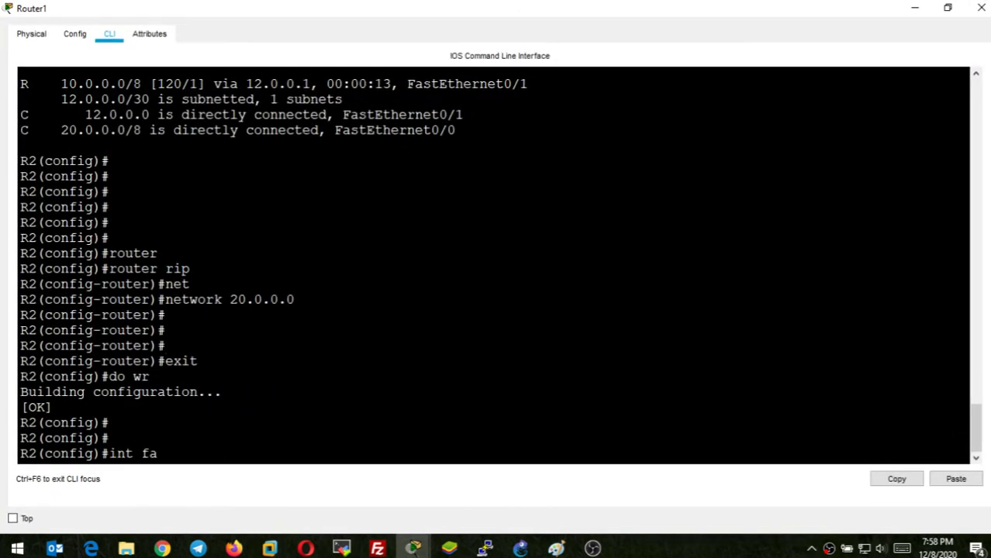
key(Tab)
text(0/0)
key(Return)
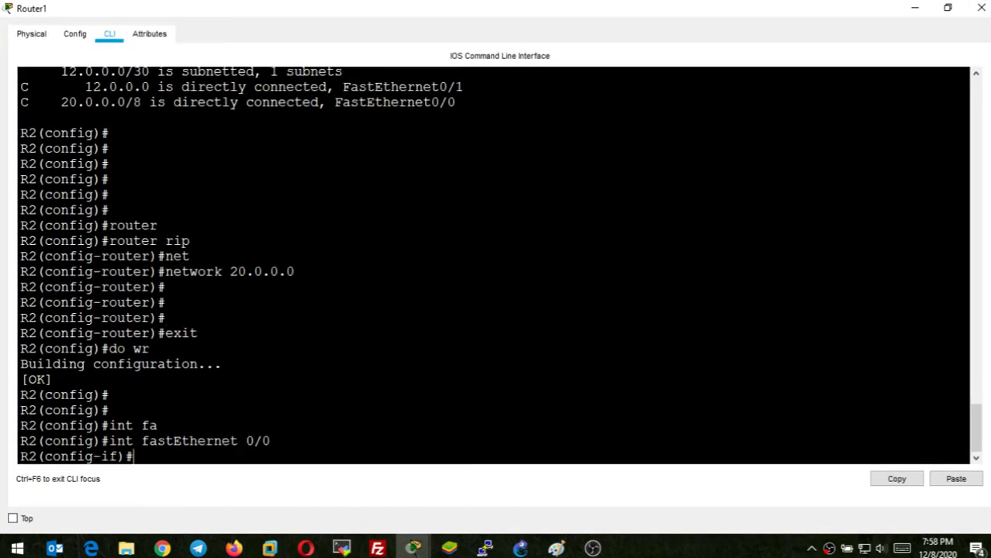
Assign IP address 20.0.0.1 with subnet mask 255.255.0.0 to Router1's FastEthernet 0/0 interface.
text(ip add)
key(Tab)
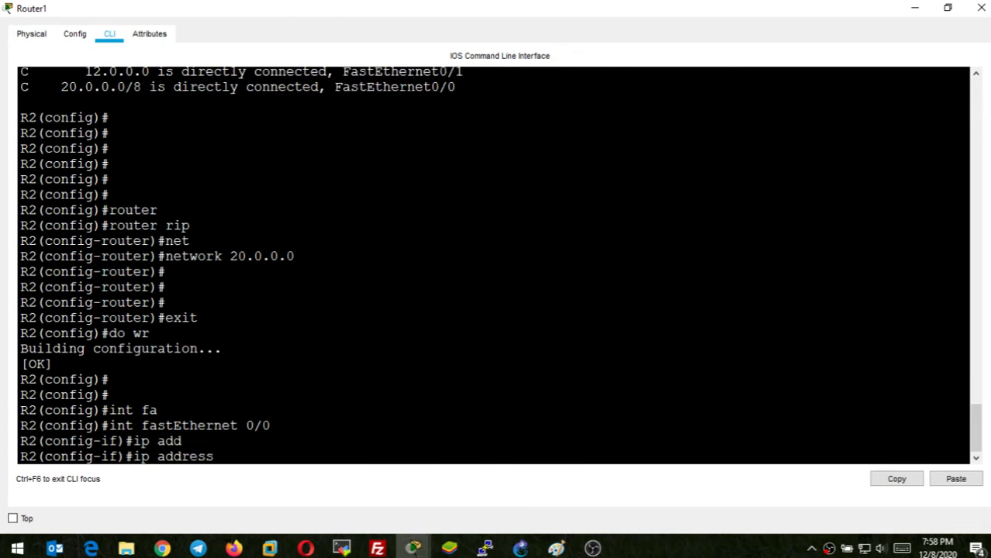
text(20.0.0.1 255.255.0.0.0)
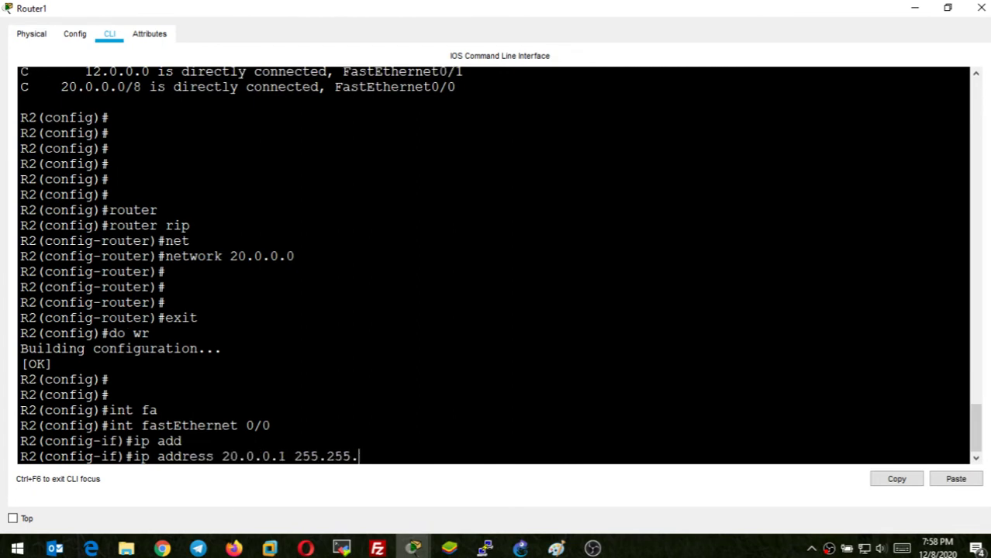
key(BackSpace)
key(BackSpace)
key(Return)
key(Return)
key(Return)
Exit interface configuration, save Router1's running configuration with do wr and close the router window.
text(exit)
key(Return)
text(do wr)
key(Return)
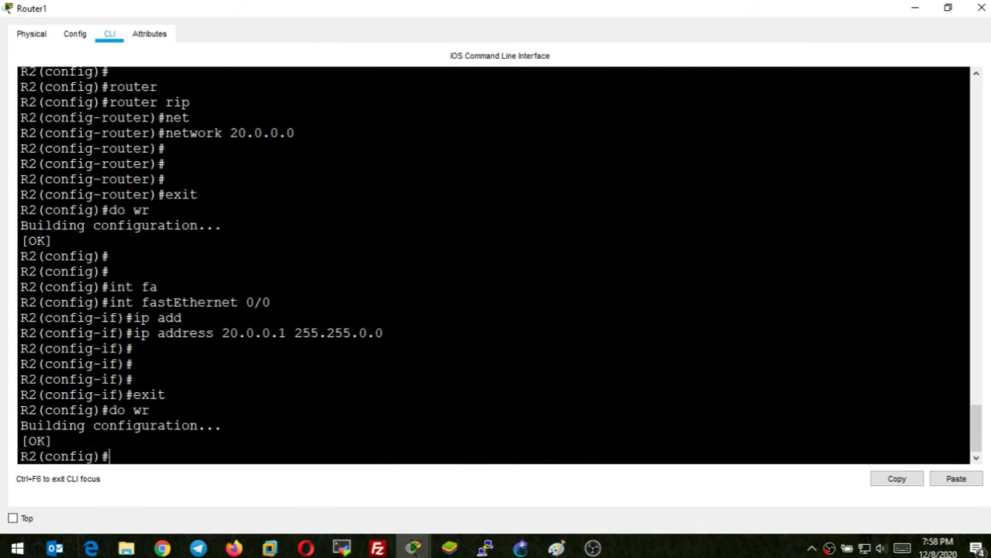
key(Return)
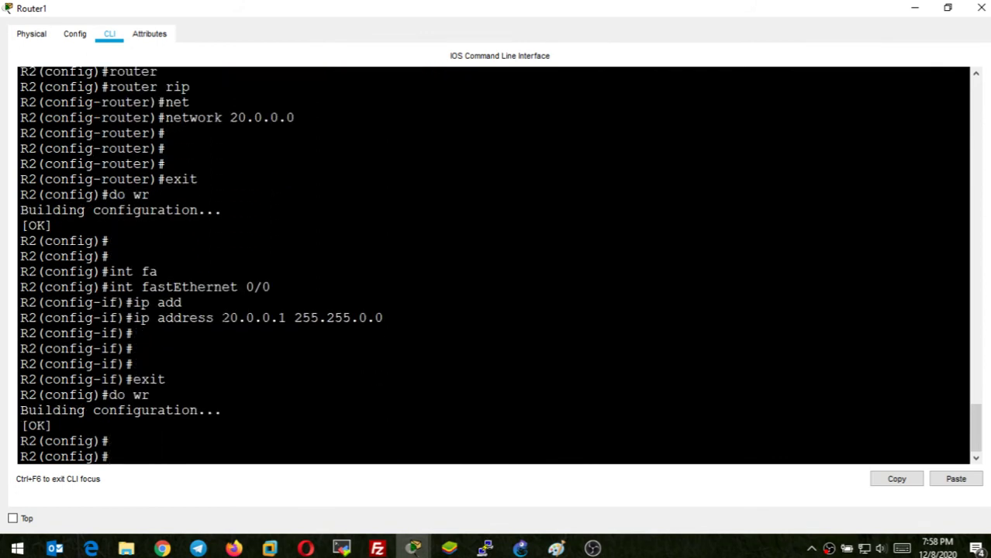
drag(222, 318, 279, 318)
click(326, 318)
drag(142, 287, 270, 286)
click(244, 318)
click(980, 8)
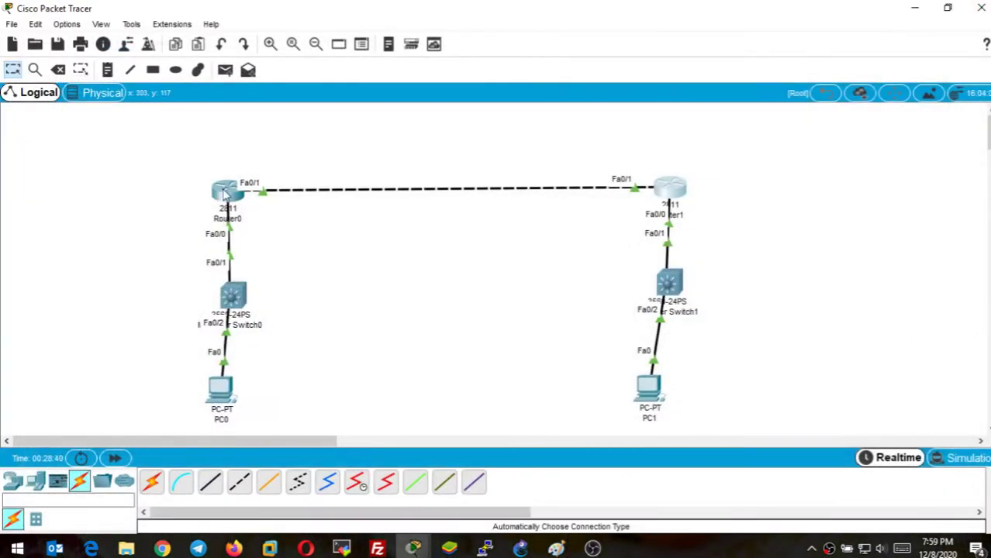
Return to Router0, rerun do sh ip route and highlight the RIP route entry for 20.0.0.0/8.
click(224, 194)
click(421, 287)
key(Return)
key(Return)
key(Up)
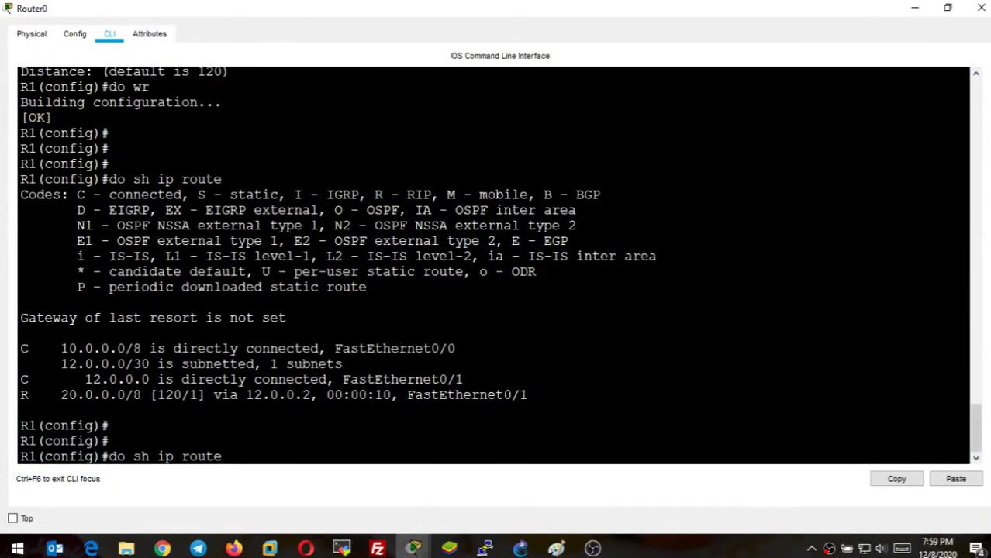
key(Return)
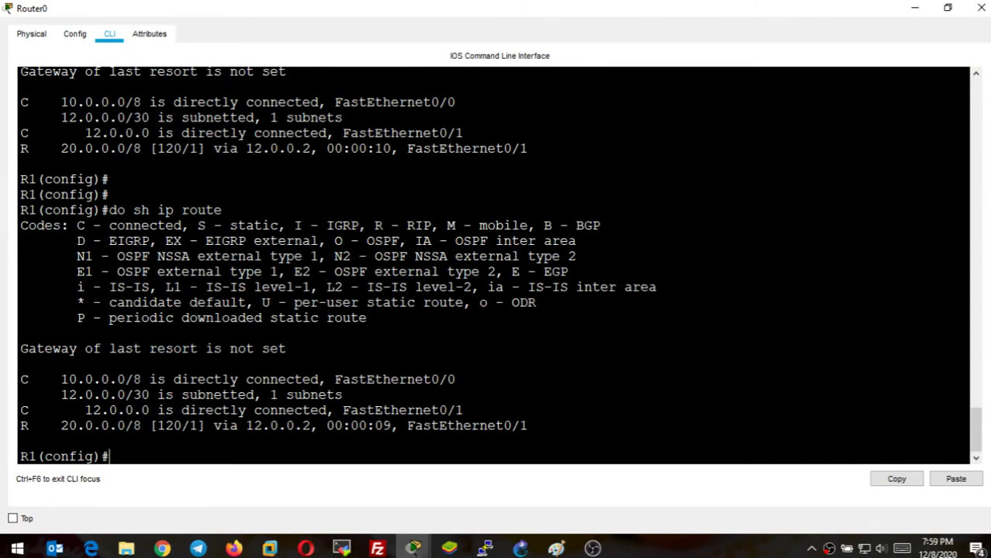
drag(61, 426, 191, 425)
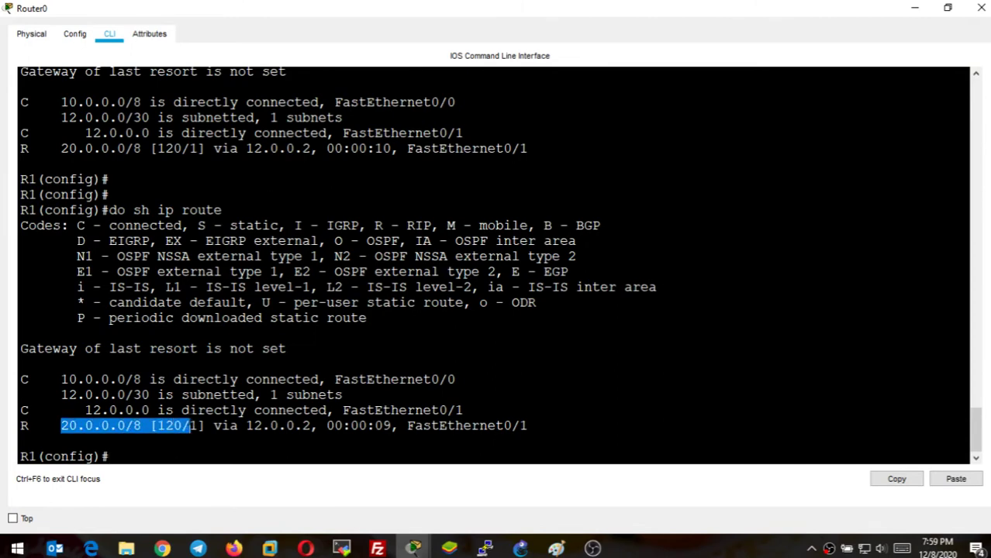
Leave configuration mode on Router0 and flush its routing table with clear ip route *.
key(Return)
text(exit)
key(Return)
text(cle)
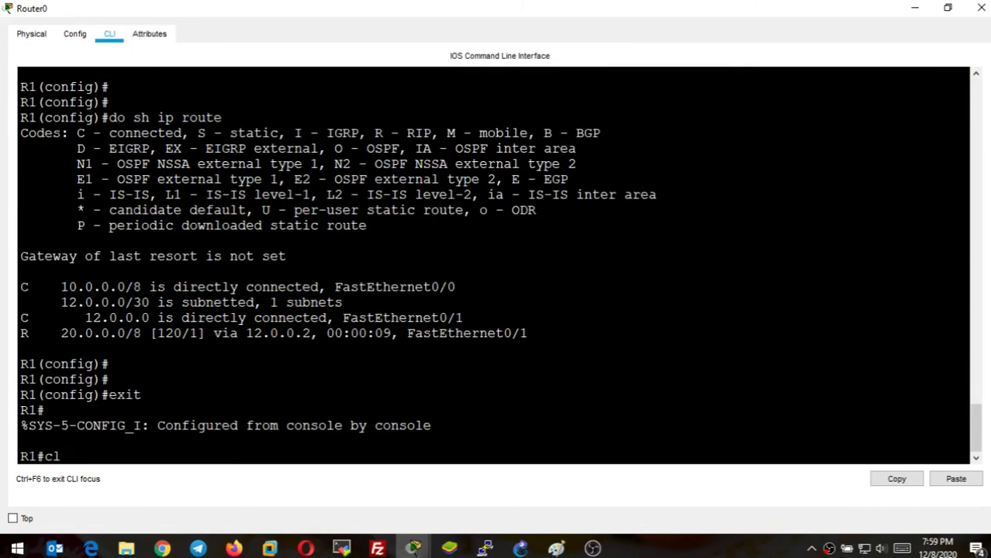
key(Tab)
text(ip route)
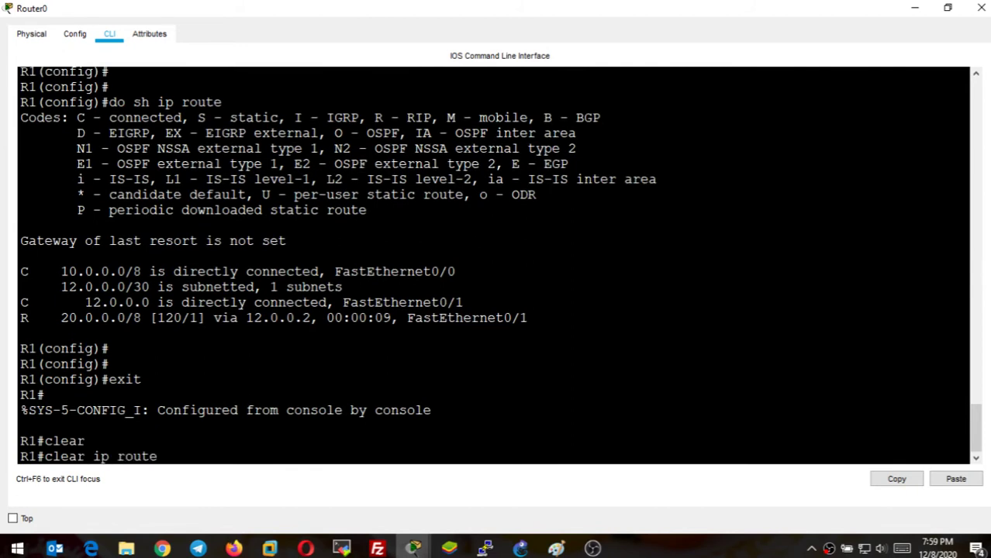
text( *)
key(Return)
key(Return)
key(Return)
key(Return)
key(Return)
Enter global configuration mode with conf t and display Router0's routing table with do sh ip route.
text(conf t)
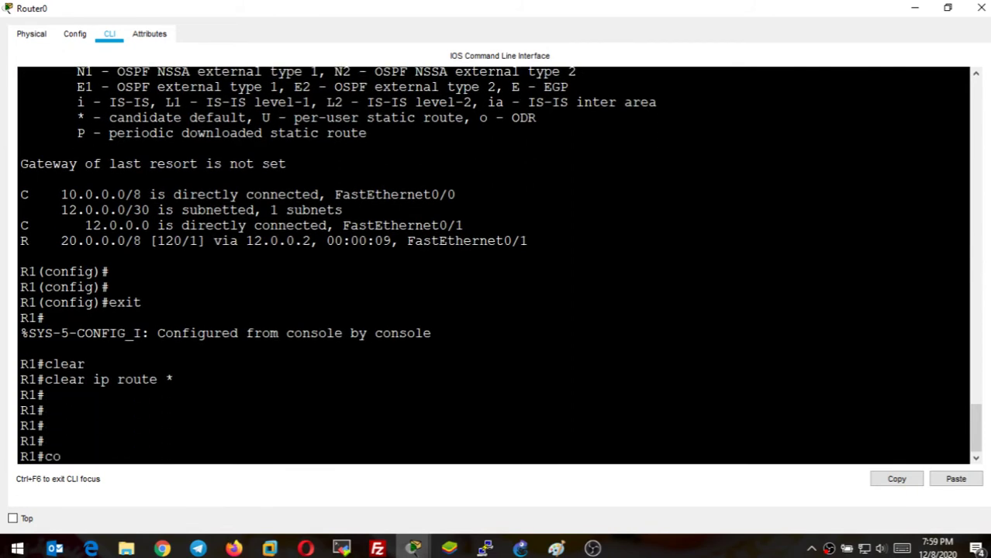
key(Return)
key(Return)
key(Return)
text(do sh ip )
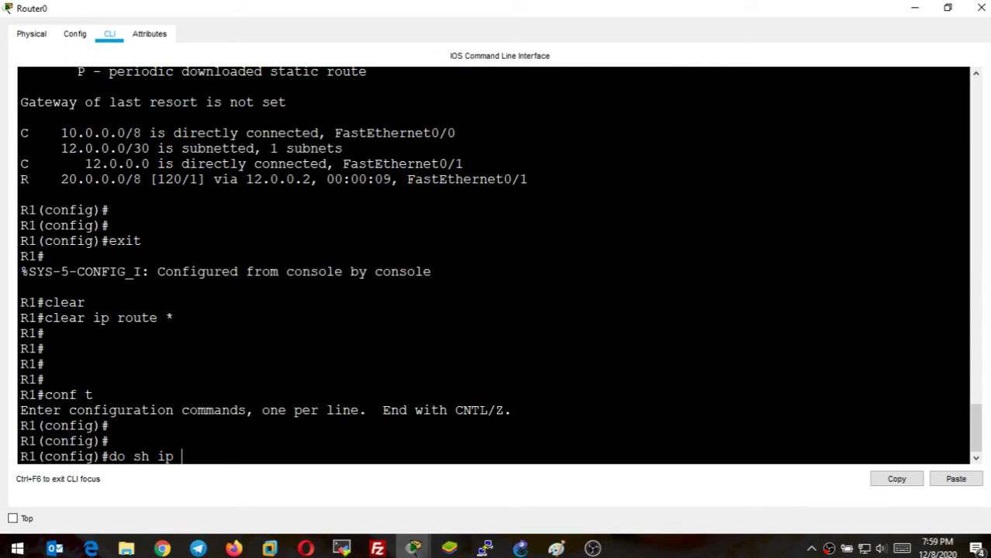
text(route)
key(Return)
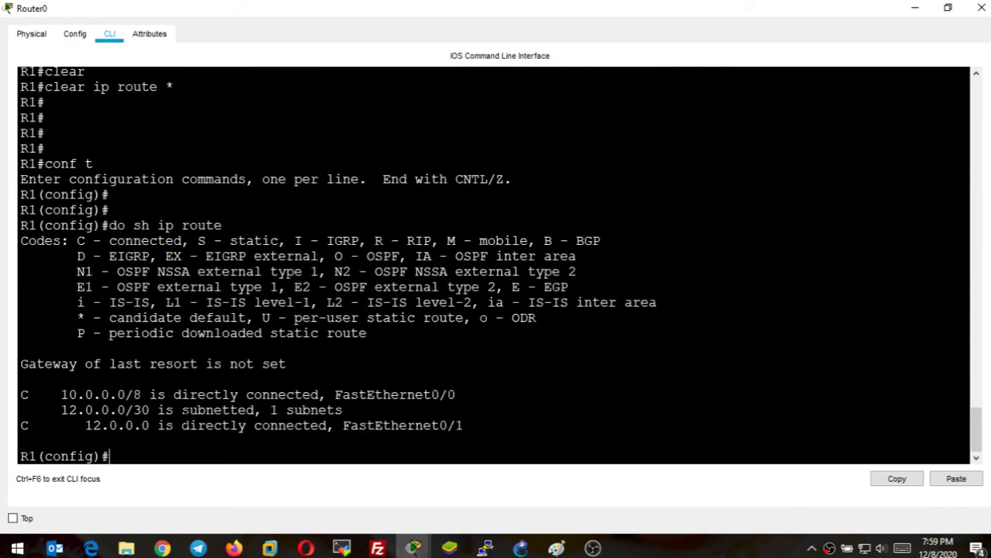
Repeat do sh ip route on Router0 several times and highlight the RIP route to 20.0.0.0/8.
key(Up)
key(Return)
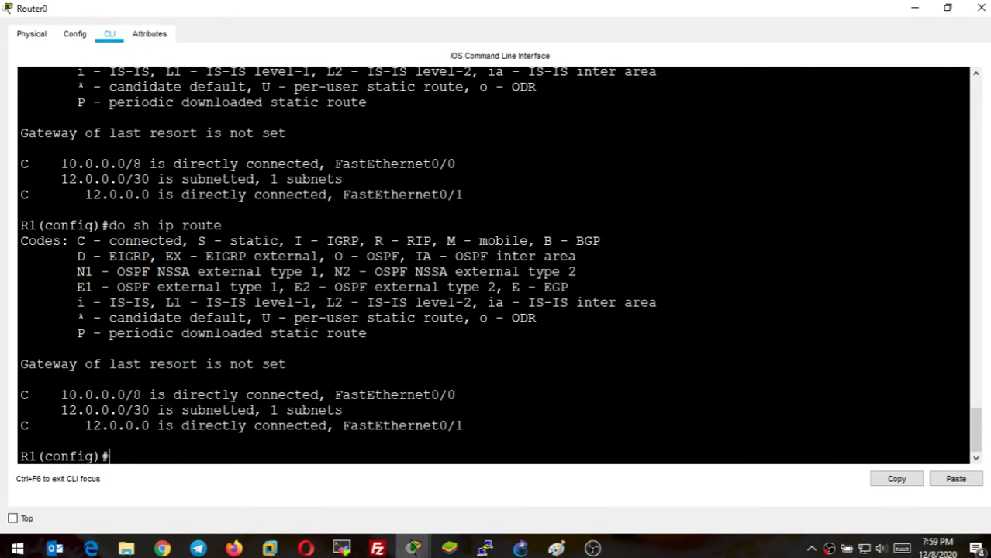
key(Up)
key(Down)
key(Up)
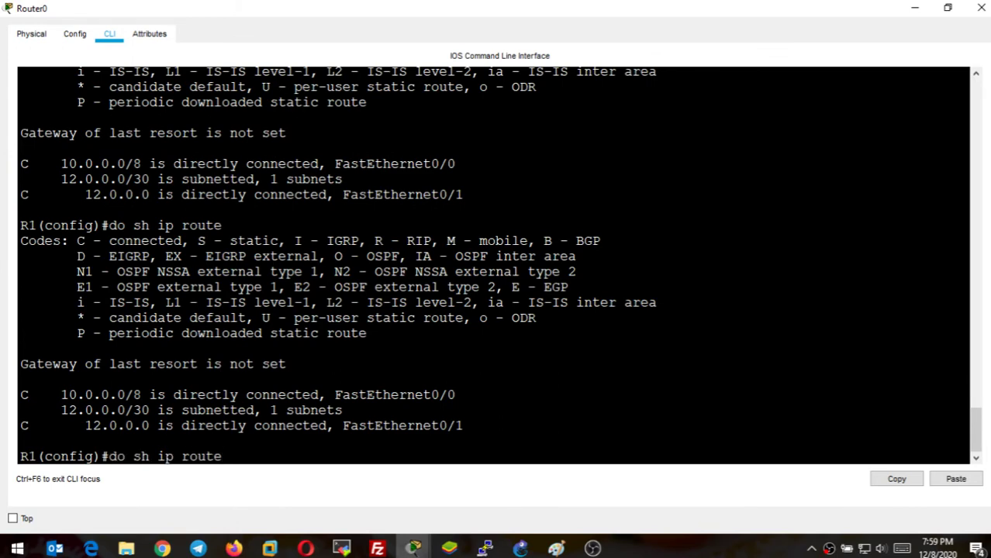
key(Return)
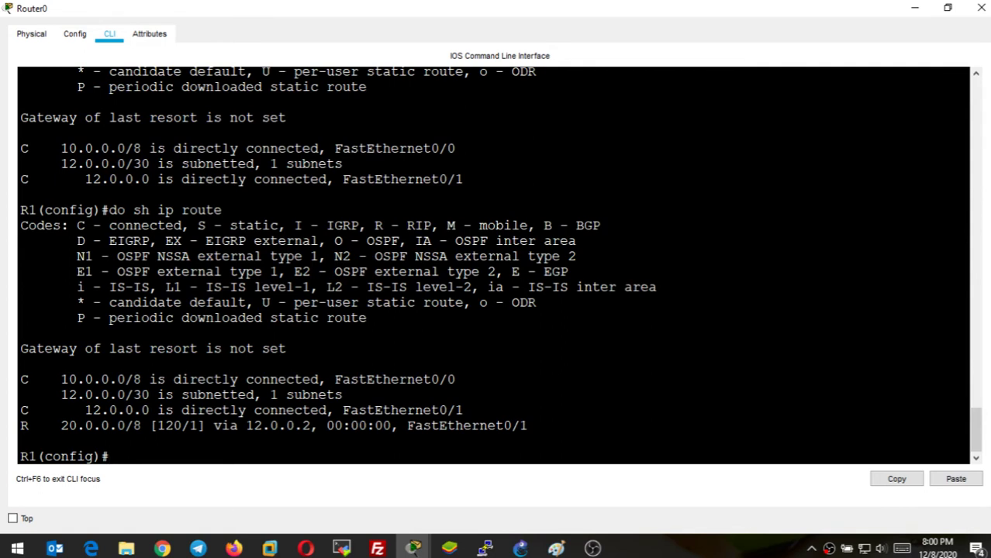
drag(61, 426, 529, 426)
key(Up)
key(Return)
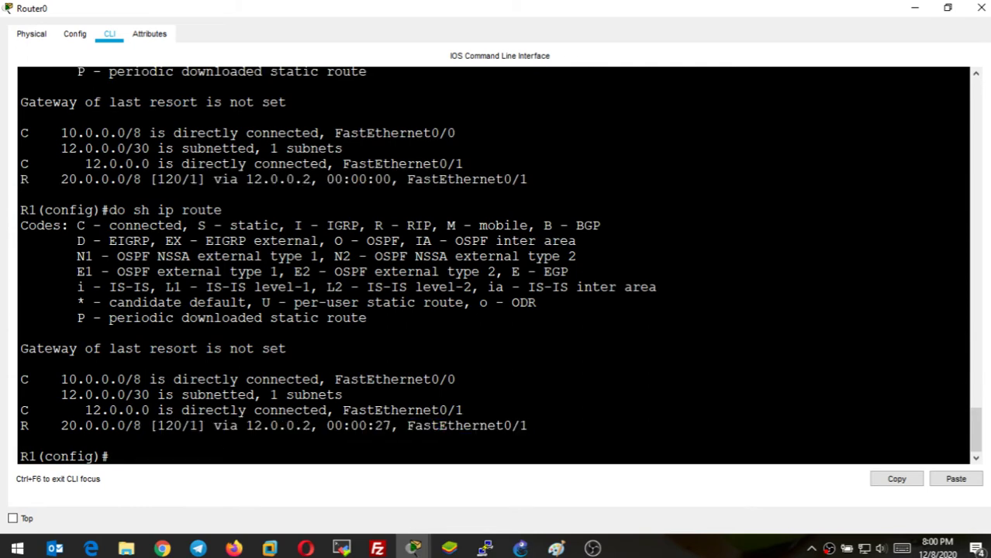
Bring PC1's command prompt to the front, and close both the PC1 and Router0 windows.
click(413, 548)
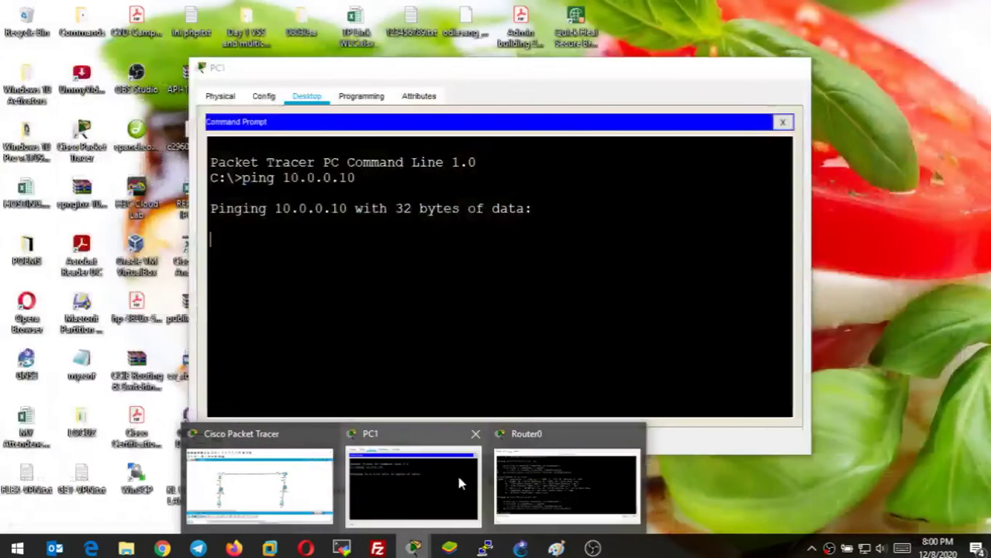
click(456, 472)
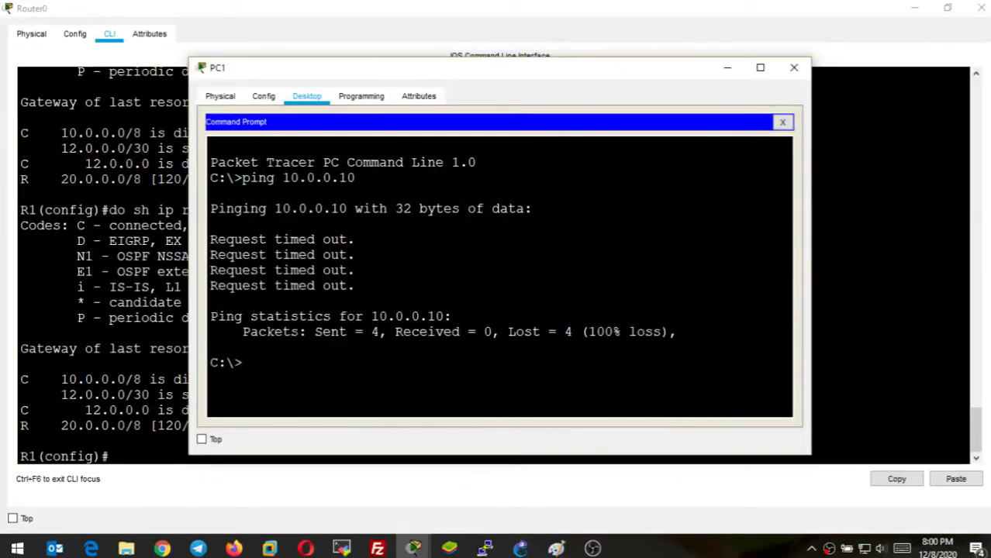
click(794, 67)
click(980, 8)
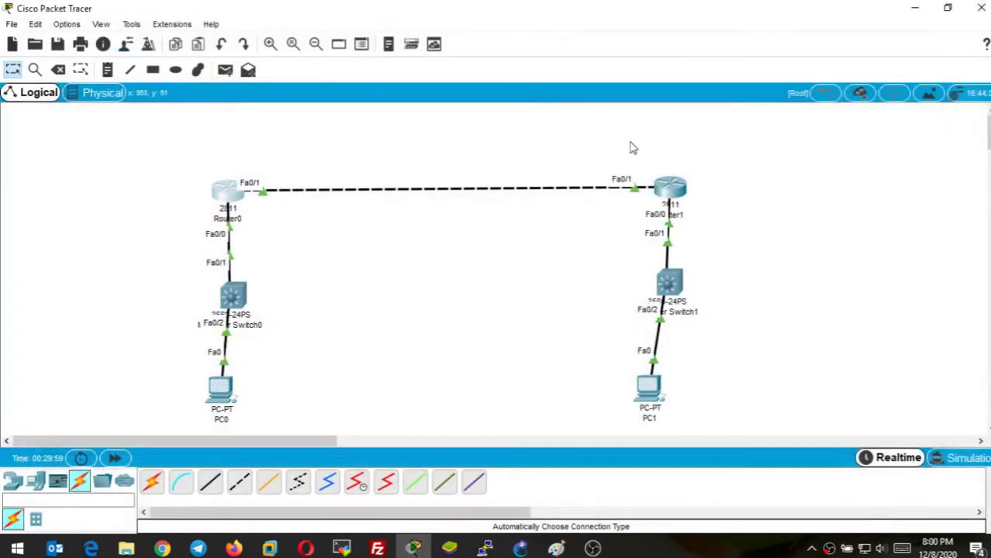
Reopen Router1's command line and re-enter configuration of interface FastEthernet 0/0.
click(671, 189)
click(654, 68)
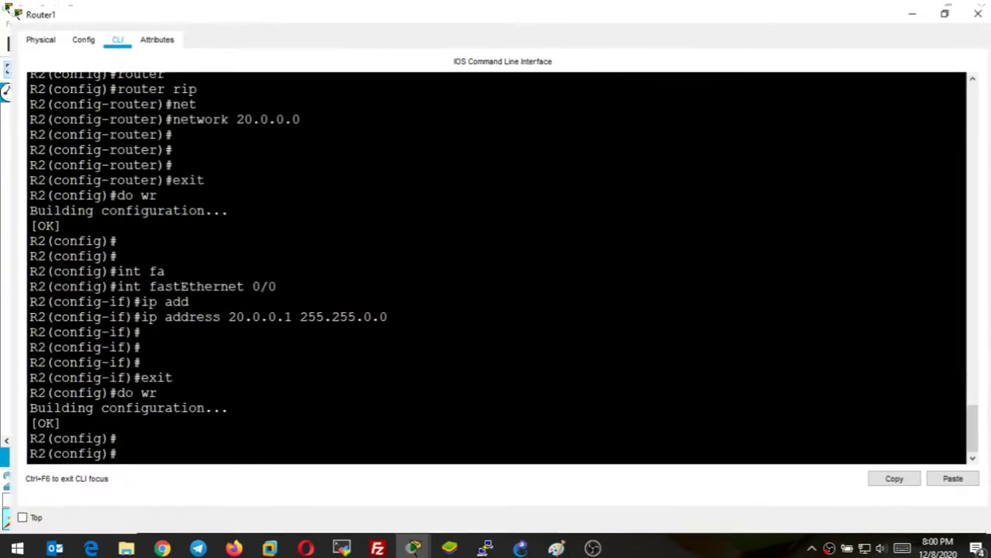
key(Up)
key(Up)
key(Up)
key(Up)
key(Up)
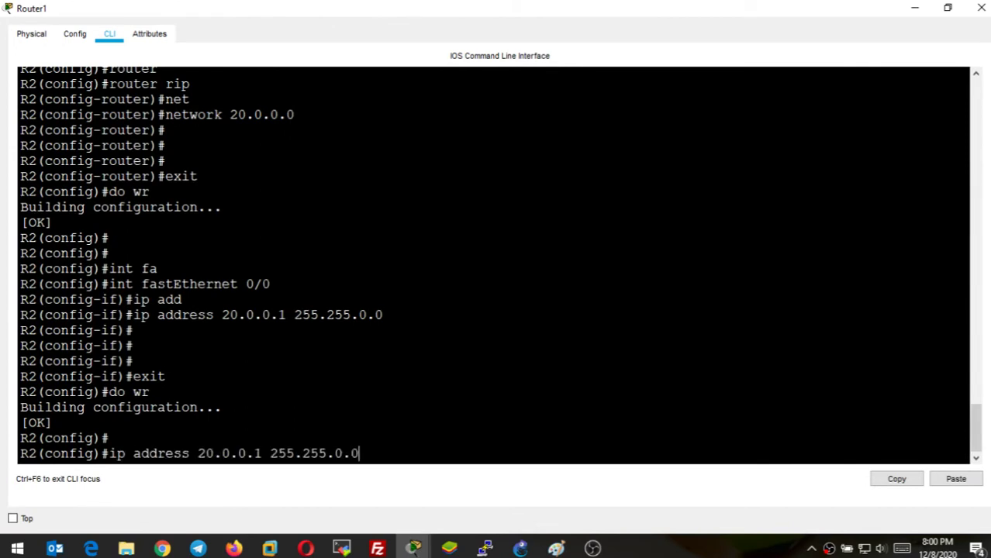
key(Return)
Set Router1's FastEthernet 0/0 address to 20.0.0.1 with subnet mask 255.0.0.0.
key(Up)
key(Up)
key(Up)
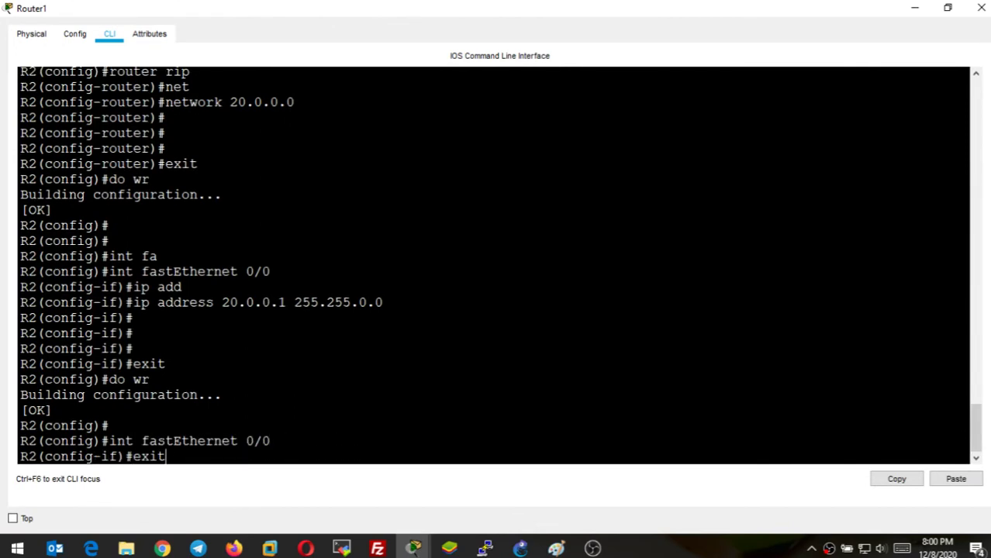
key(BackSpace)
key(BackSpace)
key(BackSpace)
key(BackSpace)
key(BackSpace)
key(BackSpace)
key(BackSpace)
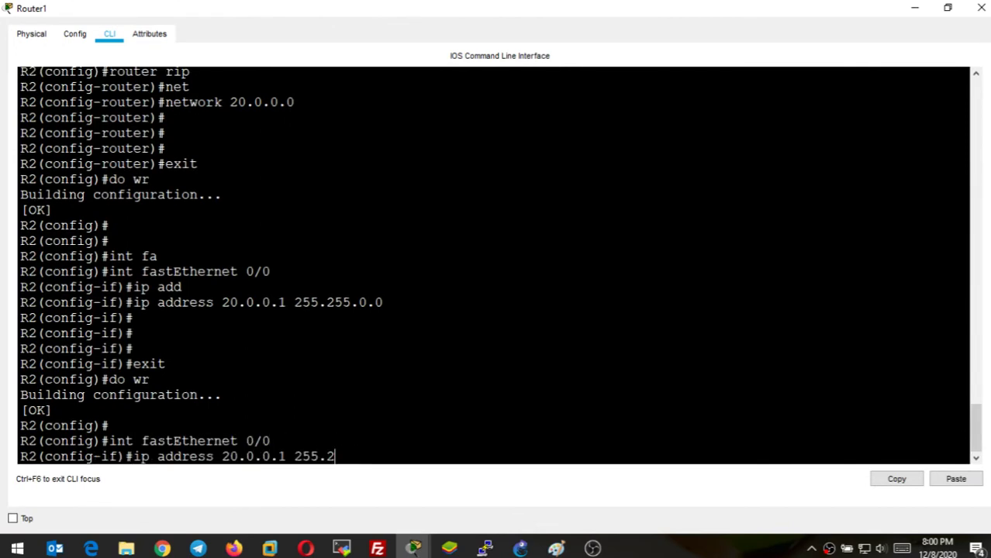
text(0.0.0)
key(Return)
key(Return)
key(Return)
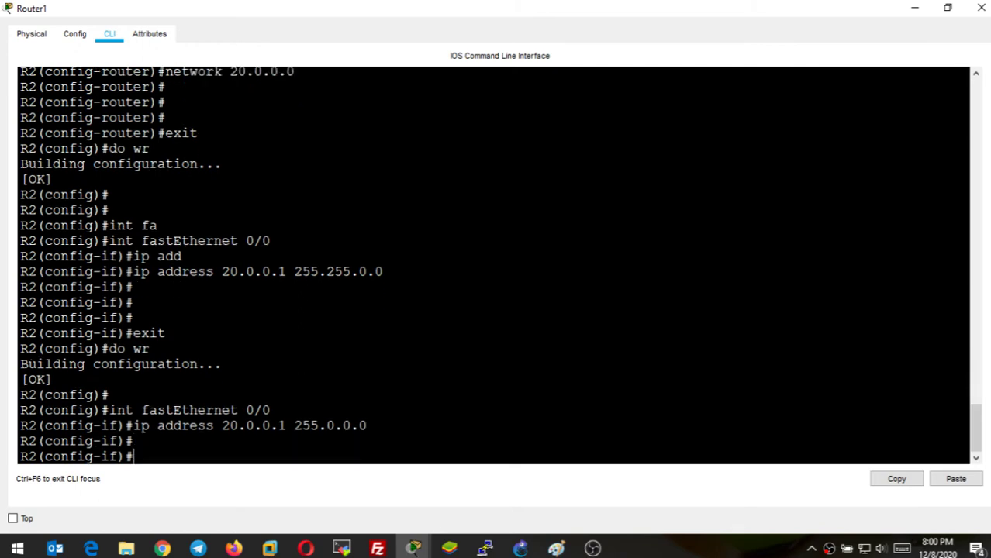
Leave interface configuration, save Router1's configuration with do wr and close its window.
text(exit)
key(Return)
text(do wr)
key(Return)
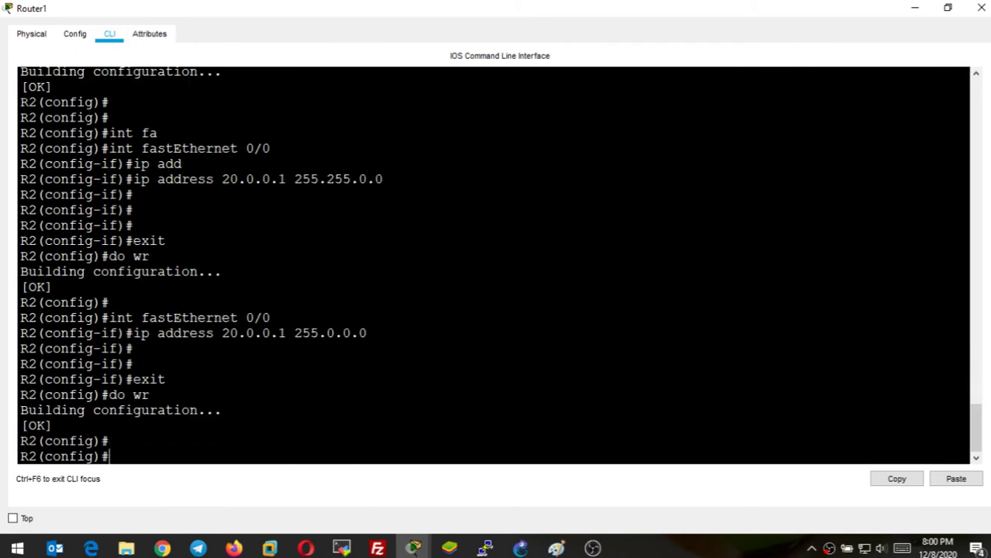
click(981, 8)
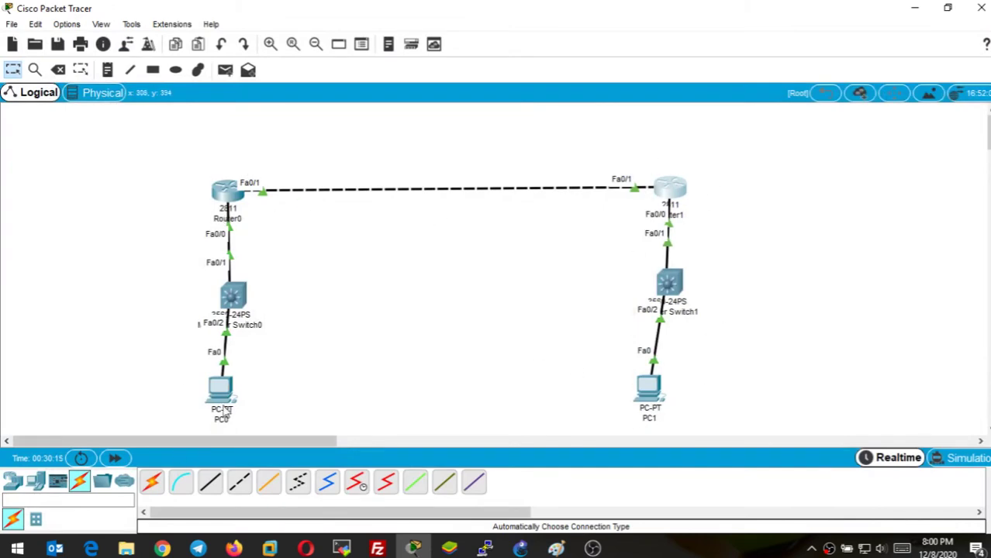
Ping 20.0.0.10 from PC0's command prompt, and close the PC0 window.
click(220, 397)
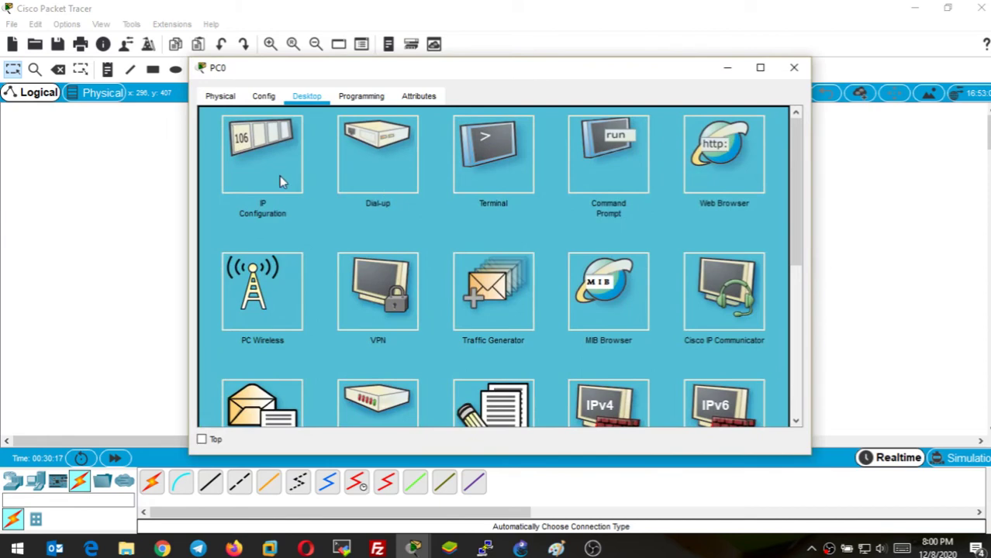
click(577, 166)
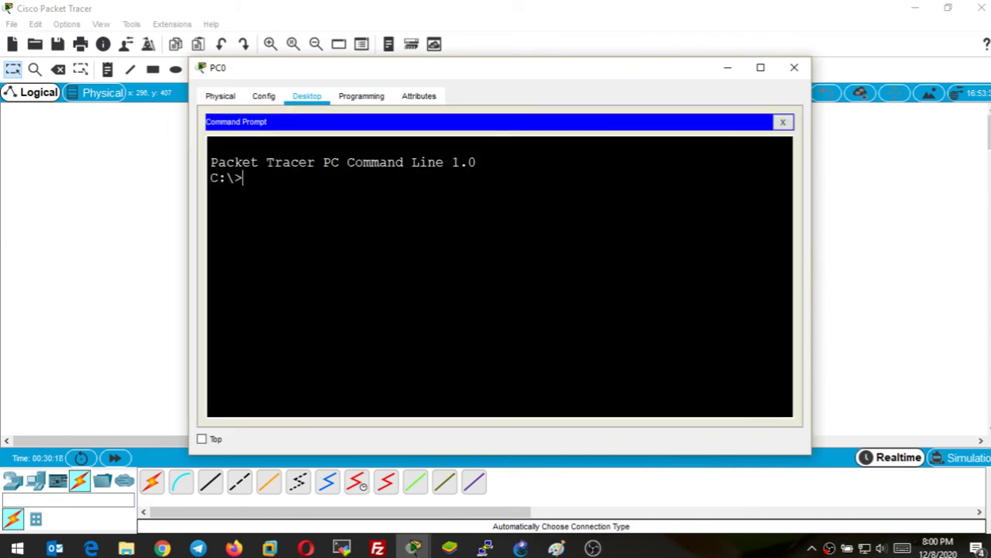
text(ping 20.0.0.10)
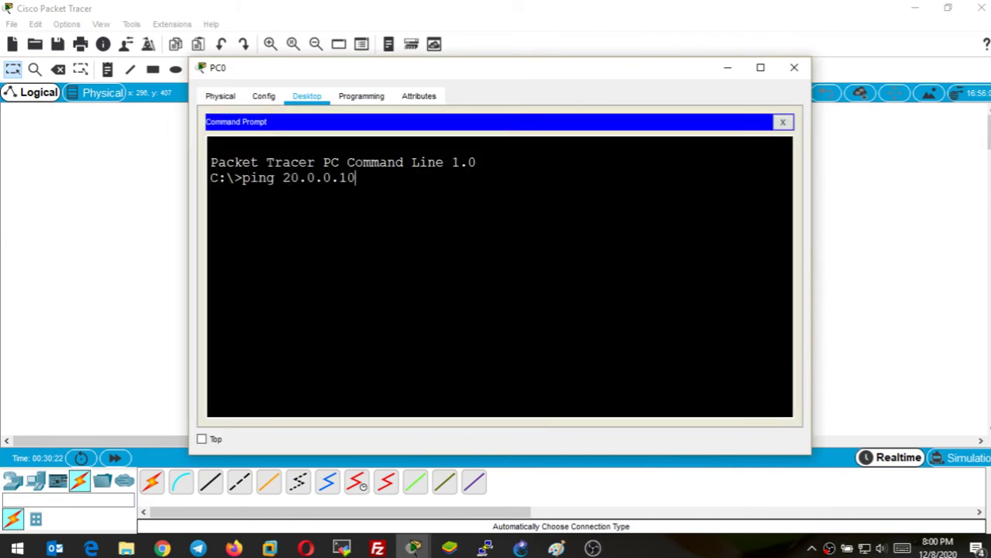
key(Return)
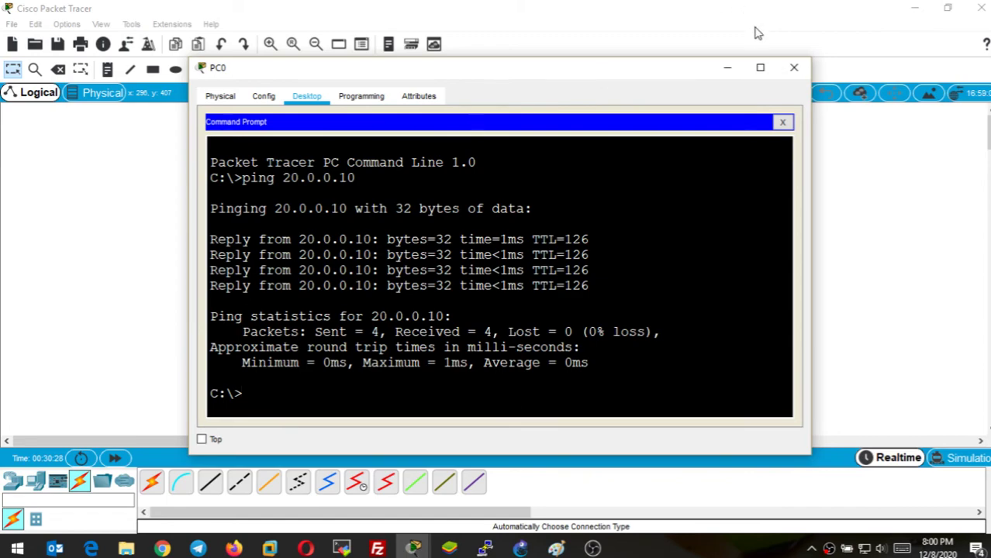
click(794, 68)
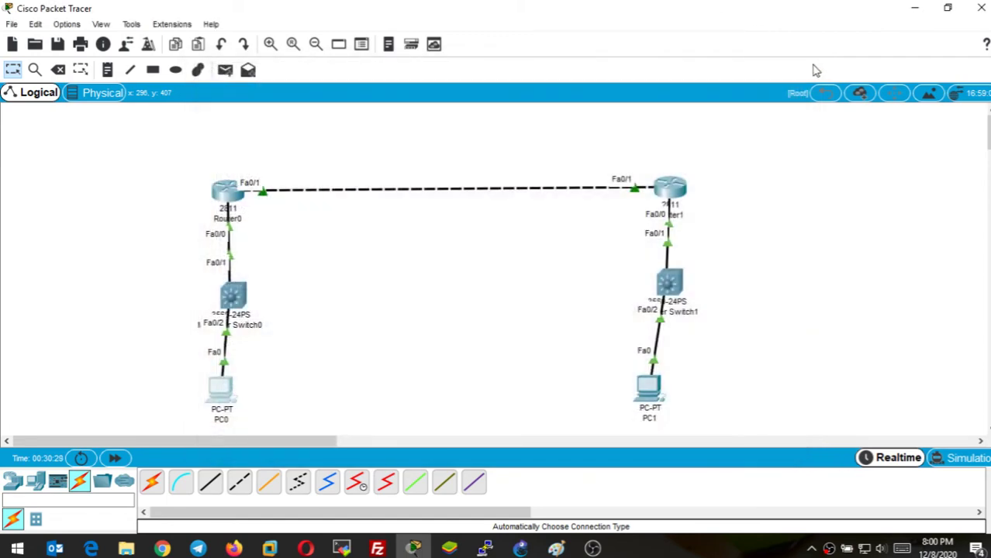
Open Router0's command line in a maximized window and enter RIP router configuration.
click(230, 195)
click(653, 68)
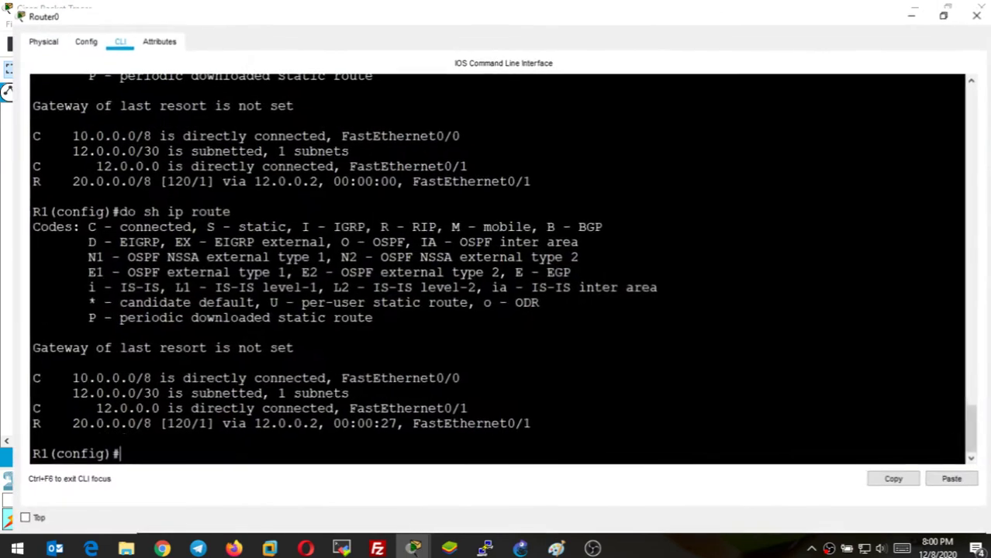
key(Return)
key(Return)
key(Return)
text(router)
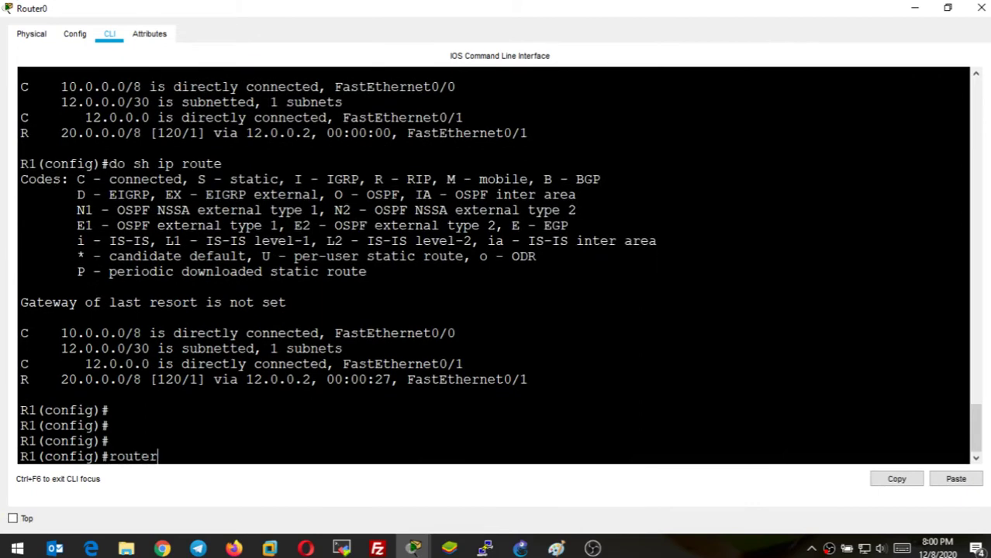
text( rip)
key(Return)
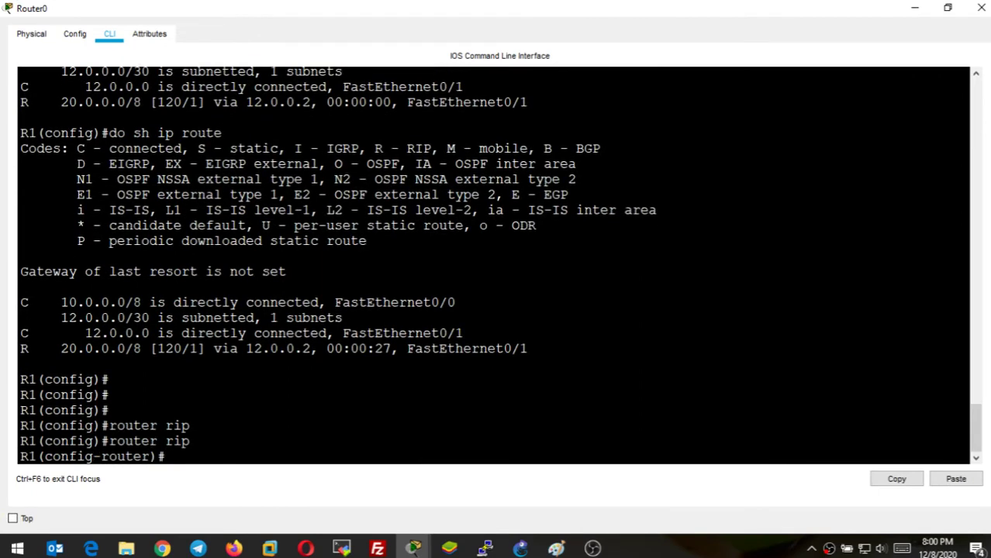
List the available RIP version options on Router0 and set the RIP version to 2.
text(ver)
key(Tab)
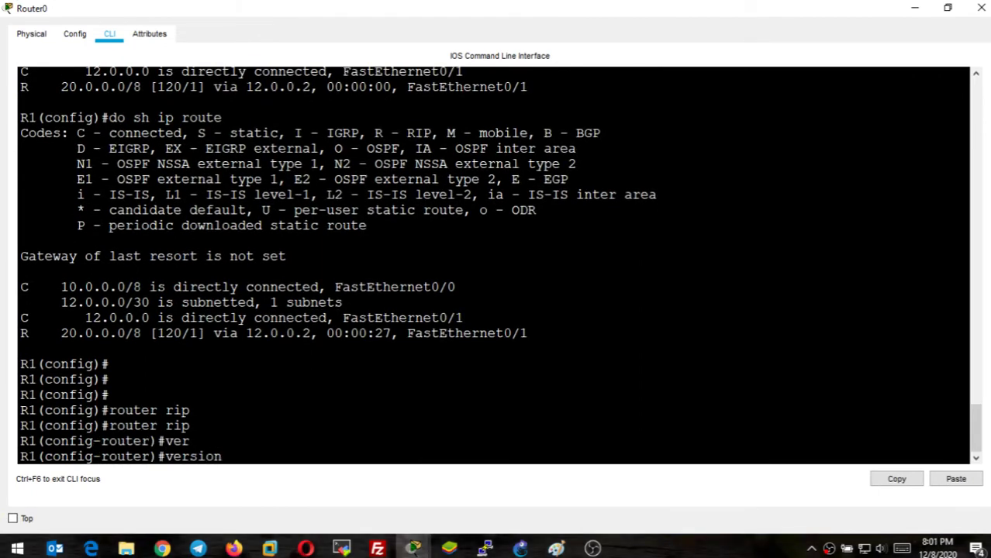
text(?)
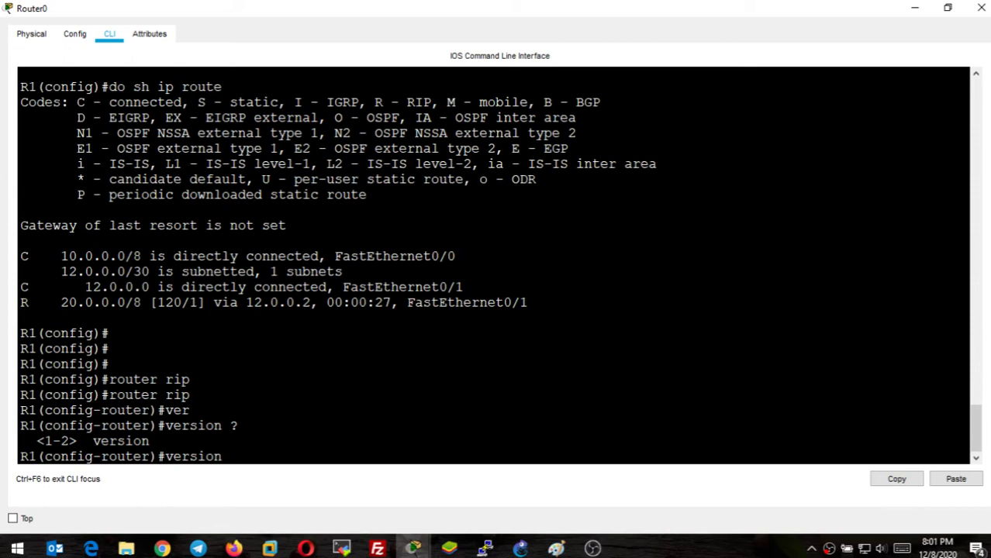
key(BackSpace)
key(BackSpace)
key(BackSpace)
key(BackSpace)
key(BackSpace)
key(BackSpace)
key(BackSpace)
text(ver)
key(Tab)
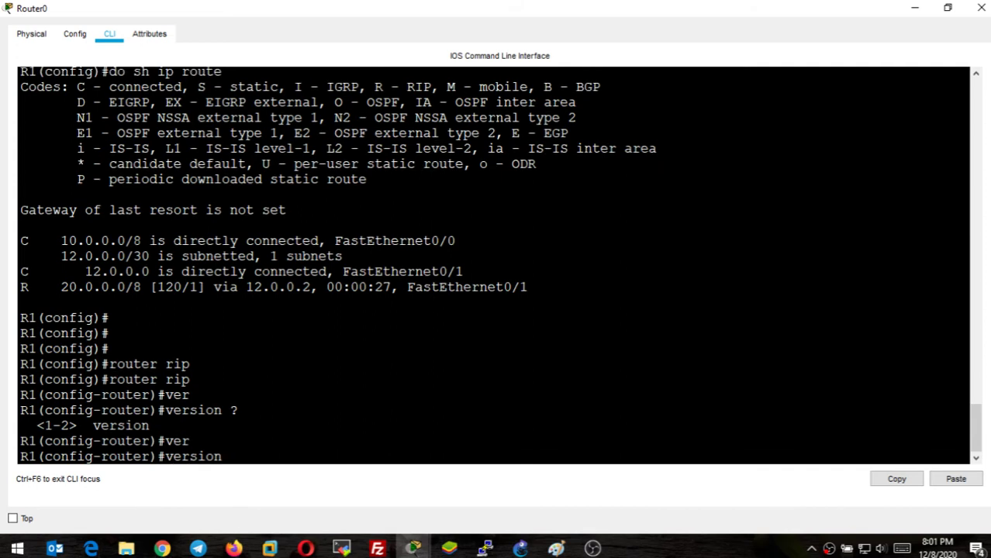
text(2)
key(Return)
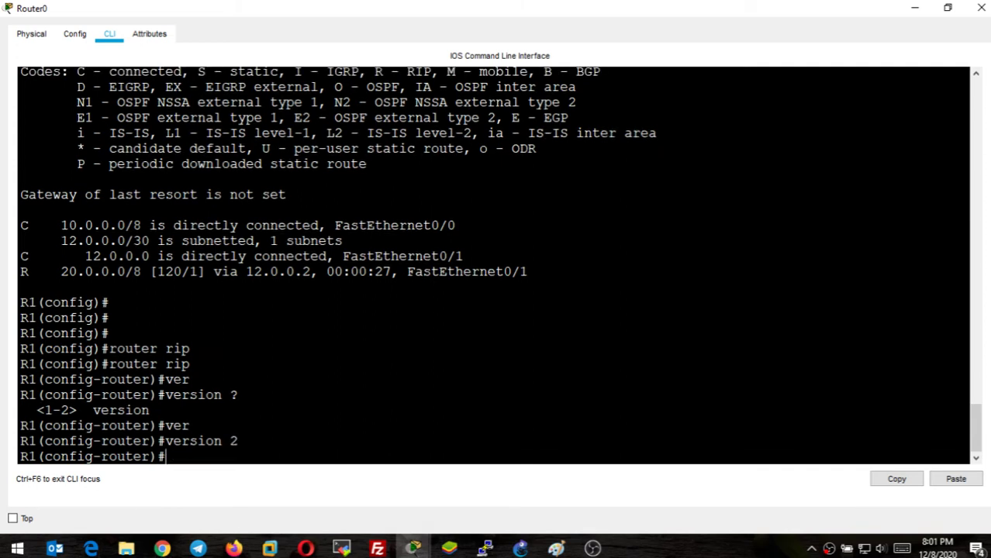
Leave RIP configuration, save Router0's configuration with do wr and close its window.
key(Return)
key(Return)
key(Return)
text(exit)
key(Return)
text(do wr)
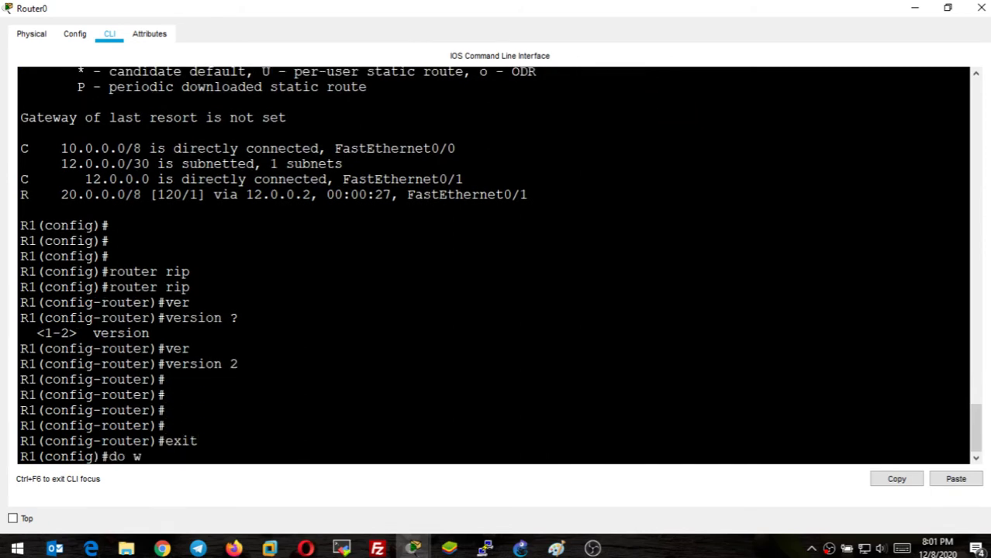
key(Return)
click(981, 8)
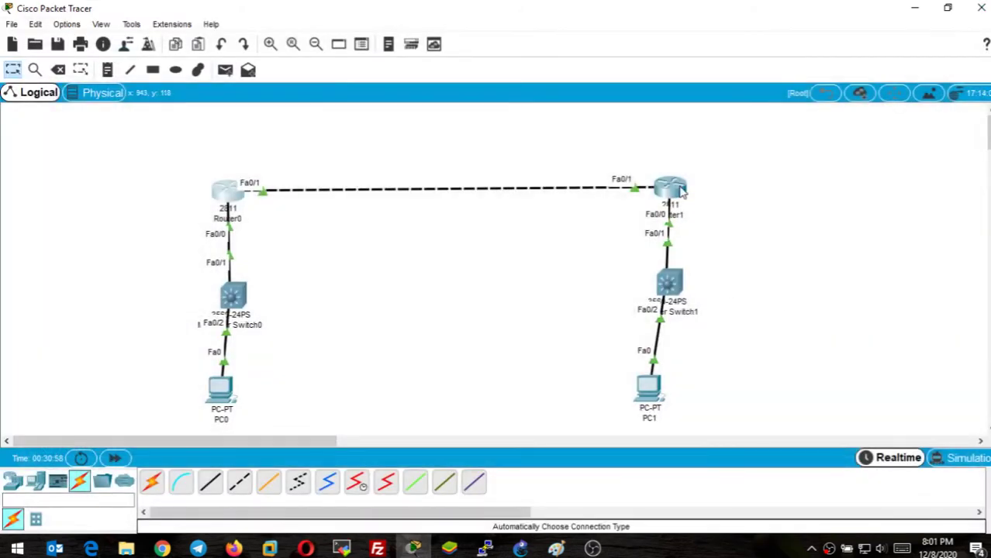
Open Router1's command line in a maximized window and enter RIP router configuration.
click(670, 188)
click(682, 72)
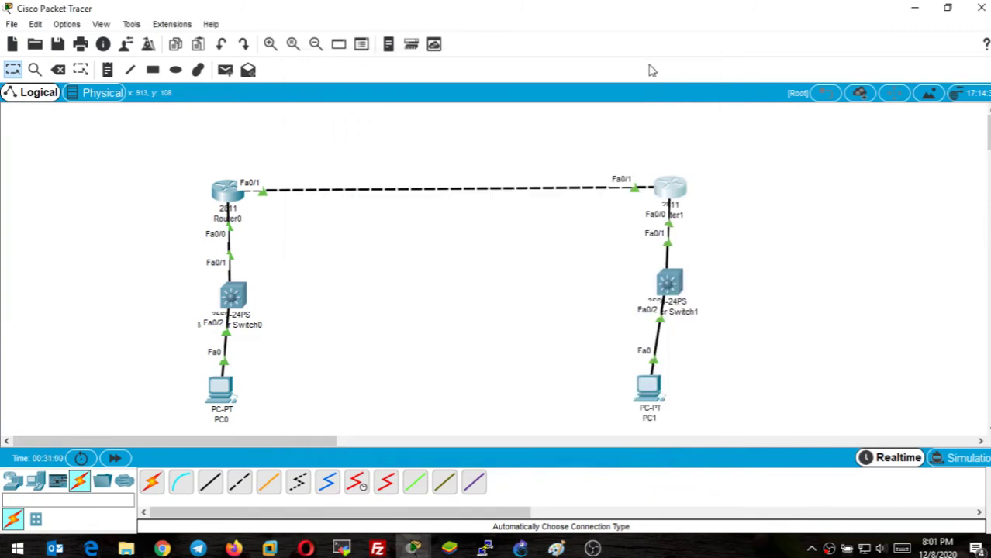
click(673, 200)
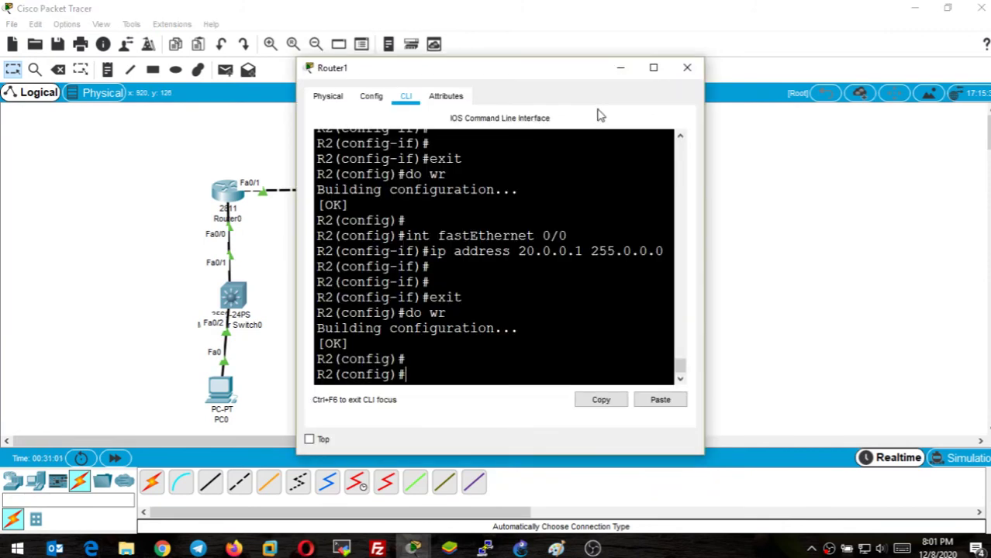
click(652, 67)
key(Return)
key(Return)
key(Return)
key(Return)
key(Return)
key(Return)
key(Return)
key(Return)
key(Return)
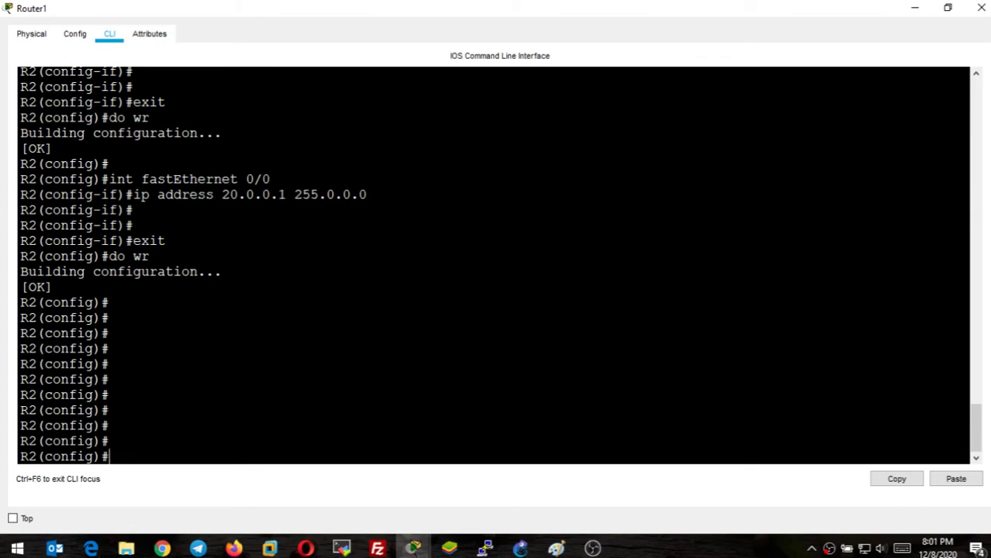
text(router)
key(Tab)
text(ve)
key(BackSpace)
key(BackSpace)
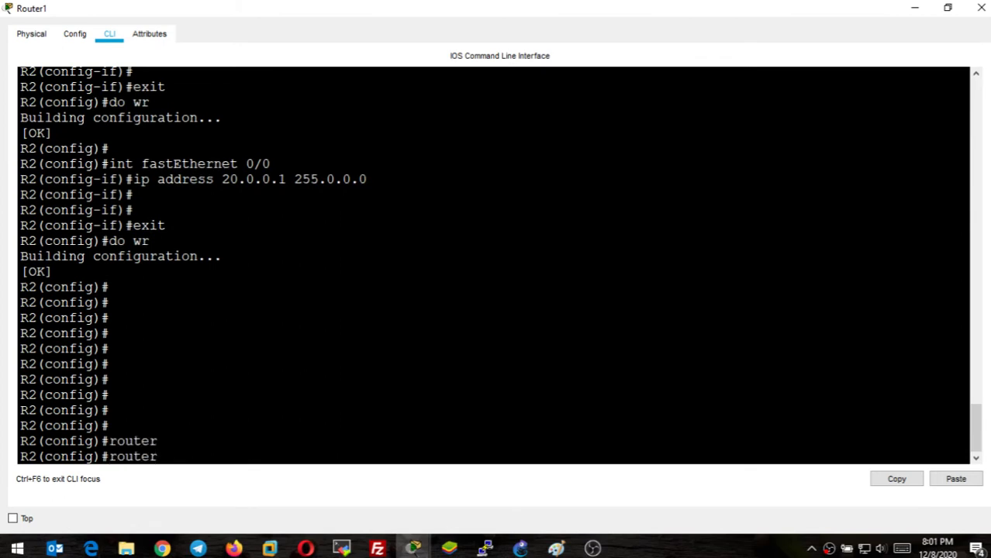
text(rip)
key(Return)
key(Return)
Set Router1's RIP version to 2.
text(ver)
key(Tab)
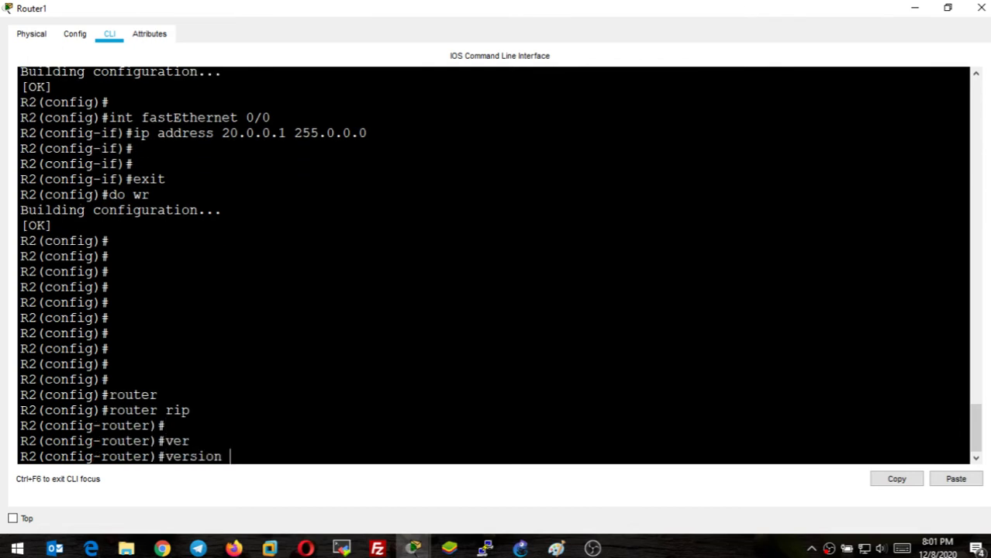
text(2)
key(Return)
key(Return)
key(Return)
key(Return)
Leave RIP configuration on Router1 and save its configuration with do wr.
text(exit)
key(Return)
key(Return)
key(Return)
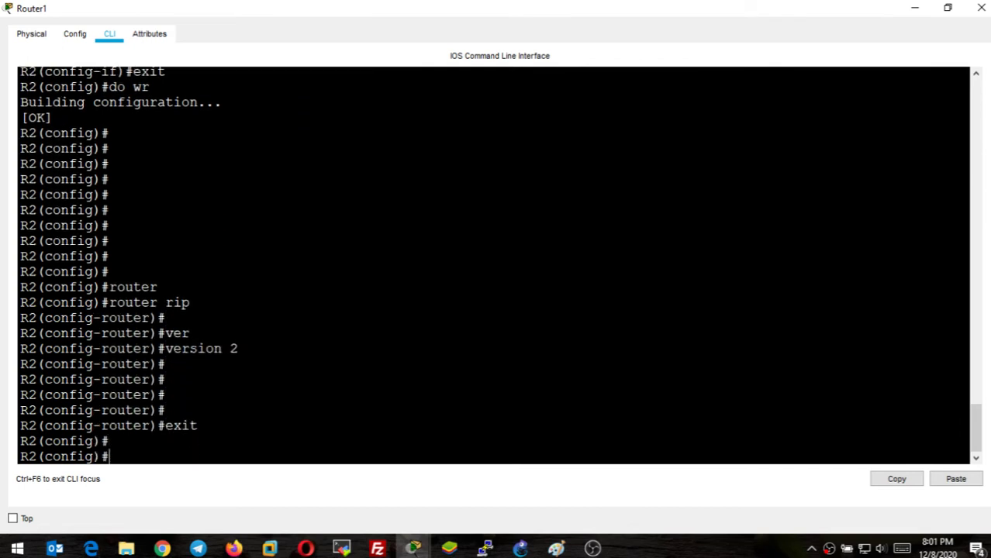
text(dow r)
key(Return)
key(Return)
text(do wr)
key(Return)
key(Return)
key(Return)
key(Return)
key(Return)
key(Return)
key(Return)
key(Return)
key(Return)
key(Return)
key(Return)
key(Return)
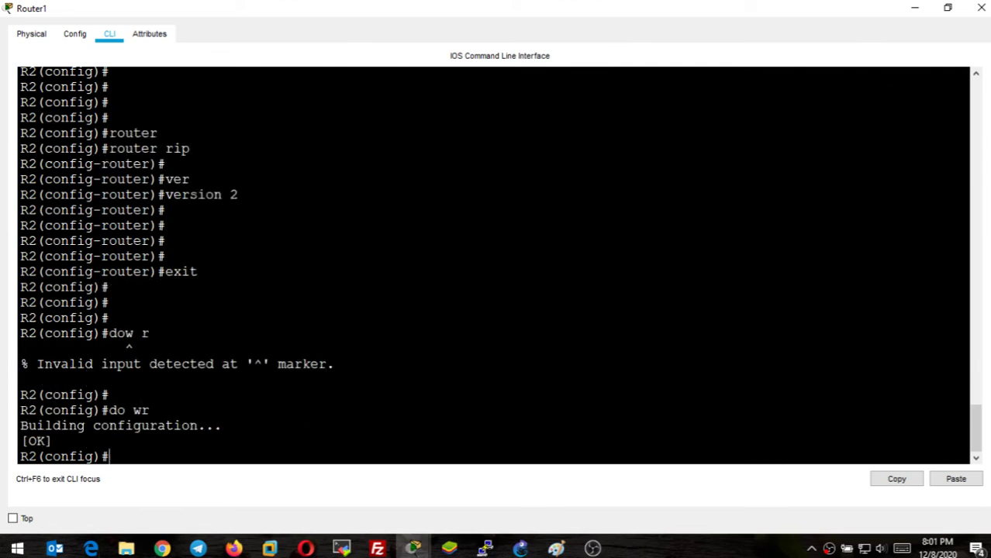
Display Router1's routing protocol settings with do sh ip protocol, and close its window.
key(Return)
text(do sh)
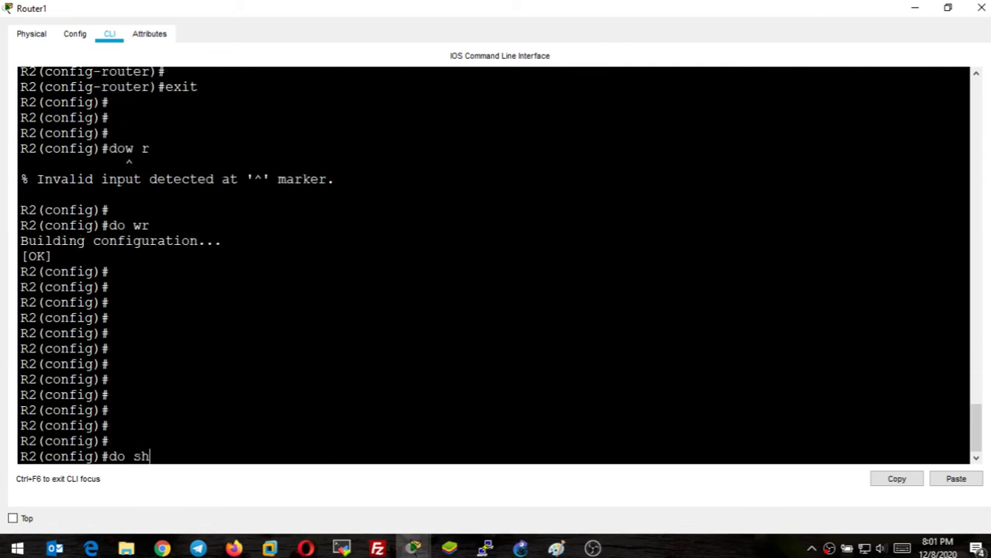
text( ip protocol)
key(Return)
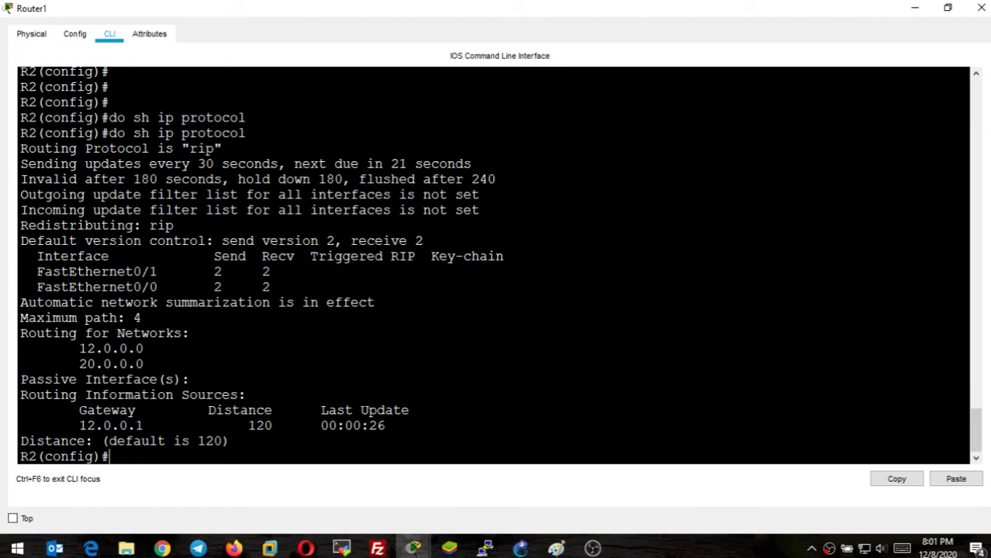
click(983, 10)
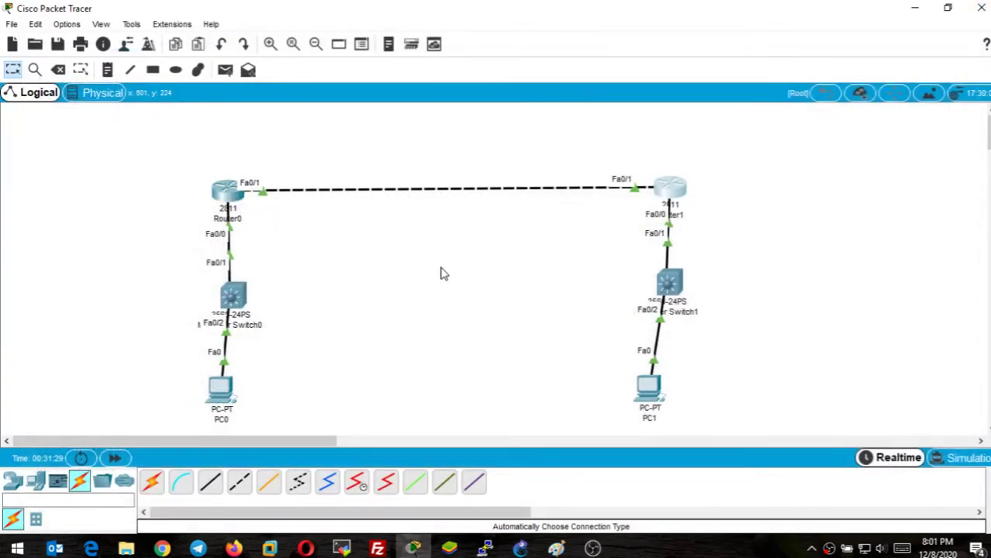
Switch to Simulation mode and step the capture forward until Router1's RIPv2 updates are listed.
click(963, 462)
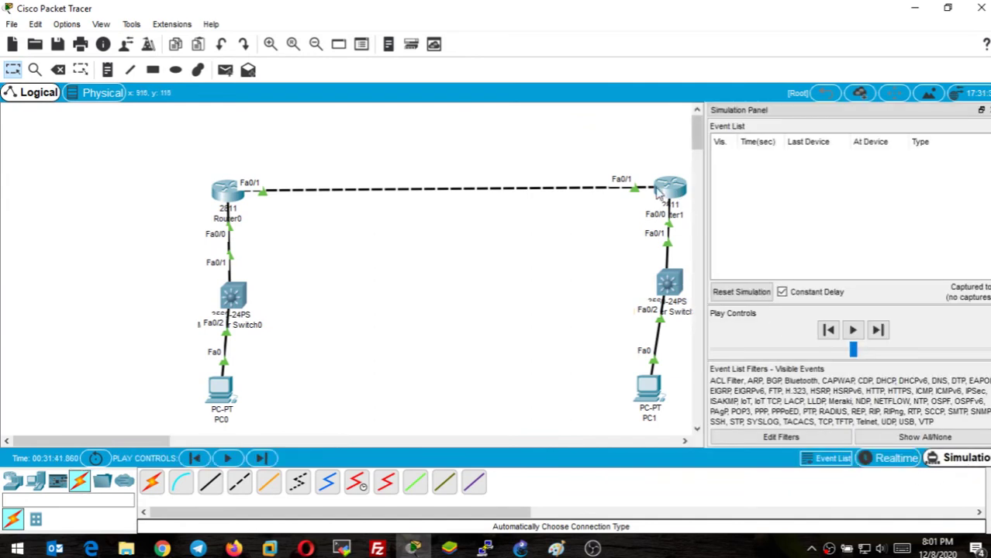
click(878, 330)
click(877, 331)
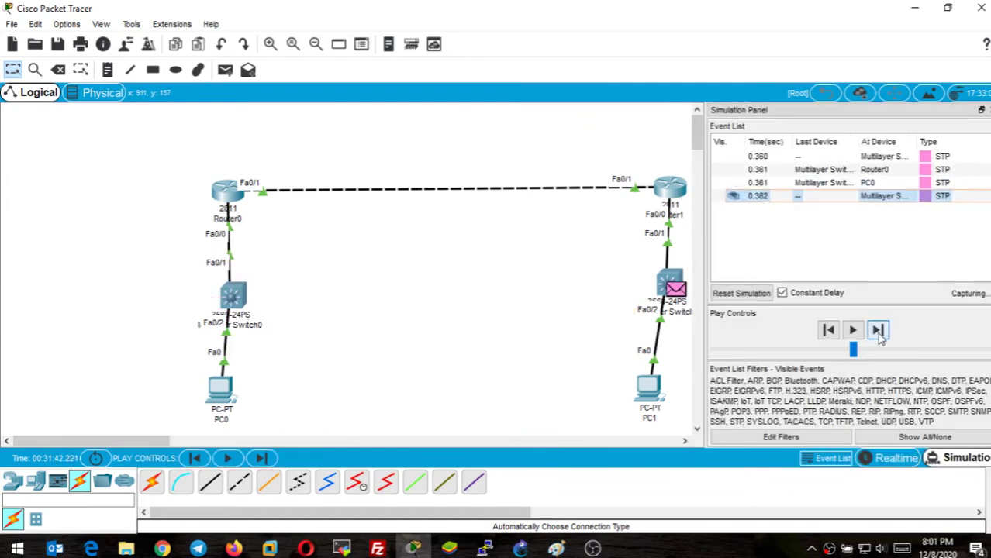
click(878, 331)
click(879, 332)
click(879, 332)
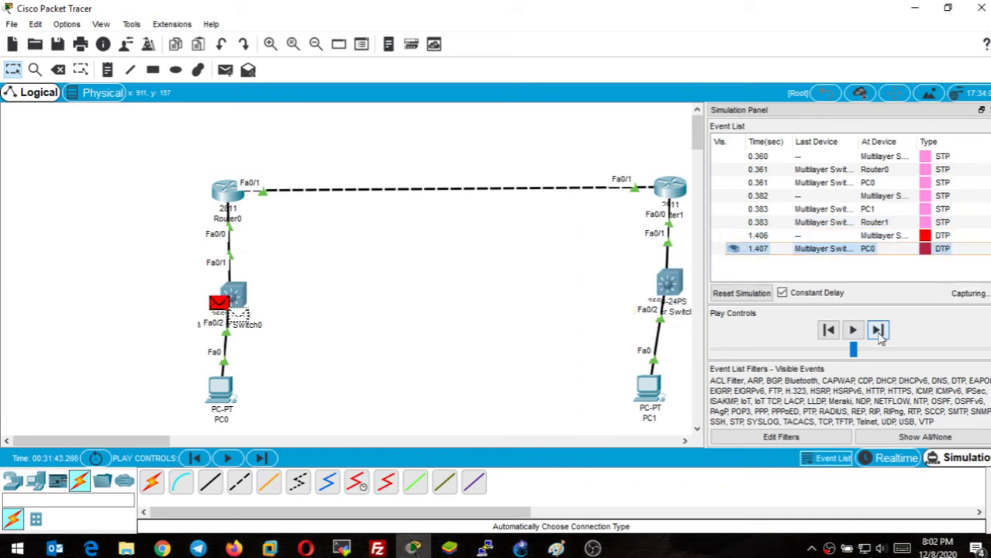
click(878, 332)
click(878, 332)
Open Router1's first RIPv2 event and show the RIP route packet in its outbound PDU details.
click(943, 264)
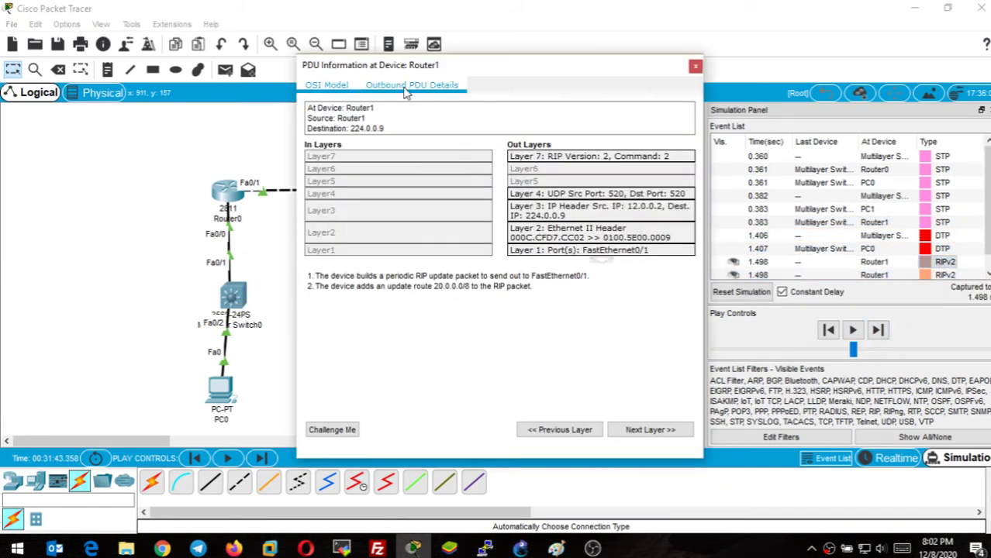
click(409, 86)
scroll(502, 273, down, 10)
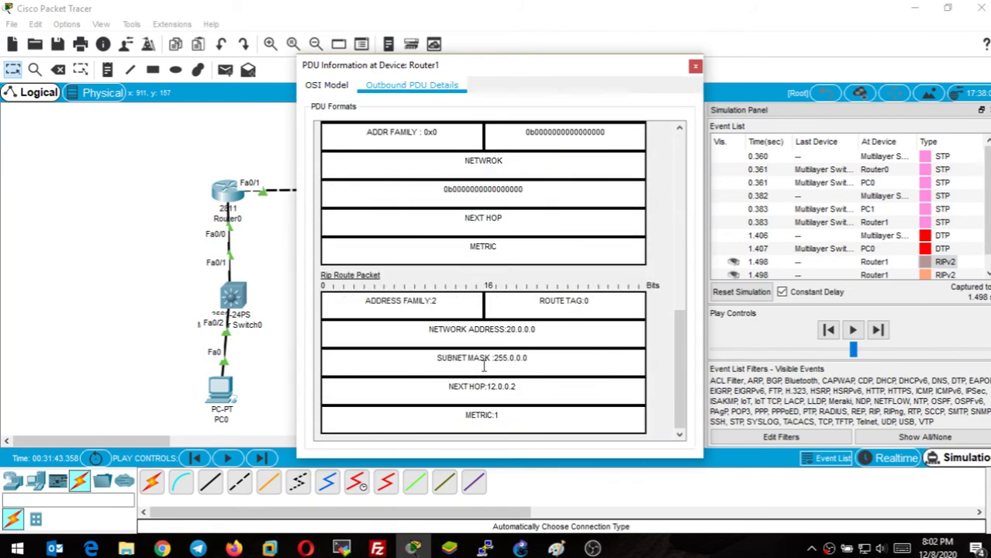
Highlight the subnet mask and the network address in the RIP route packet to examine what Router1 advertises.
drag(435, 357, 533, 359)
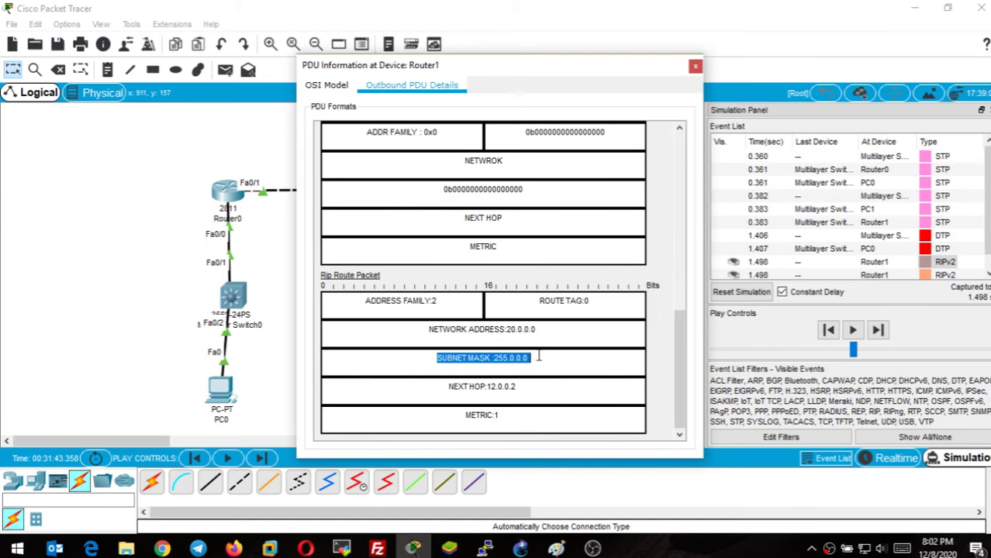
click(535, 361)
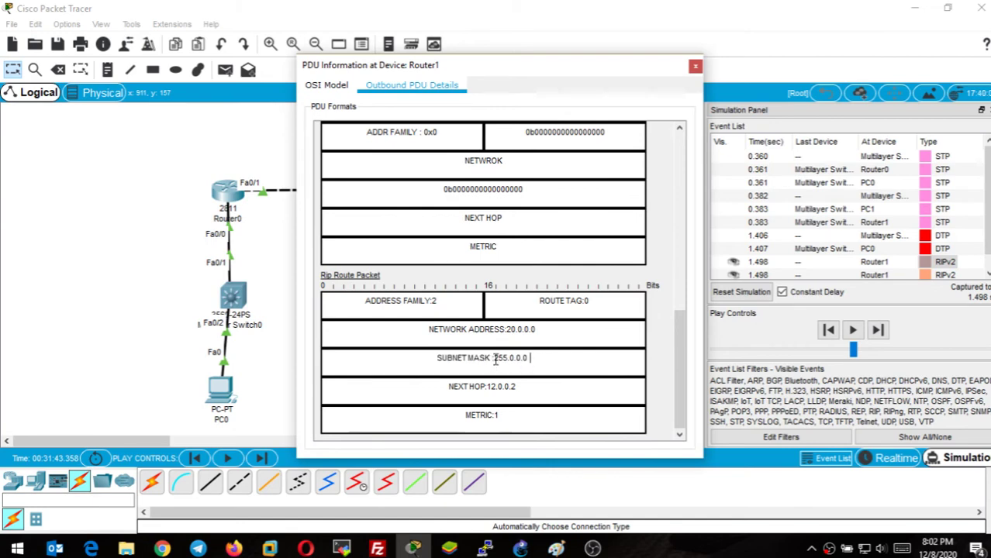
drag(494, 358, 535, 358)
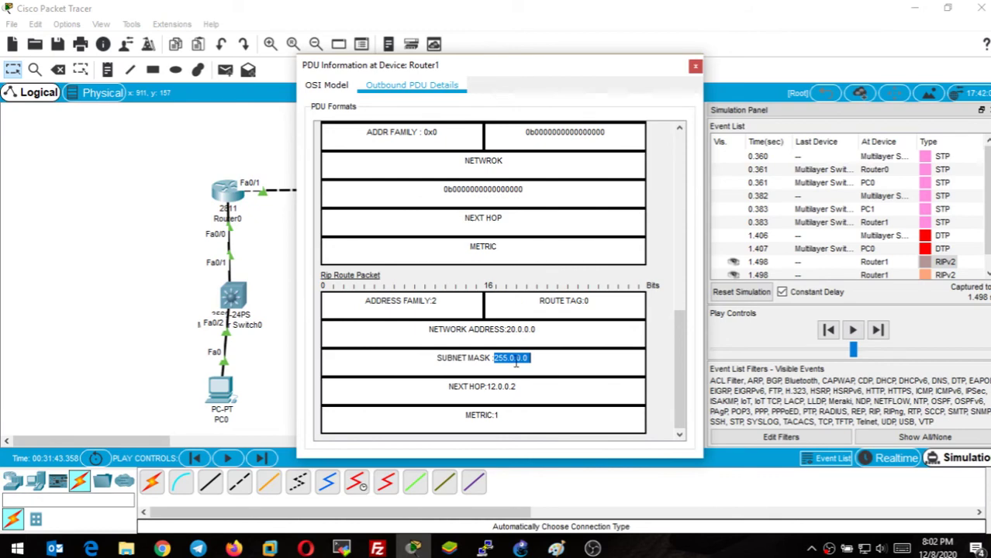
click(435, 359)
drag(434, 359, 526, 358)
click(527, 358)
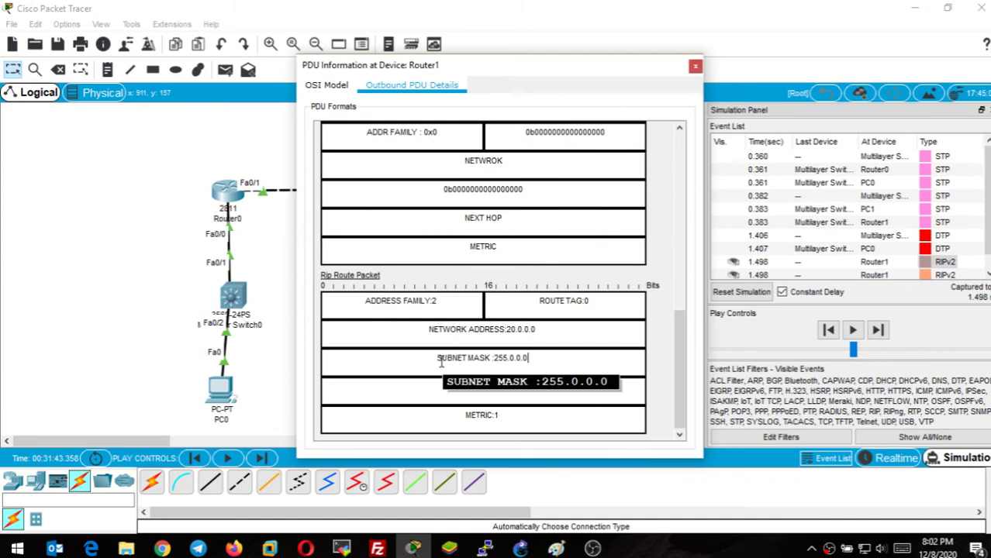
drag(435, 358, 559, 361)
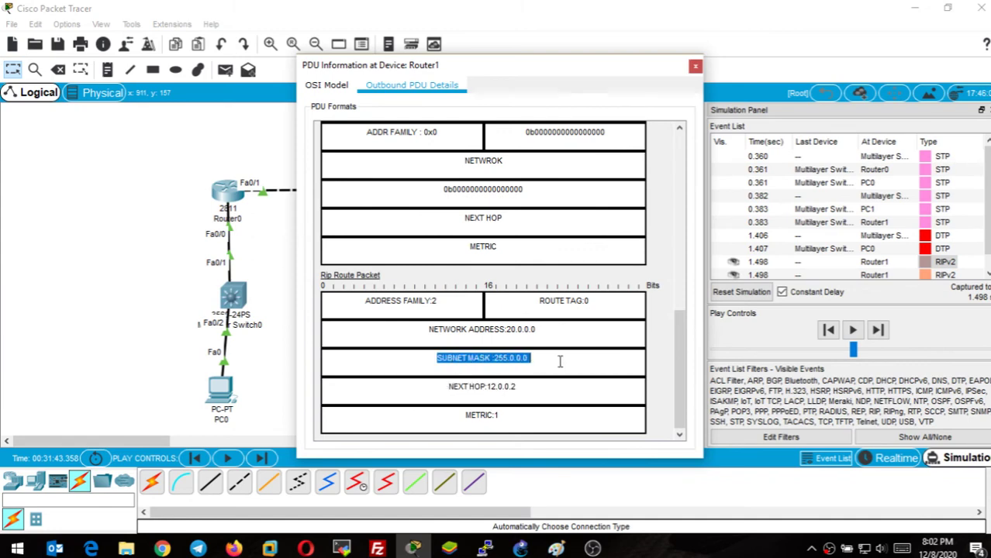
drag(425, 330, 542, 334)
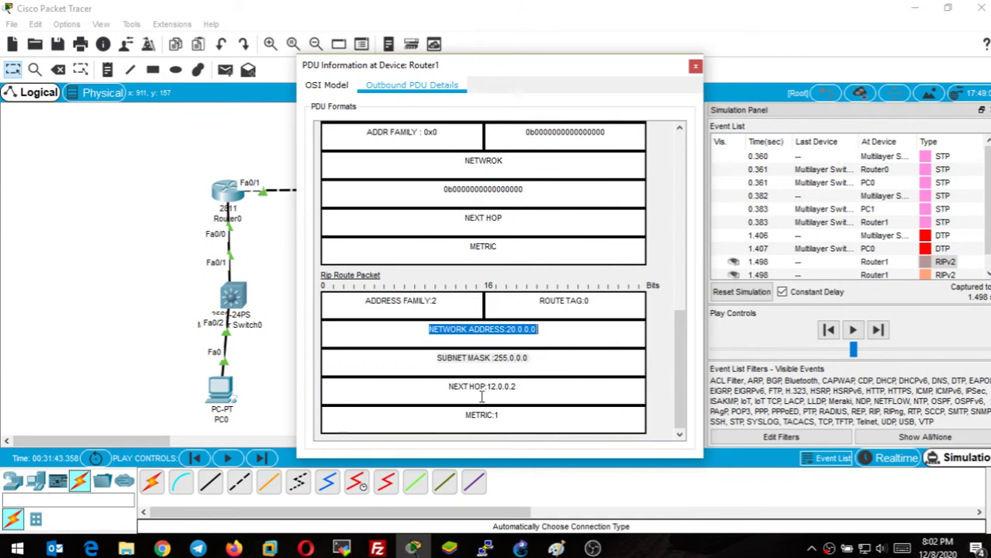
Examine the RIP, UDP and IP headers of Router1's RIPv2 update and highlight the destination IP address.
scroll(481, 396, up, 3)
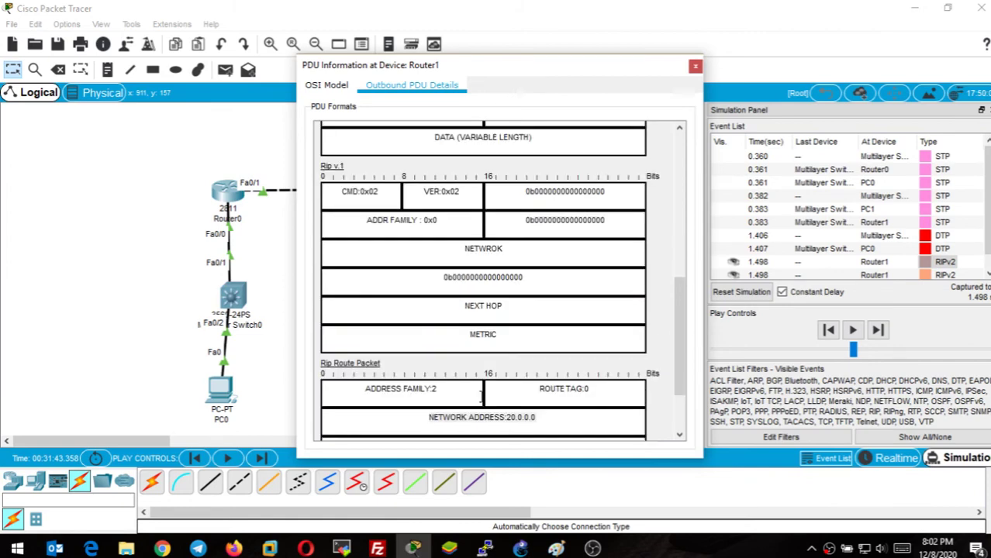
scroll(482, 397, up, 1)
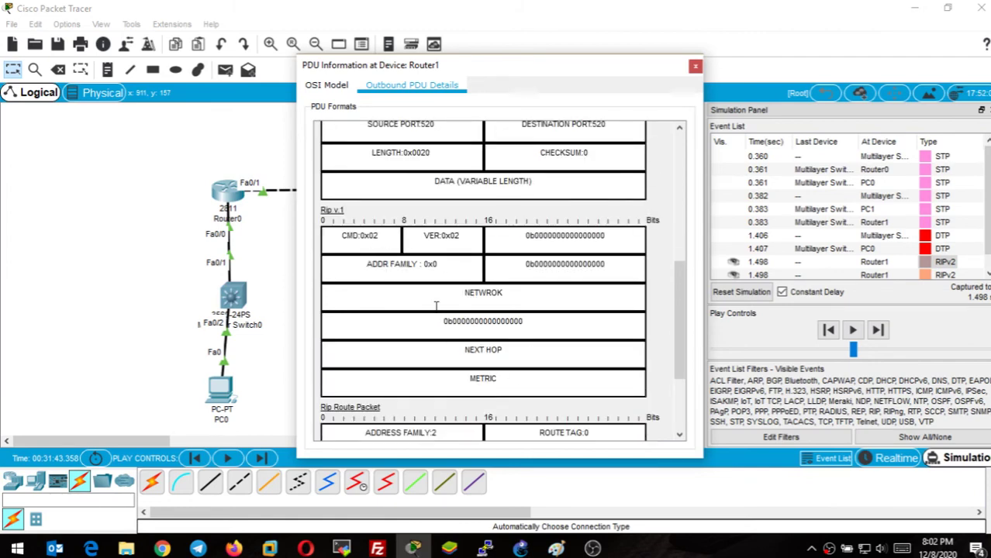
scroll(516, 364, up, 1)
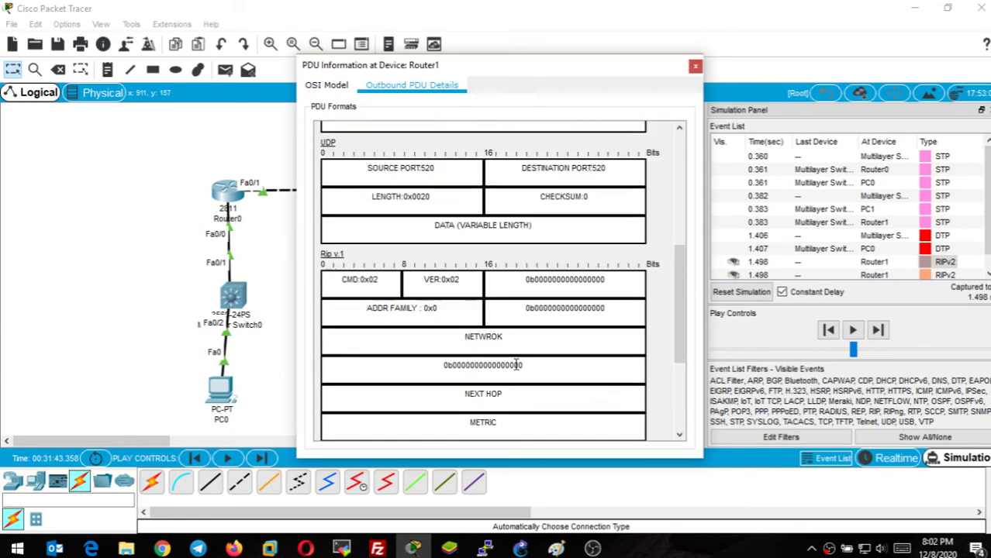
scroll(516, 364, up, 2)
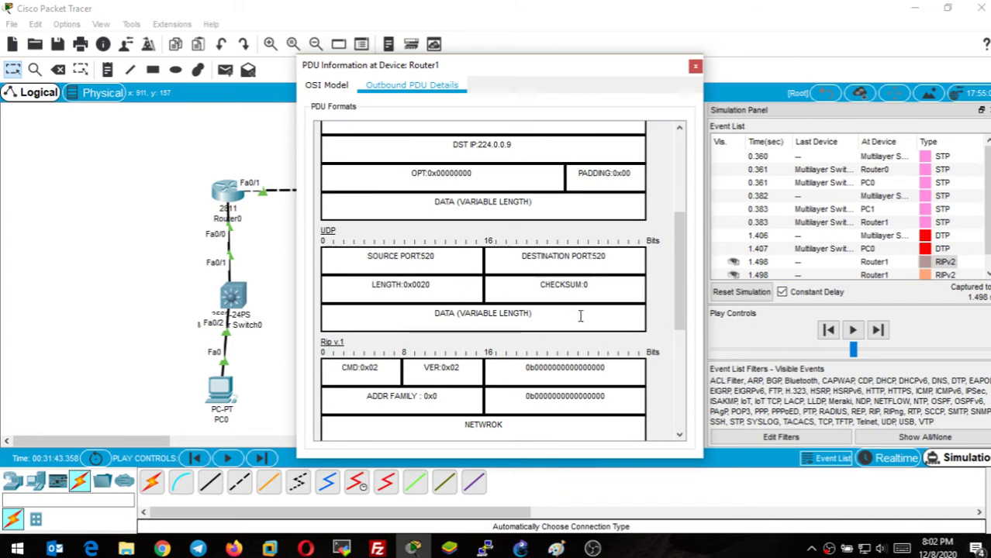
scroll(577, 316, up, 3)
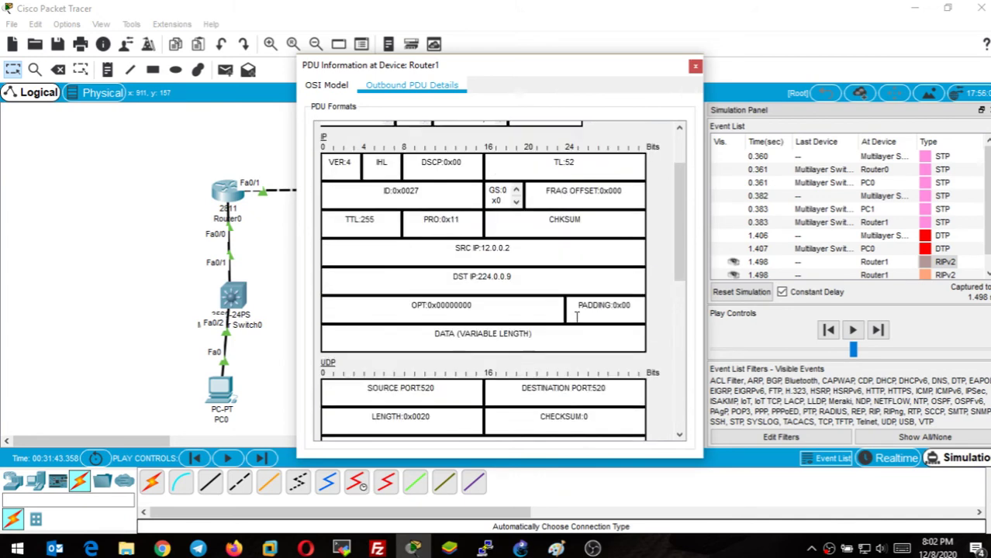
scroll(576, 316, up, 1)
drag(448, 319, 518, 320)
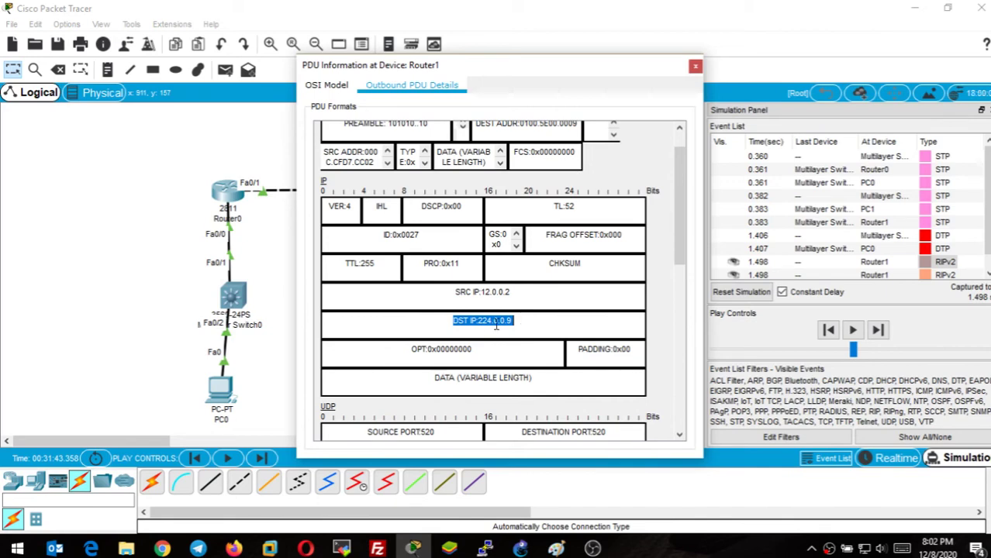
drag(478, 320, 521, 324)
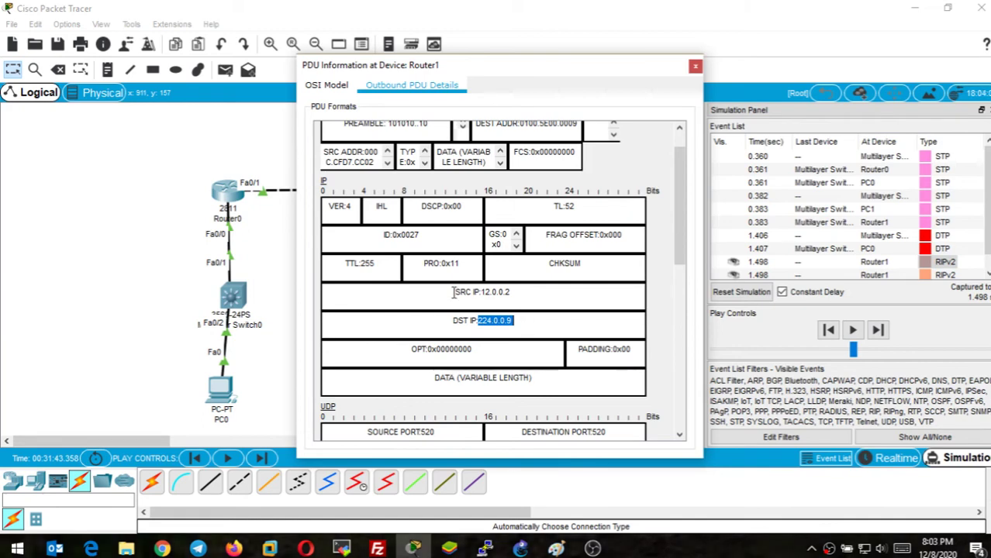
Highlight the source IP and the Ethernet destination address, then close the PDU details and the simulation event list.
drag(452, 293, 528, 292)
click(531, 292)
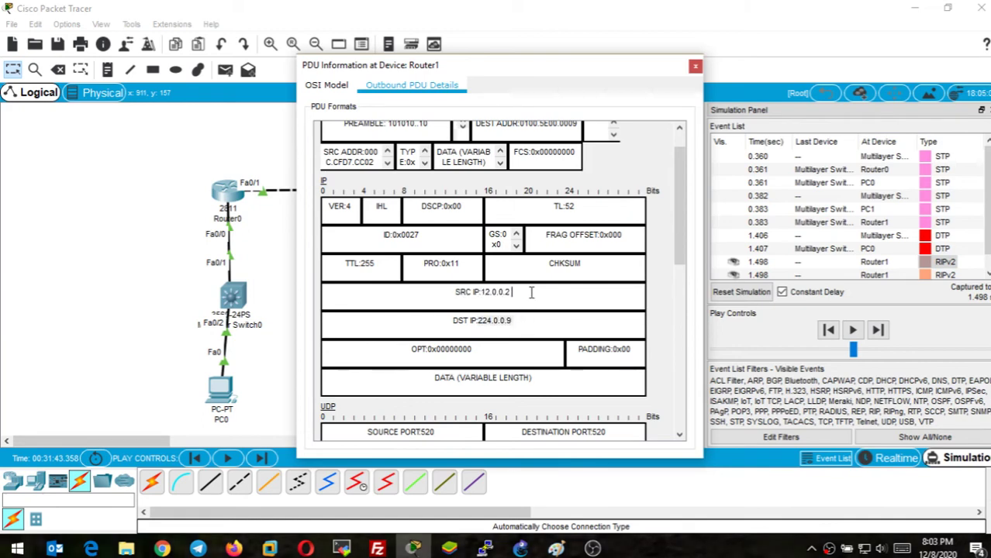
scroll(531, 292, up, 1)
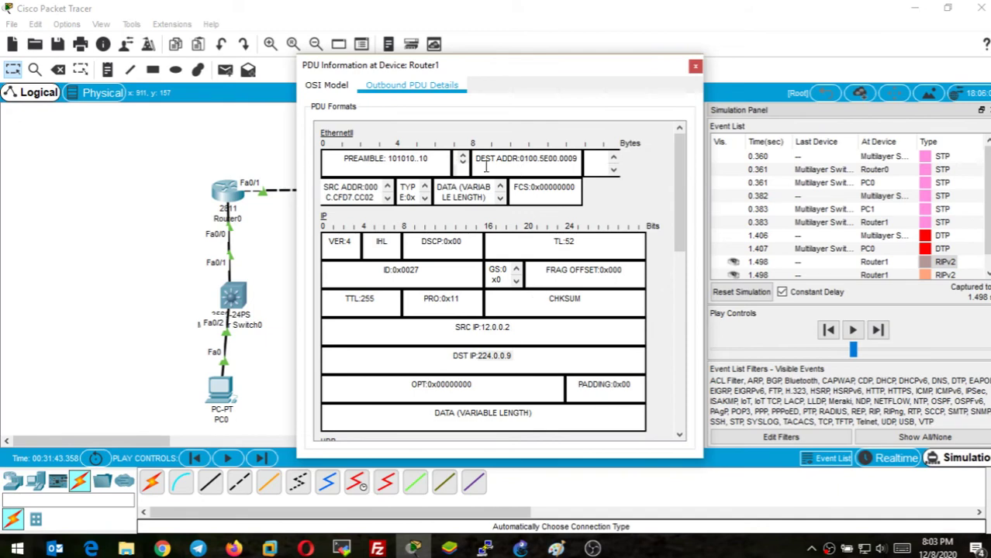
drag(476, 160, 582, 158)
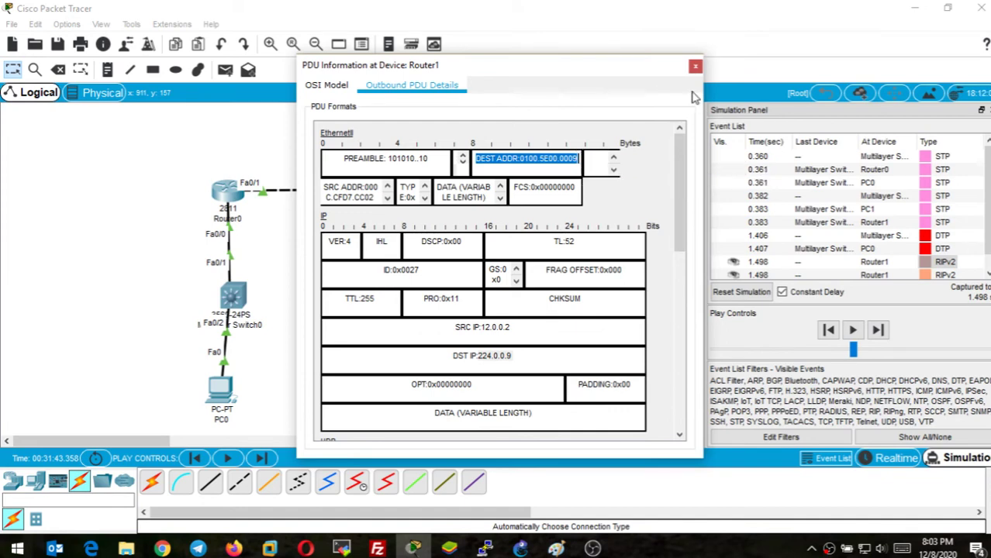
click(695, 67)
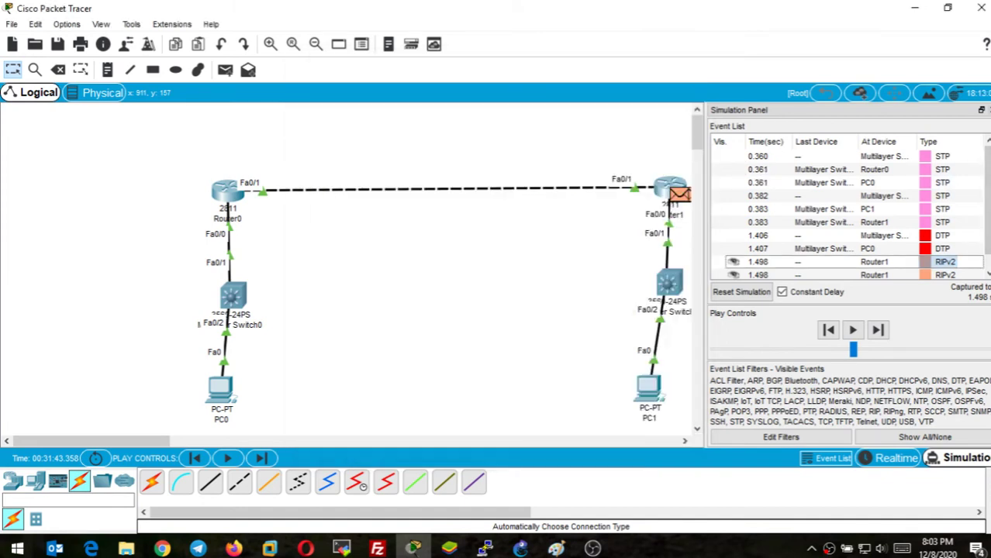
click(981, 110)
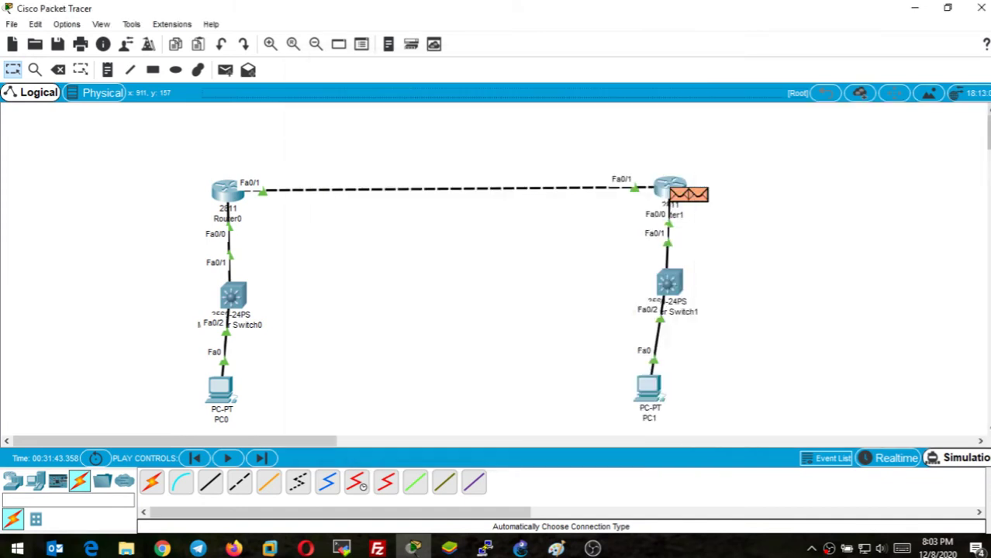
Open Router0's command line in a maximized window and enter RIP configuration mode with router rip.
click(226, 191)
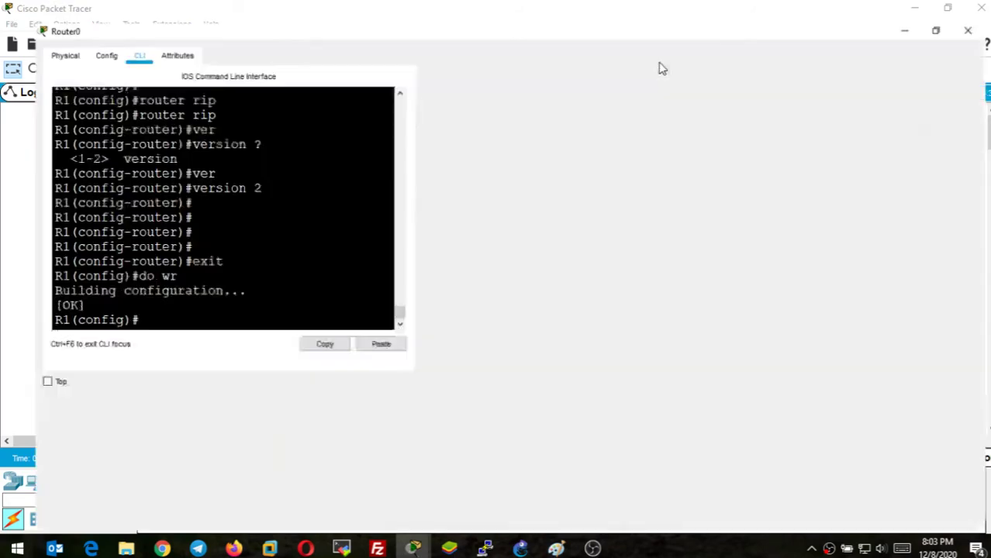
click(653, 67)
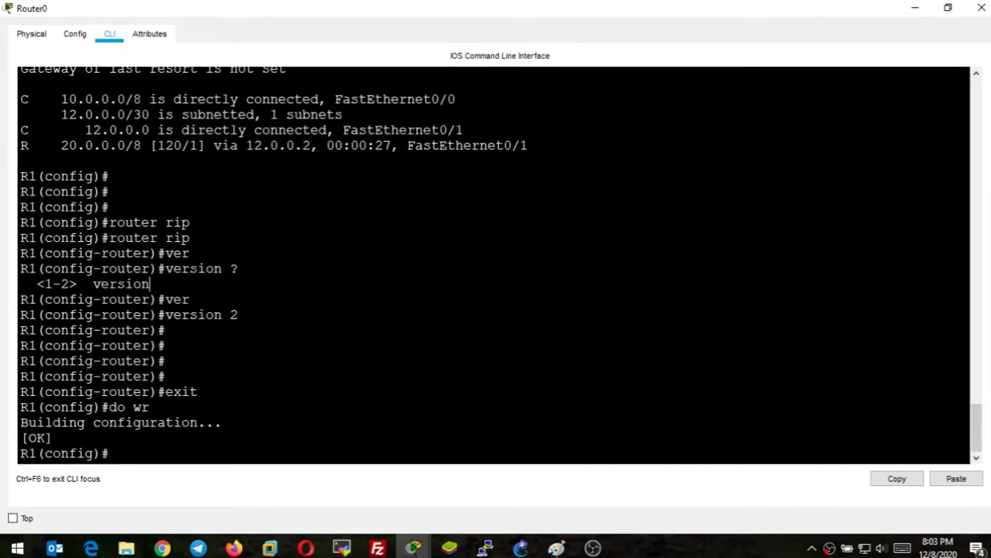
key(Return)
key(Return)
key(Return)
text(router)
key(Tab)
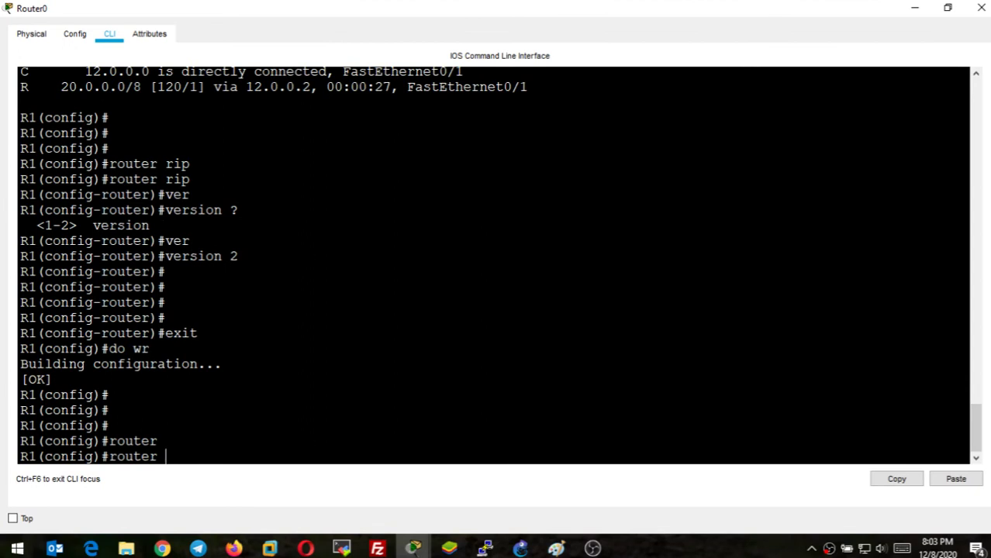
text(rip)
key(Return)
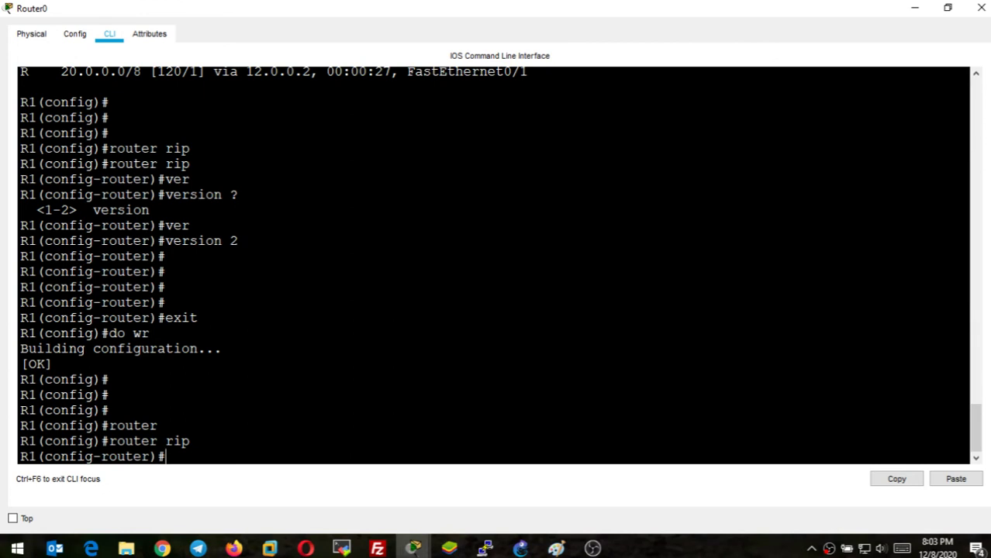
Enable automatic route summarization in Router0's RIP configuration with auto-summary.
text(aut)
key(Tab)
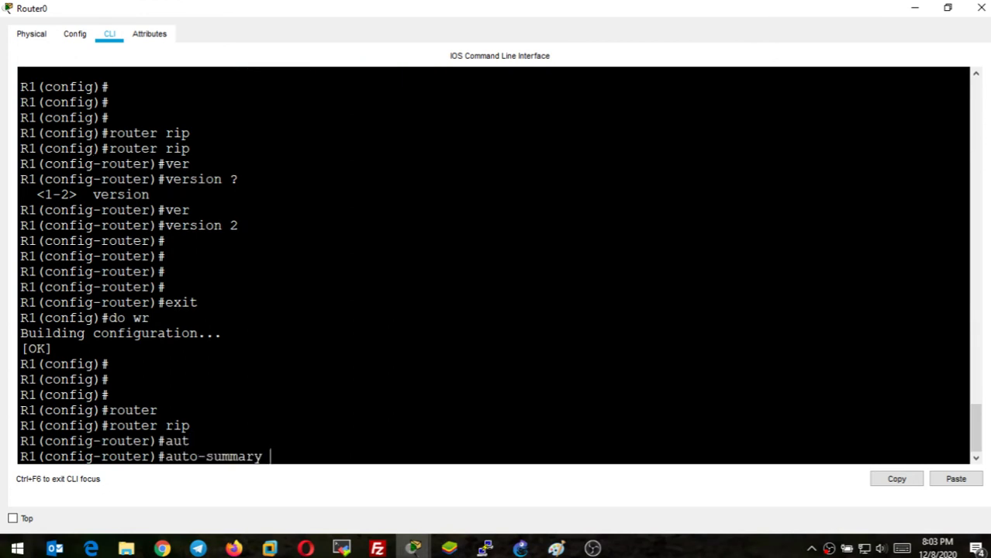
key(Return)
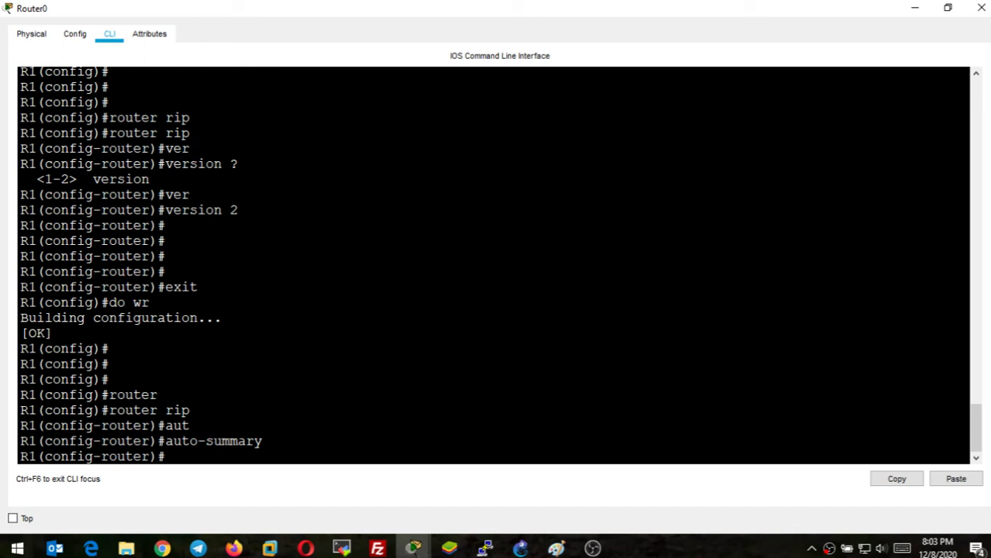
Disable automatic route summarization in Router0's RIP configuration with no auto-summary.
key(Up)
key(Home)
text(no)
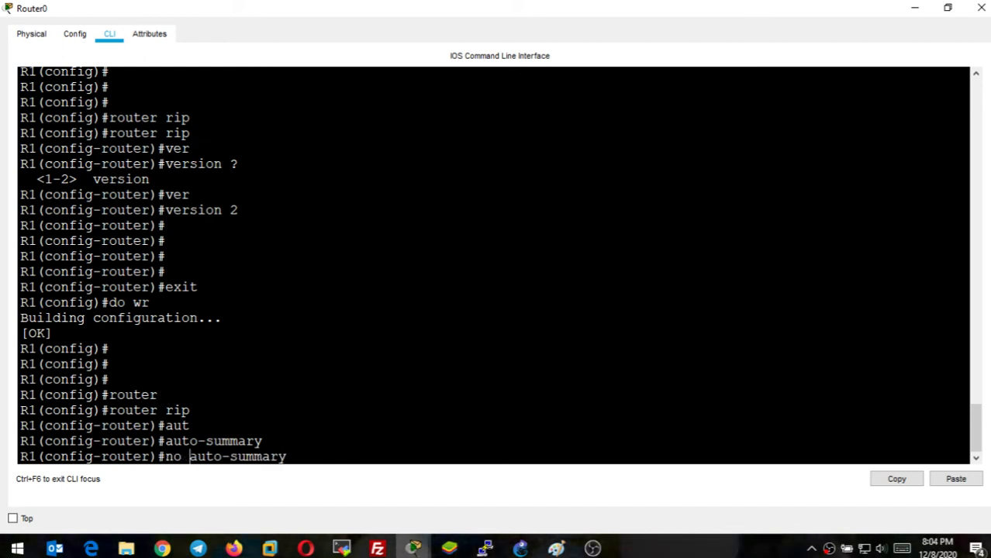
key(Return)
text(ex9t\)
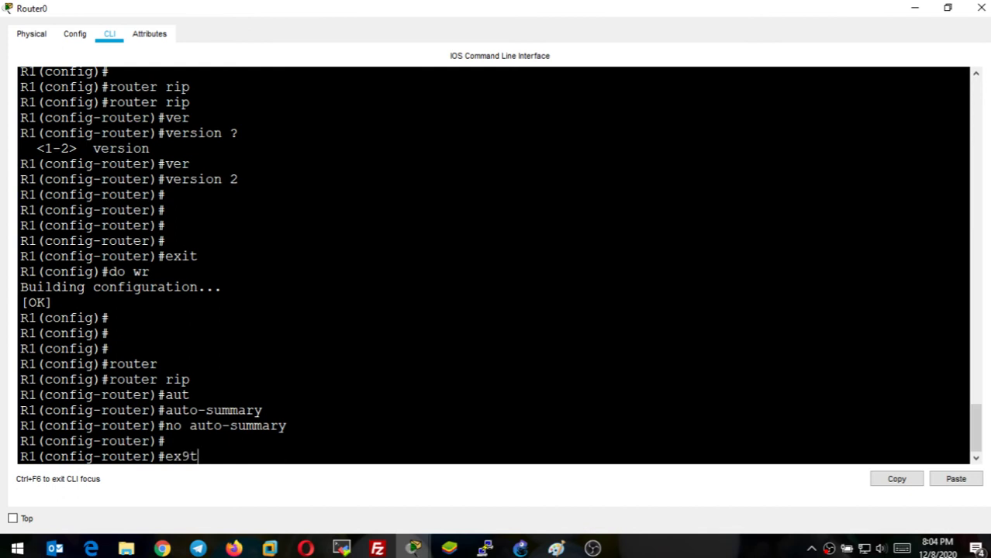
key(Return)
text(\)
key(Return)
key(Return)
Exit RIP configuration mode and save Router0's configuration with do wr, closing its window.
text(exit)
key(Return)
key(Return)
key(Return)
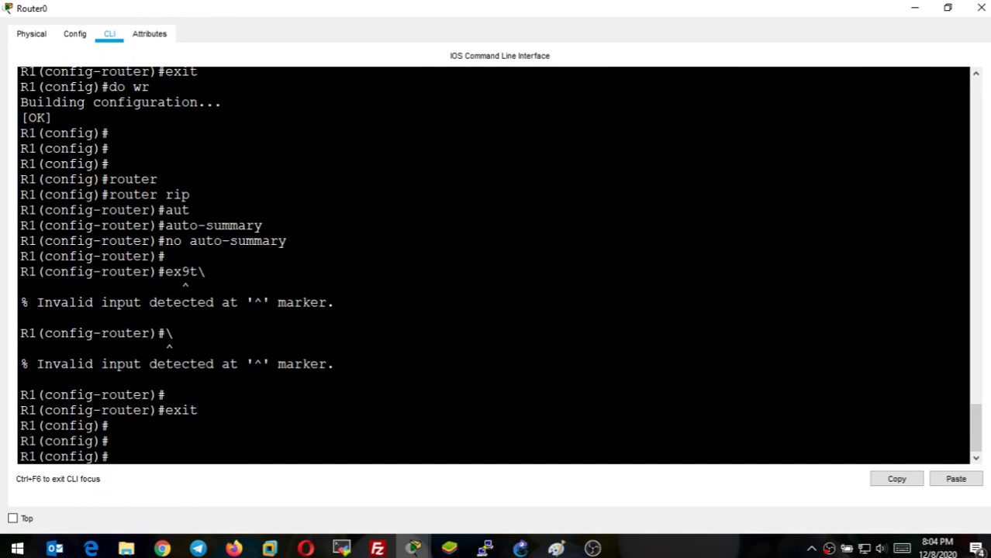
key(Return)
key(Return)
key(Return)
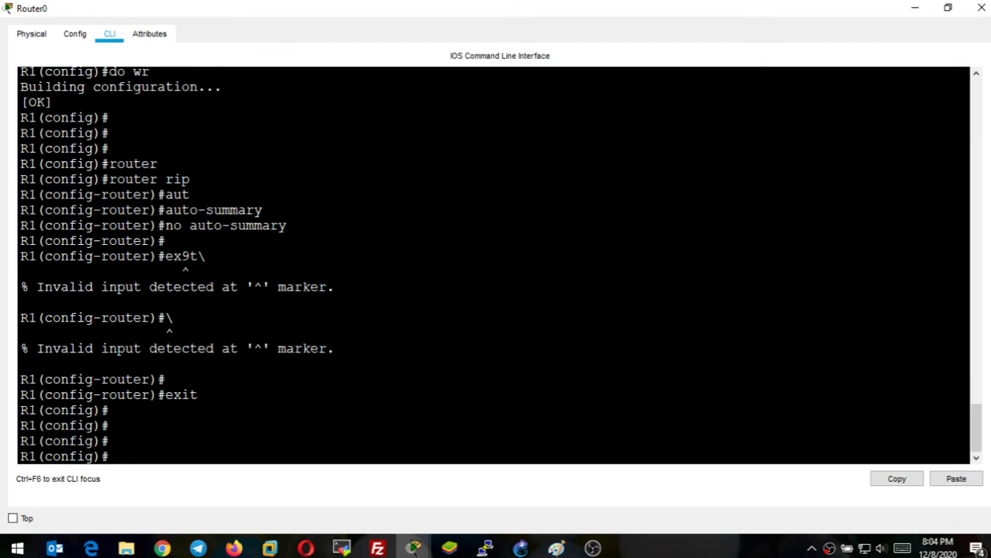
text(do wr)
key(Return)
key(Return)
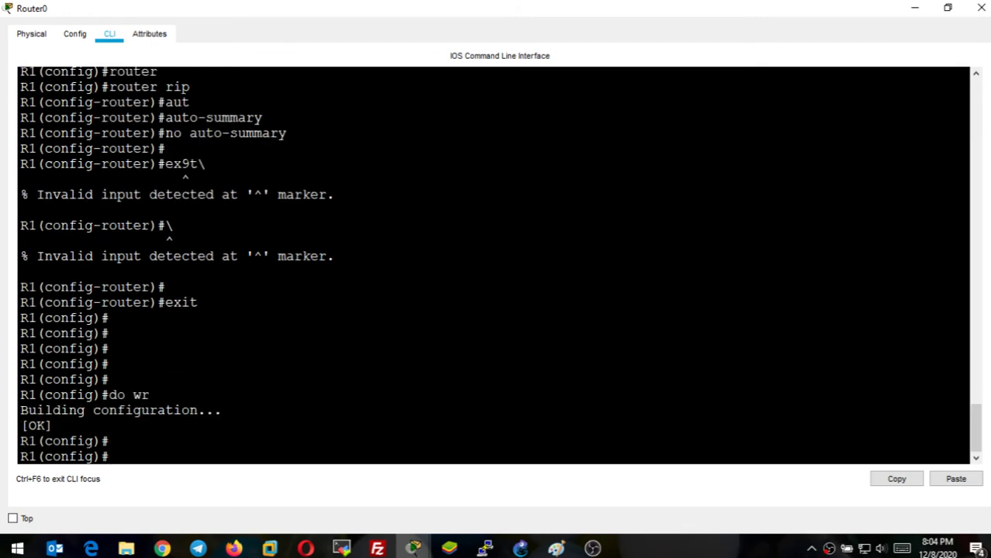
click(980, 7)
Return to Realtime mode and enter interface configuration for FastEthernet 0/0 on Router1.
click(897, 457)
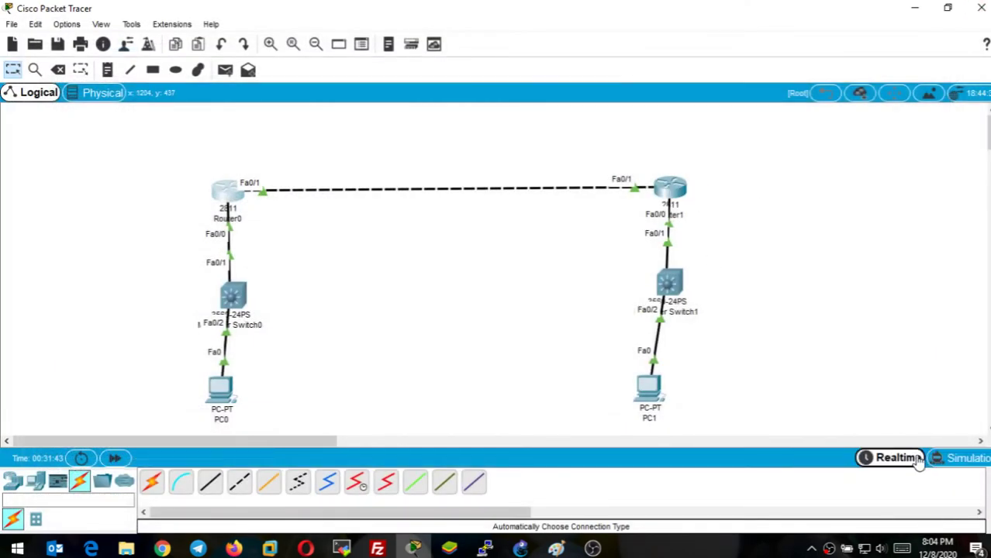
click(669, 188)
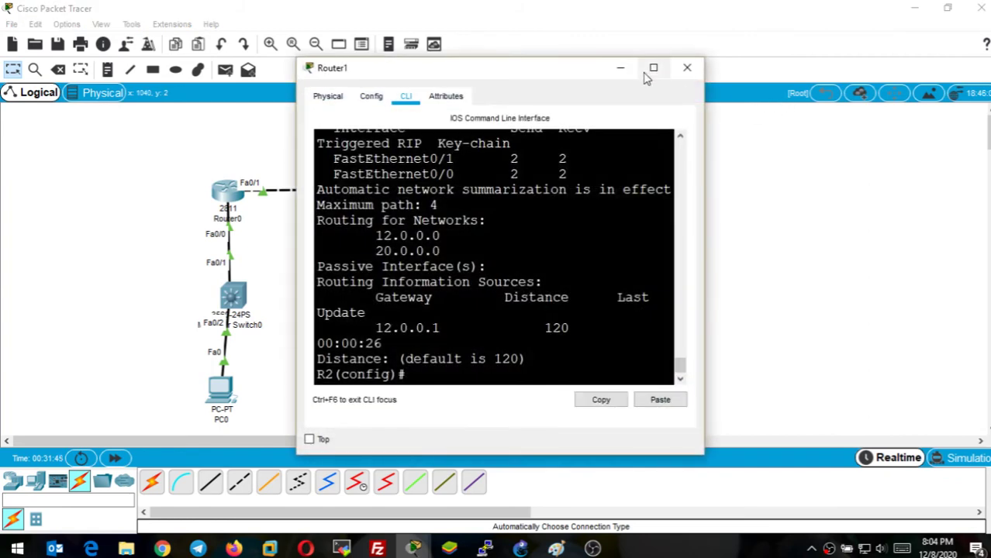
click(652, 68)
key(Return)
key(Return)
key(Return)
text(int fa)
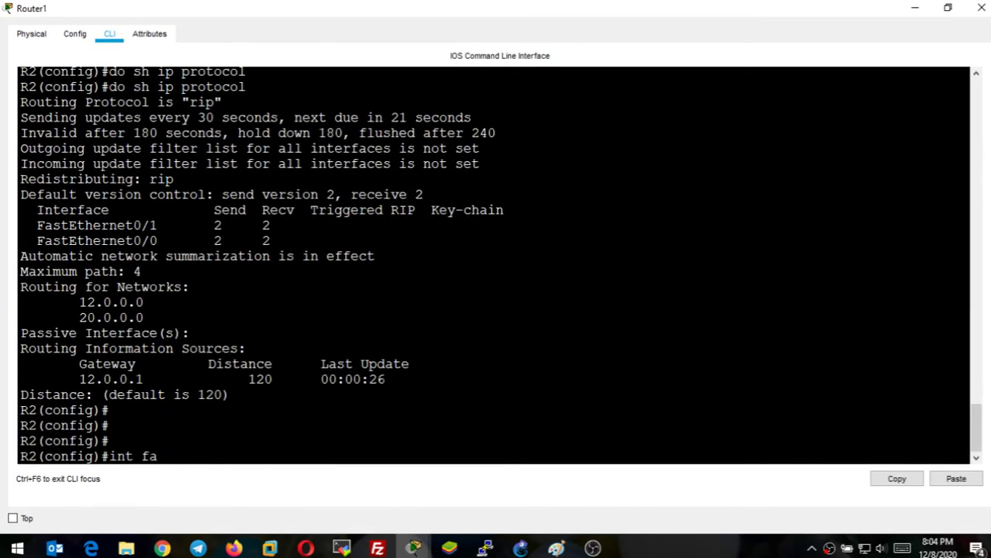
key(Tab)
text(0/0)
key(Return)
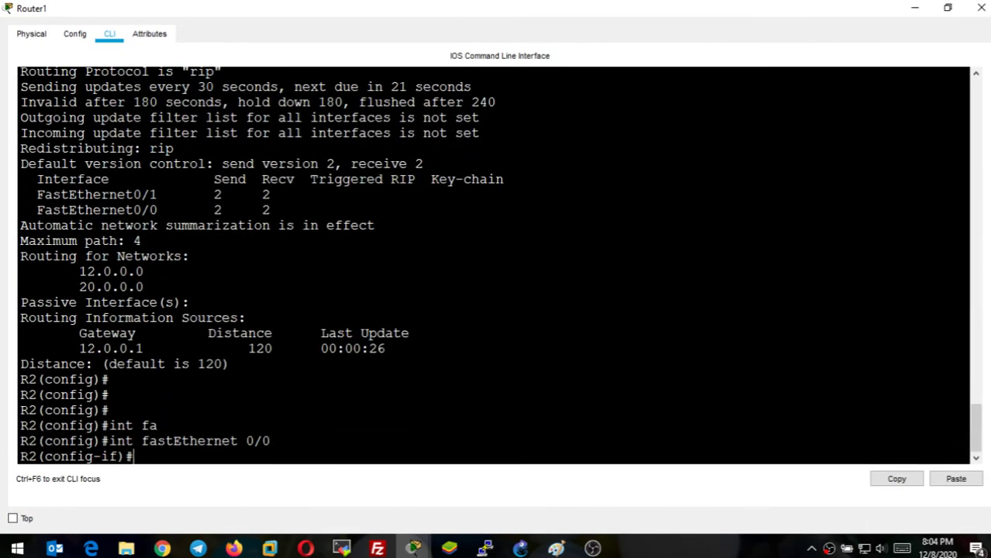
Assign IP address 20.0.0.1 with subnet mask 255.255.0.0 to Router1's FastEthernet 0/0.
text(ip add)
key(Tab)
text(20.)
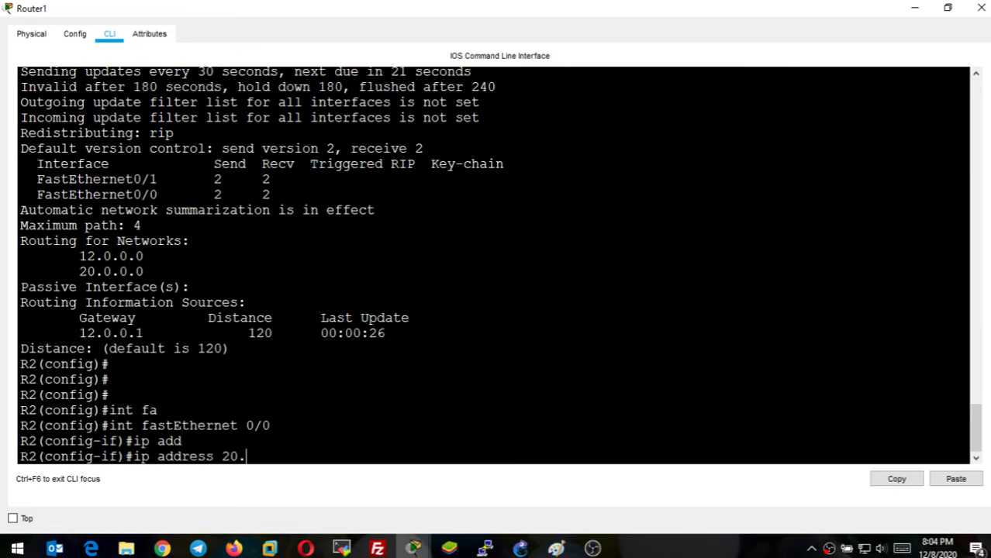
text(0.0.1 255.255.0.0)
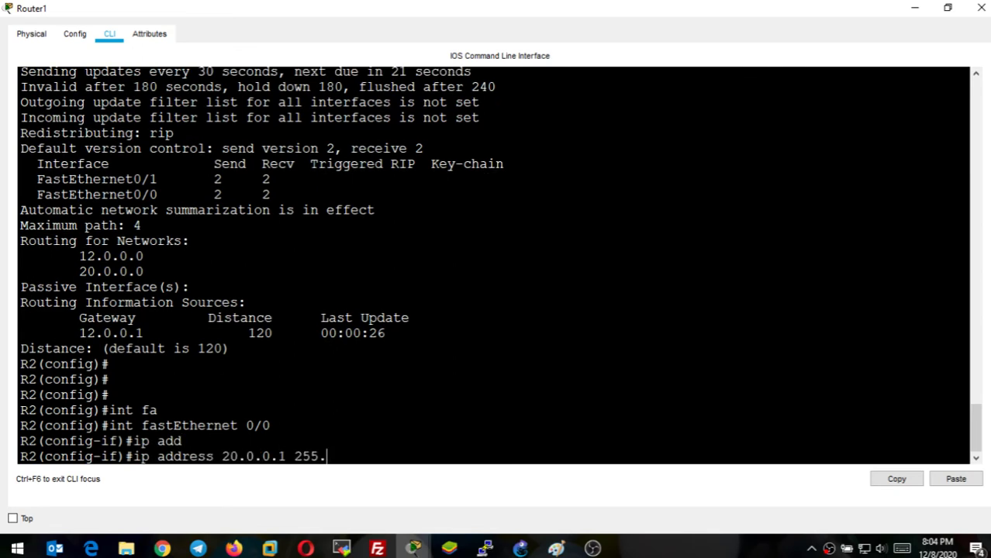
Exit interface configuration and save Router1's configuration with do wr, closing its window.
text(exit)
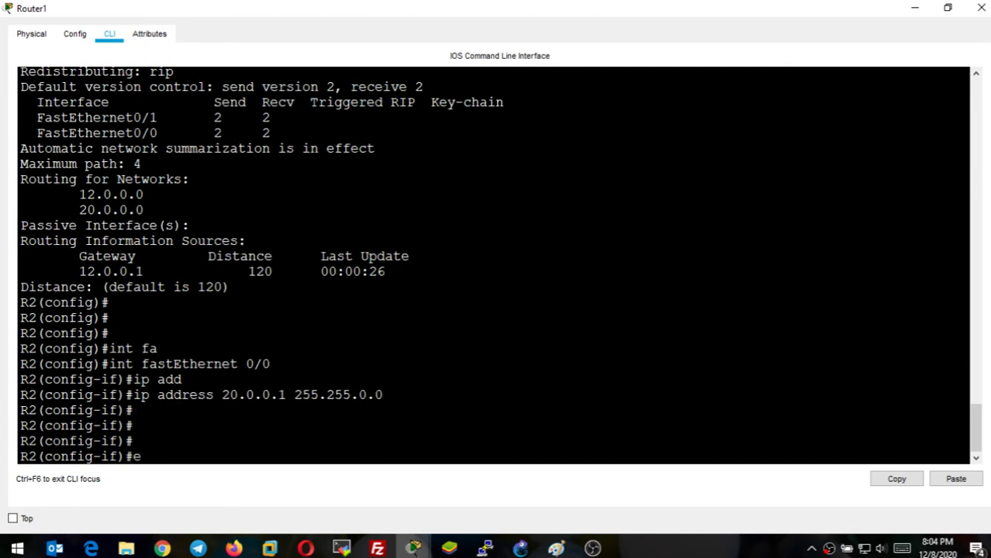
key(Return)
text(do wr)
key(Return)
key(Return)
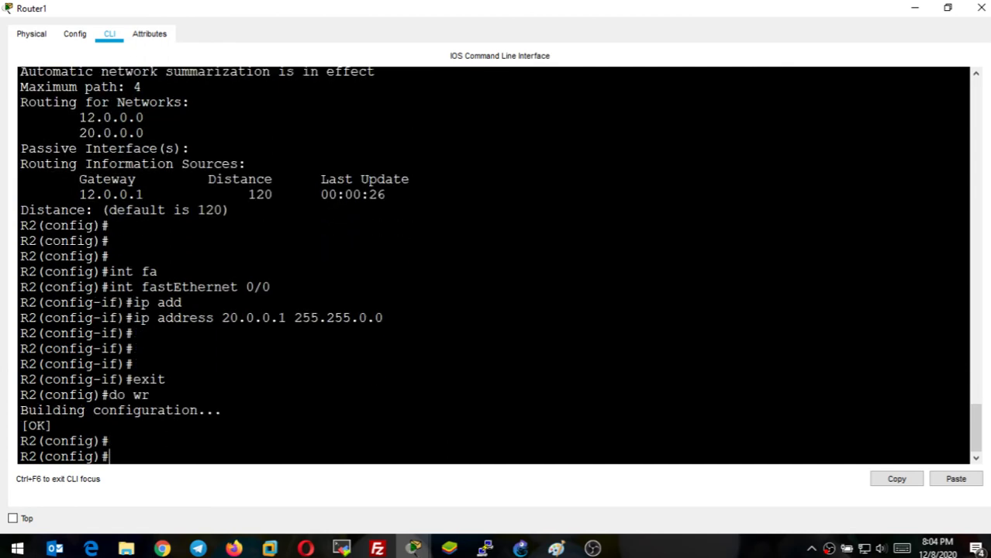
click(981, 8)
Open Router0's command line in a maximized window and enter interface configuration for FastEthernet 0/0.
click(222, 201)
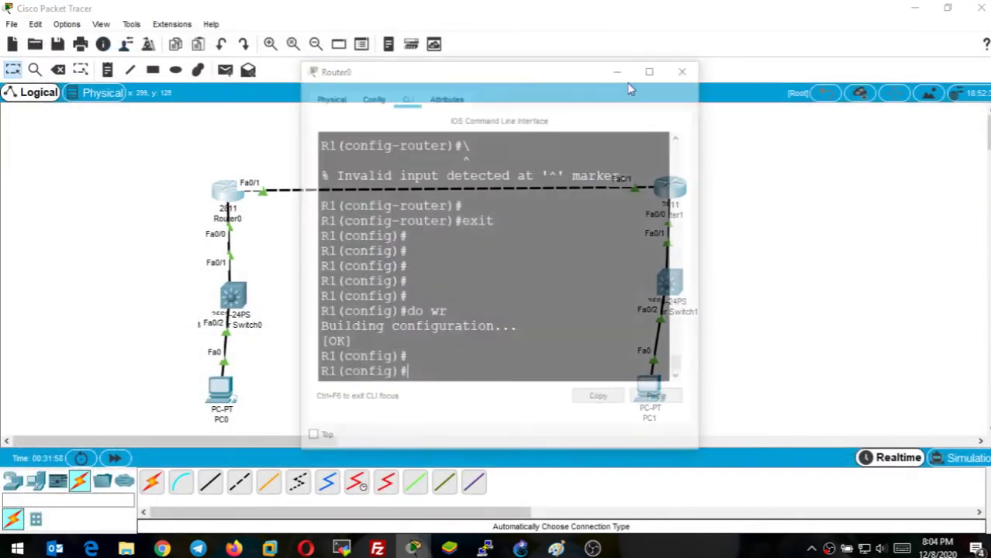
click(655, 67)
key(Return)
key(Return)
key(Return)
text(int fa)
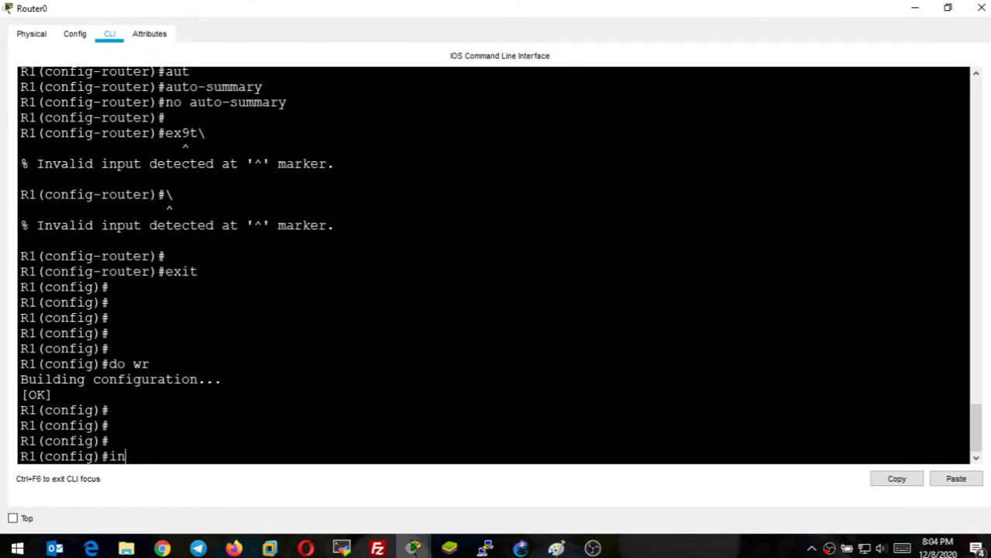
key(Tab)
text(0/0)
key(Return)
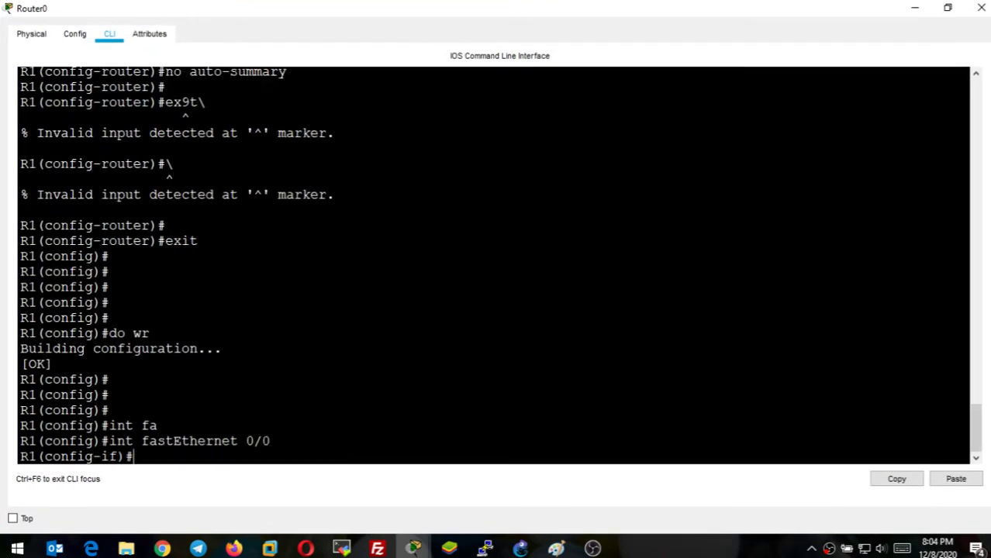
Assign IP address 10.0.0.1 with subnet mask 255.255.0.0 to Router0's FastEthernet 0/0.
text(ip add)
key(Tab)
text(10.)
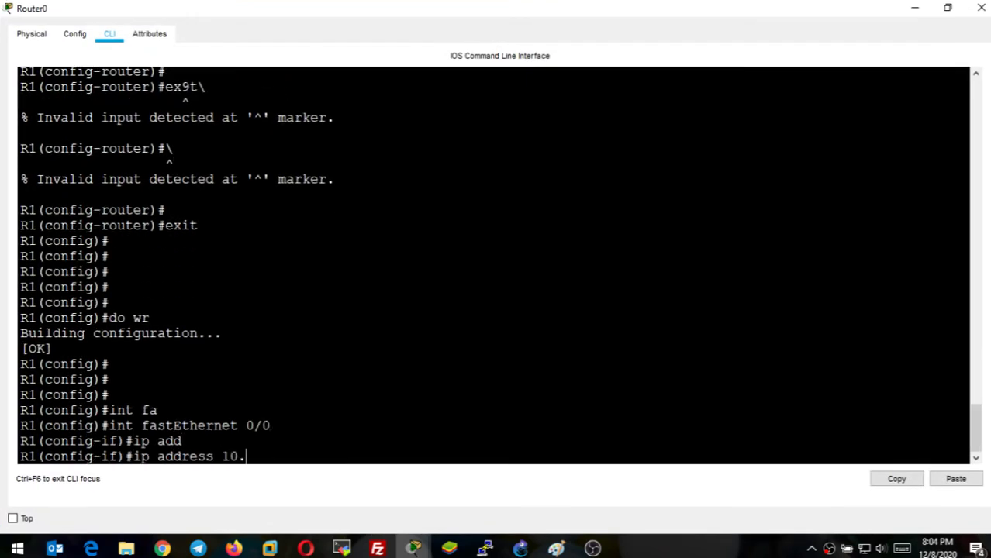
text(0.0.1 255.255.0.0)
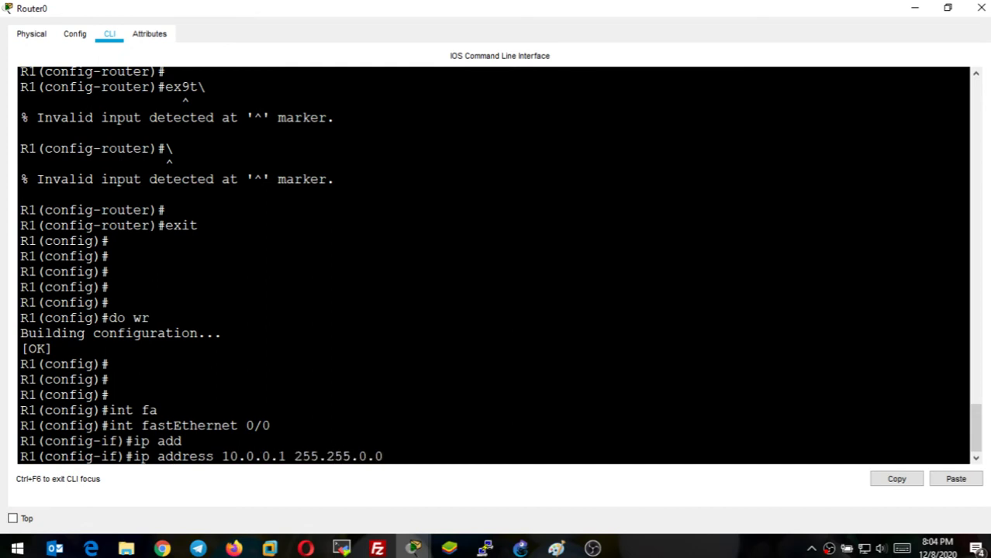
key(Return)
Exit interface configuration, save Router0's configuration with do wr, and close its window.
text(exit)
key(Return)
text(dow r)
key(Return)
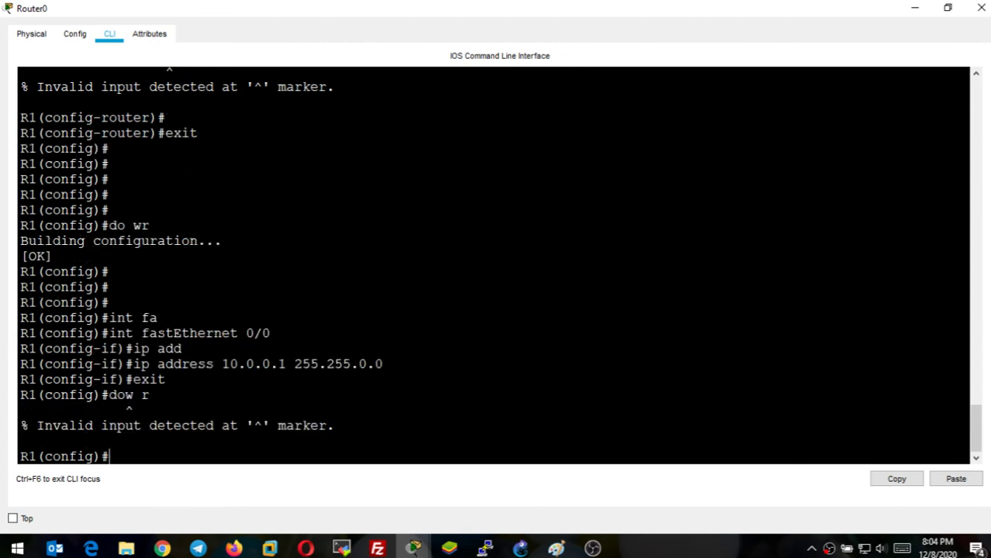
text(dow r)
key(Return)
text(d)
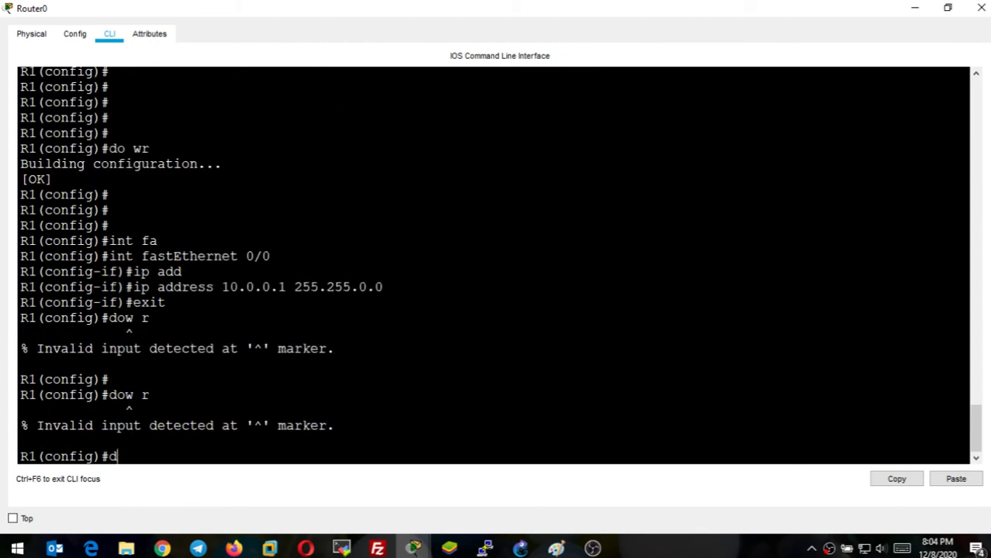
text(o wr)
key(Return)
key(Return)
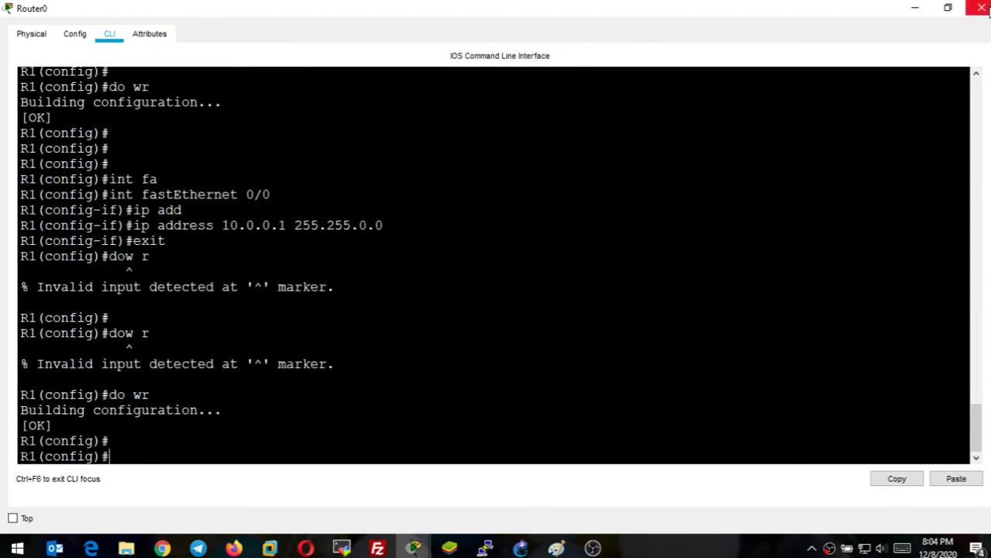
click(980, 8)
Reopen Router0's command line in a maximized window and try to show the routing table with do sh iproute.
click(223, 199)
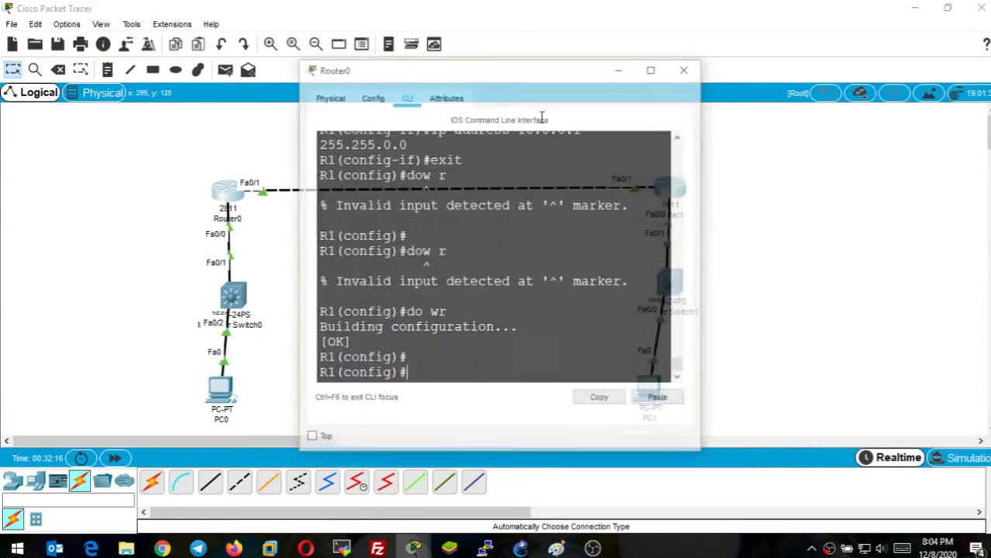
click(653, 66)
key(Return)
text(do sh p)
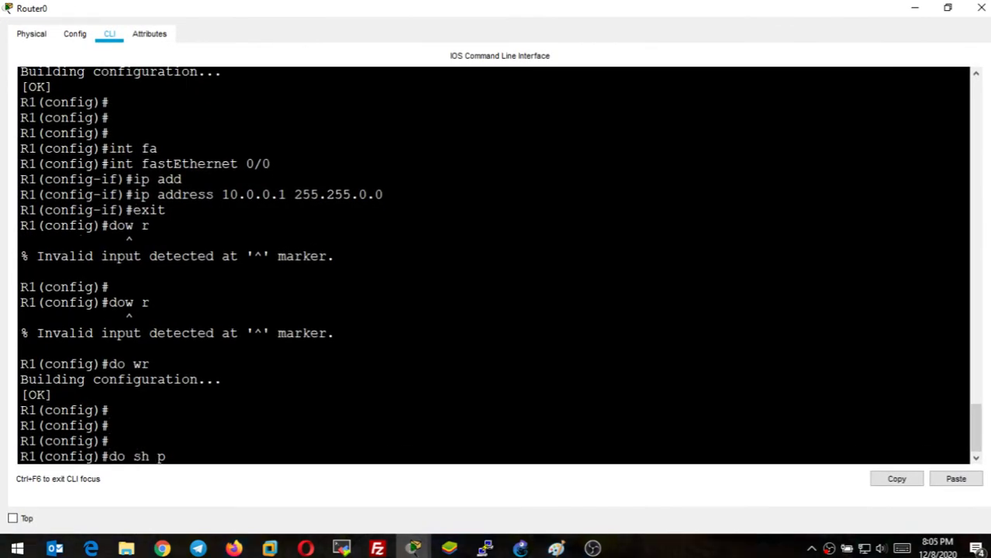
key(BackSpace)
text(iproute)
key(Return)
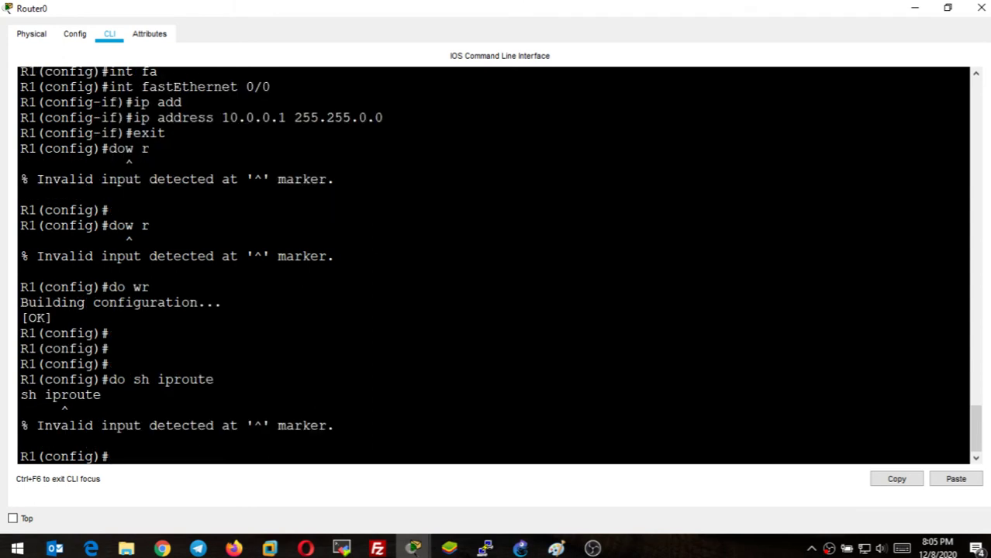
Correct the command to do sh ip route to show Router0's routing table, and highlight the RIP route to 20.0.0.0/8.
key(Up)
key(Left)
key(Left)
key(Left)
key(Left)
key(Left)
key(Return)
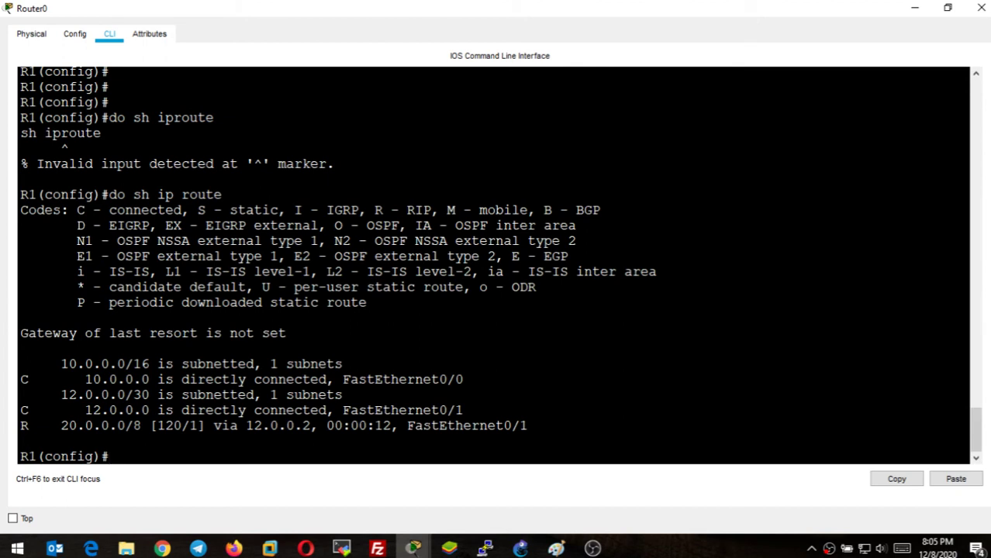
drag(20, 426, 528, 425)
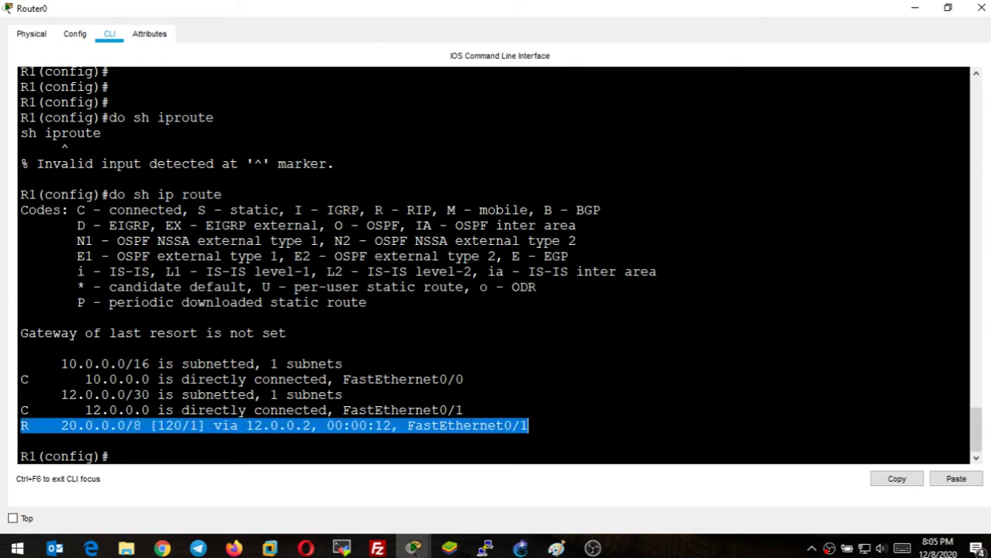
Close Router0's window and open Router1's command line in a maximized window.
click(414, 548)
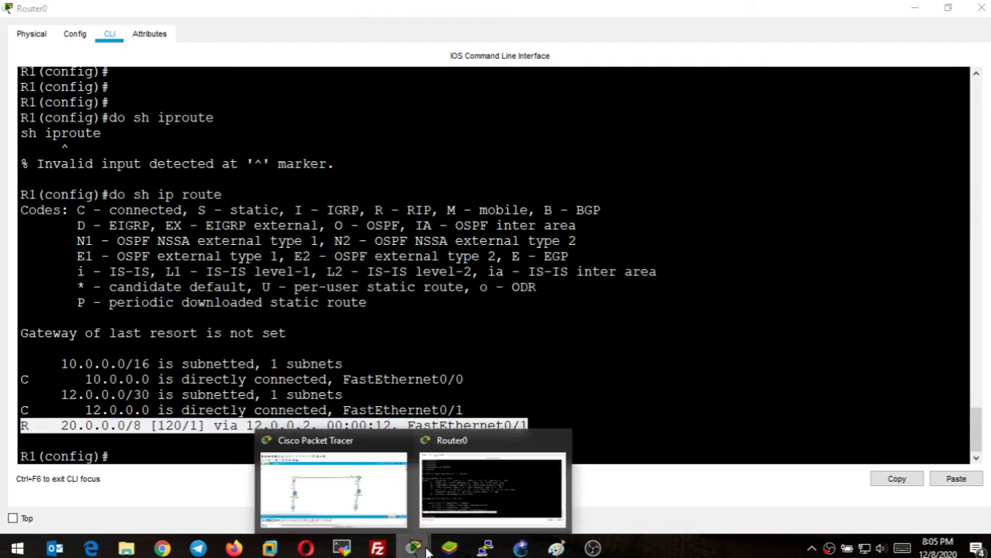
click(984, 9)
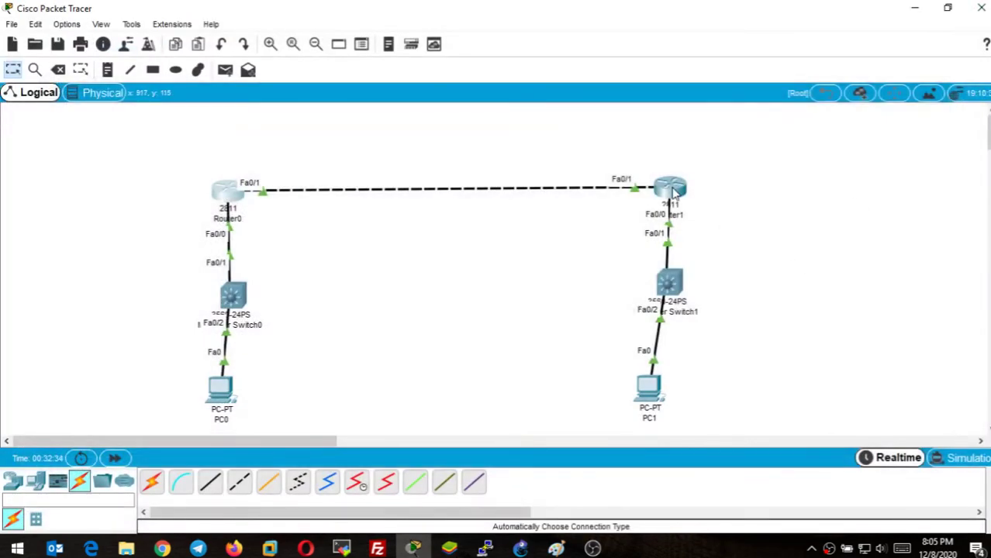
click(669, 189)
click(654, 67)
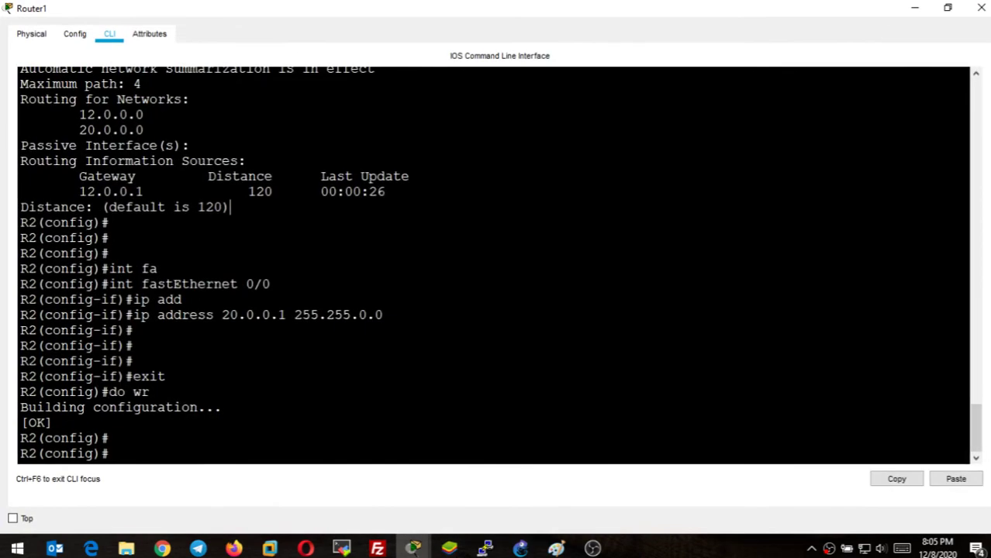
key(Return)
key(Return)
key(Return)
Enter RIP router configuration on Router1 and disable automatic summarization with no auto-summary.
text(router)
key(Tab)
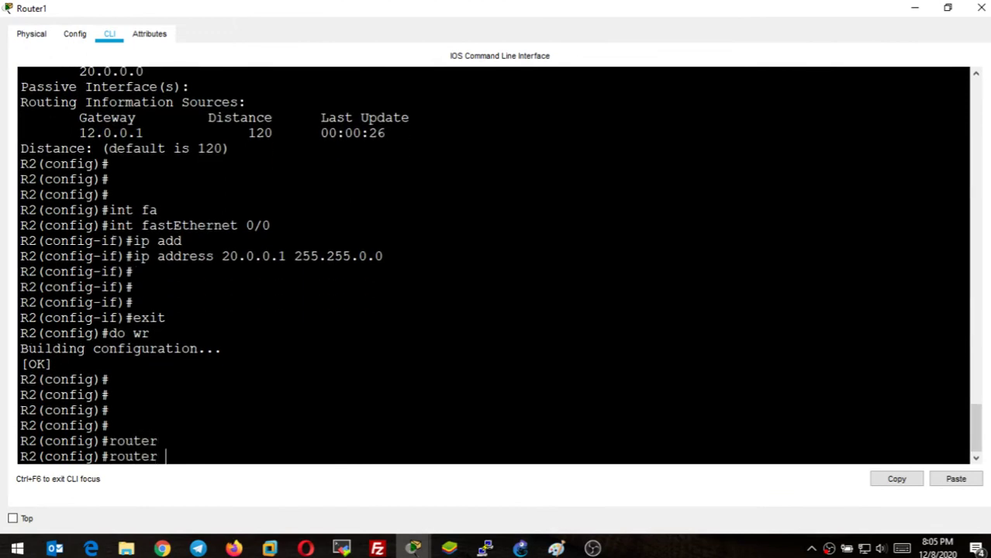
text(rip)
key(Return)
text(no aut)
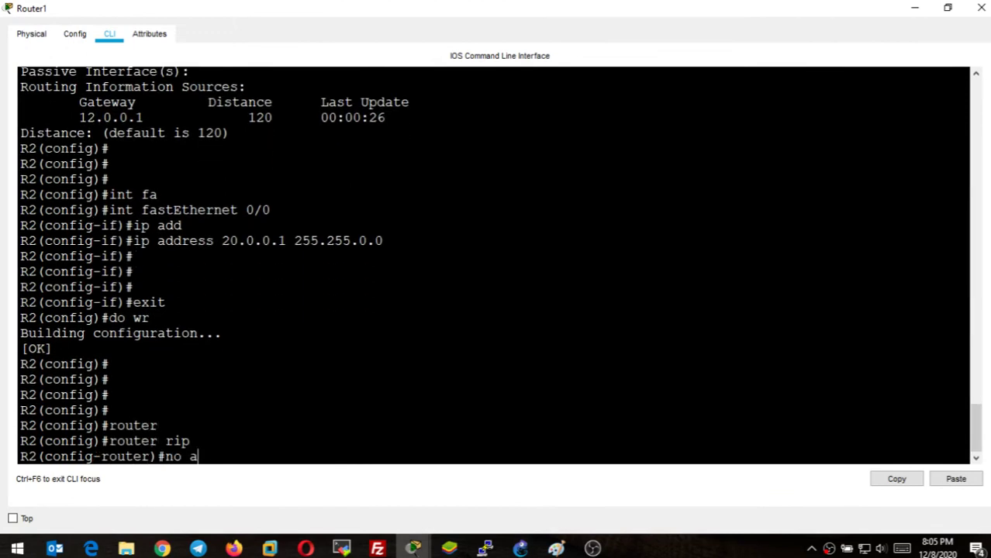
key(Tab)
key(Return)
key(Return)
key(Return)
key(Return)
Exit RIP configuration, save Router1's configuration with do wr, and close its window.
text(exit)
key(Return)
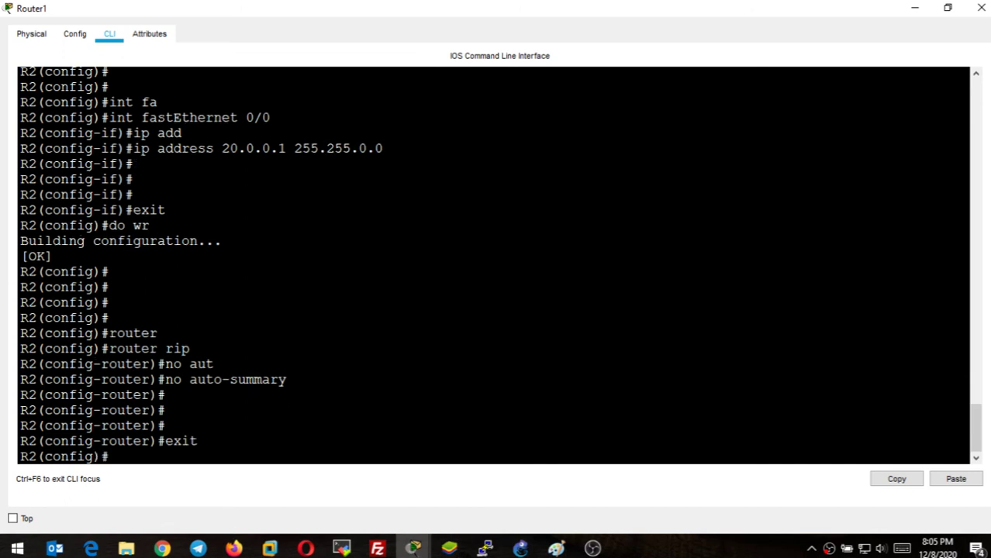
key(Return)
text(do wr)
key(Return)
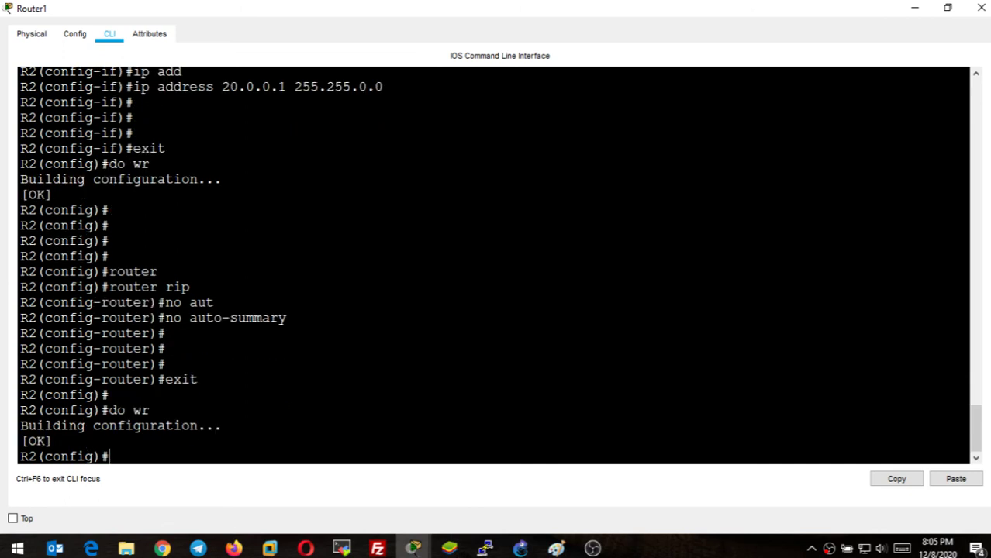
click(981, 10)
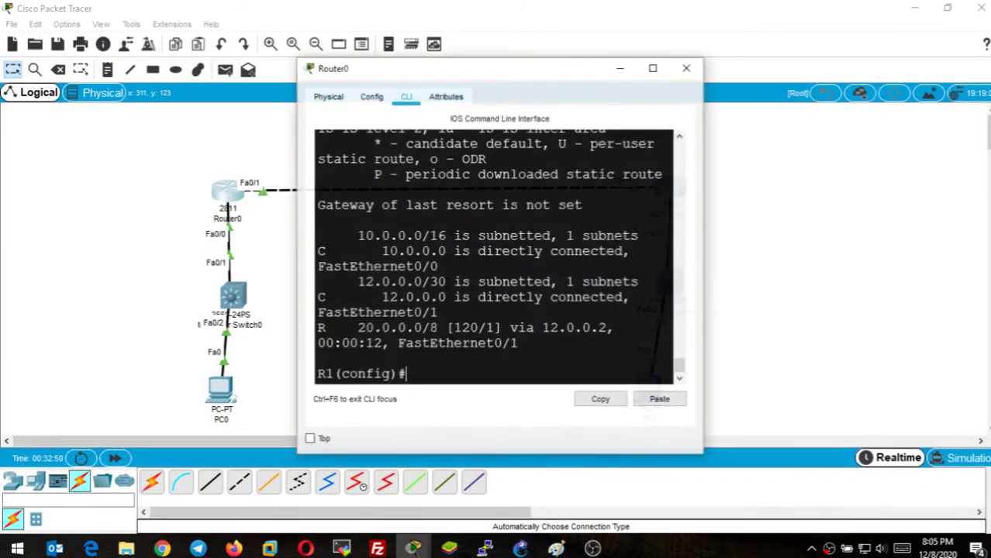
Reopen Router0's command line maximized, show its routing table repeatedly with do sh ip route, and check the RIP route's update timer.
click(651, 68)
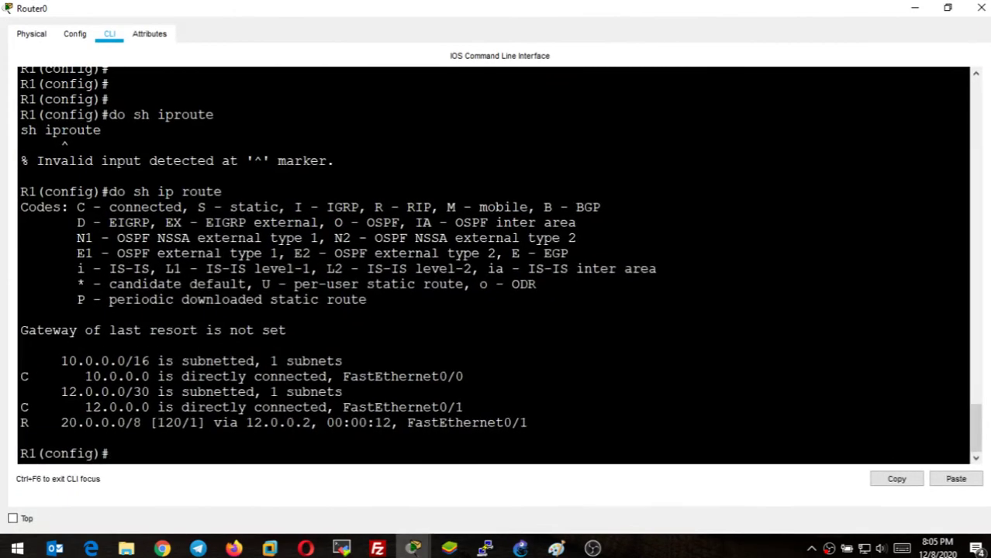
key(Return)
key(Up)
key(Return)
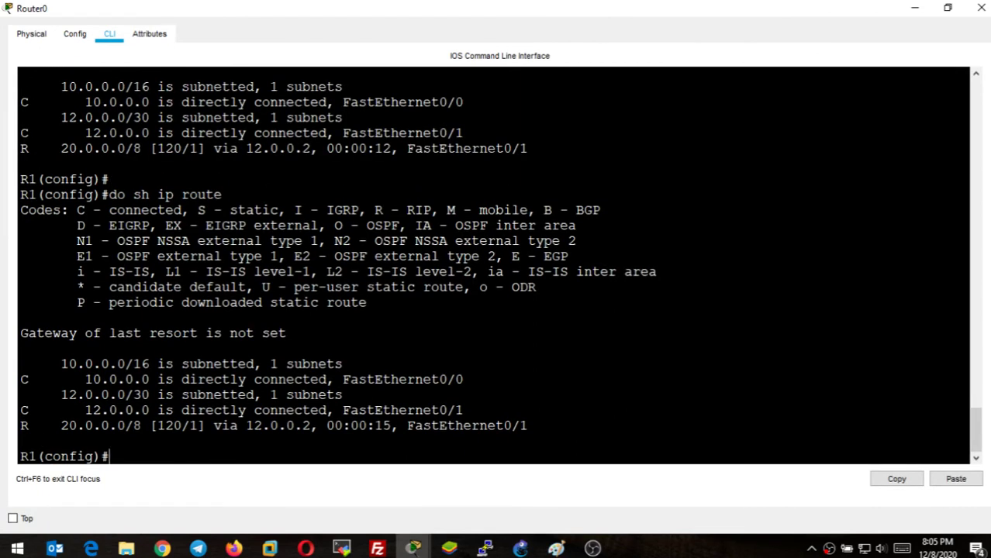
key(Up)
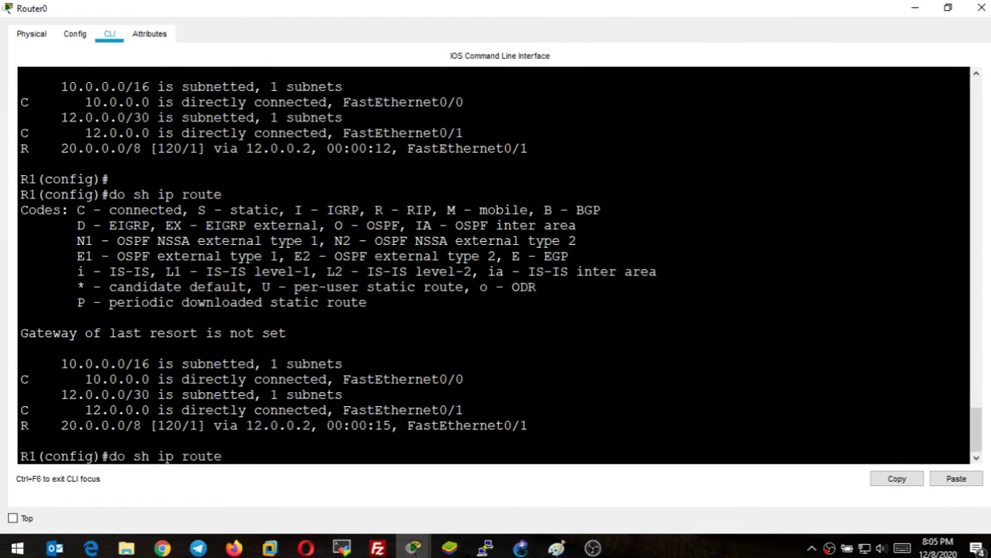
key(Return)
key(Up)
key(Return)
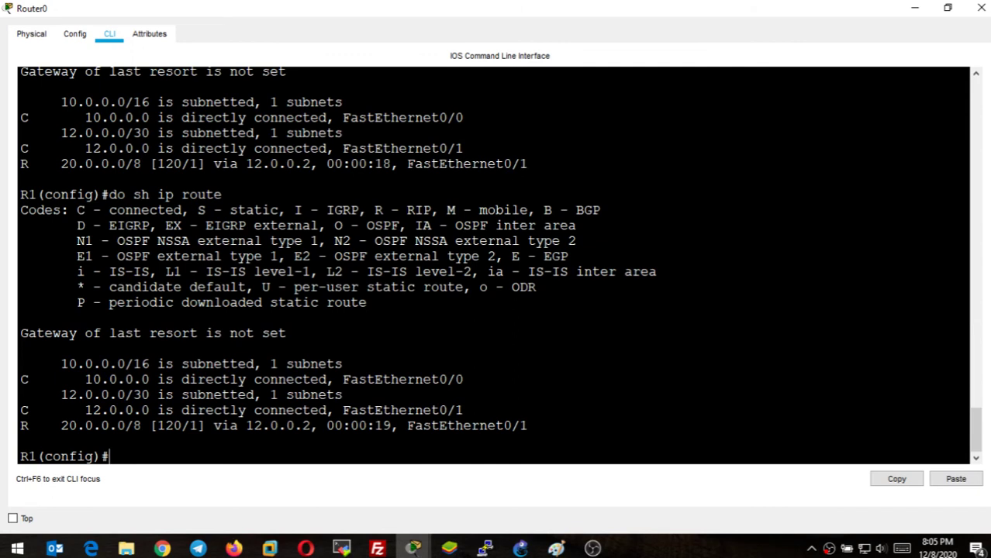
drag(373, 426, 393, 425)
key(Return)
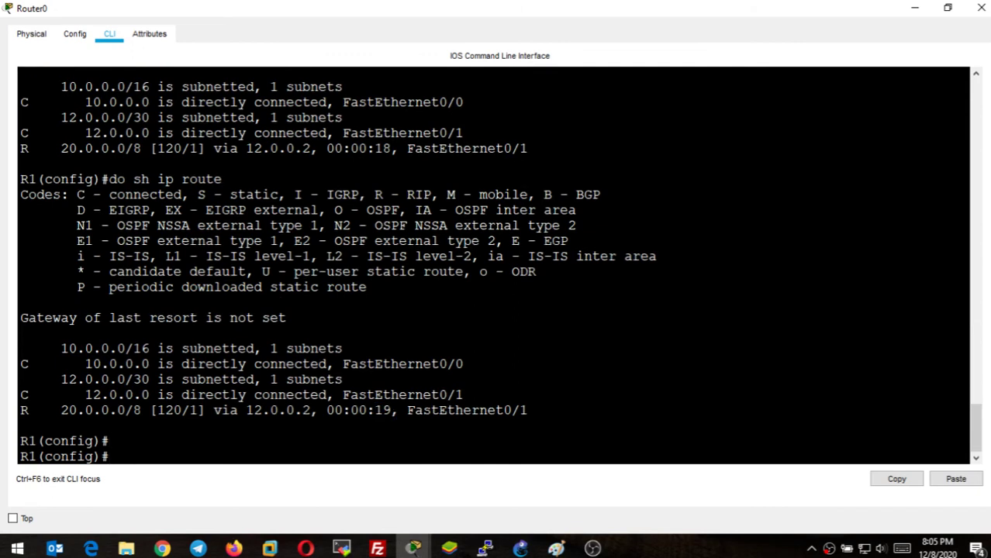
Keep refreshing Router0's routing table with do sh ip route to look for Router1's next RIP update.
key(Return)
key(Up)
key(Return)
key(Up)
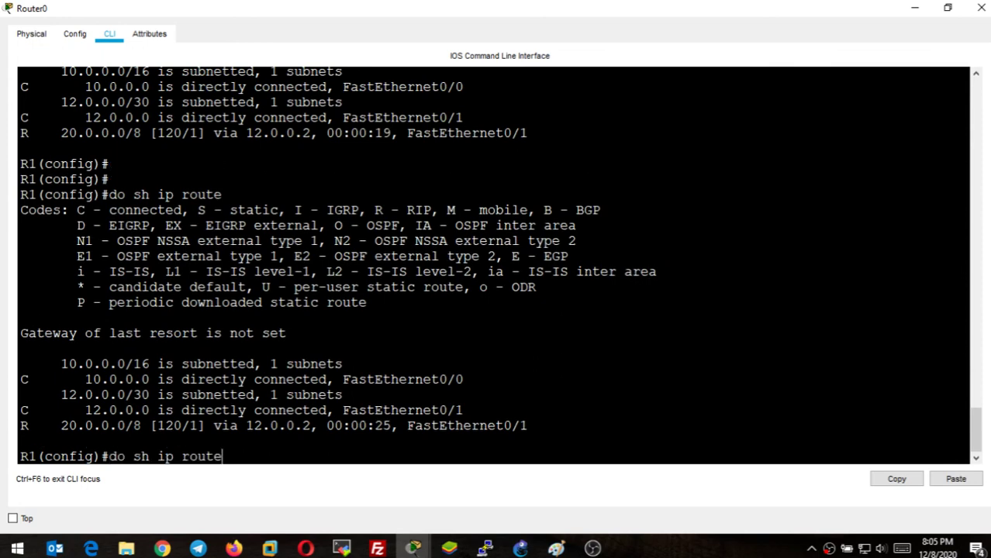
key(Return)
key(Up)
key(Return)
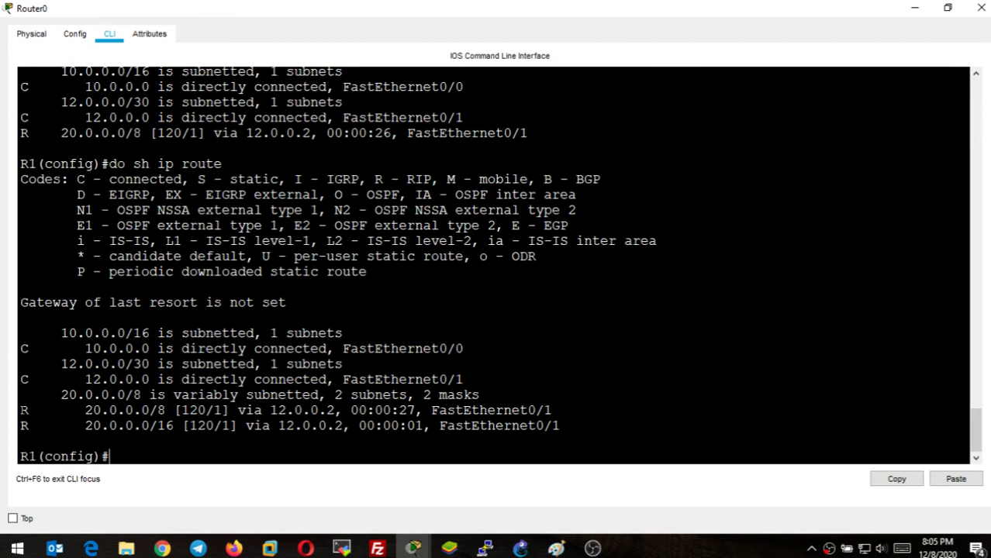
Highlight the RIP routes 20.0.0.0/8 and 20.0.0.0/16 in Router0's routing table to compare them.
drag(21, 410, 552, 410)
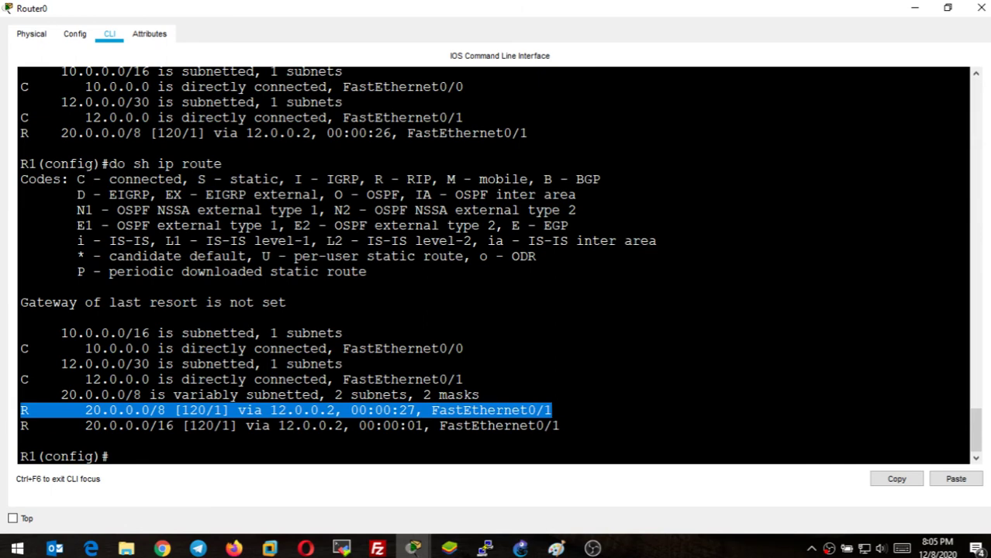
click(93, 426)
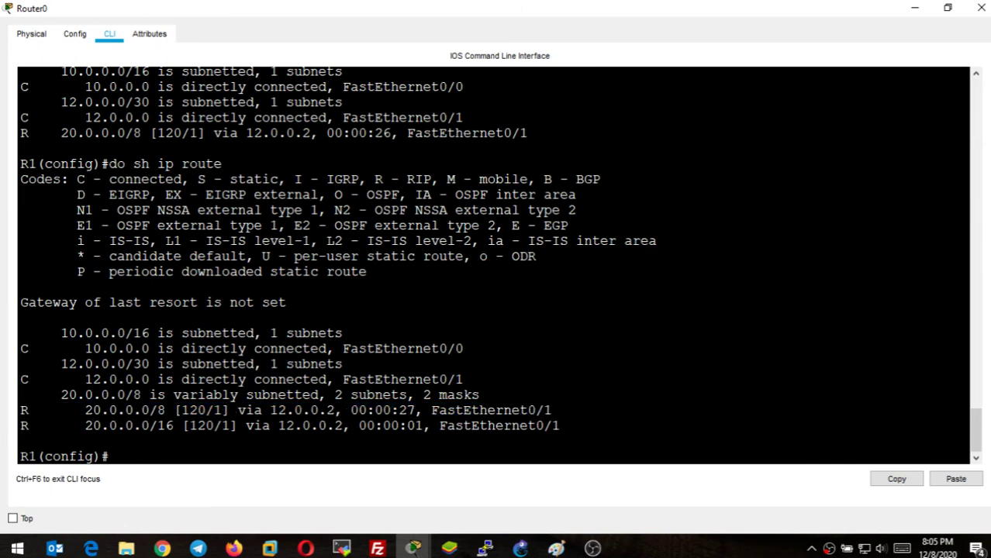
drag(22, 426, 560, 426)
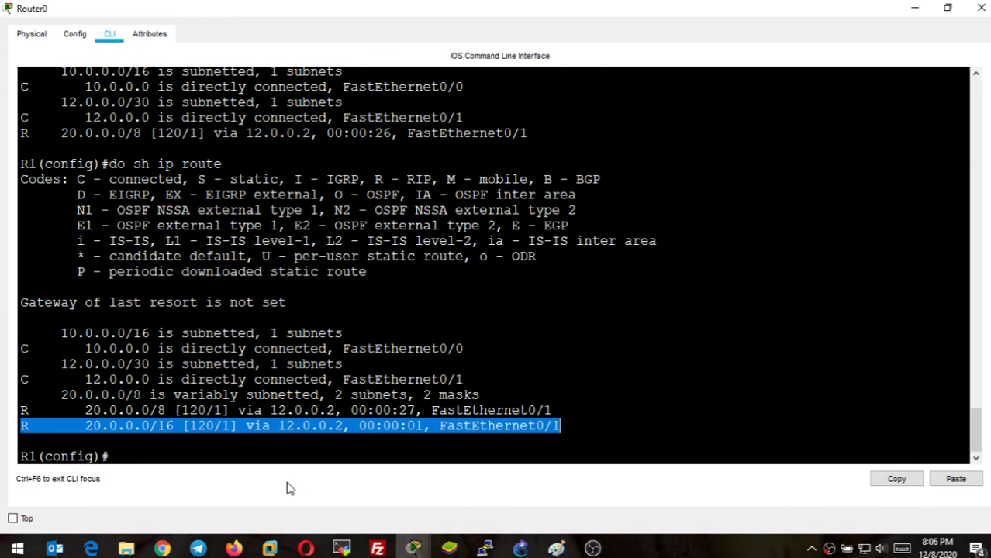
click(140, 426)
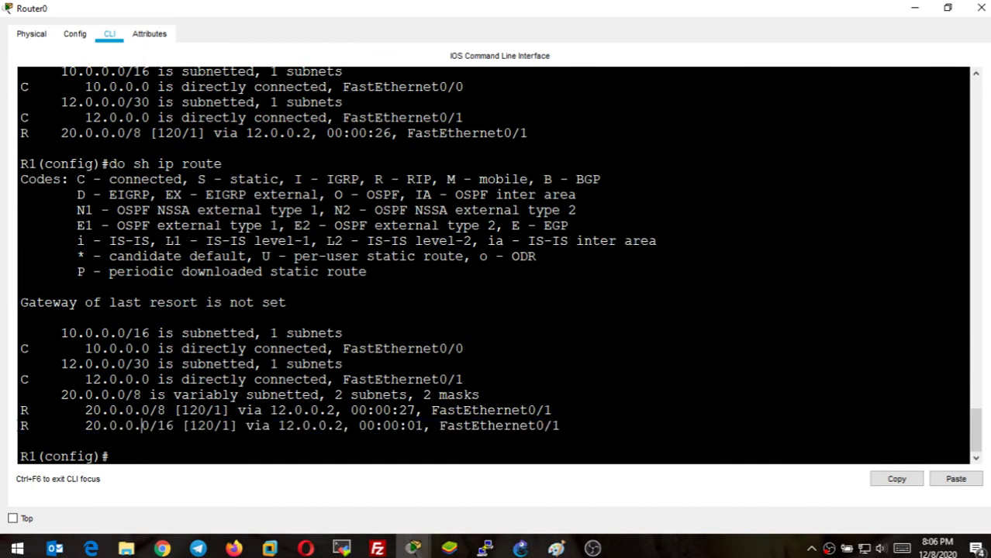
drag(21, 425, 554, 412)
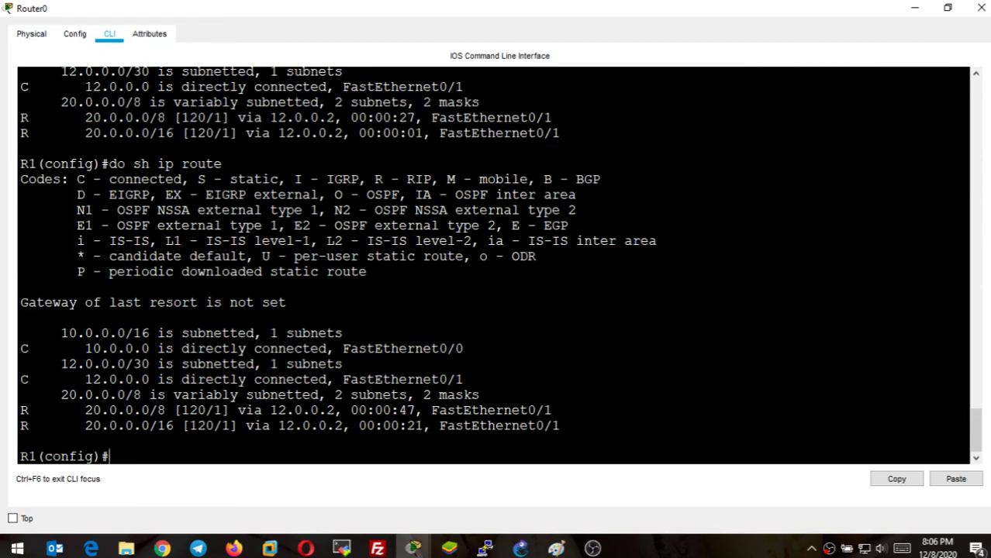
Rerun do sh ip route several times on Router0 to compare the update timers of both RIP routes.
key(Up)
key(Return)
key(Up)
key(Return)
key(Up)
key(Return)
key(Up)
key(Return)
key(Up)
key(Return)
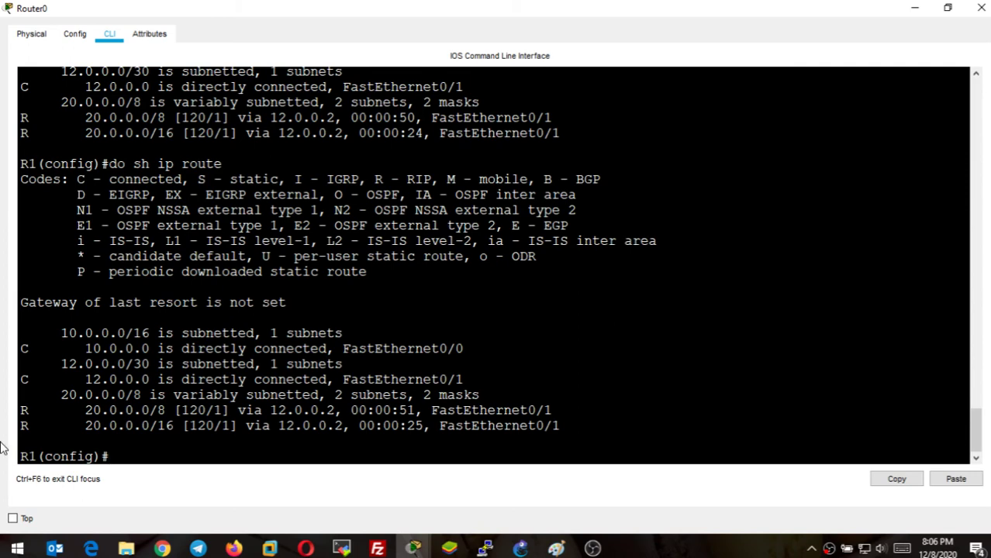
Examine the prefix lengths of the 20.0.0.0/8 and 20.0.0.0/16 routes in the latest routing table by highlighting them.
drag(20, 410, 553, 411)
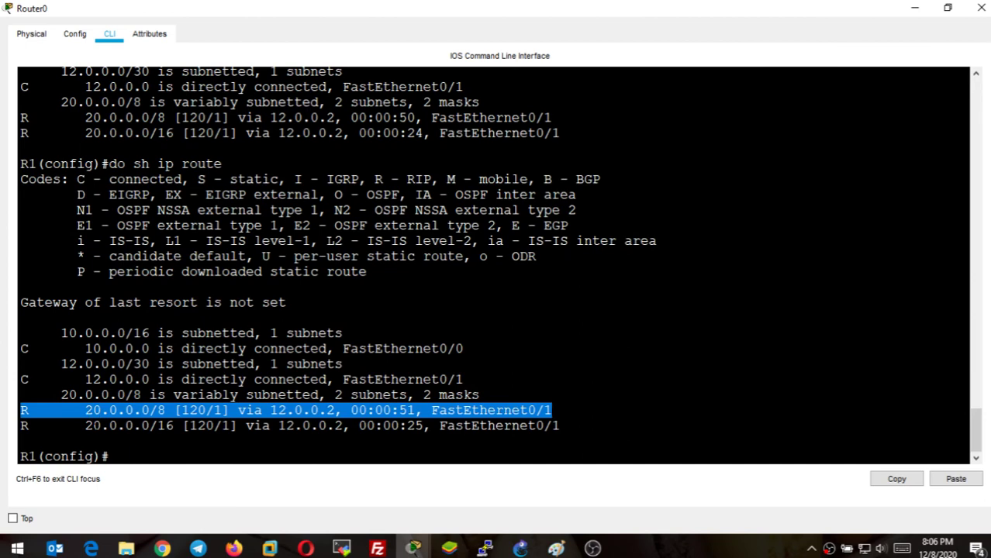
drag(86, 426, 183, 426)
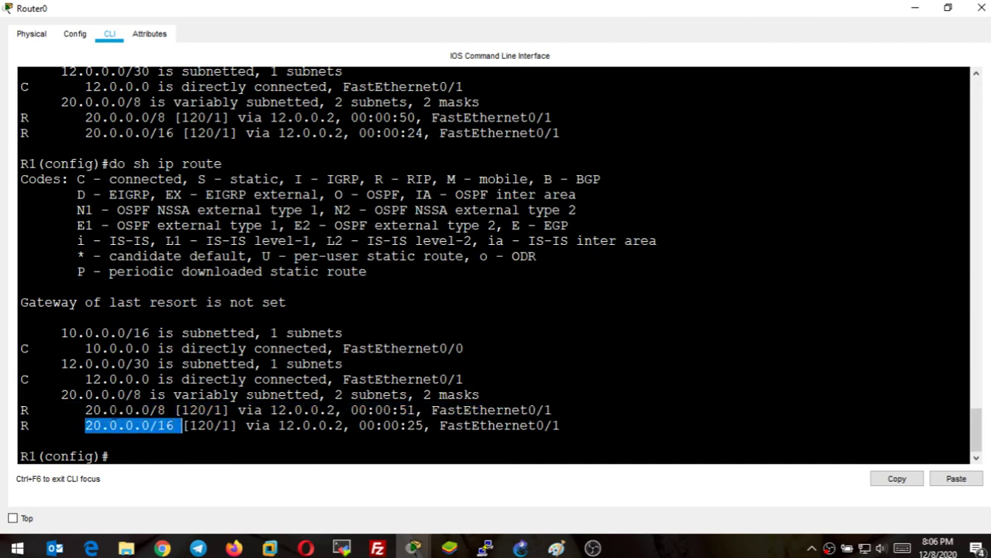
click(113, 410)
drag(85, 410, 165, 410)
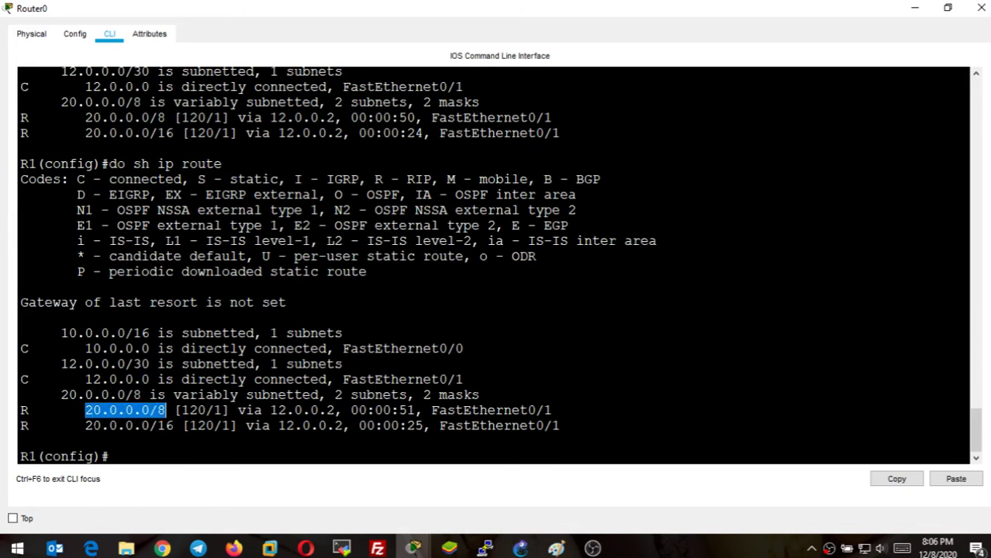
drag(85, 426, 174, 425)
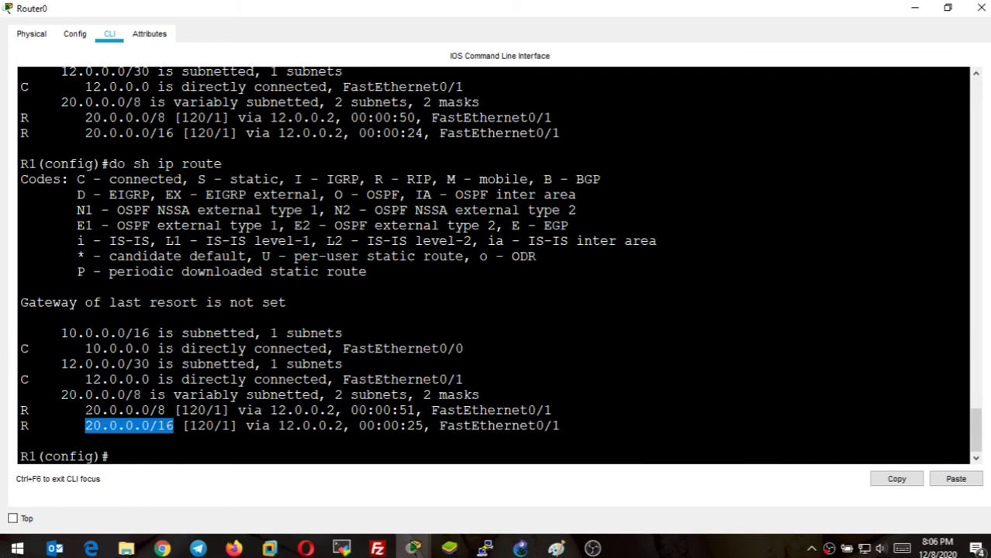
Refresh Router0's routing table with do sh ip route and highlight the 20.0.0.0/8 RIP route to check its update timer.
drag(85, 410, 165, 410)
key(Up)
key(Return)
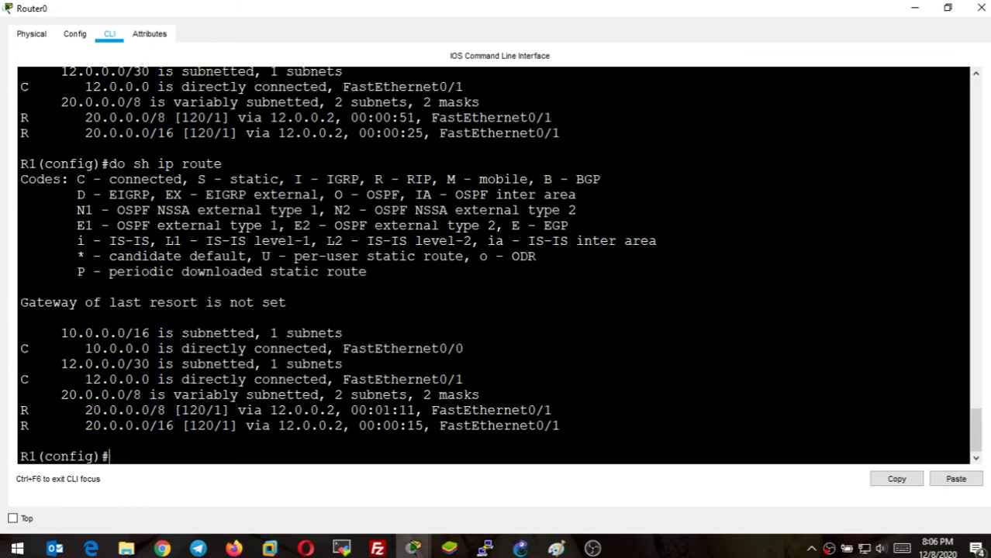
key(Up)
key(Return)
drag(19, 410, 552, 410)
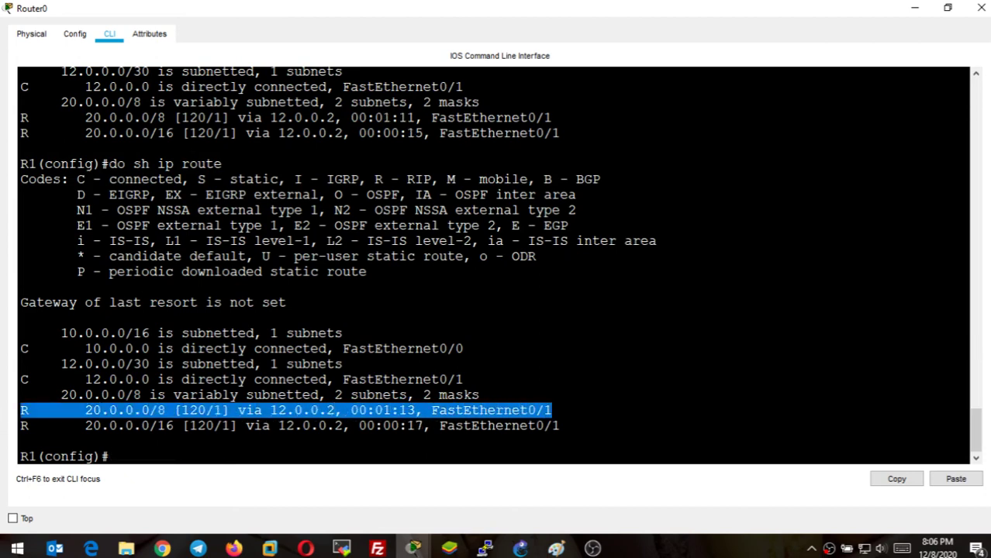
key(Return)
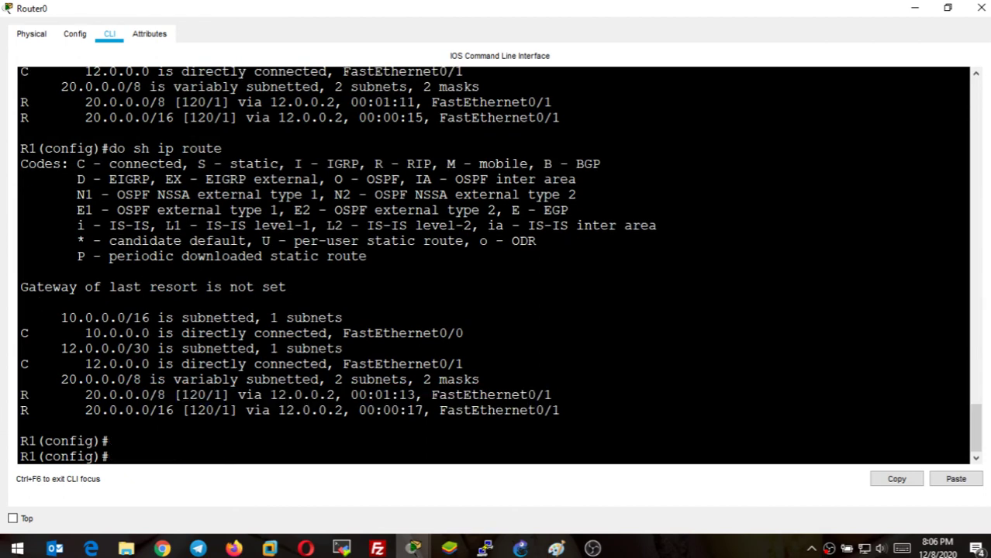
Rerun do sh ip route repeatedly on Router0 to watch whether Router1's next update refreshes the 20.0.0.0/8 and 20.0.0.0/16 timers.
key(Up)
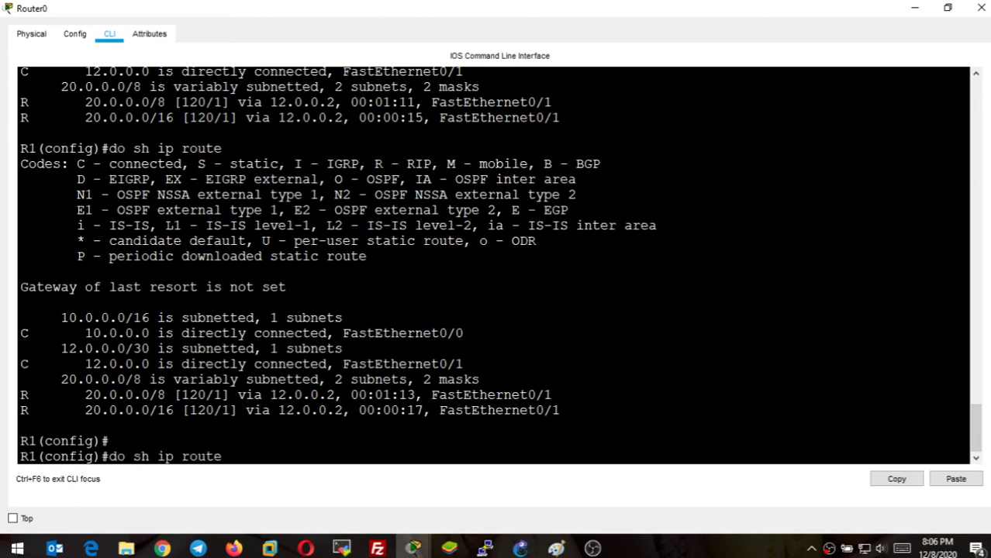
key(Return)
key(Up)
key(Return)
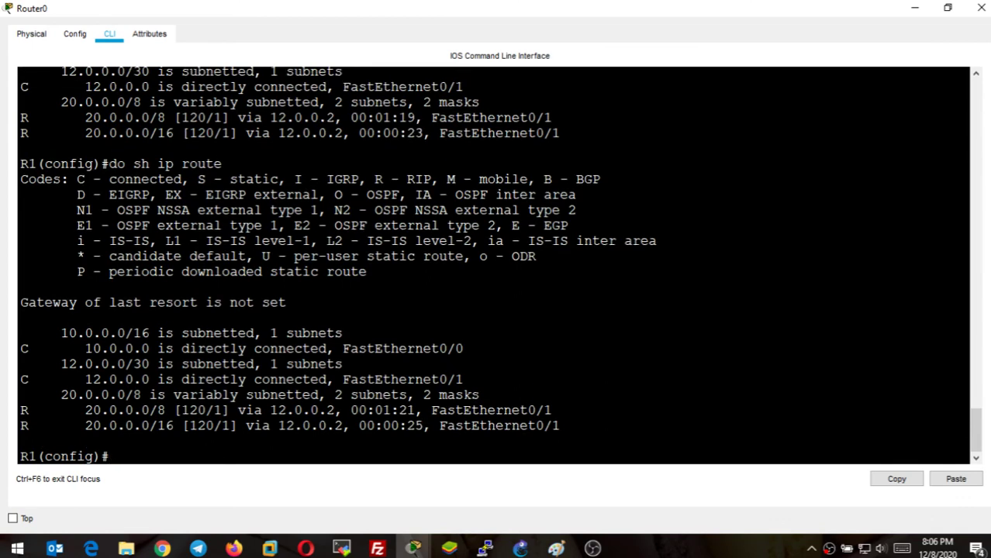
key(Up)
key(Return)
key(Up)
key(Return)
key(Up)
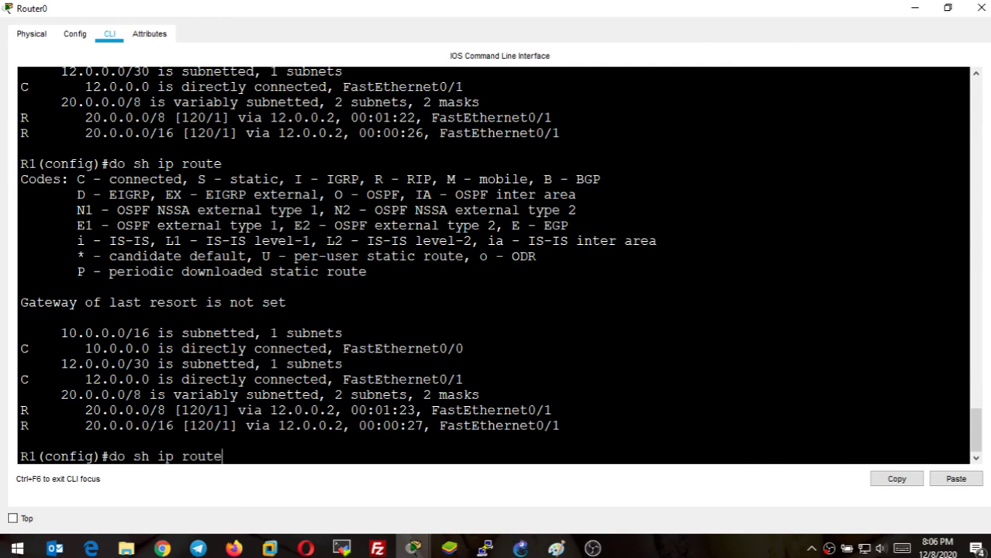
key(Return)
key(Up)
key(Return)
key(Up)
key(Return)
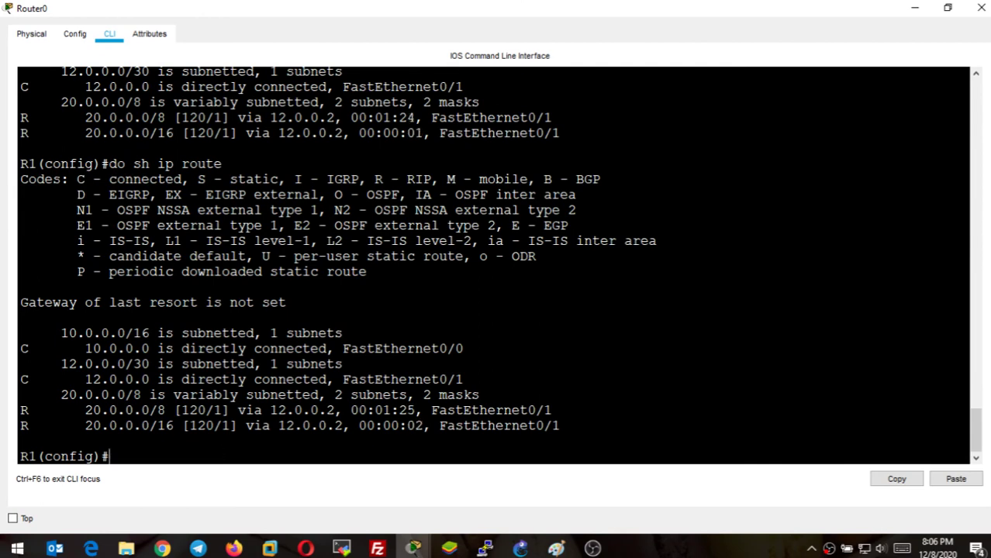
key(Up)
key(Return)
key(Up)
key(Return)
key(Up)
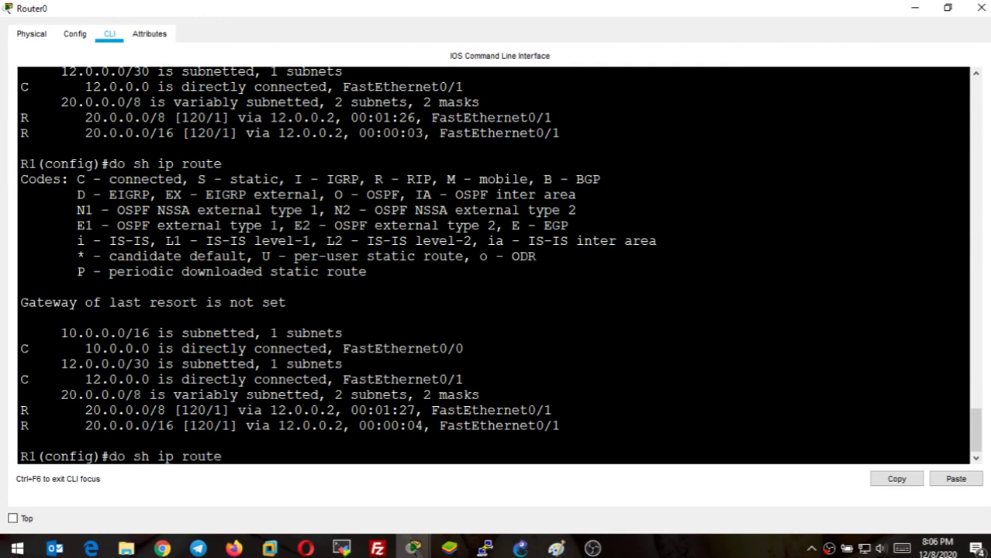
key(Return)
key(Up)
key(Return)
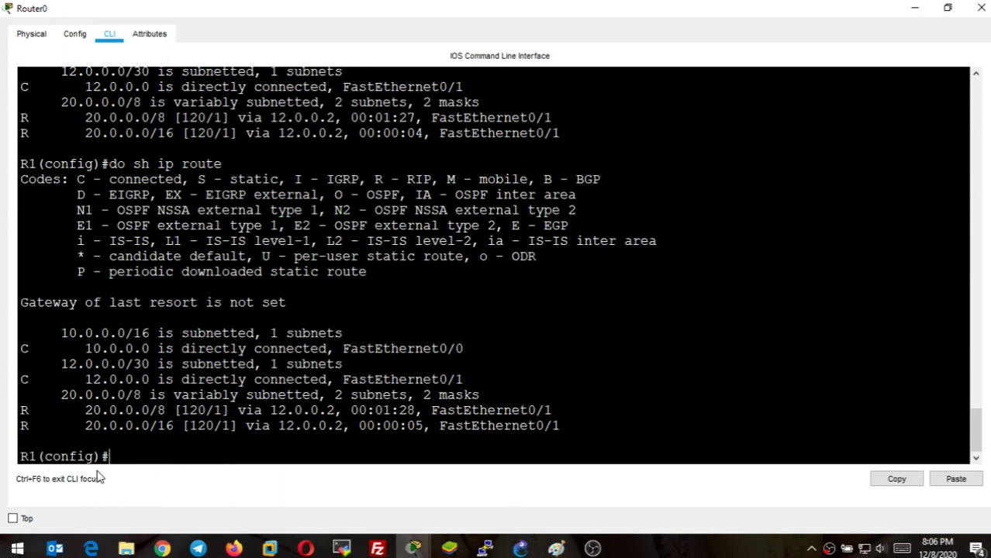
Highlight the 20.0.0.0/16 route and the 20.0.0.0/8 route in turn to compare their update timers.
drag(20, 425, 561, 426)
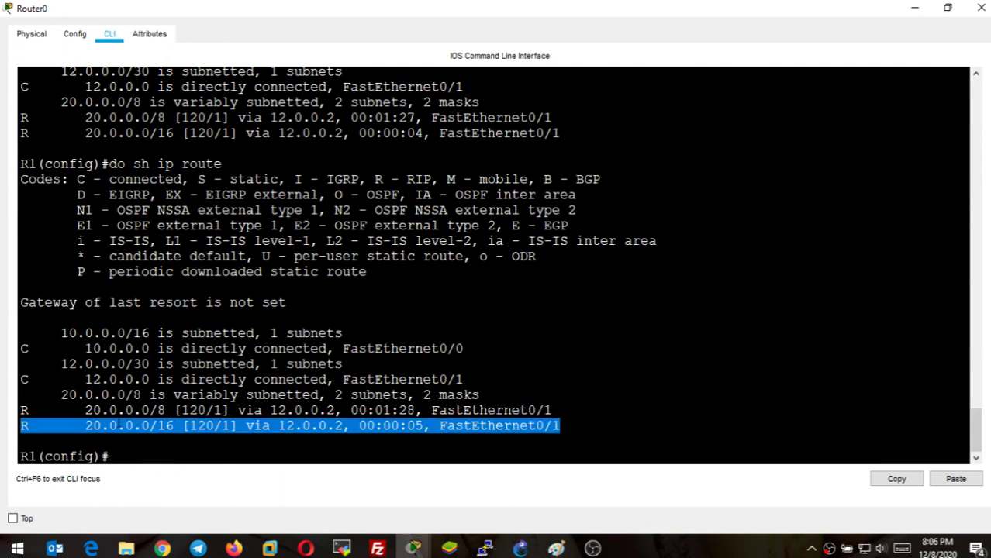
click(101, 425)
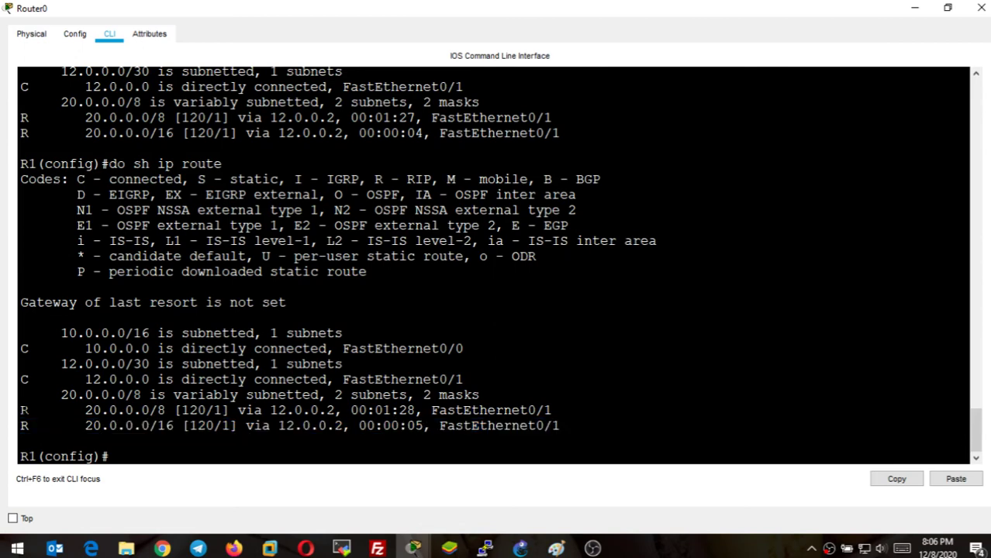
drag(20, 410, 552, 411)
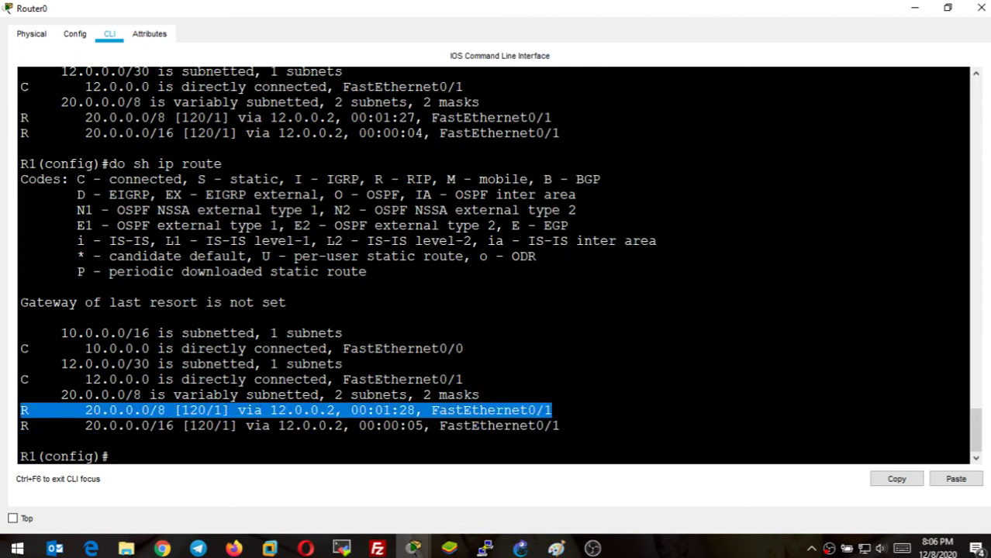
Refresh Router0's routing table a few times with do sh ip route to follow the age of the 20.0.0.0/8 route.
key(Up)
key(Return)
key(Up)
key(Return)
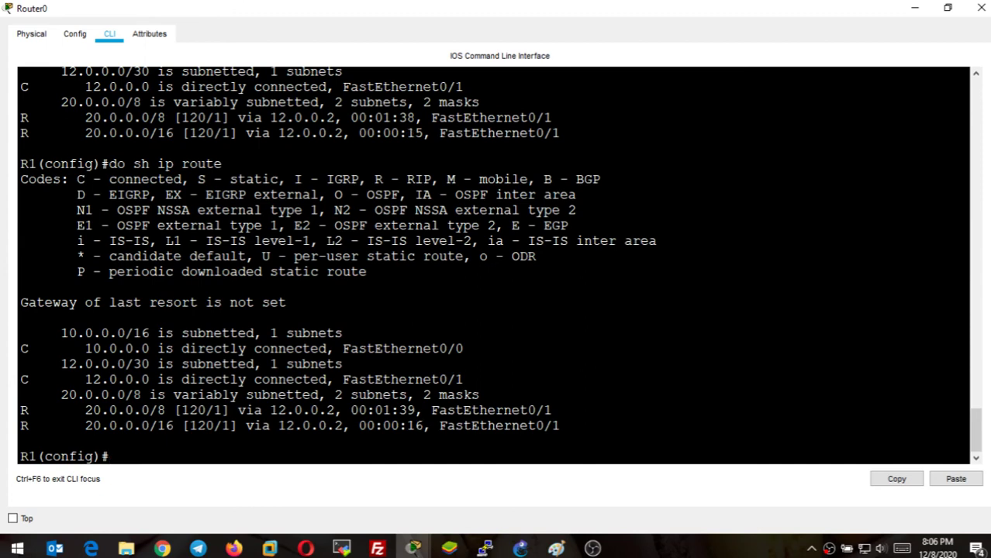
key(Up)
key(Return)
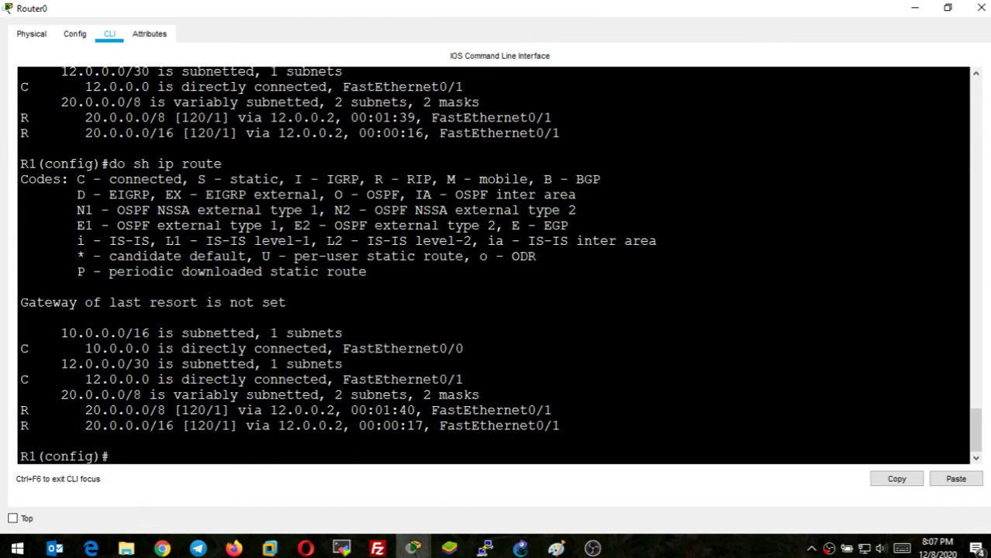
Keep rerunning do sh ip route on Router0 through another RIP update cycle to compare both 20.0.0.0 route timers.
key(Up)
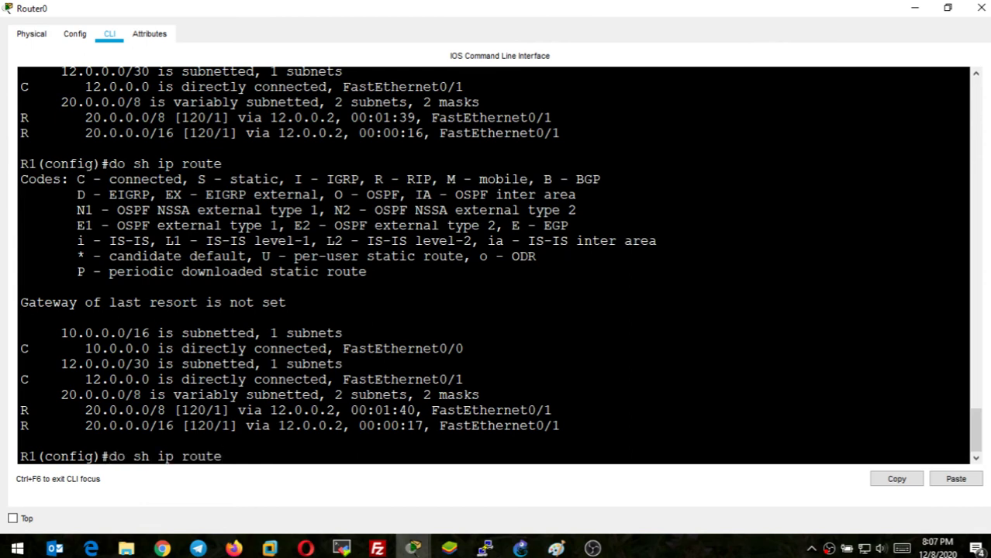
key(Return)
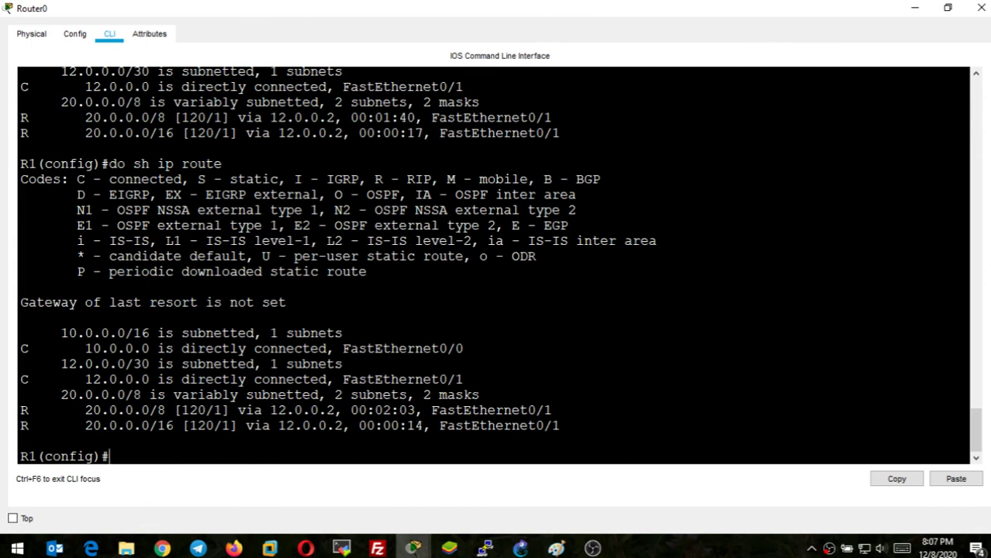
key(Up)
key(Return)
key(Up)
key(Return)
key(Up)
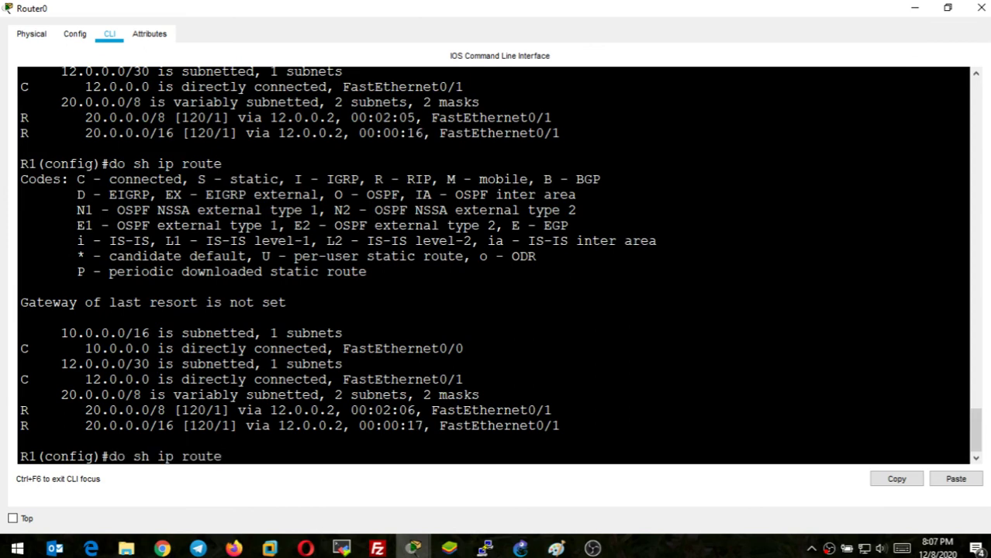
key(Return)
key(Up)
key(Return)
key(Up)
key(Return)
key(Up)
key(Return)
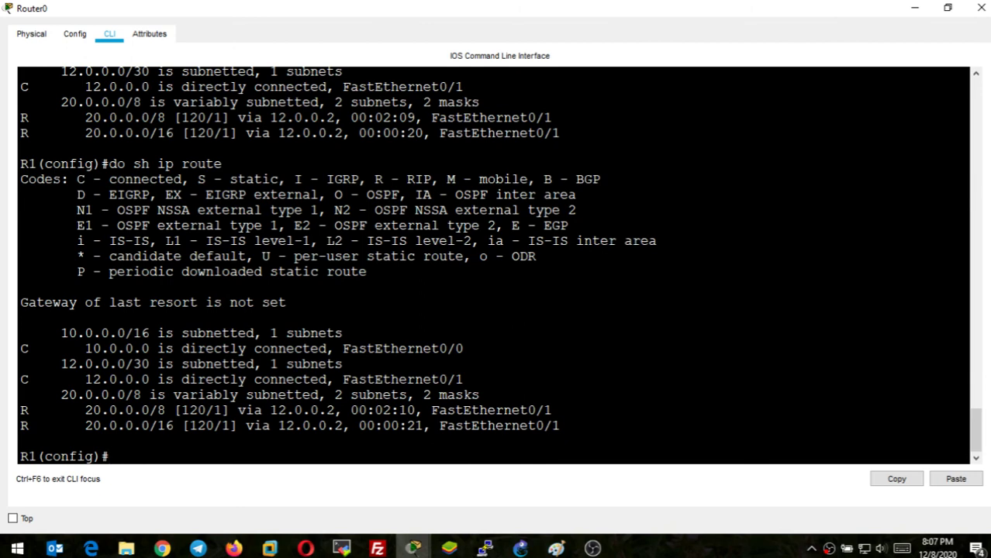
key(Up)
key(Return)
key(Up)
key(Return)
key(Up)
key(Return)
key(Up)
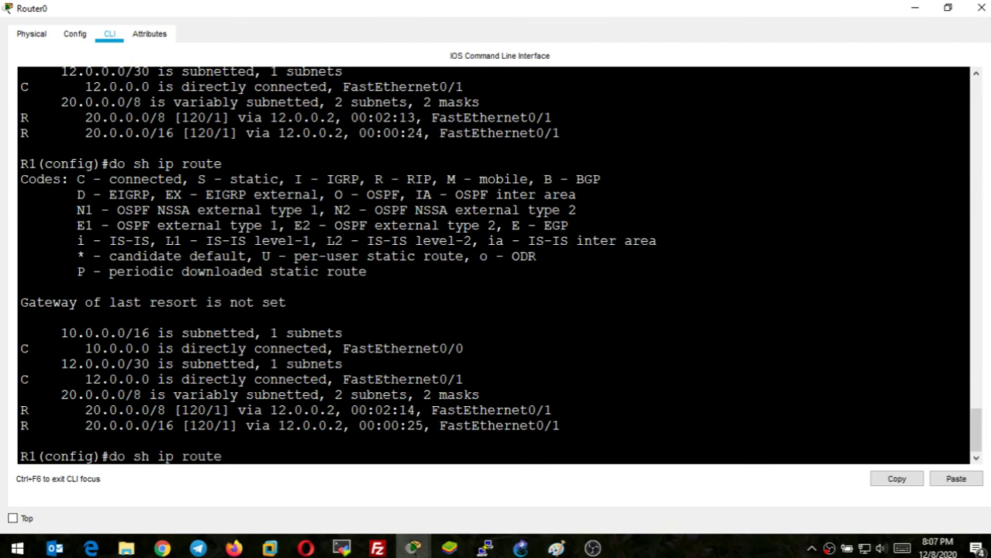
key(Return)
key(Up)
key(Return)
key(Up)
key(Return)
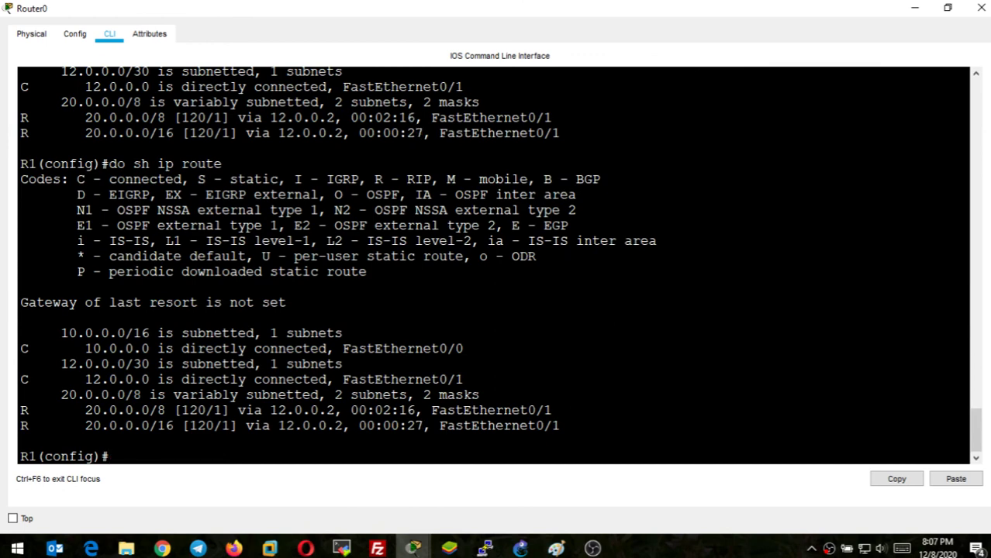
key(Up)
key(Return)
key(Up)
key(Return)
key(Up)
key(Return)
key(Up)
key(Return)
key(Up)
key(Return)
key(Up)
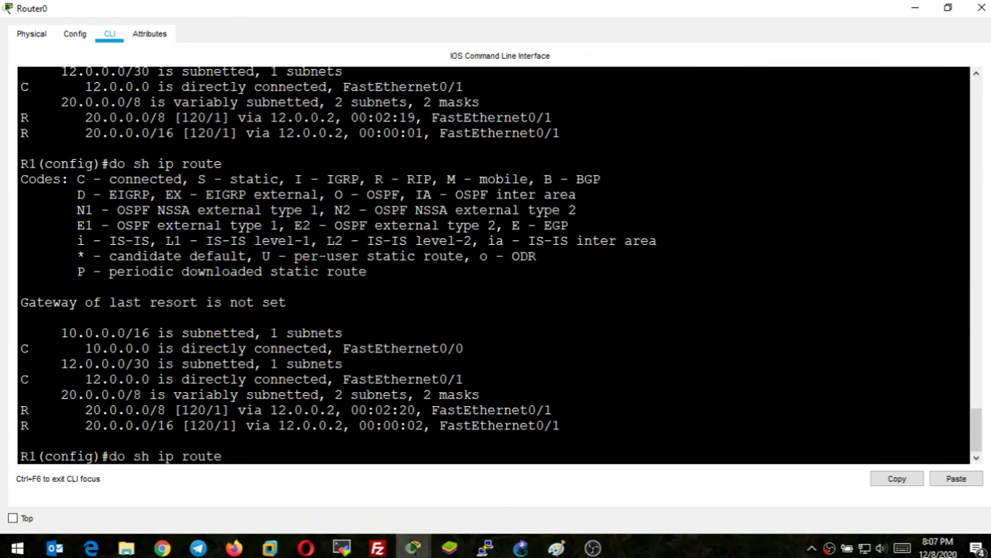
key(Return)
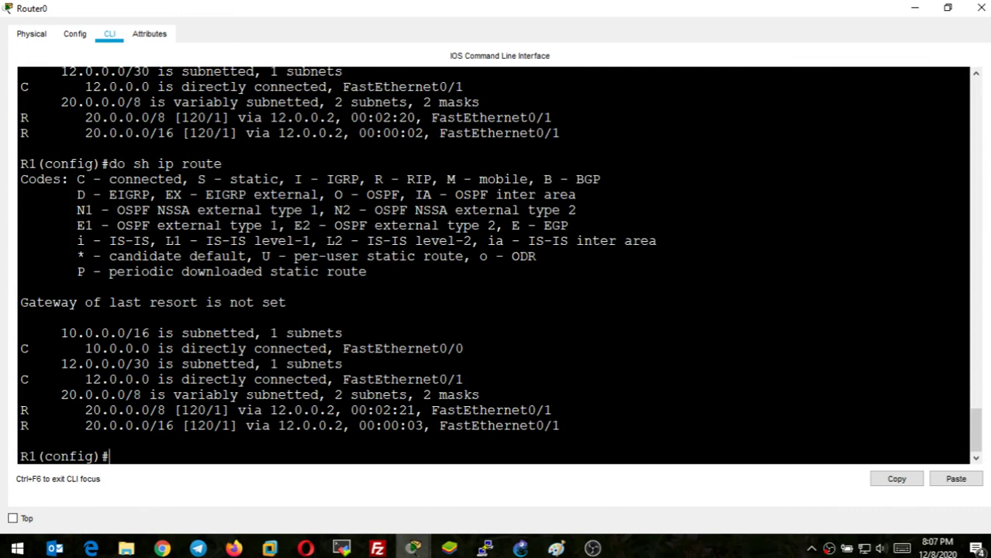
Repeat do sh ip route on Router0 until the 20.0.0.0/8 route's timer passes three minutes, checking for its expiry.
key(Up)
key(Return)
key(Up)
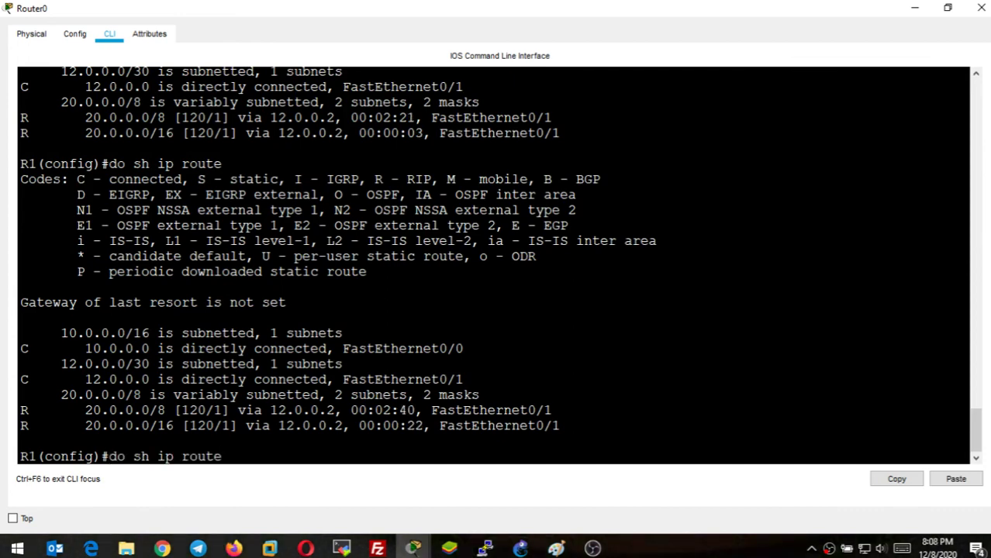
key(Return)
key(Up)
key(Return)
key(Up)
key(Return)
key(Up)
key(Return)
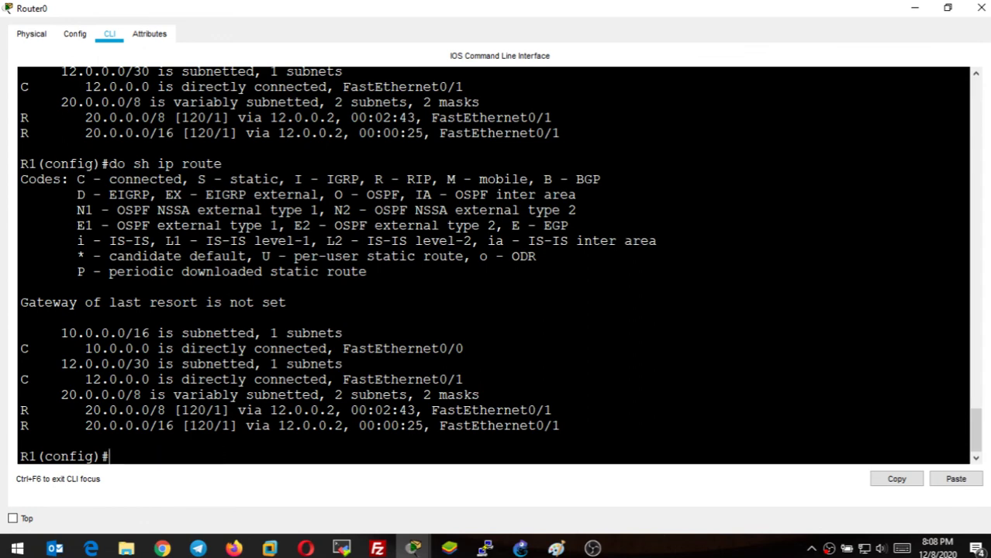
key(Up)
key(Return)
key(Up)
key(Return)
key(Up)
key(Return)
key(Up)
key(Return)
key(Up)
key(Return)
key(Up)
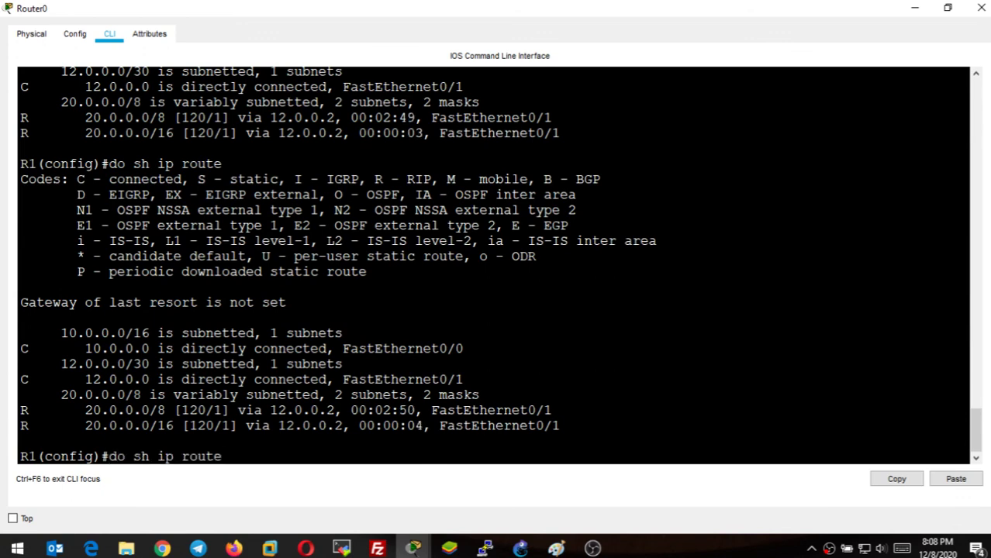
key(Return)
key(Up)
key(Return)
key(Up)
key(Return)
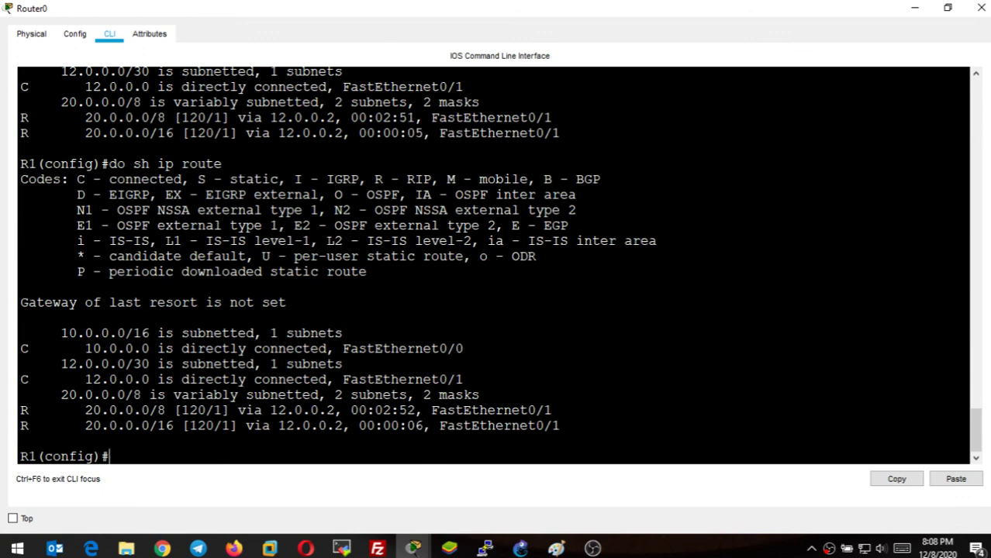
key(Up)
key(Return)
key(Up)
key(Return)
key(Up)
key(Return)
key(Up)
key(Return)
key(Up)
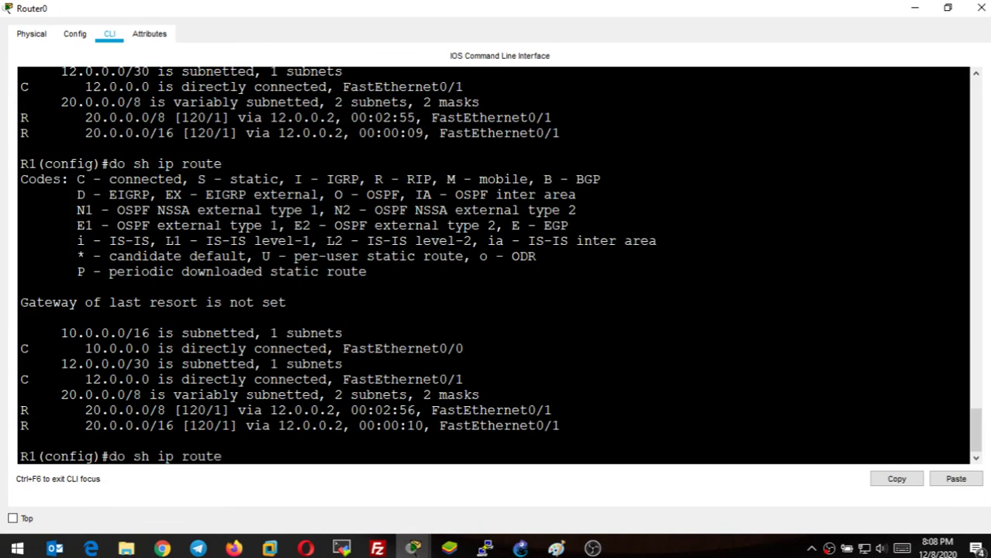
key(Return)
key(Up)
key(Return)
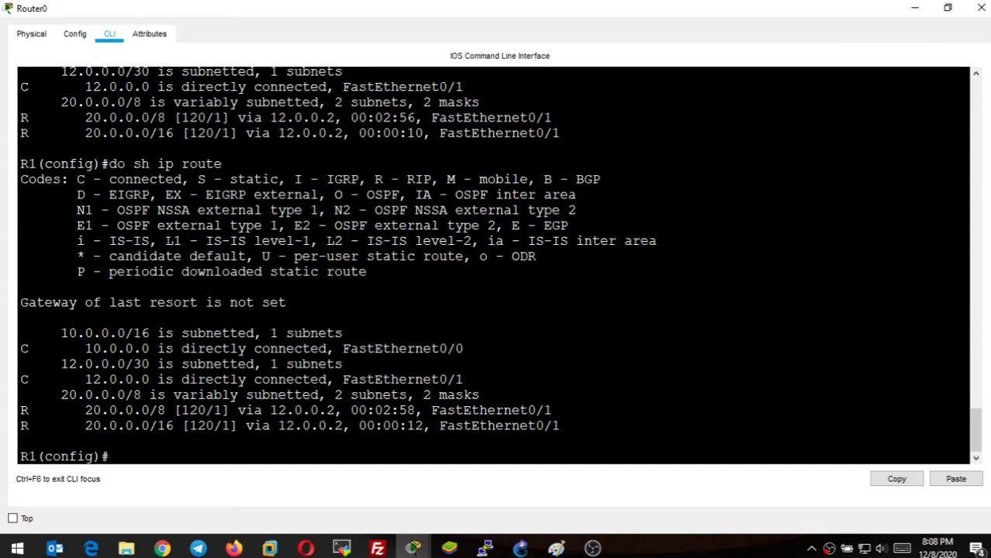
key(Up)
key(Return)
key(Up)
key(Return)
key(Up)
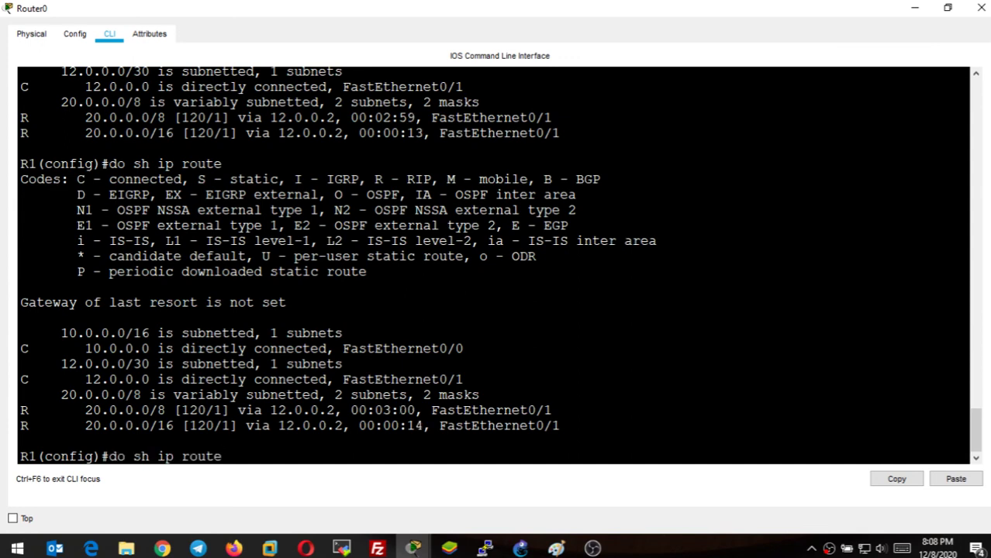
key(Return)
key(Up)
key(Return)
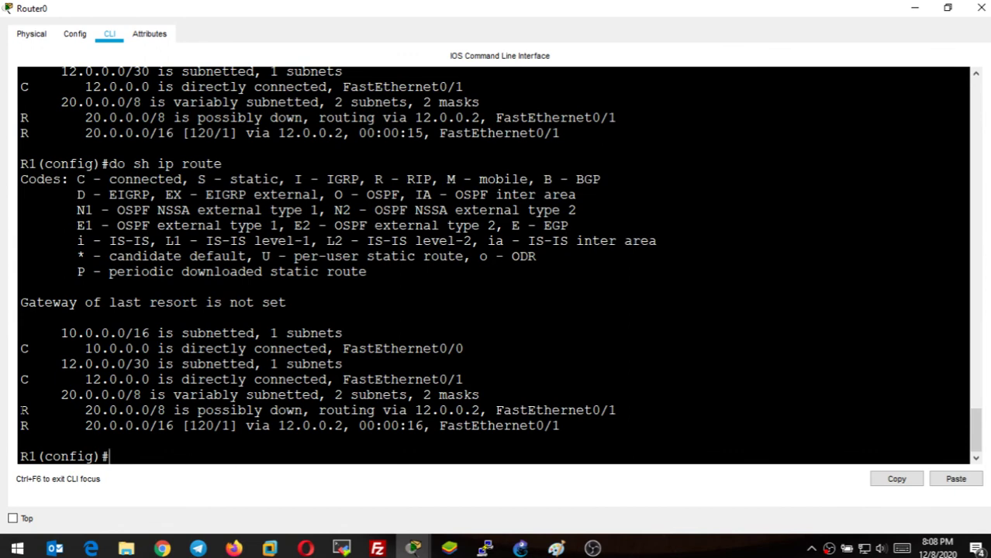
Highlight the whole 20.0.0.0/8 entry and its status text in the latest routing table to examine the route's state.
drag(20, 410, 618, 410)
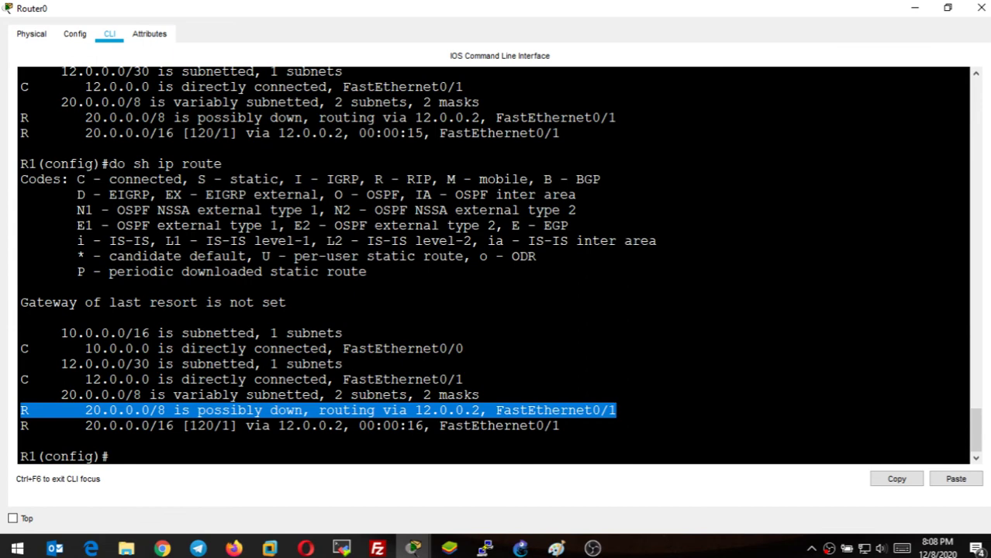
click(184, 411)
drag(173, 411, 617, 410)
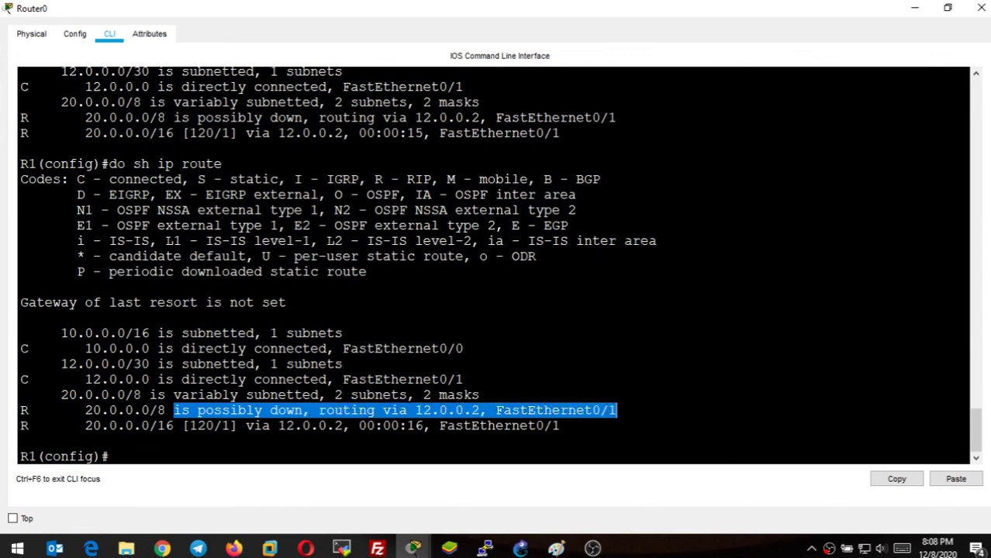
Rerun do sh ip route several times on Router0 to check whether the expired 20.0.0.0/8 route is still listed.
key(Up)
key(Return)
key(Up)
key(Return)
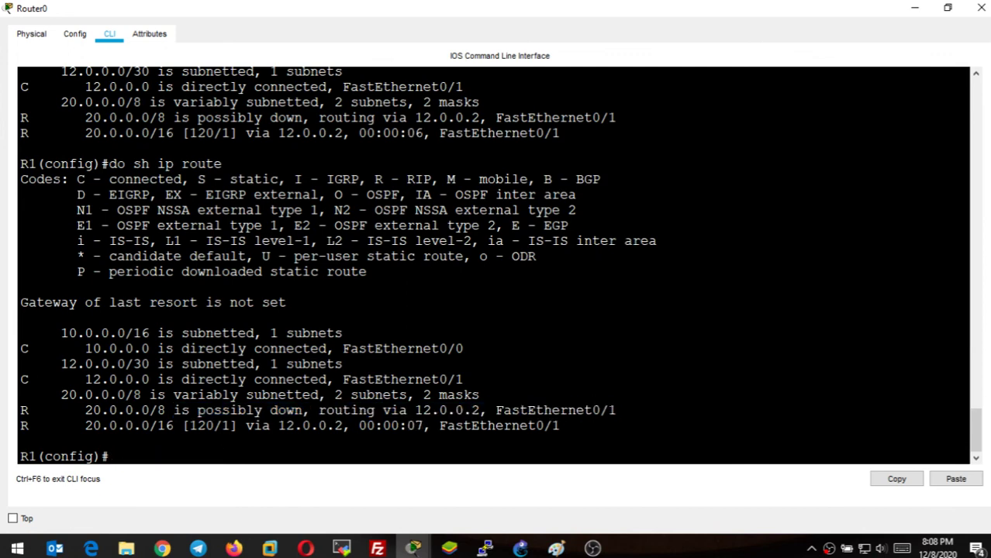
key(Up)
key(Return)
key(Up)
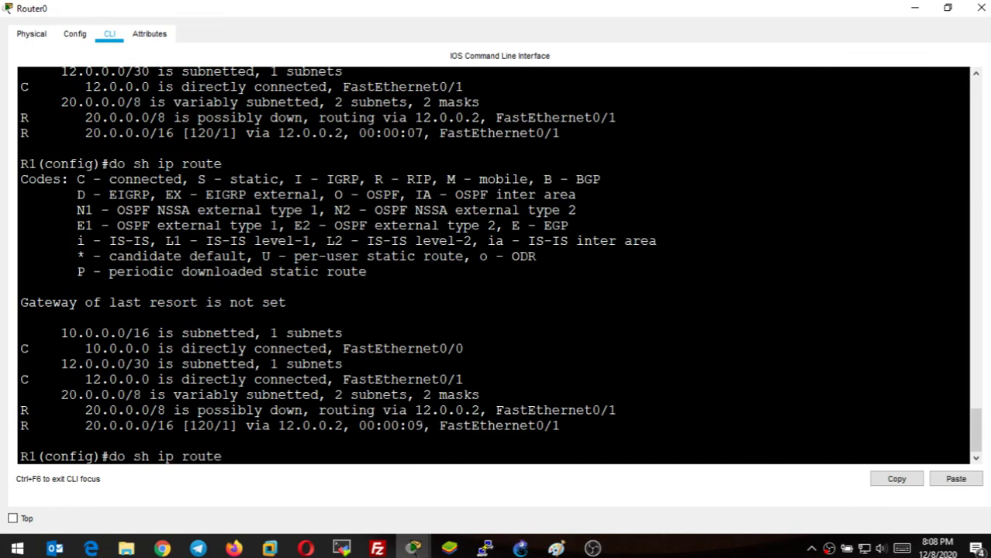
key(Return)
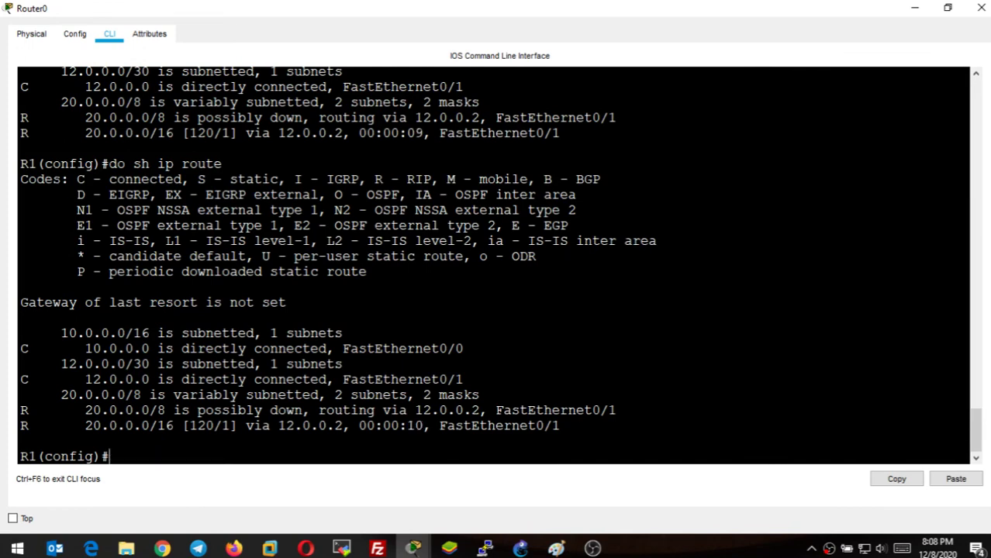
Keep rerunning do sh ip route on Router0 until the next RIP update, checking whether the possibly down 20.0.0.0/8 route is removed.
key(Up)
key(Return)
key(Up)
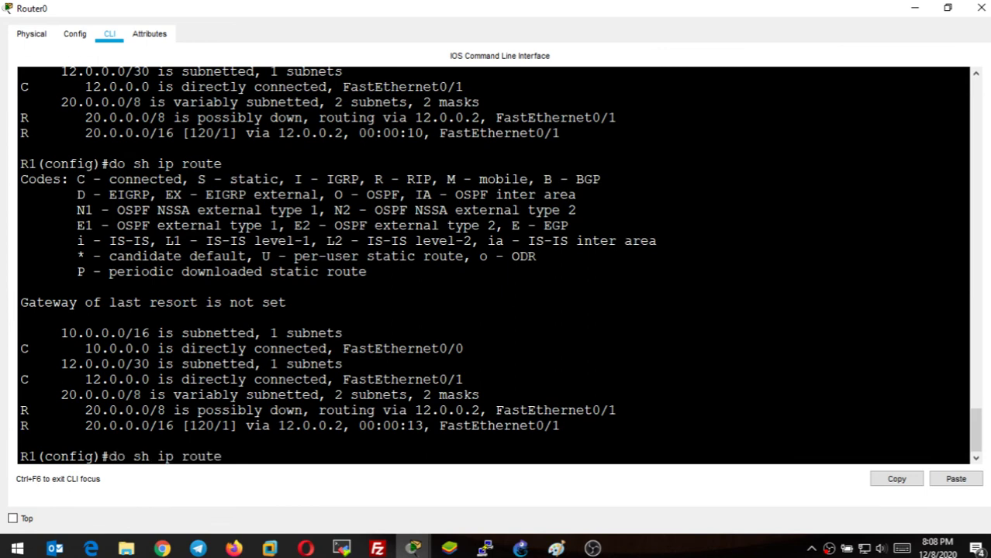
key(Return)
key(Up)
key(Return)
key(Up)
key(Return)
key(Up)
key(Return)
key(Up)
key(Return)
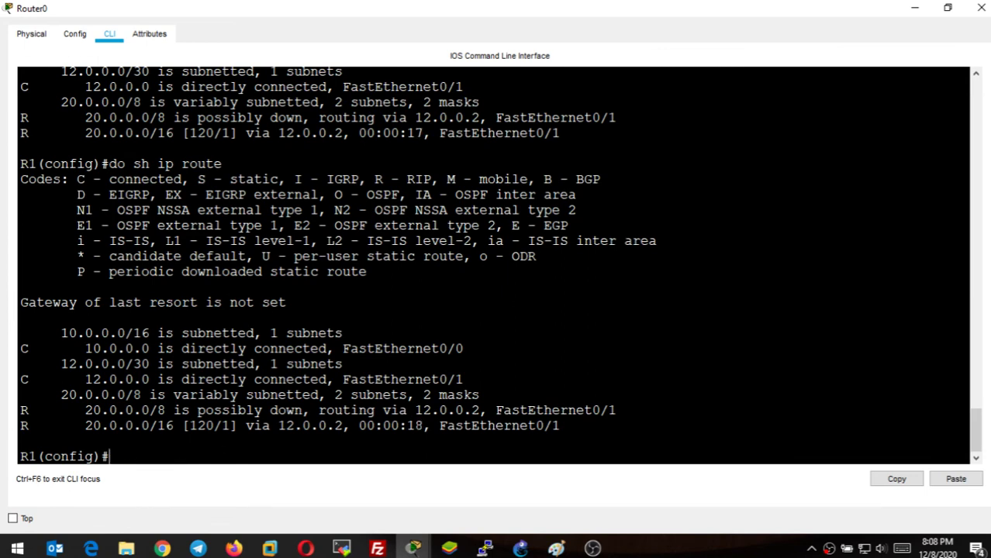
key(Up)
key(Return)
key(Up)
key(Return)
key(Up)
key(Return)
key(Up)
key(Return)
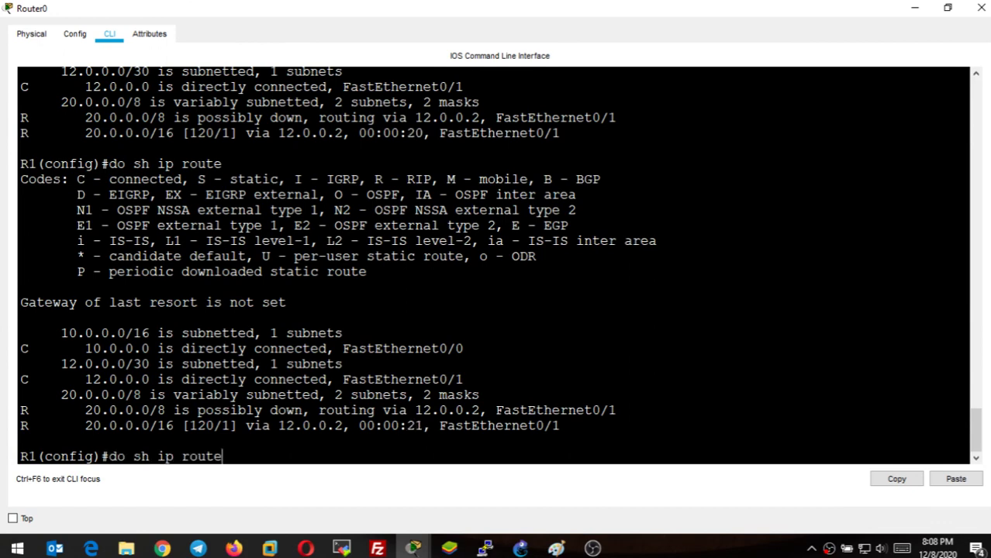
key(Return)
key(Up)
key(Return)
key(Up)
key(Return)
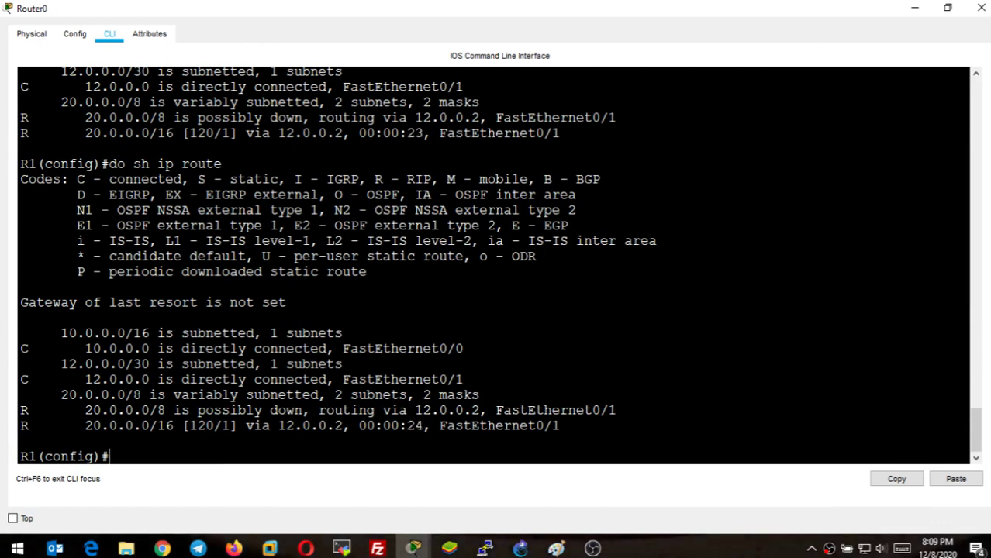
key(Return)
key(Return)
key(Return)
key(Up)
key(Return)
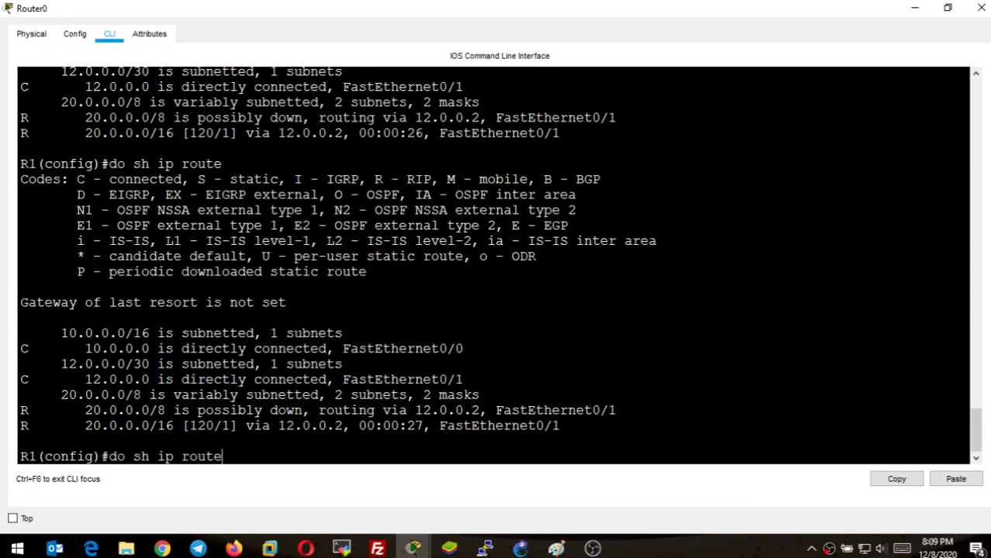
Repeat do sh ip route on Router0 through another full update cycle of 20.0.0.0/16, watching for the 20.0.0.0/8 entry to be flushed.
key(Return)
key(Return)
key(Up)
key(Return)
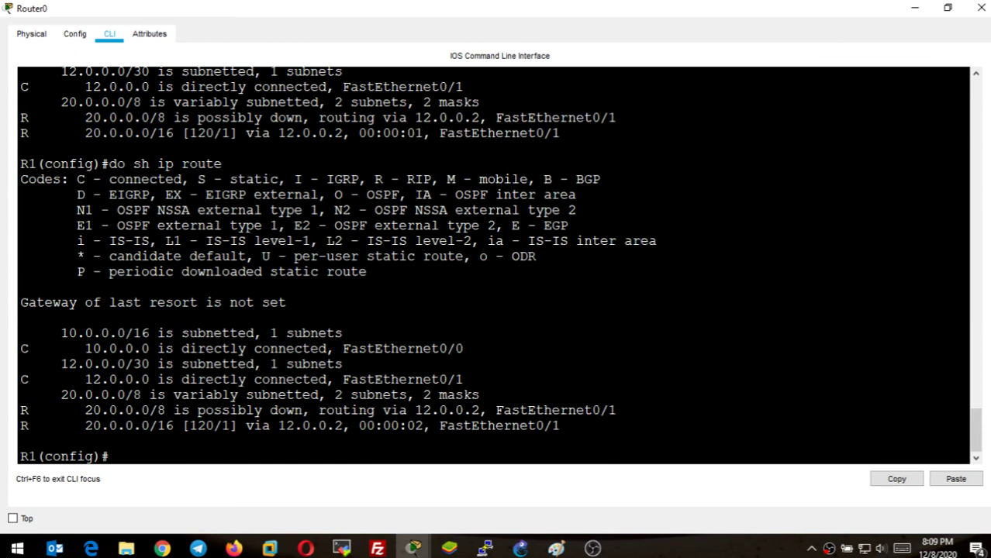
key(Return)
key(Return)
key(Up)
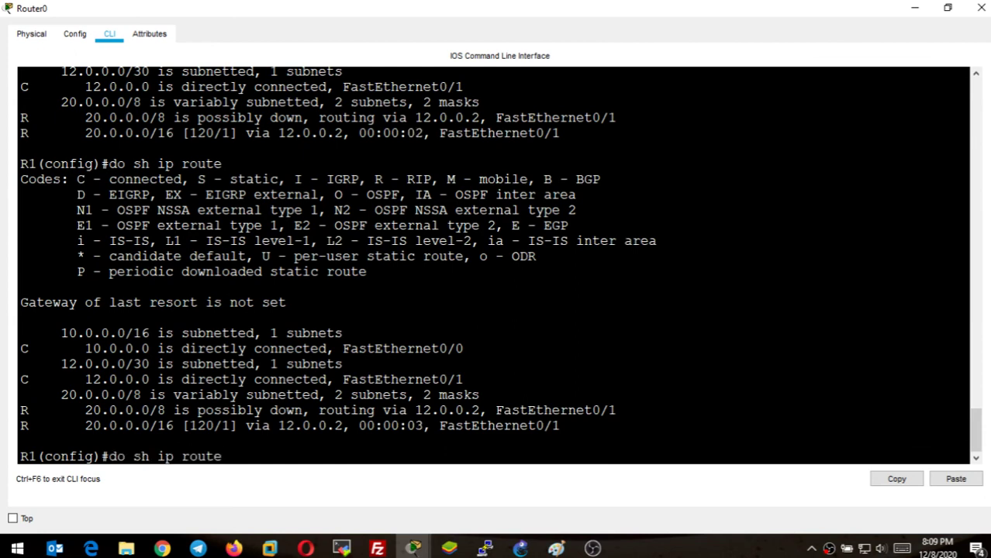
key(Return)
key(Return)
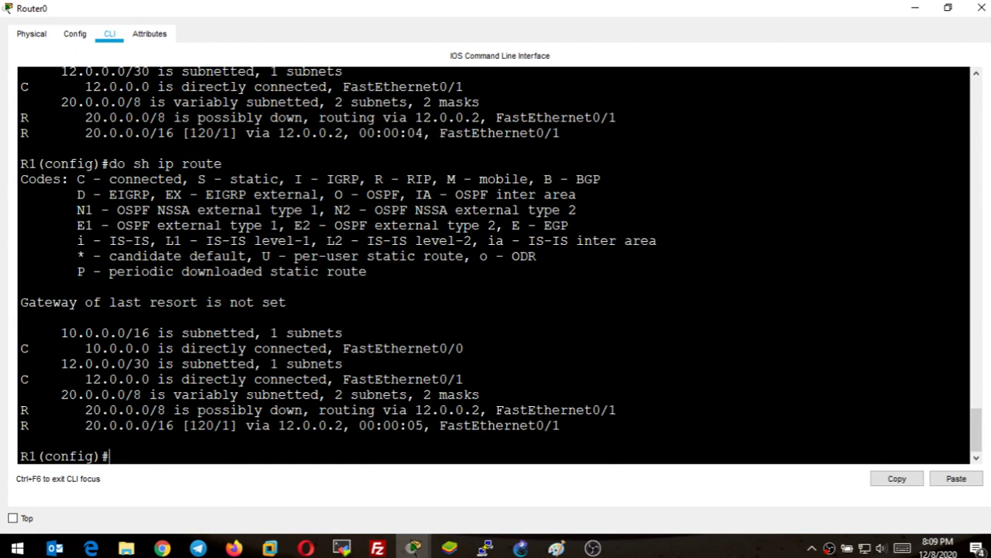
key(Return)
key(Up)
key(Return)
key(Return)
key(Return)
key(Up)
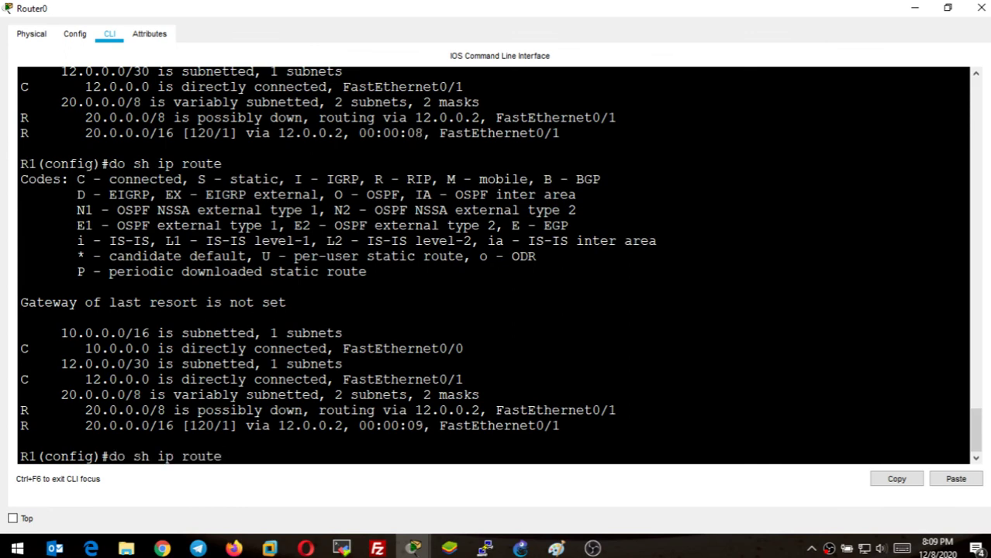
key(Return)
key(Return)
key(Return)
key(Up)
key(Return)
key(Return)
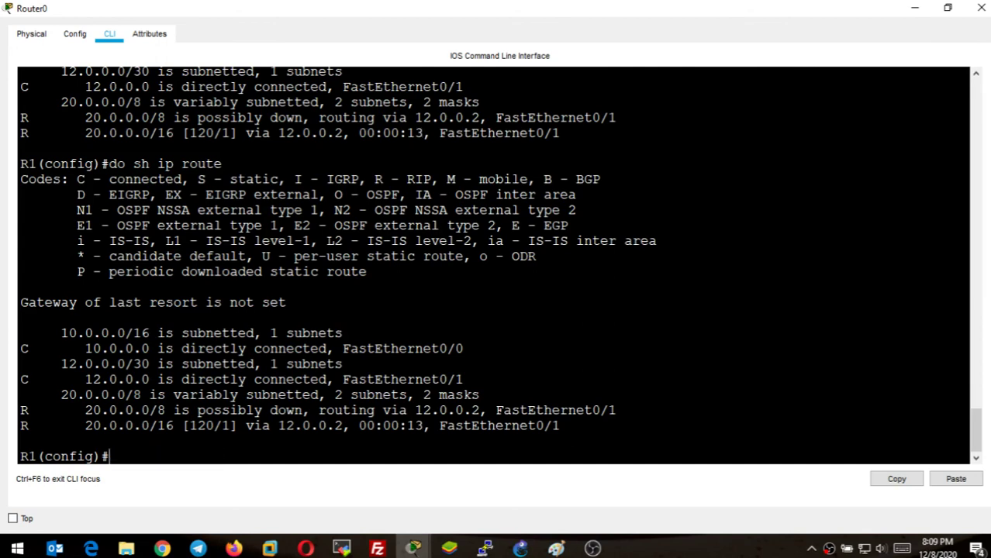
key(Return)
key(Up)
key(Return)
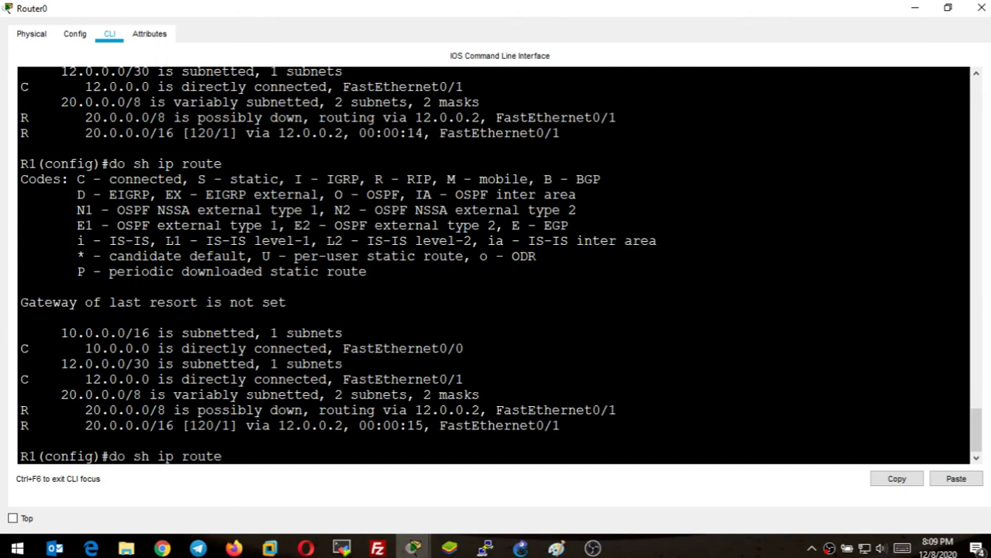
key(Return)
key(Return)
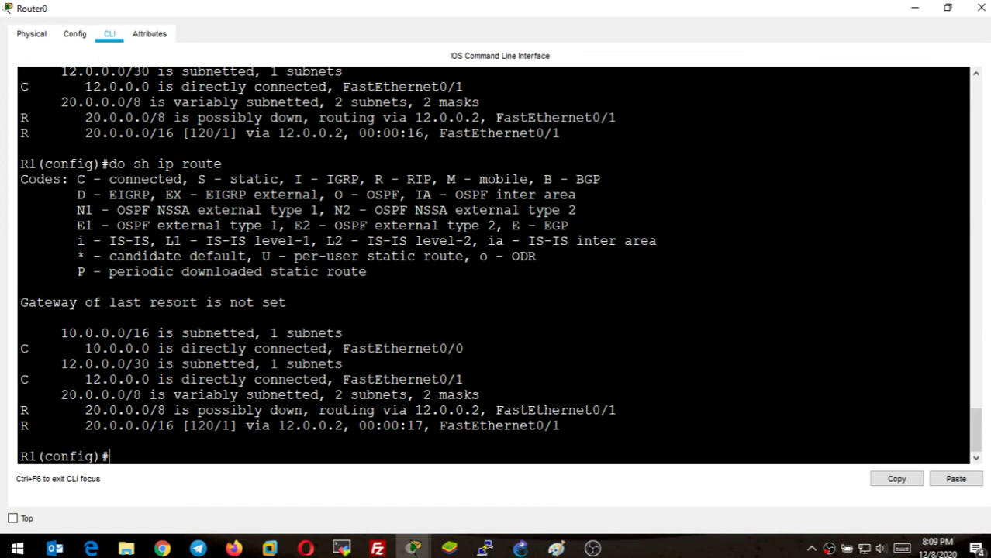
key(Return)
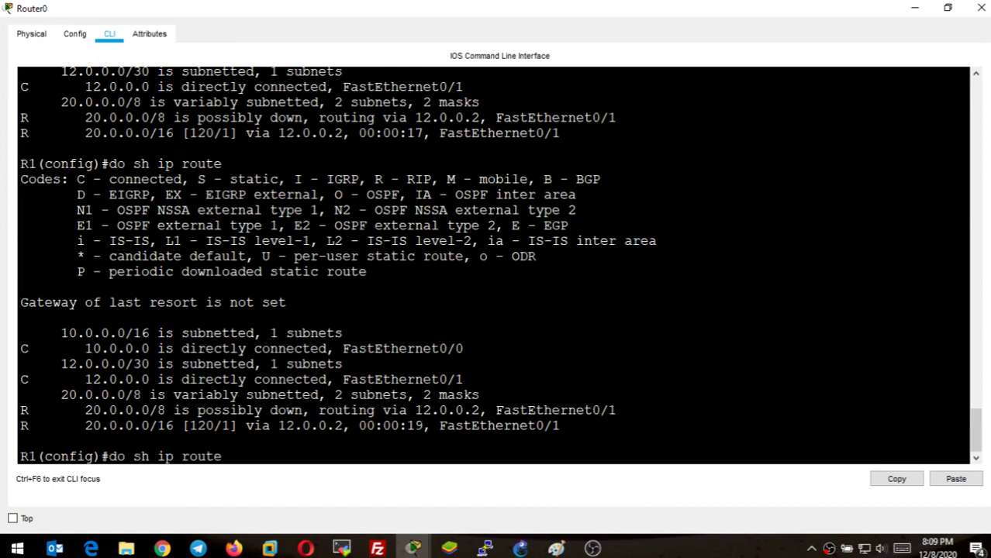
key(Return)
key(Return)
key(Return)
key(Return)
key(Return)
key(Up)
key(Return)
key(Up)
key(Return)
key(Return)
key(Up)
key(Return)
key(Up)
key(Return)
key(Up)
key(Return)
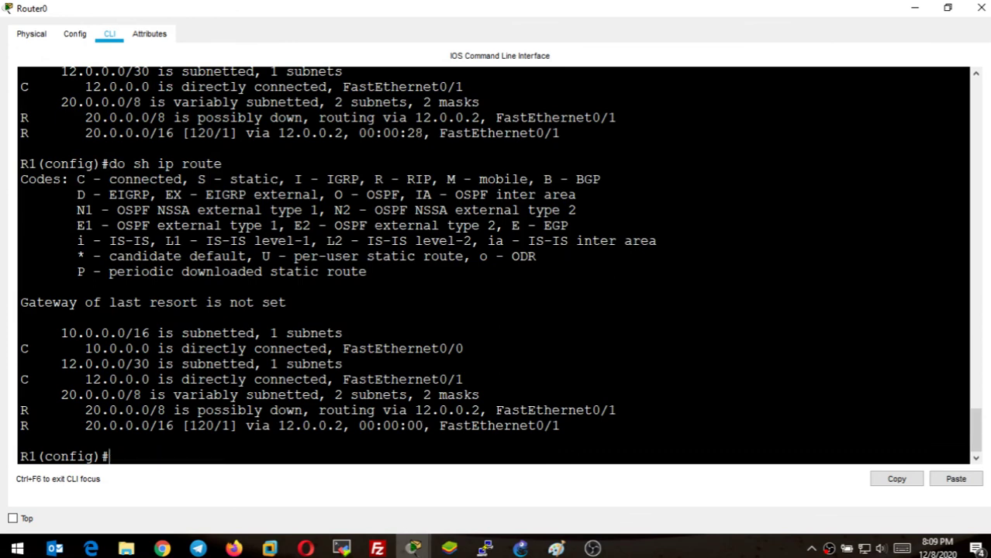
Continue polling Router0's routing table with do sh ip route until the 20.0.0.0/16 timer resets again, monitoring the stale 20.0.0.0/8 route.
key(Up)
key(Return)
key(Up)
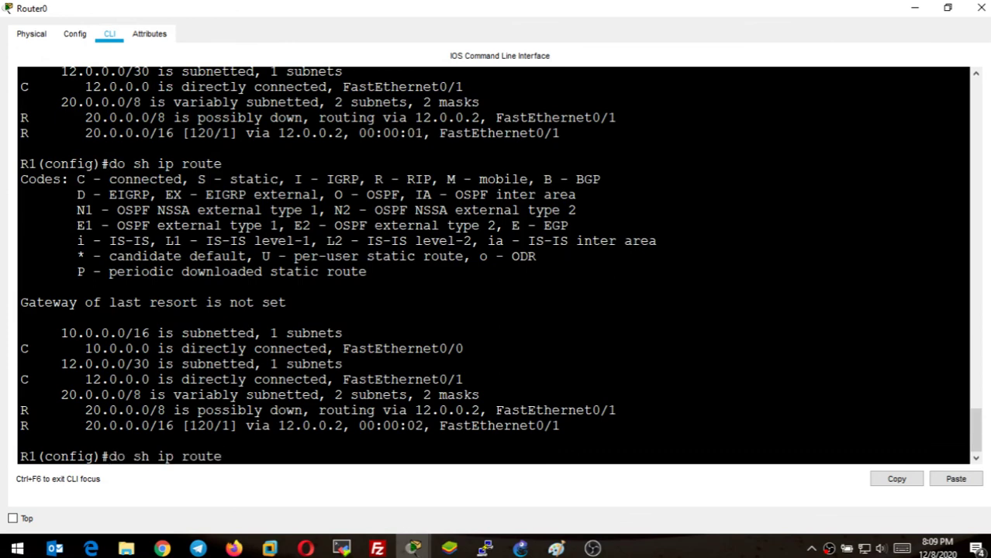
key(Return)
key(Up)
key(Return)
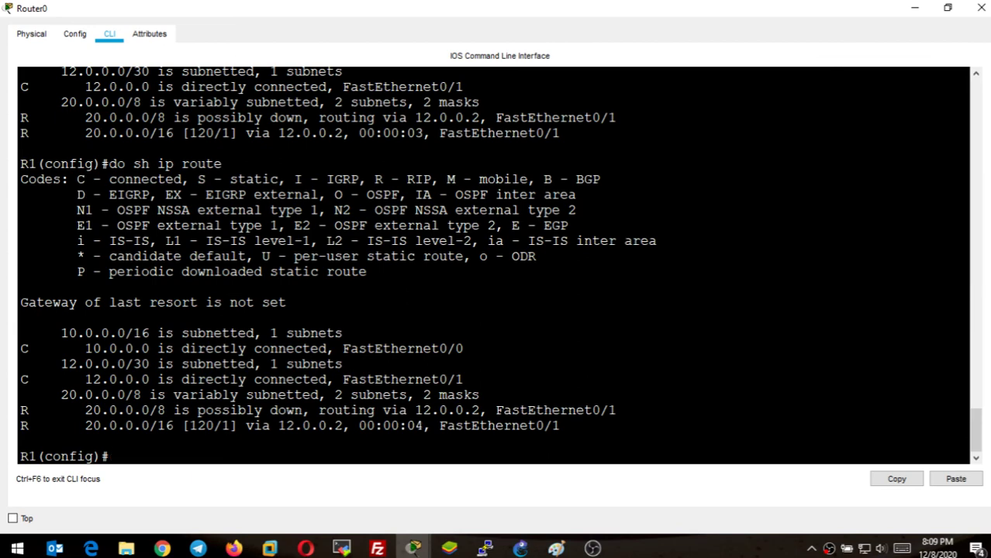
key(Up)
key(Return)
key(Up)
key(Return)
key(Up)
key(Return)
key(Up)
key(Return)
key(Up)
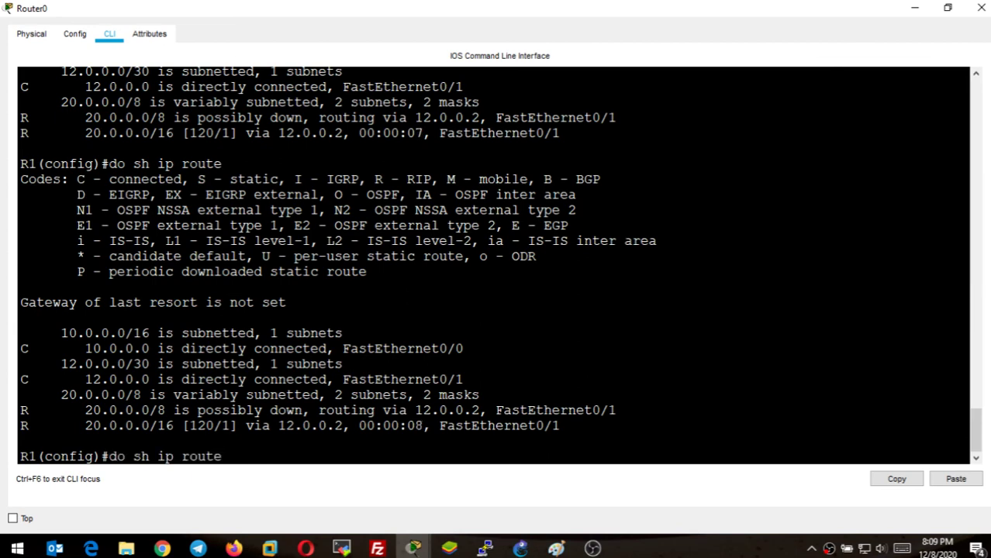
key(Return)
key(Up)
key(Return)
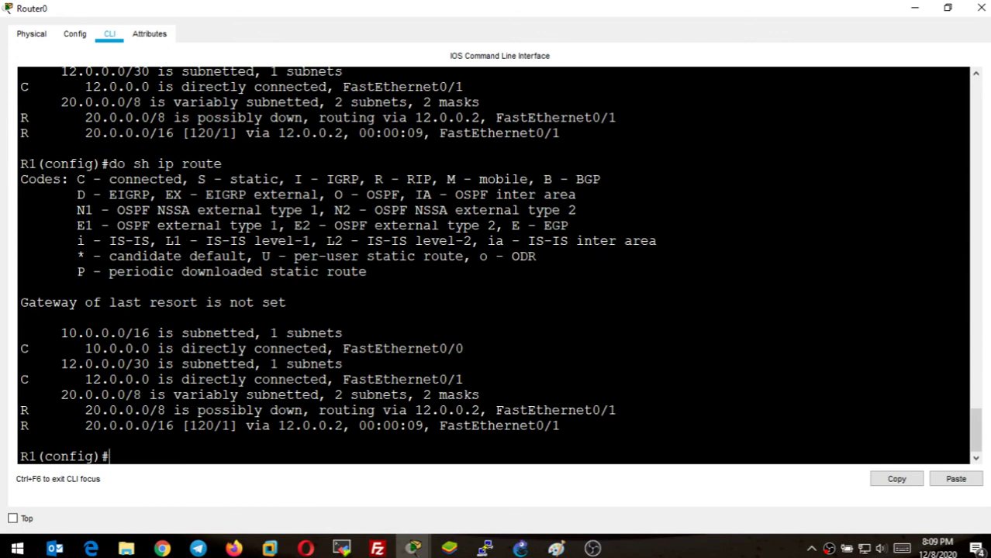
key(Up)
key(Return)
key(Up)
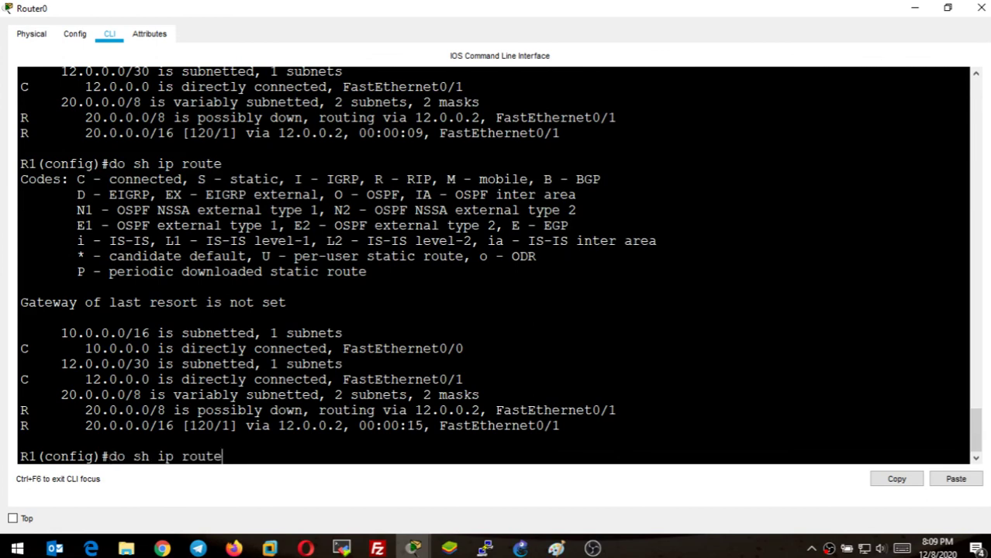
key(Return)
key(Up)
key(Return)
key(Up)
key(Return)
key(Up)
key(Return)
key(Up)
key(Return)
key(Up)
key(Return)
key(Up)
key(Return)
key(Up)
key(Return)
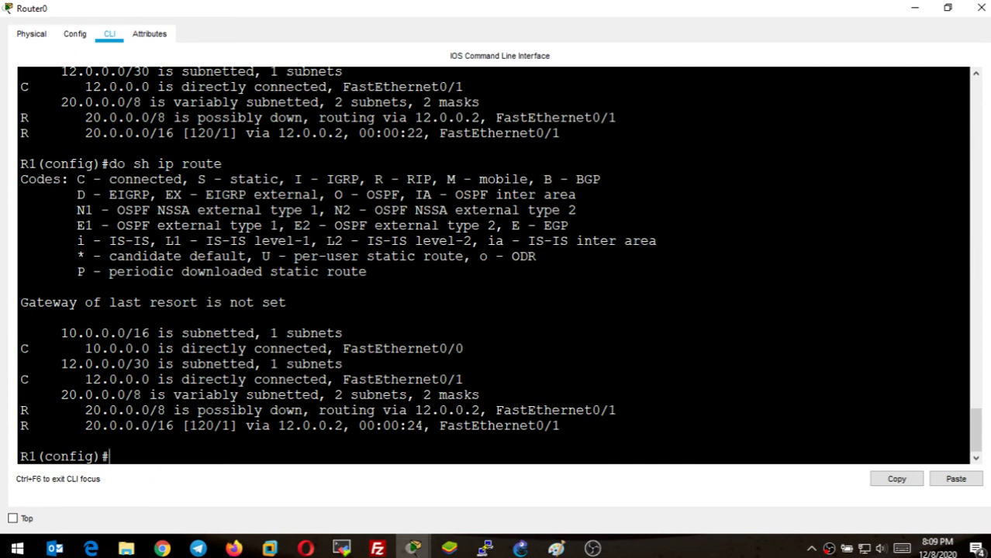
key(Up)
key(Return)
key(Up)
key(Return)
key(Up)
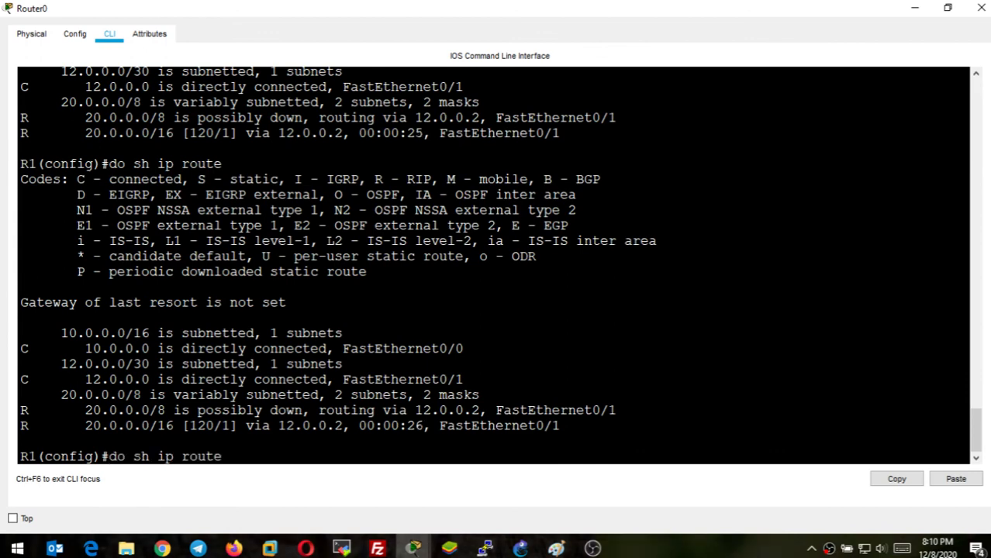
key(Return)
key(Up)
key(Return)
key(Up)
key(Return)
key(Up)
key(Return)
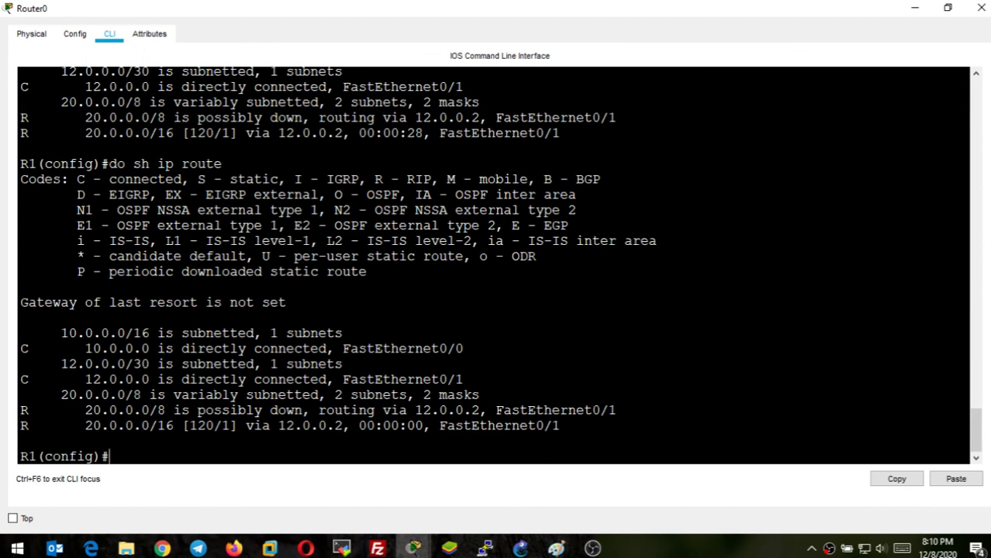
After a short wait, rerun do sh ip route on Router0 to recheck the 20.0.0.0/8 entry's status.
key(Up)
key(Return)
key(Return)
key(Up)
key(Return)
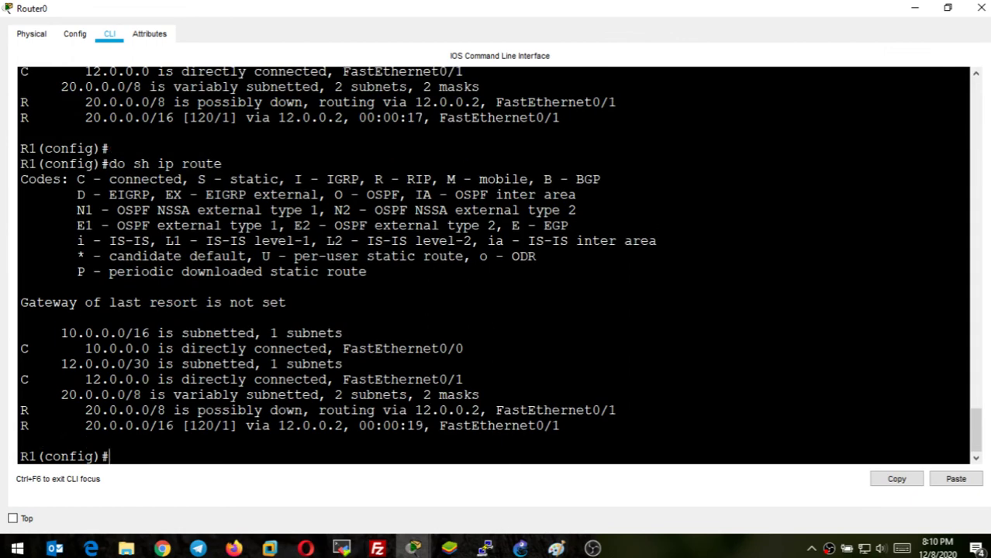